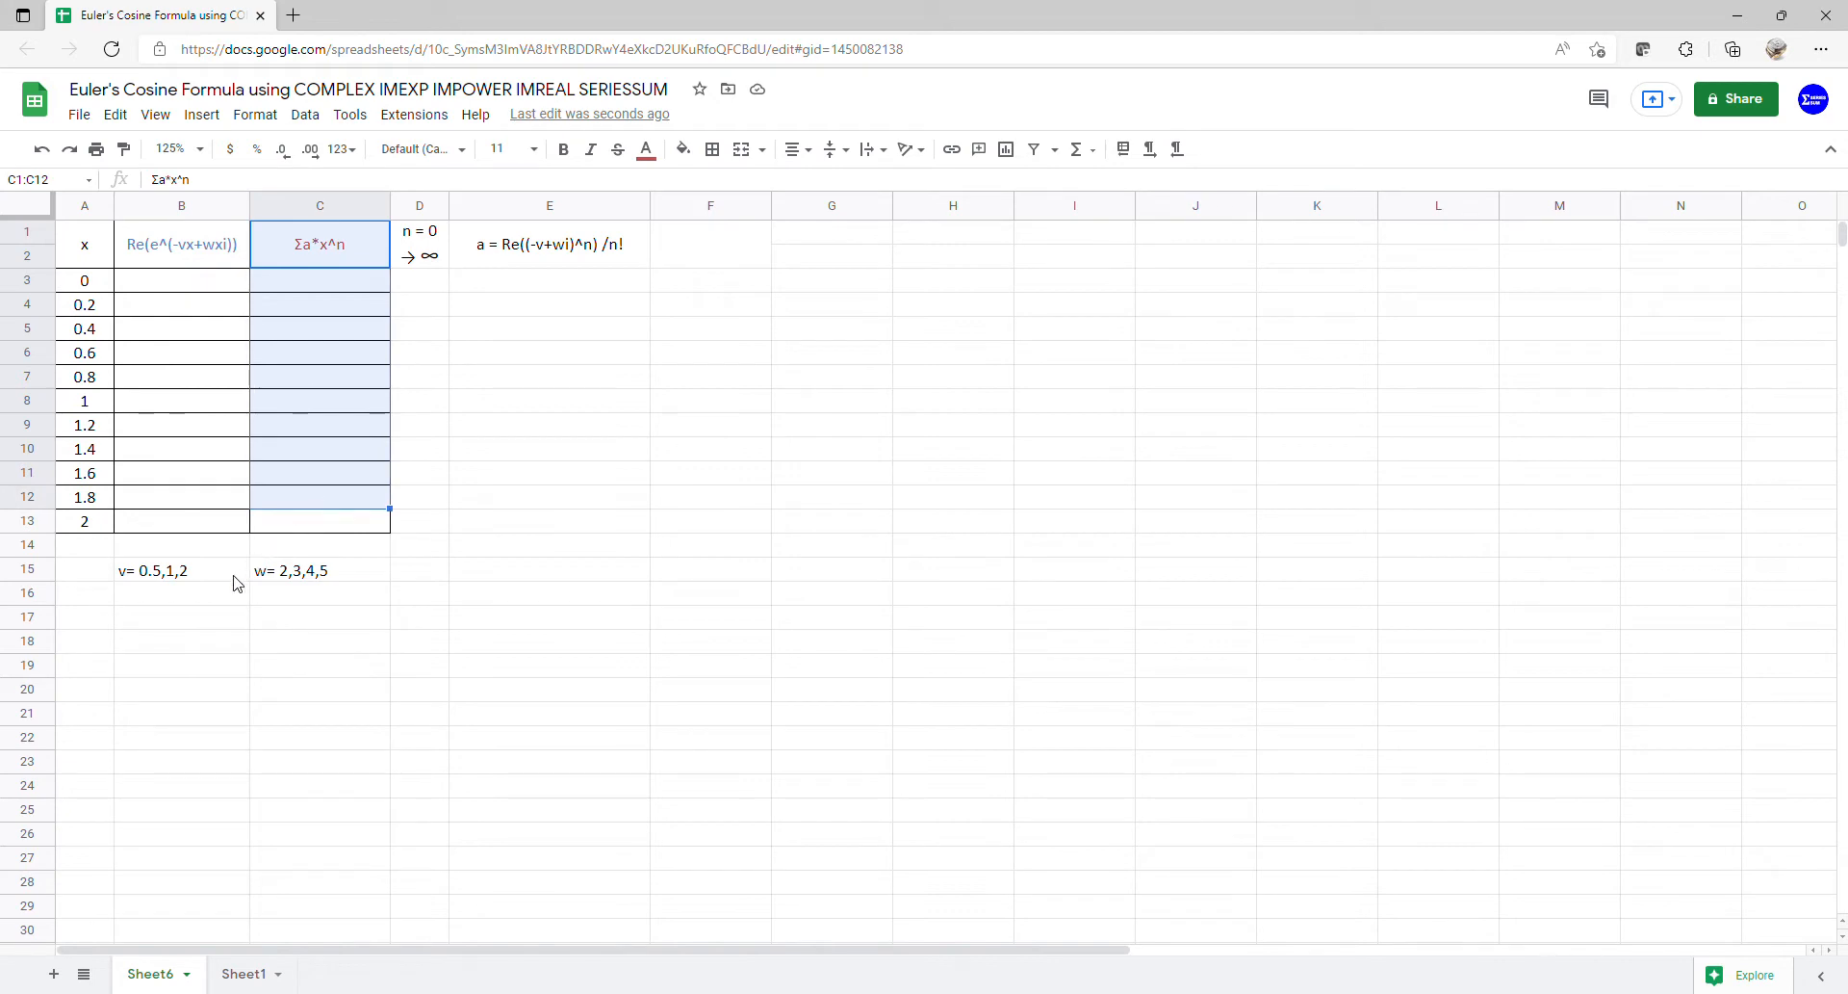
# - Add a list-of-items validation to B16 allowing 0.5, 1 and 2, copied from B15
pyautogui.click(221, 596)
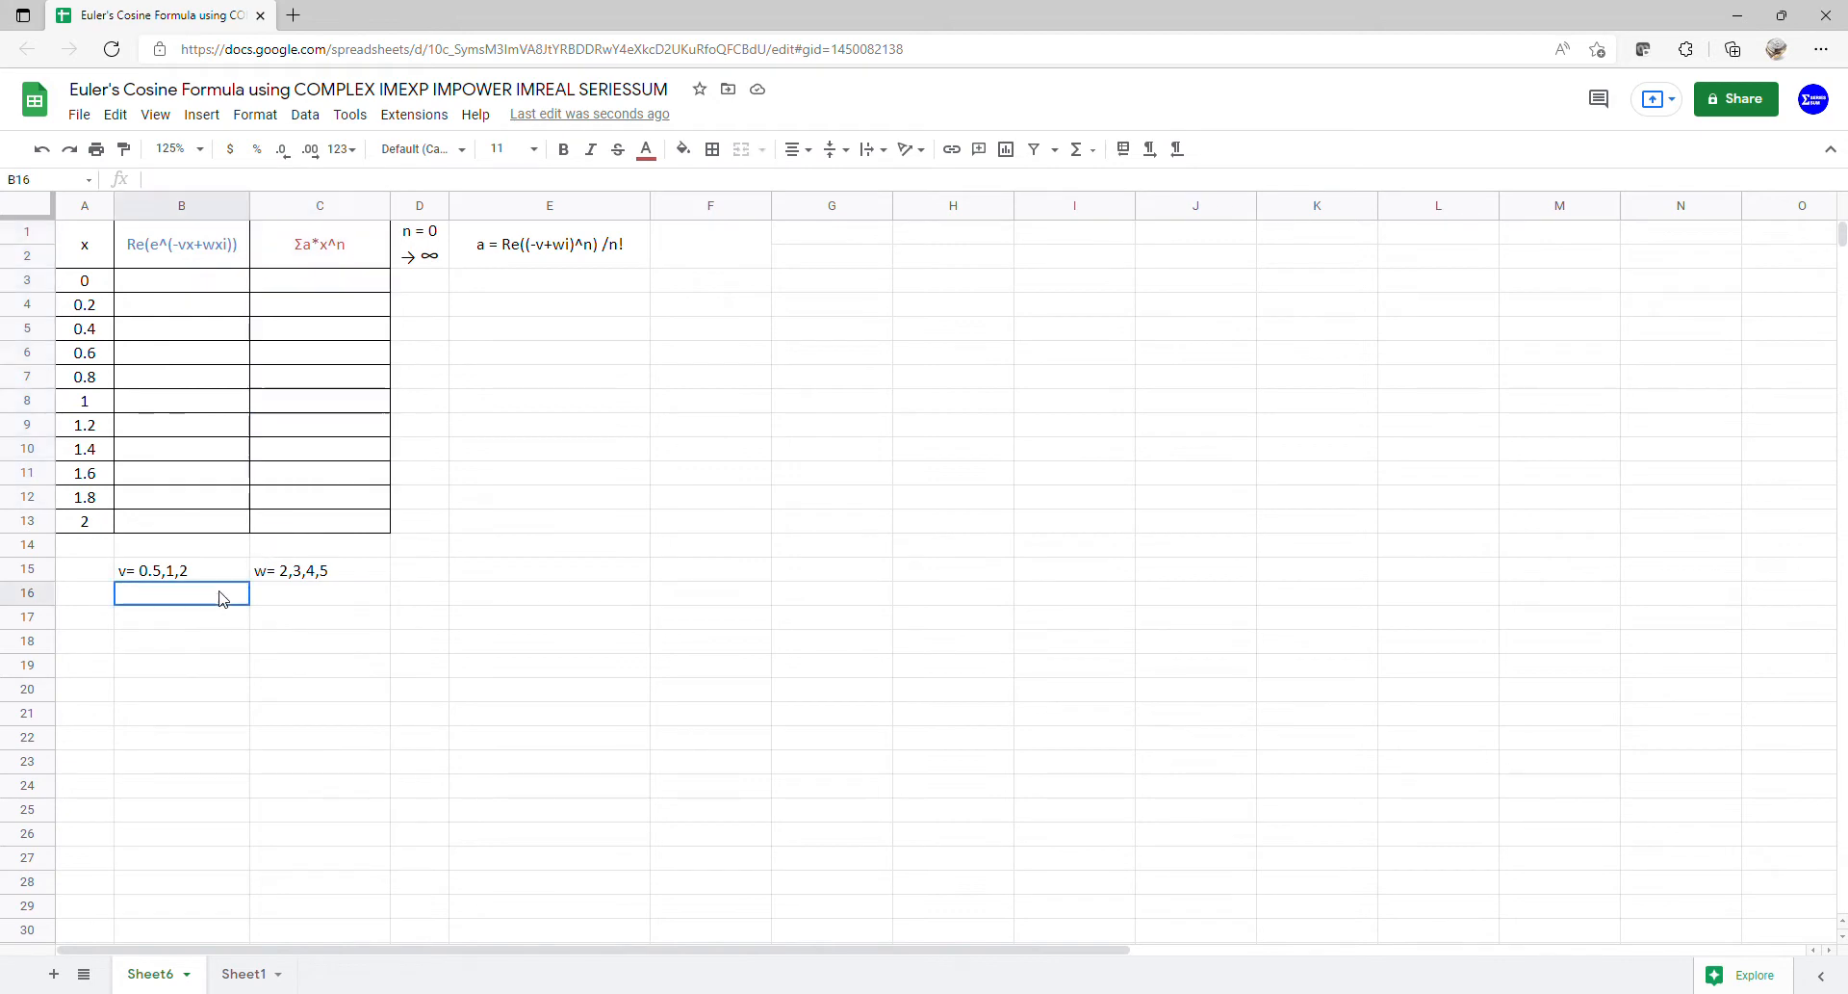
pyautogui.click(306, 115)
pyautogui.click(350, 476)
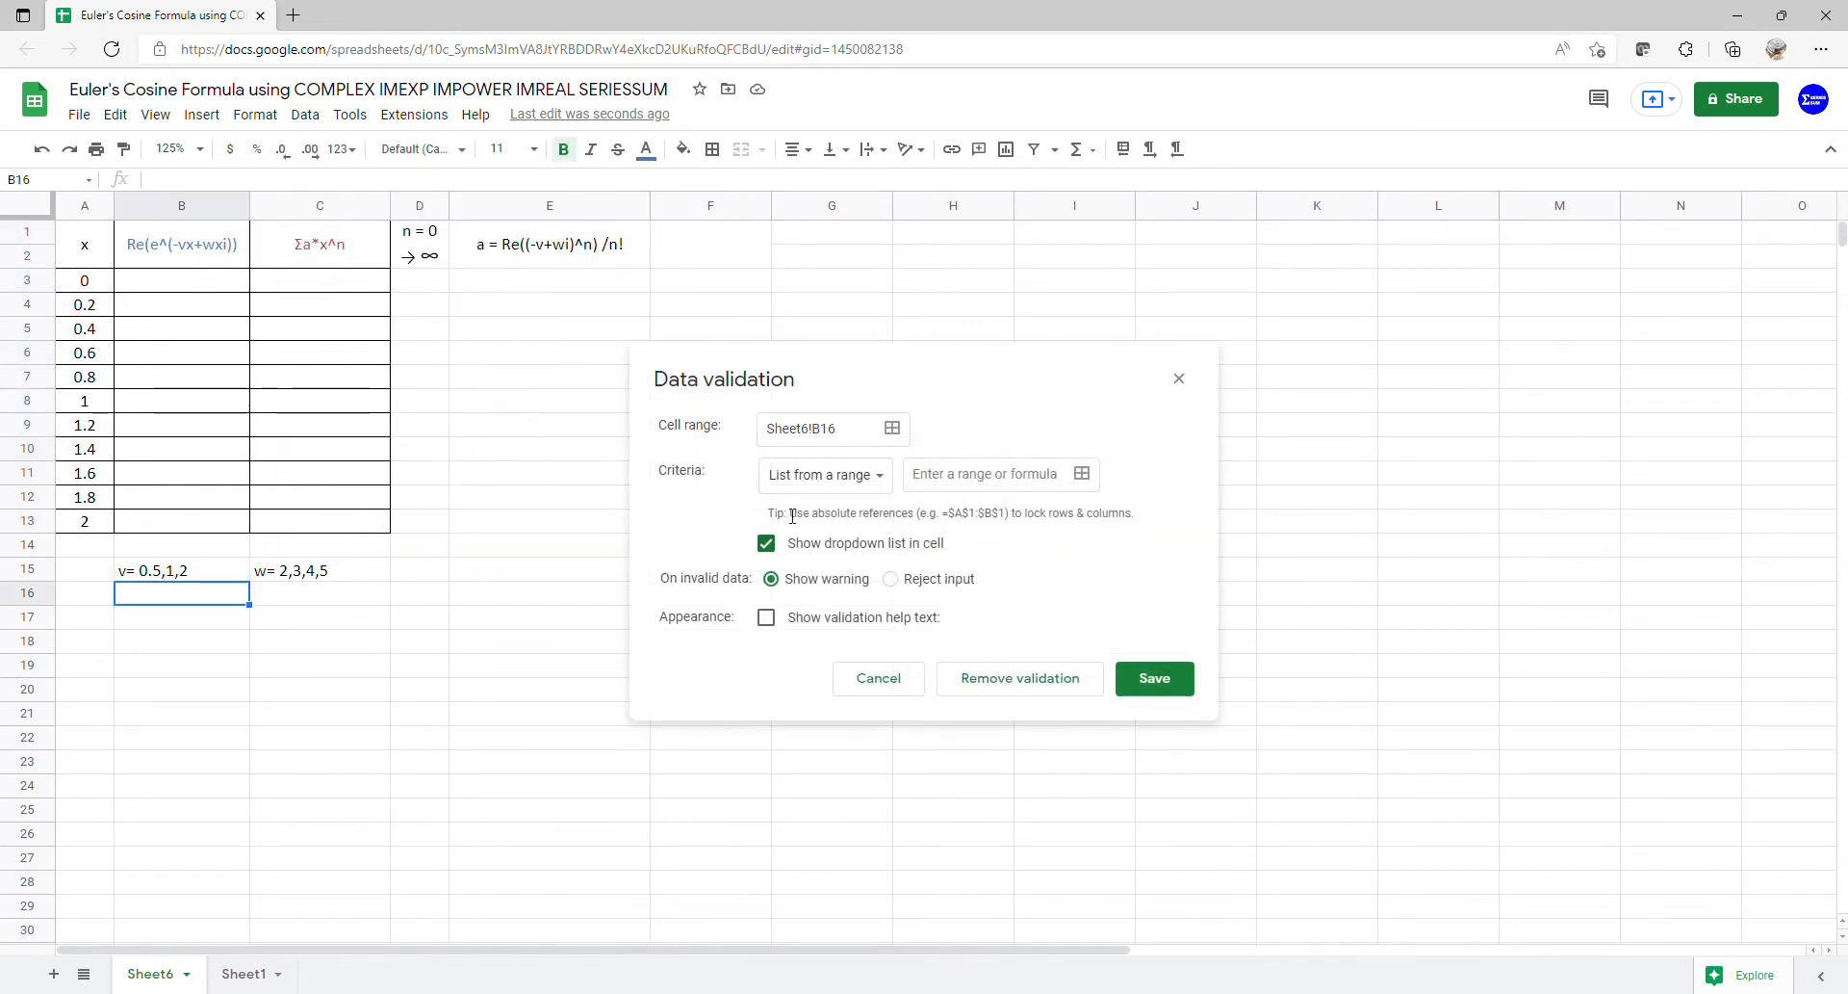
pyautogui.click(849, 476)
pyautogui.click(848, 508)
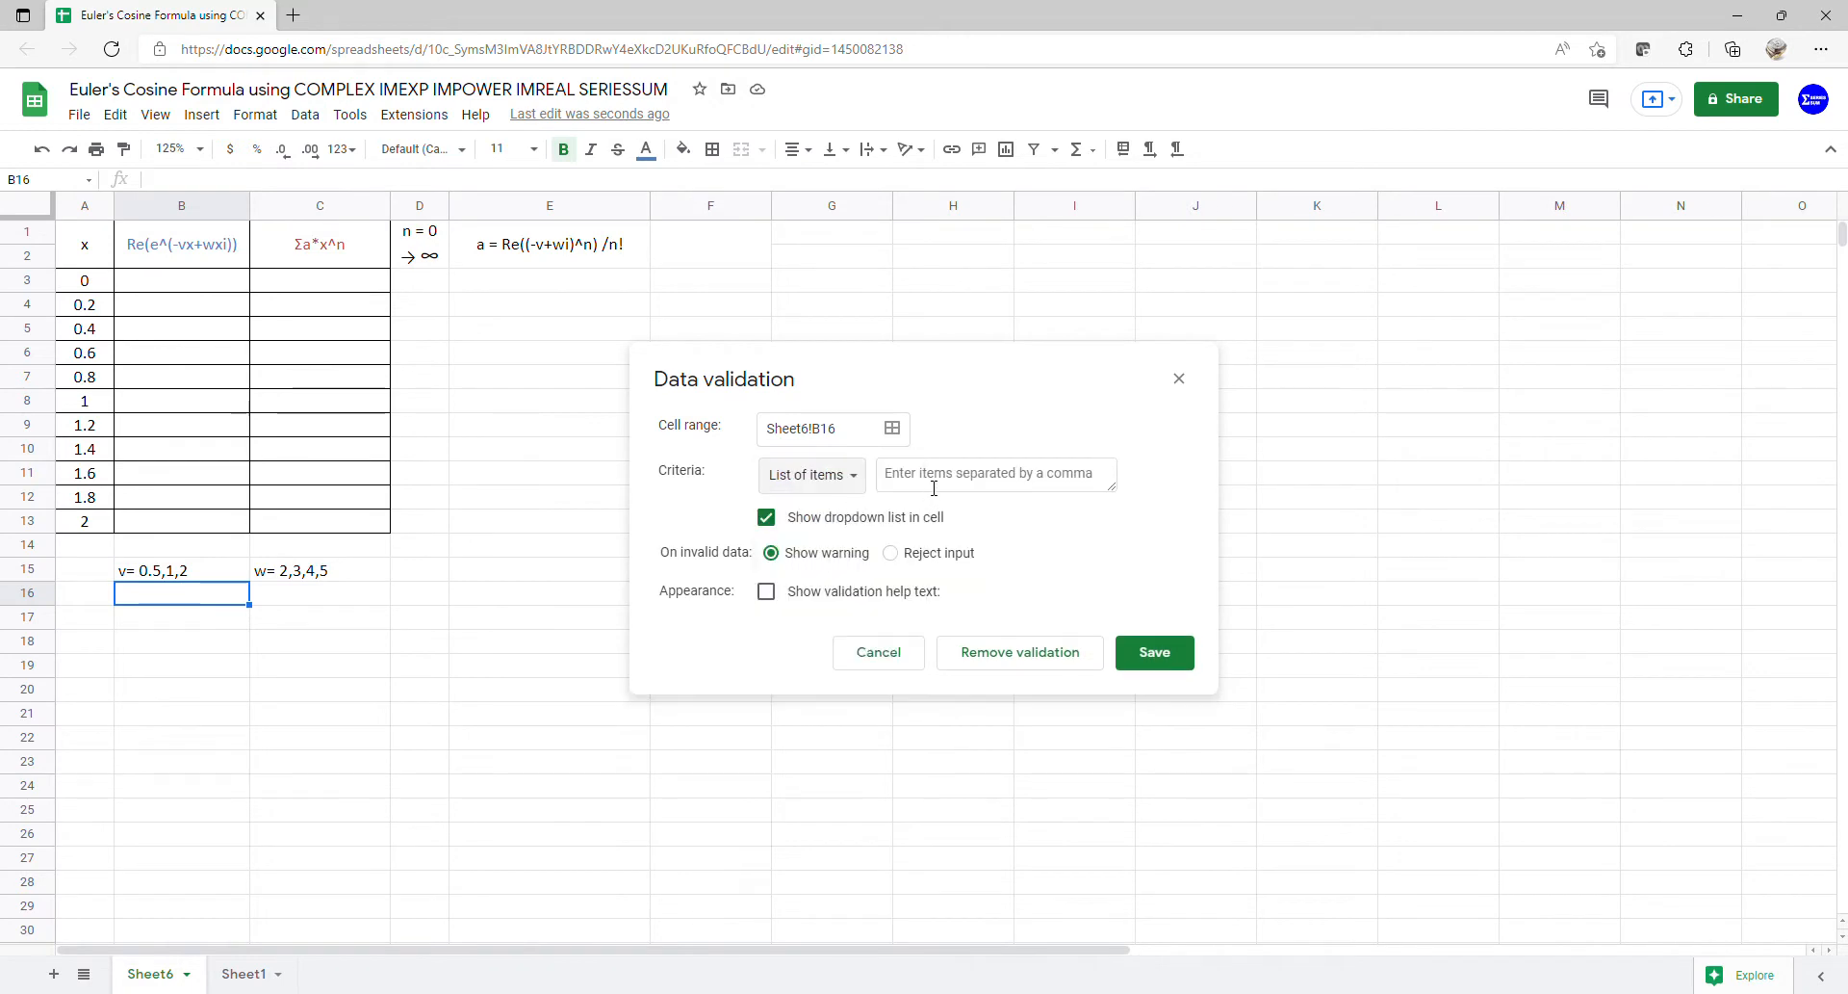
pyautogui.click(179, 574)
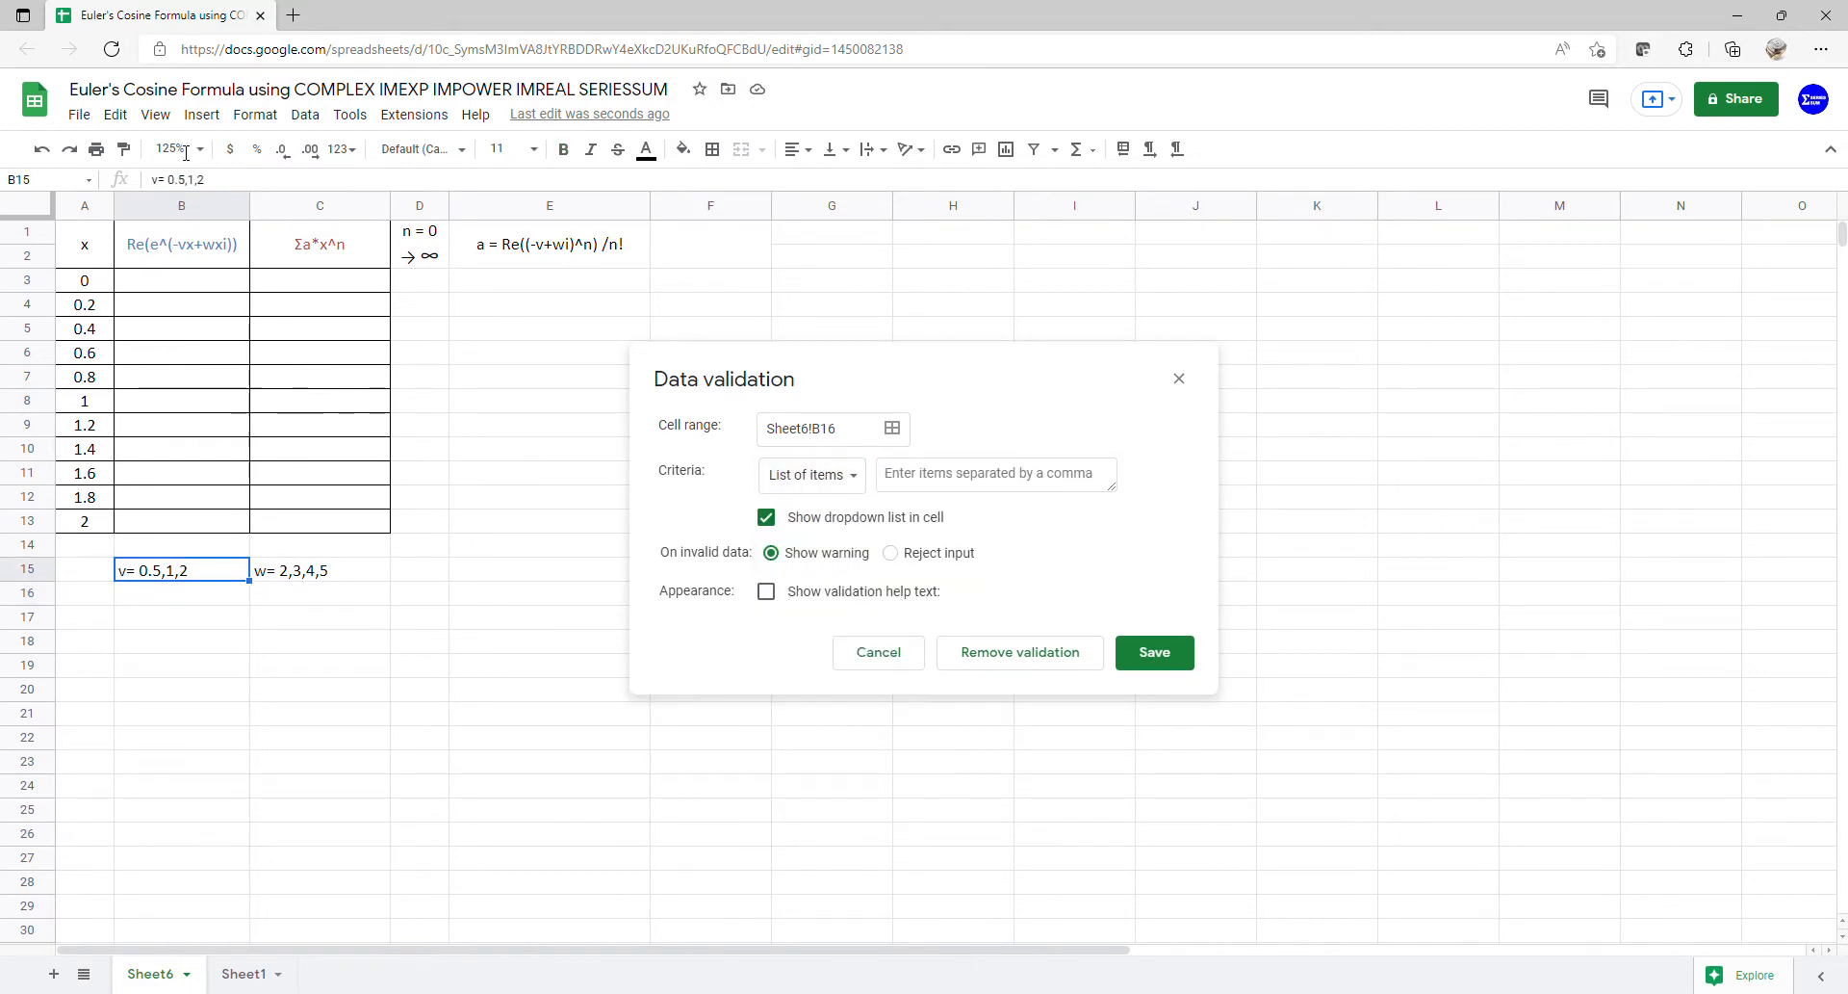
pyautogui.moveTo(168, 180); pyautogui.dragTo(249, 185)
pyautogui.hotkey('ctrl', 'c')
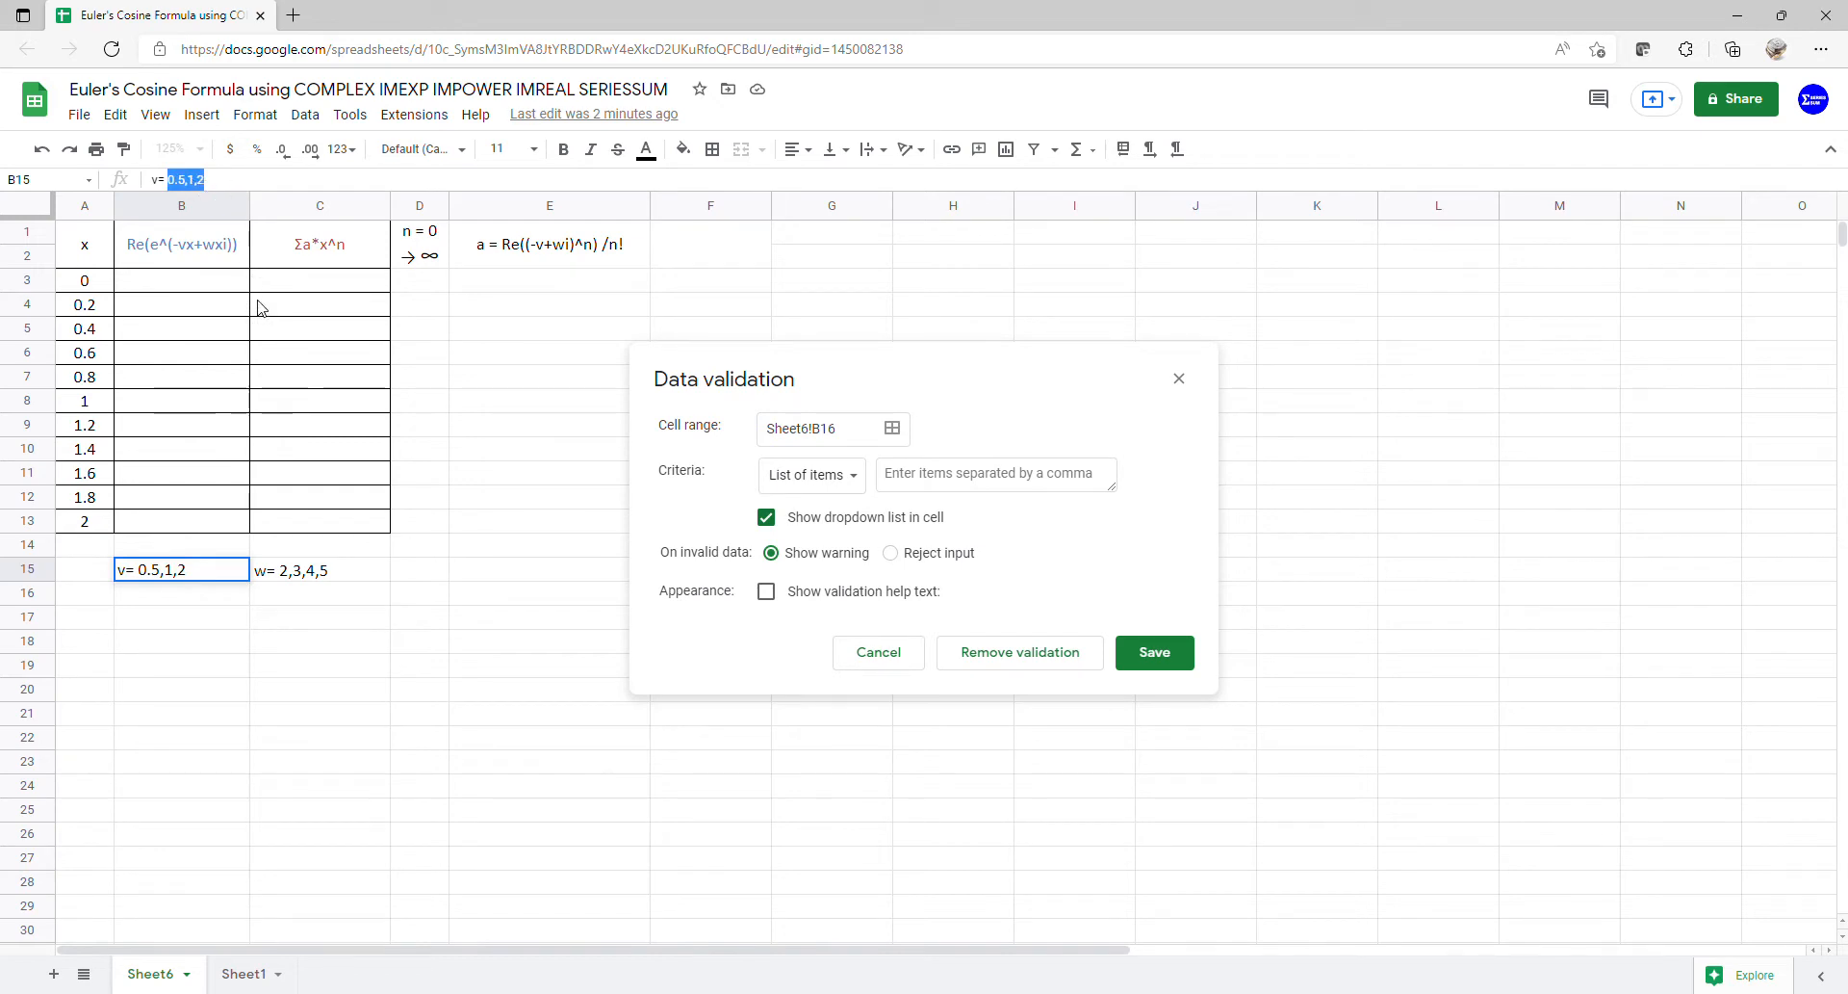
pyautogui.click(951, 479)
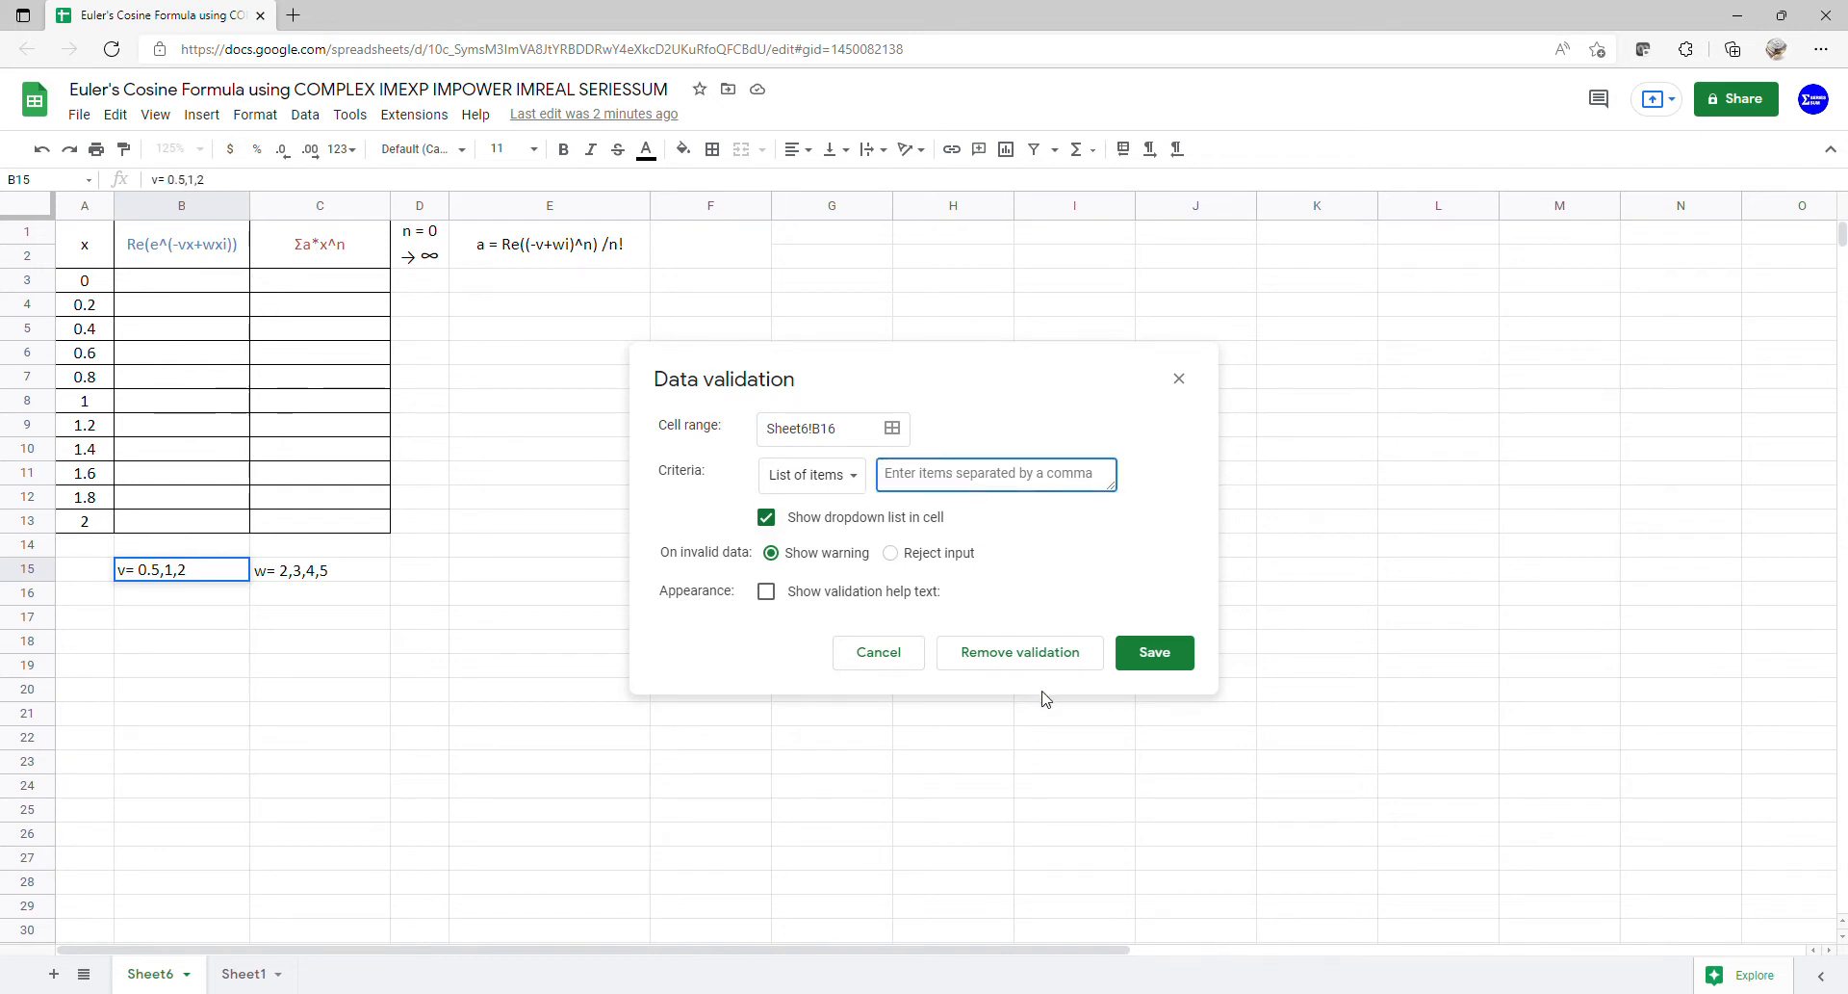
pyautogui.hotkey('ctrl', 'v')
pyautogui.click(1150, 654)
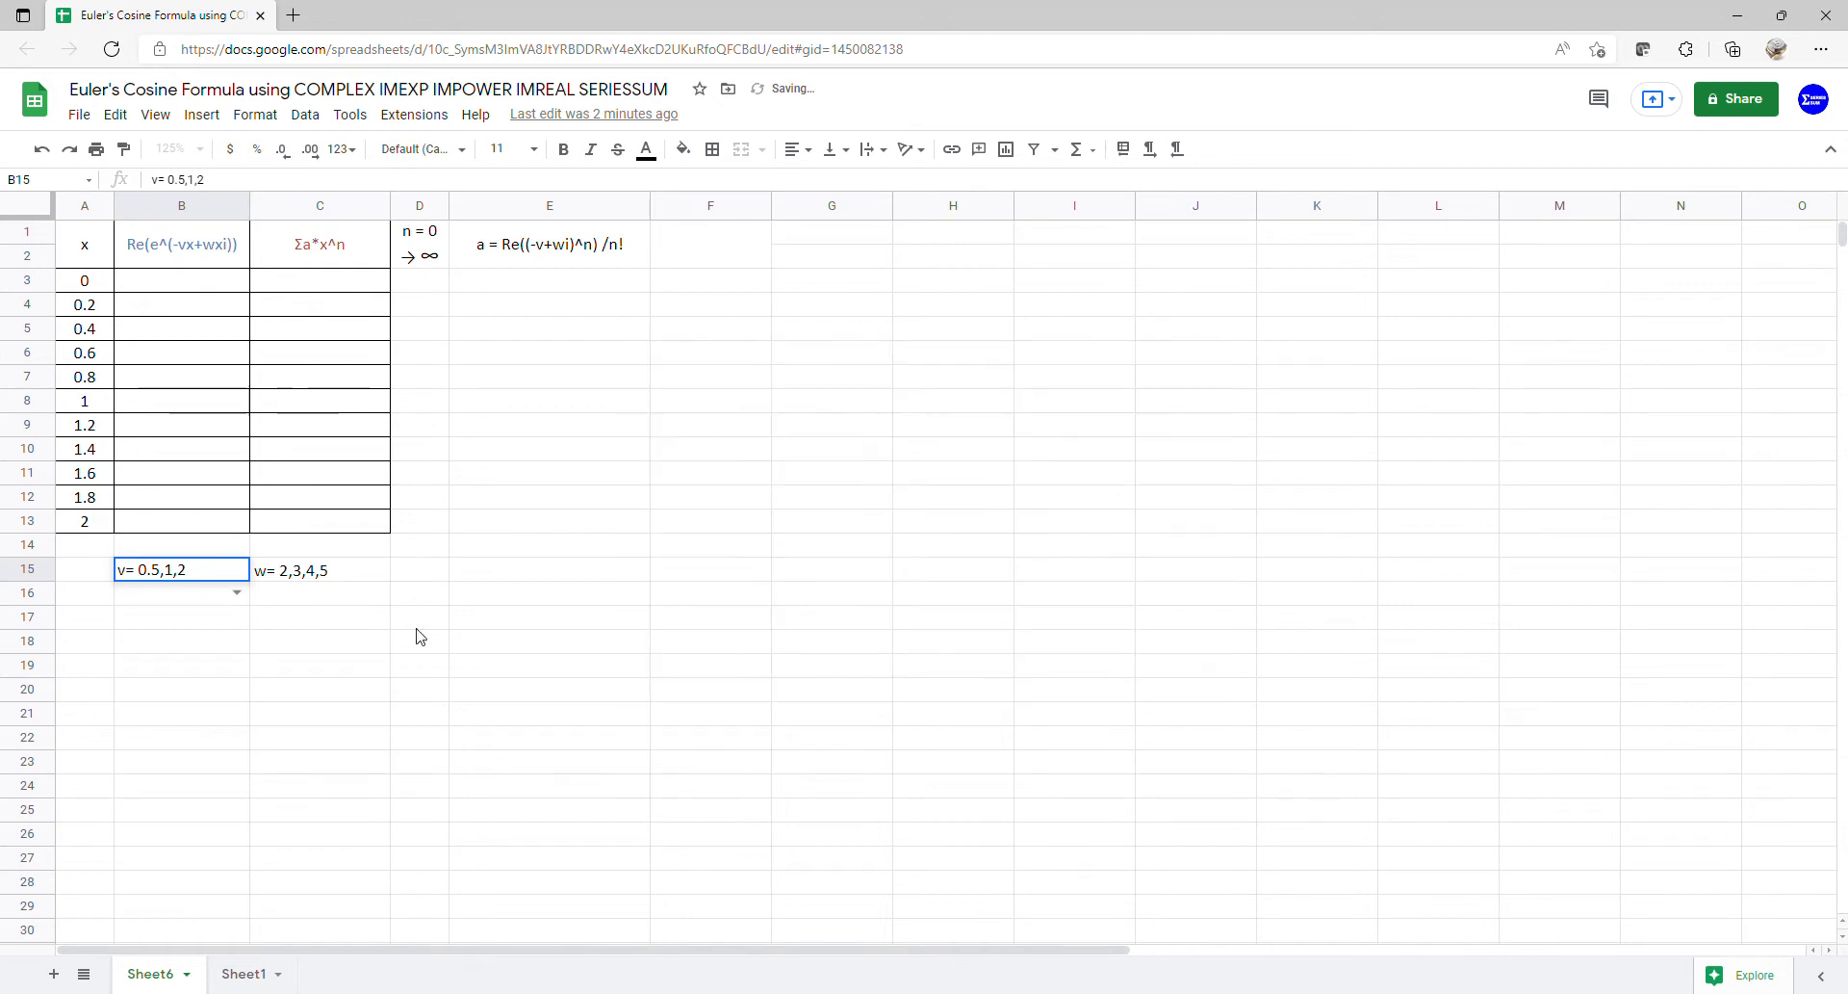
# - Choose 0.5 from the B16 dropdown
pyautogui.click(236, 594)
pyautogui.click(208, 622)
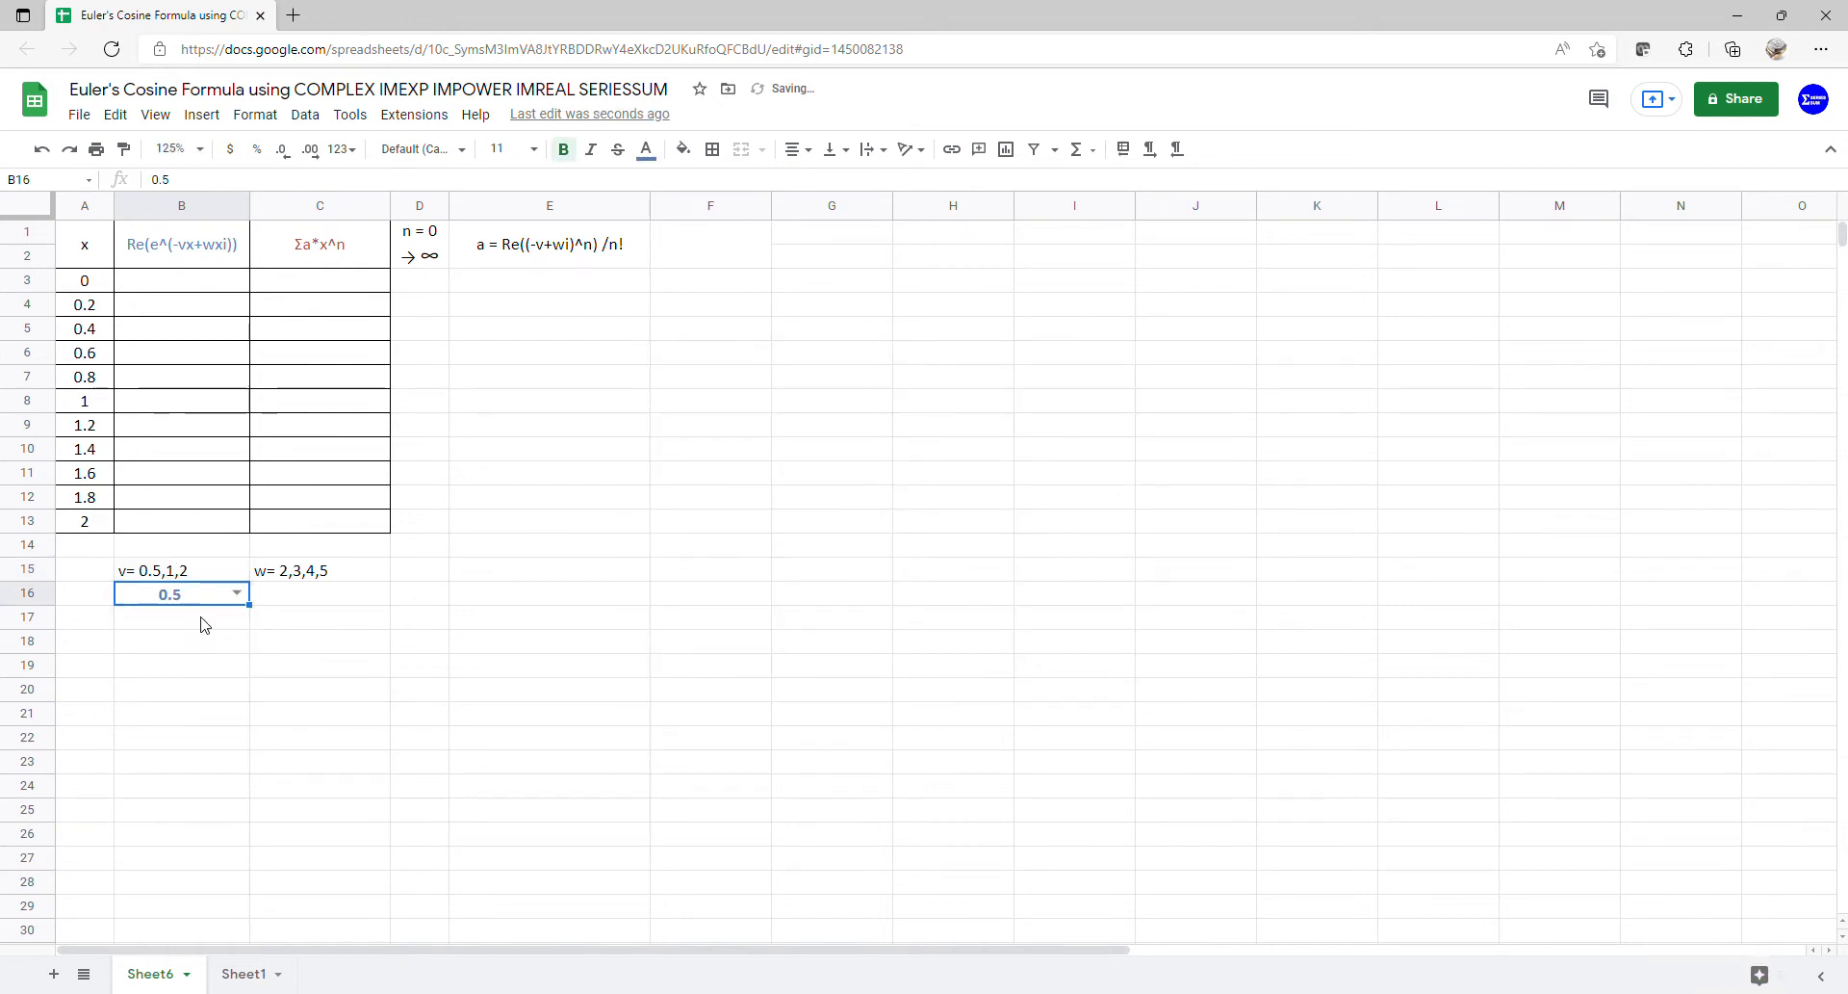
pyautogui.click(298, 604)
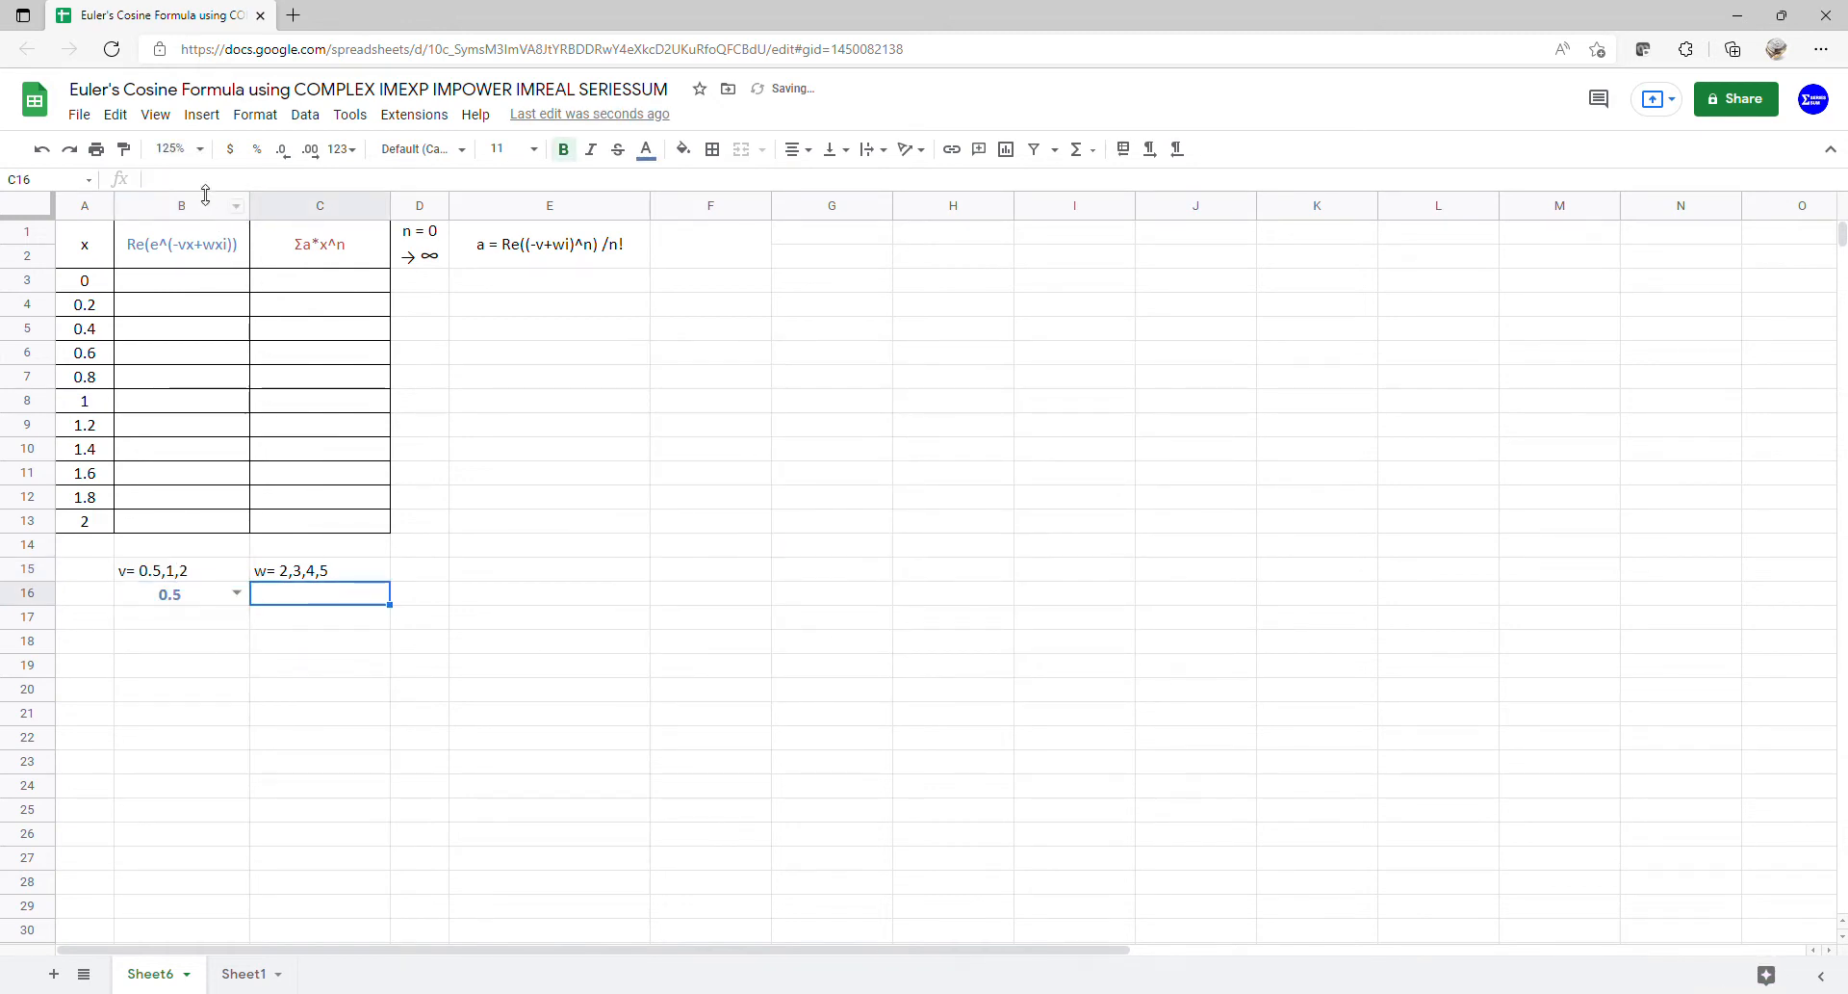
# - Add a list-of-items validation to C16 allowing 2, 3, 4 and 5, copied from C15
pyautogui.click(304, 114)
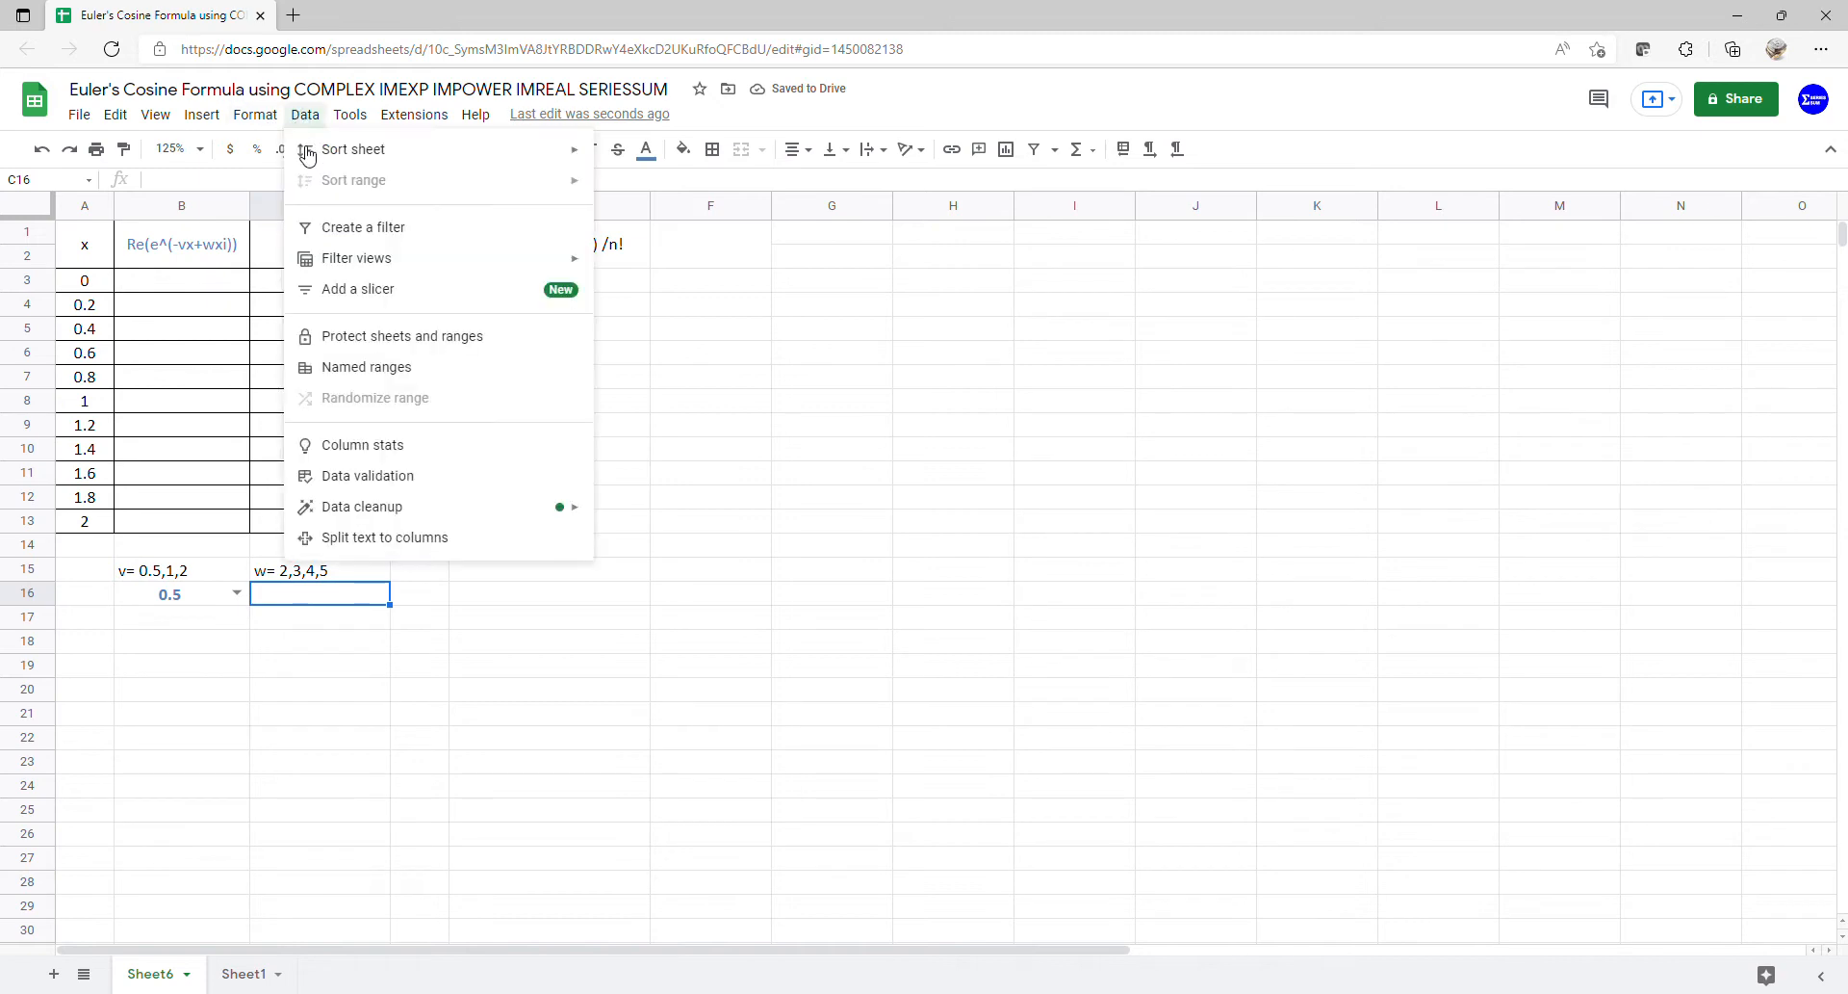
pyautogui.click(377, 481)
pyautogui.click(859, 493)
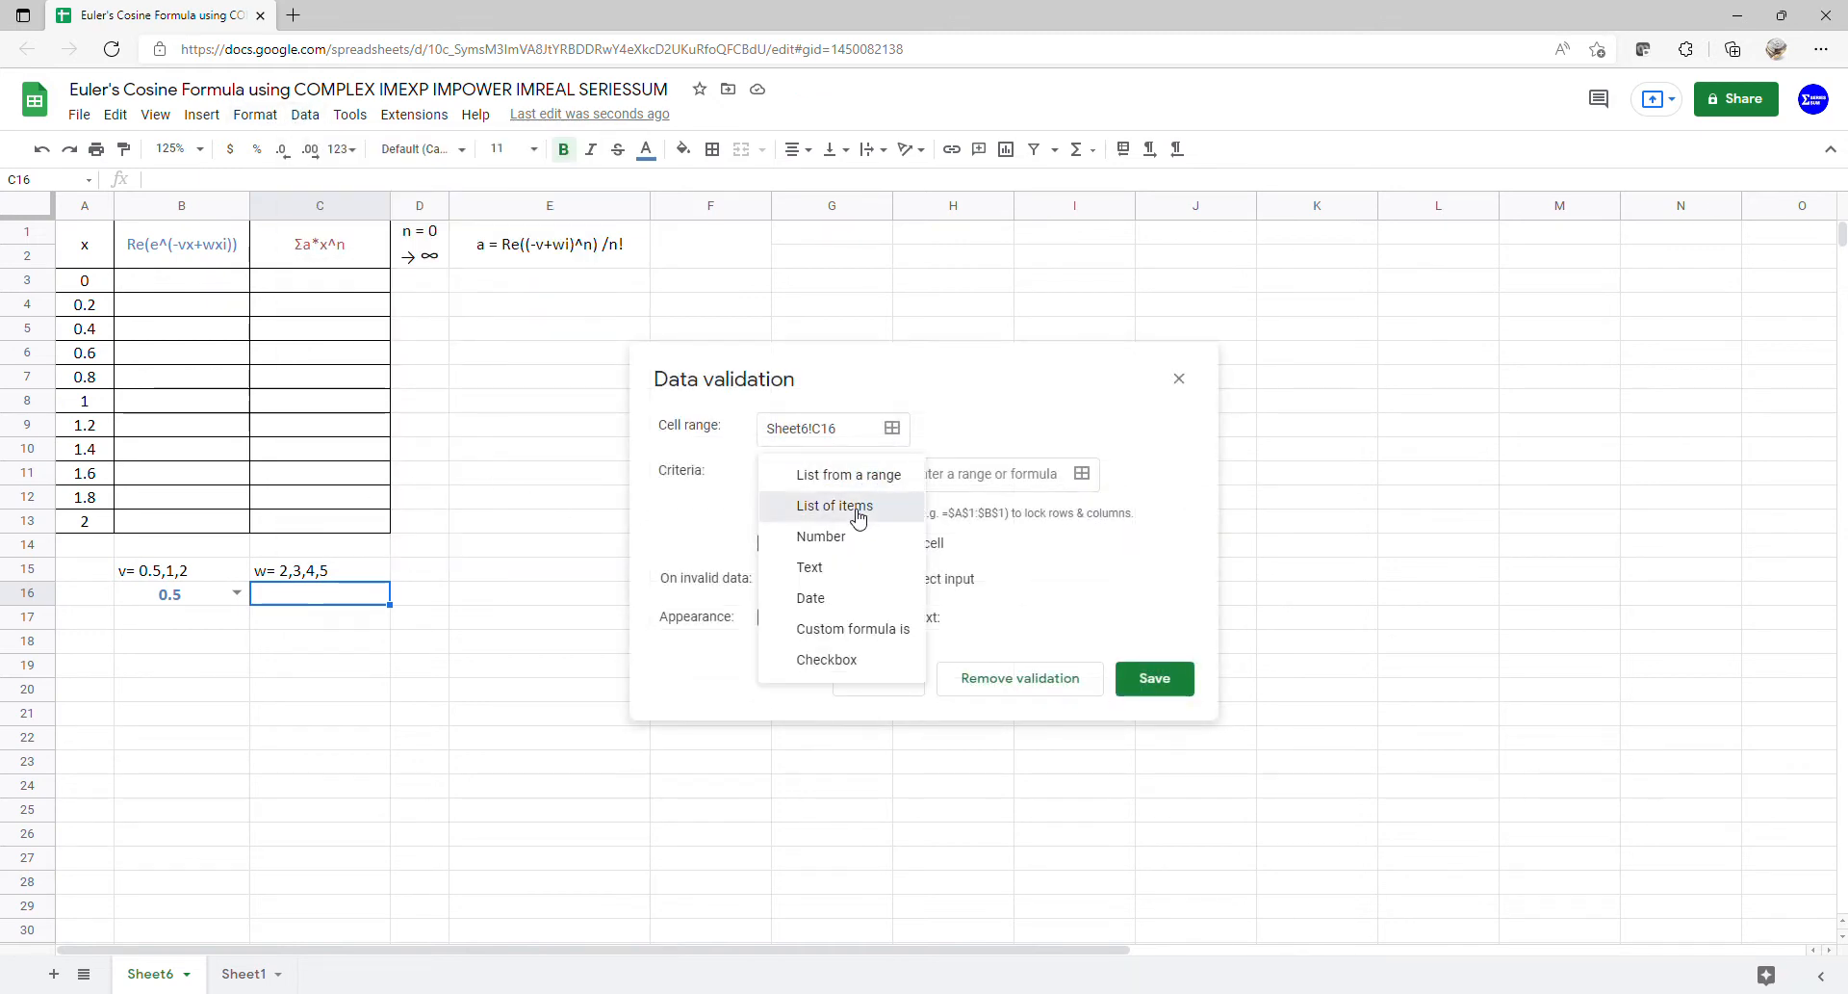
pyautogui.click(809, 503)
pyautogui.click(323, 573)
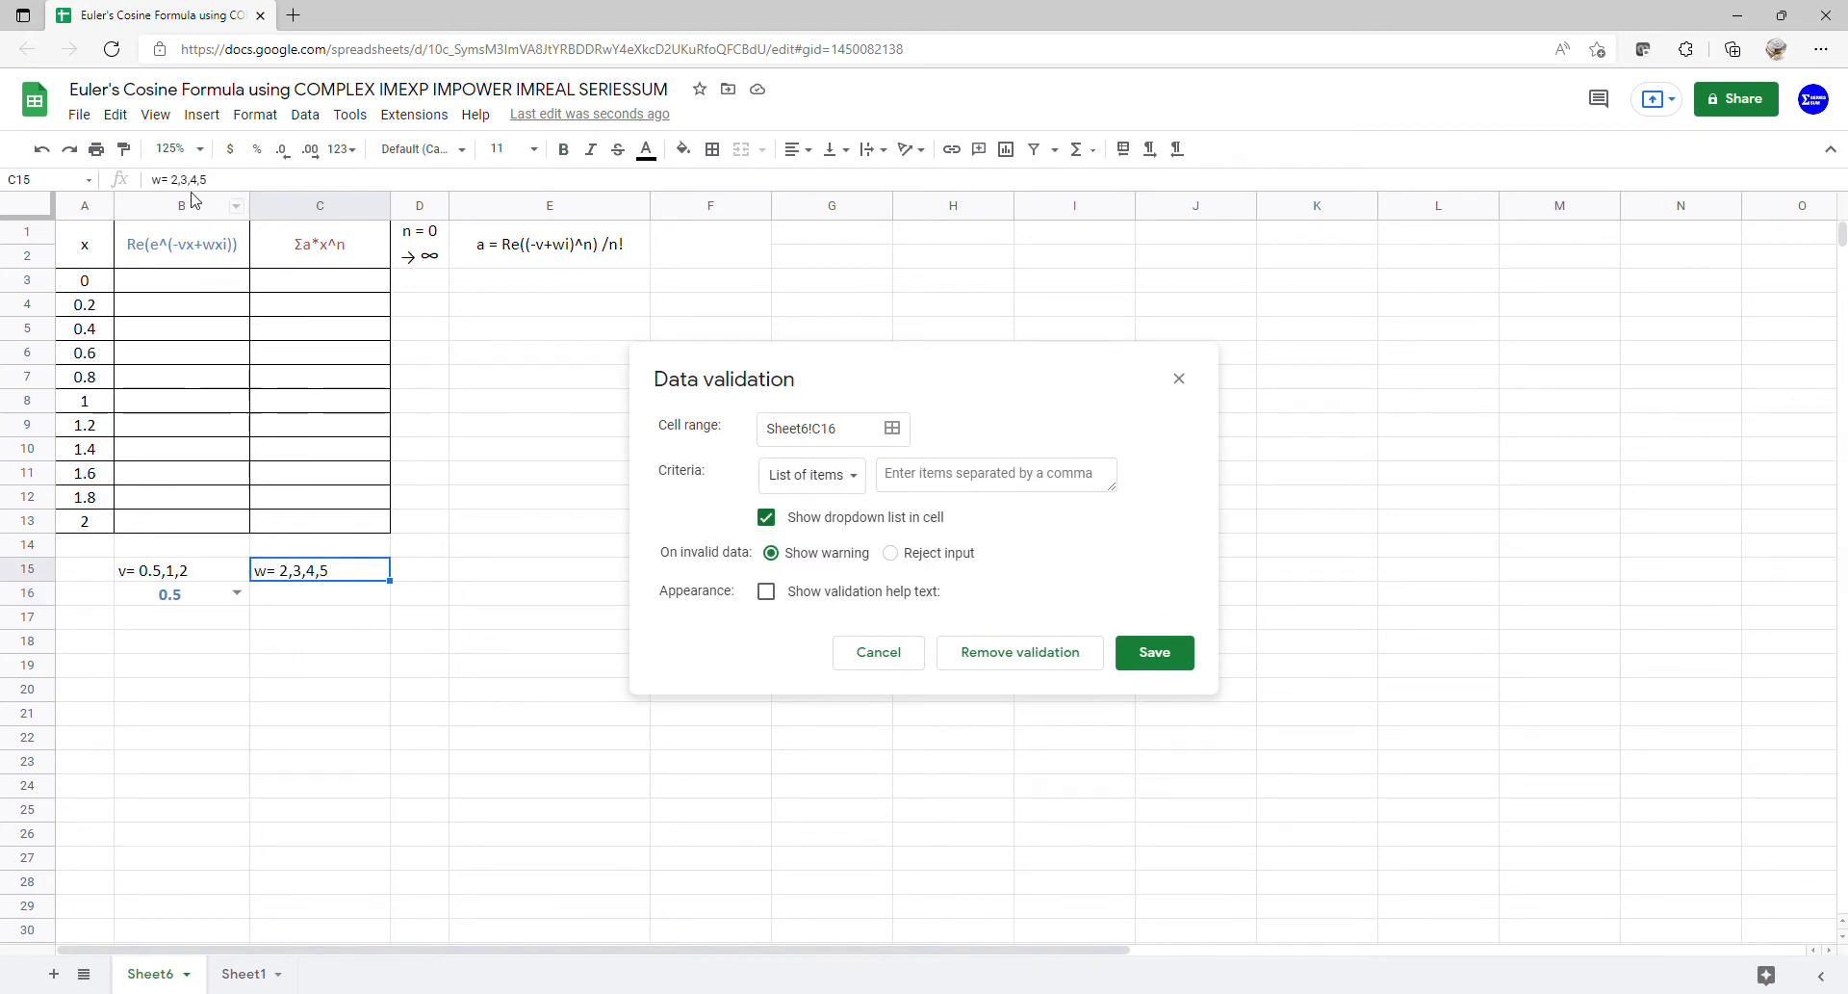
pyautogui.moveTo(172, 180); pyautogui.dragTo(297, 191)
pyautogui.hotkey('ctrl', 'c')
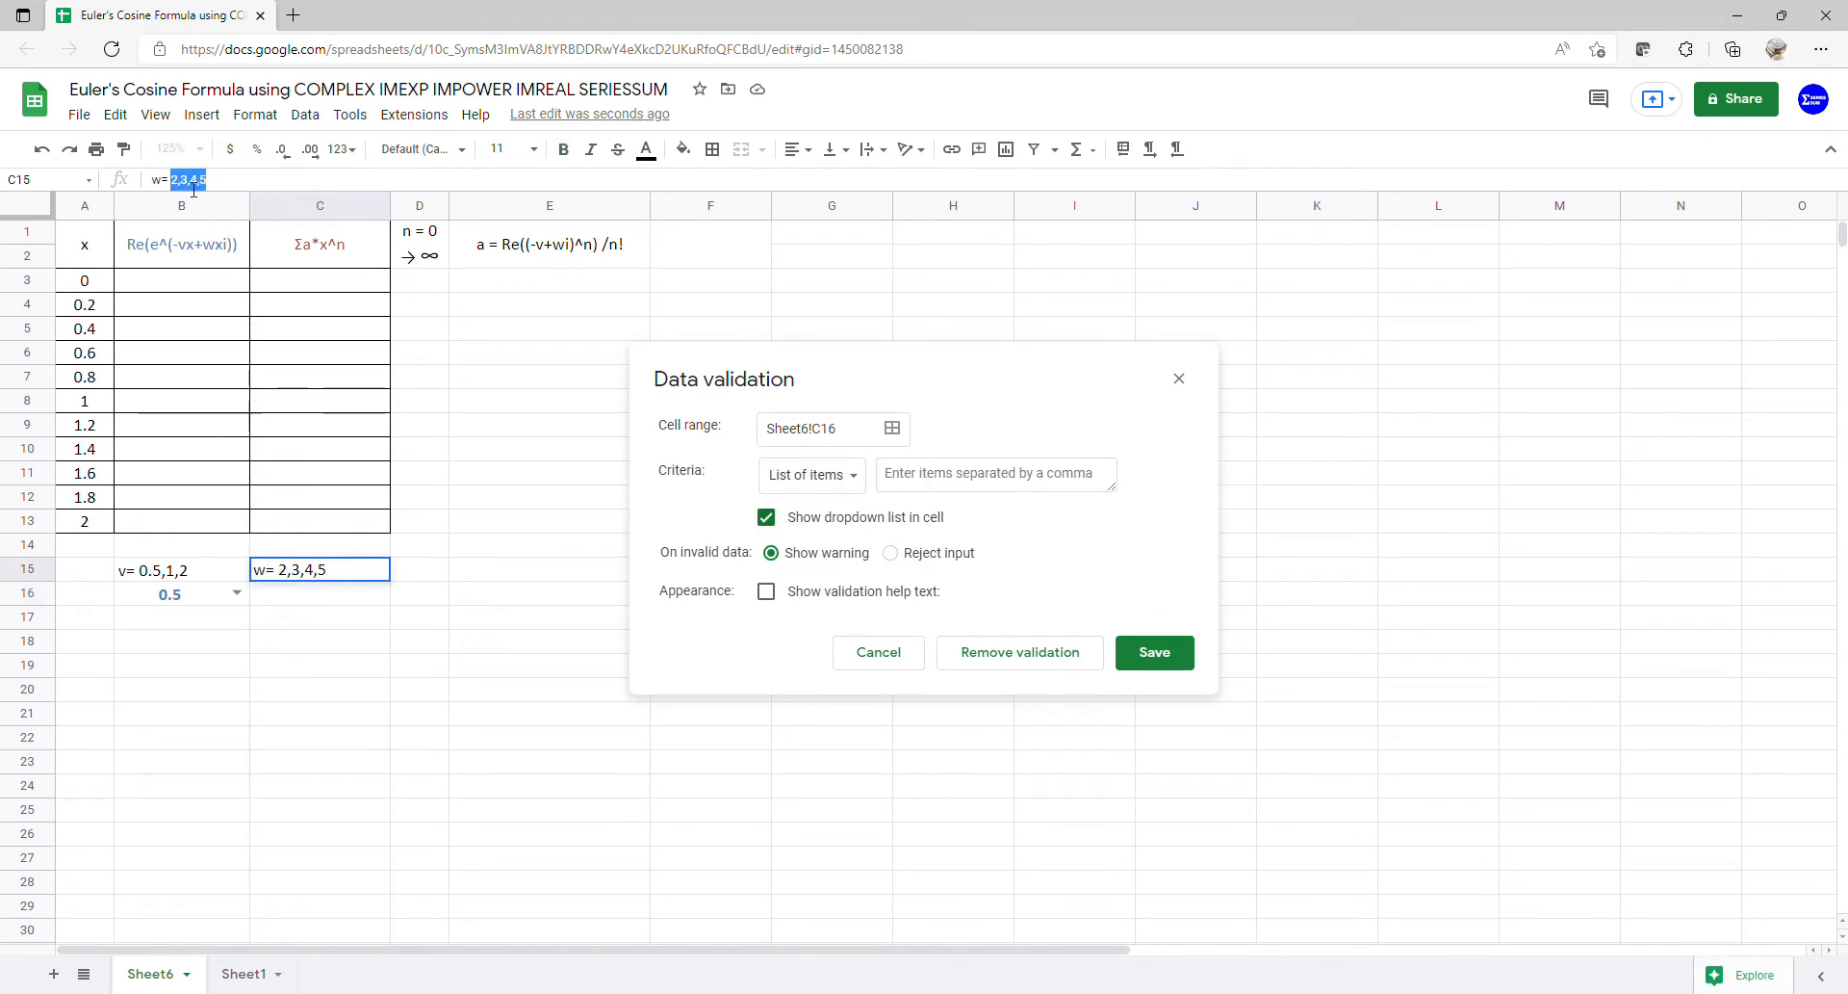
pyautogui.click(929, 481)
pyautogui.hotkey('ctrl', 'v')
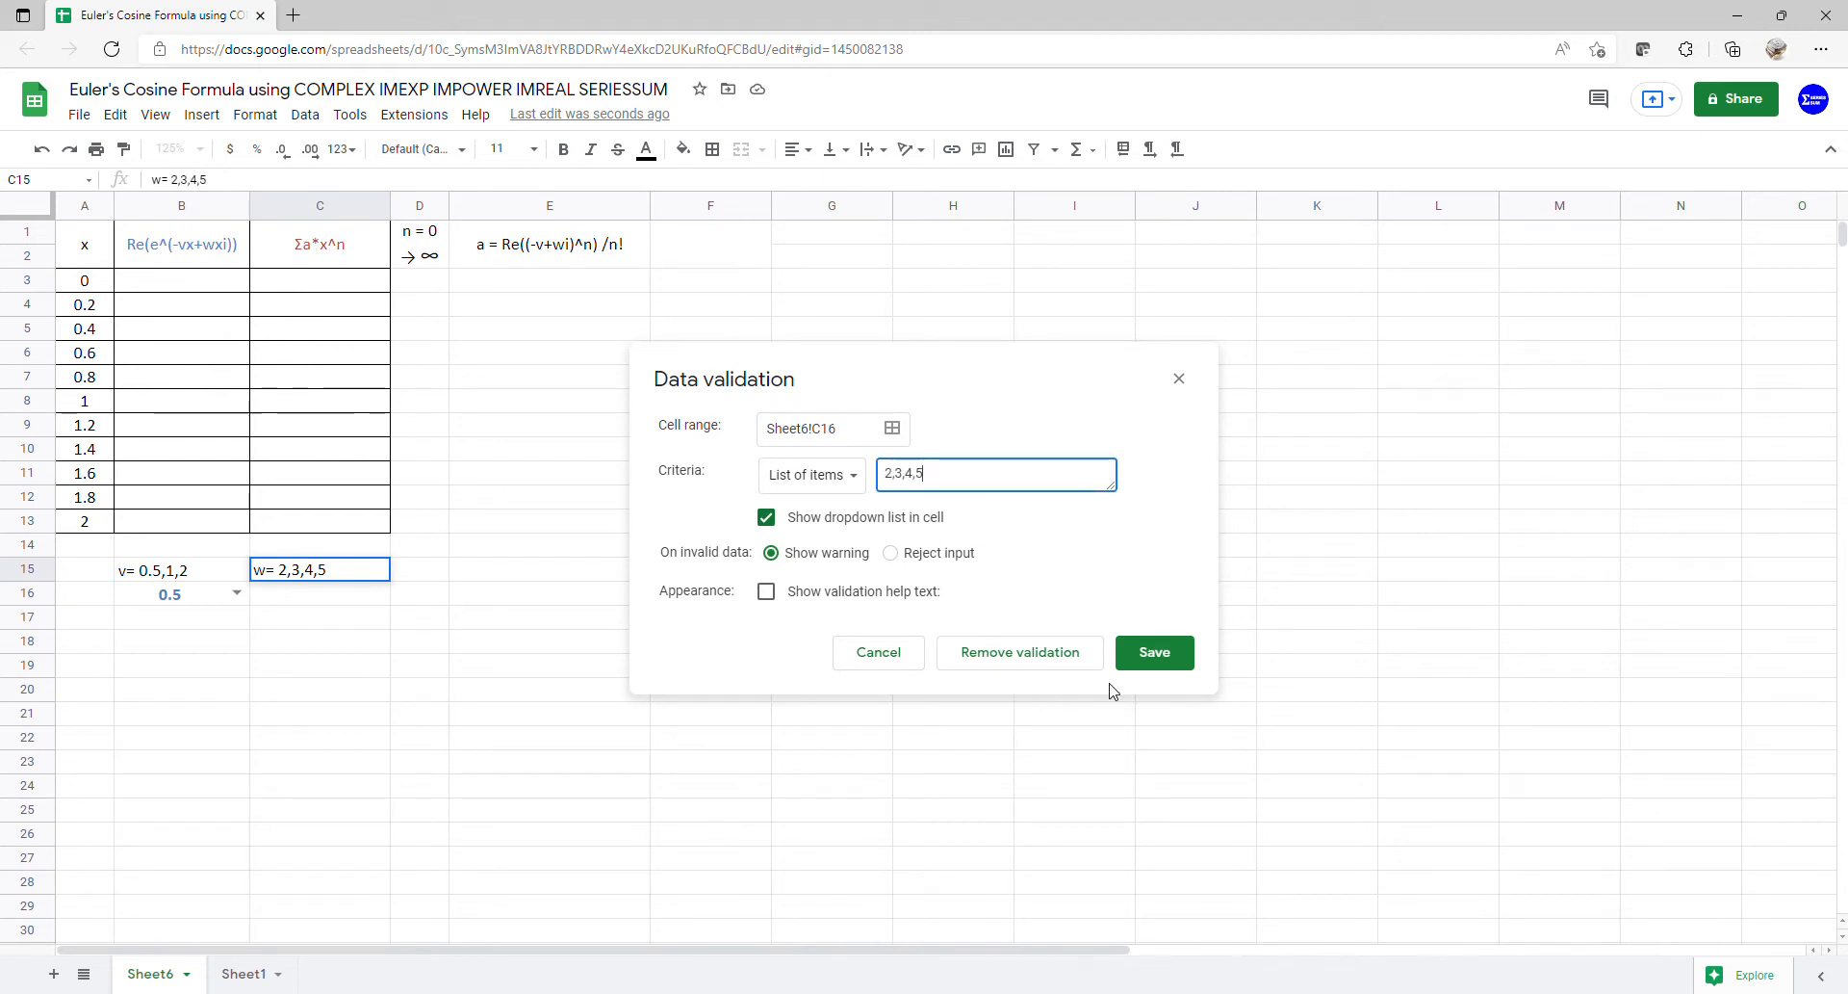
pyautogui.click(1173, 654)
# - Choose 2 from the C16 dropdown
pyautogui.click(381, 593)
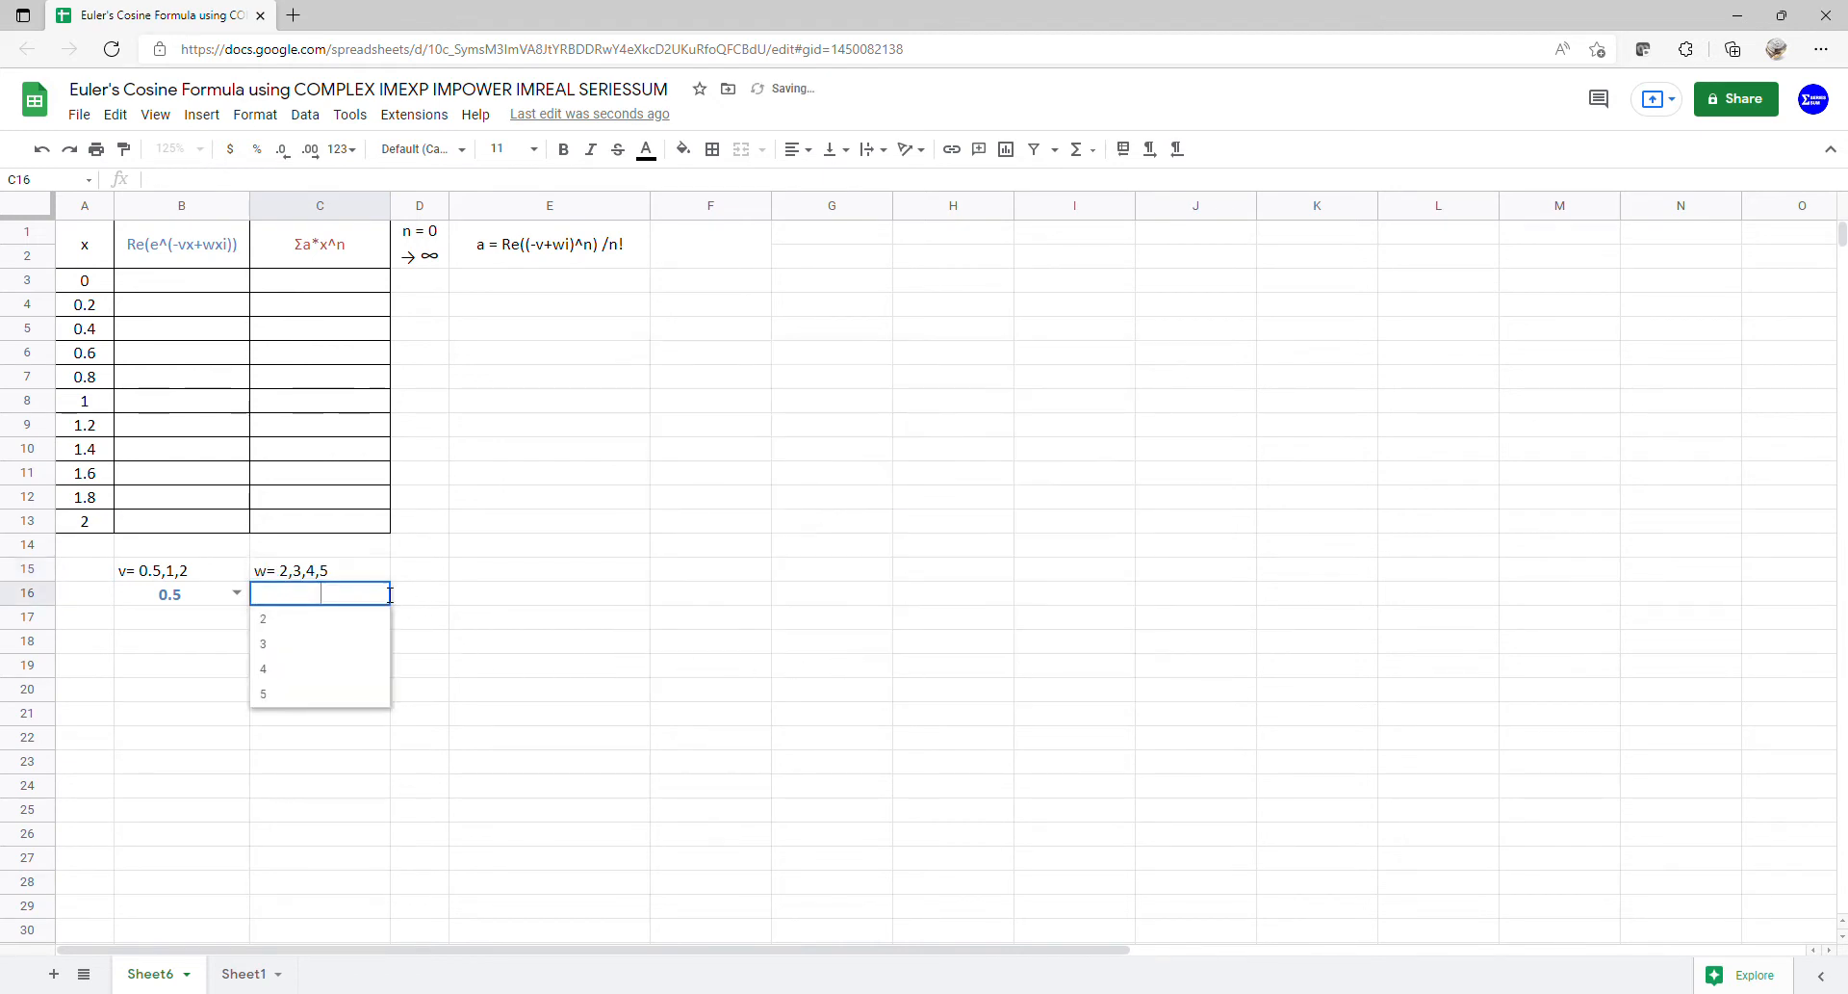
pyautogui.click(346, 619)
pyautogui.moveTo(186, 610); pyautogui.dragTo(285, 603)
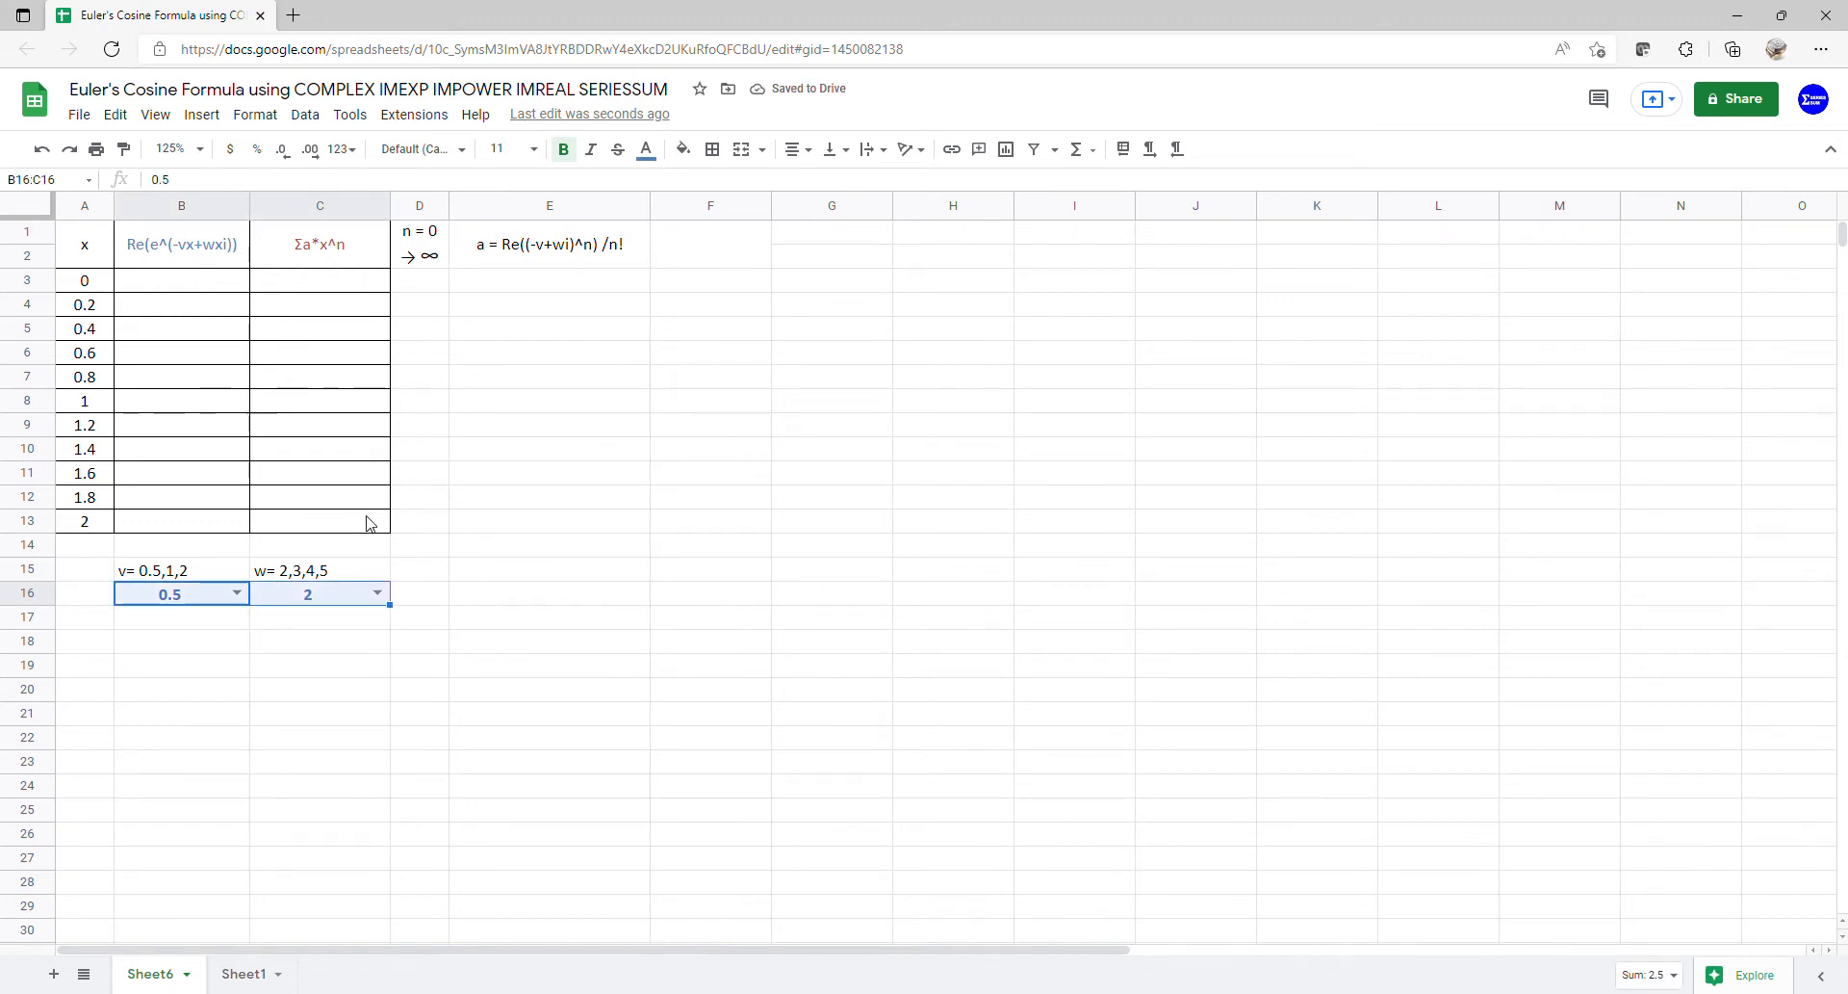
# - Copy the B16:C16 dropdowns into B17:C17 and give the copy red text
pyautogui.hotkey('ctrl', 'c')
pyautogui.click(205, 624)
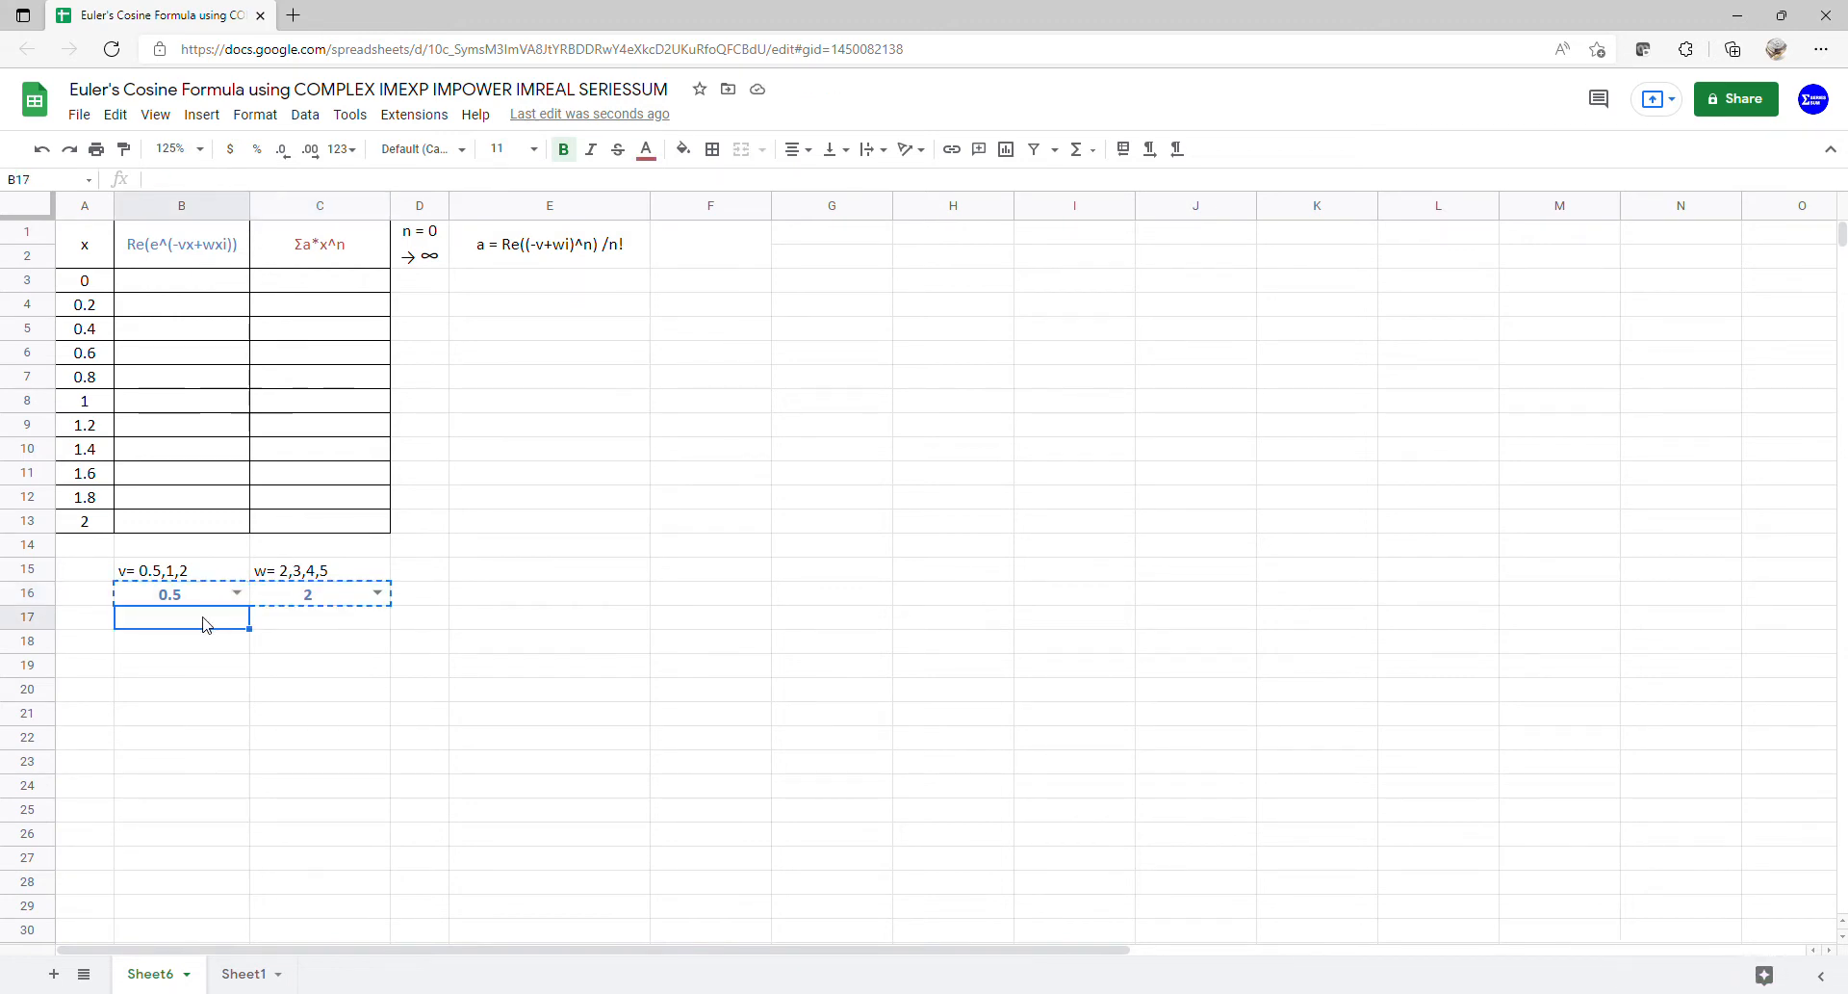
pyautogui.hotkey('ctrl', 'v')
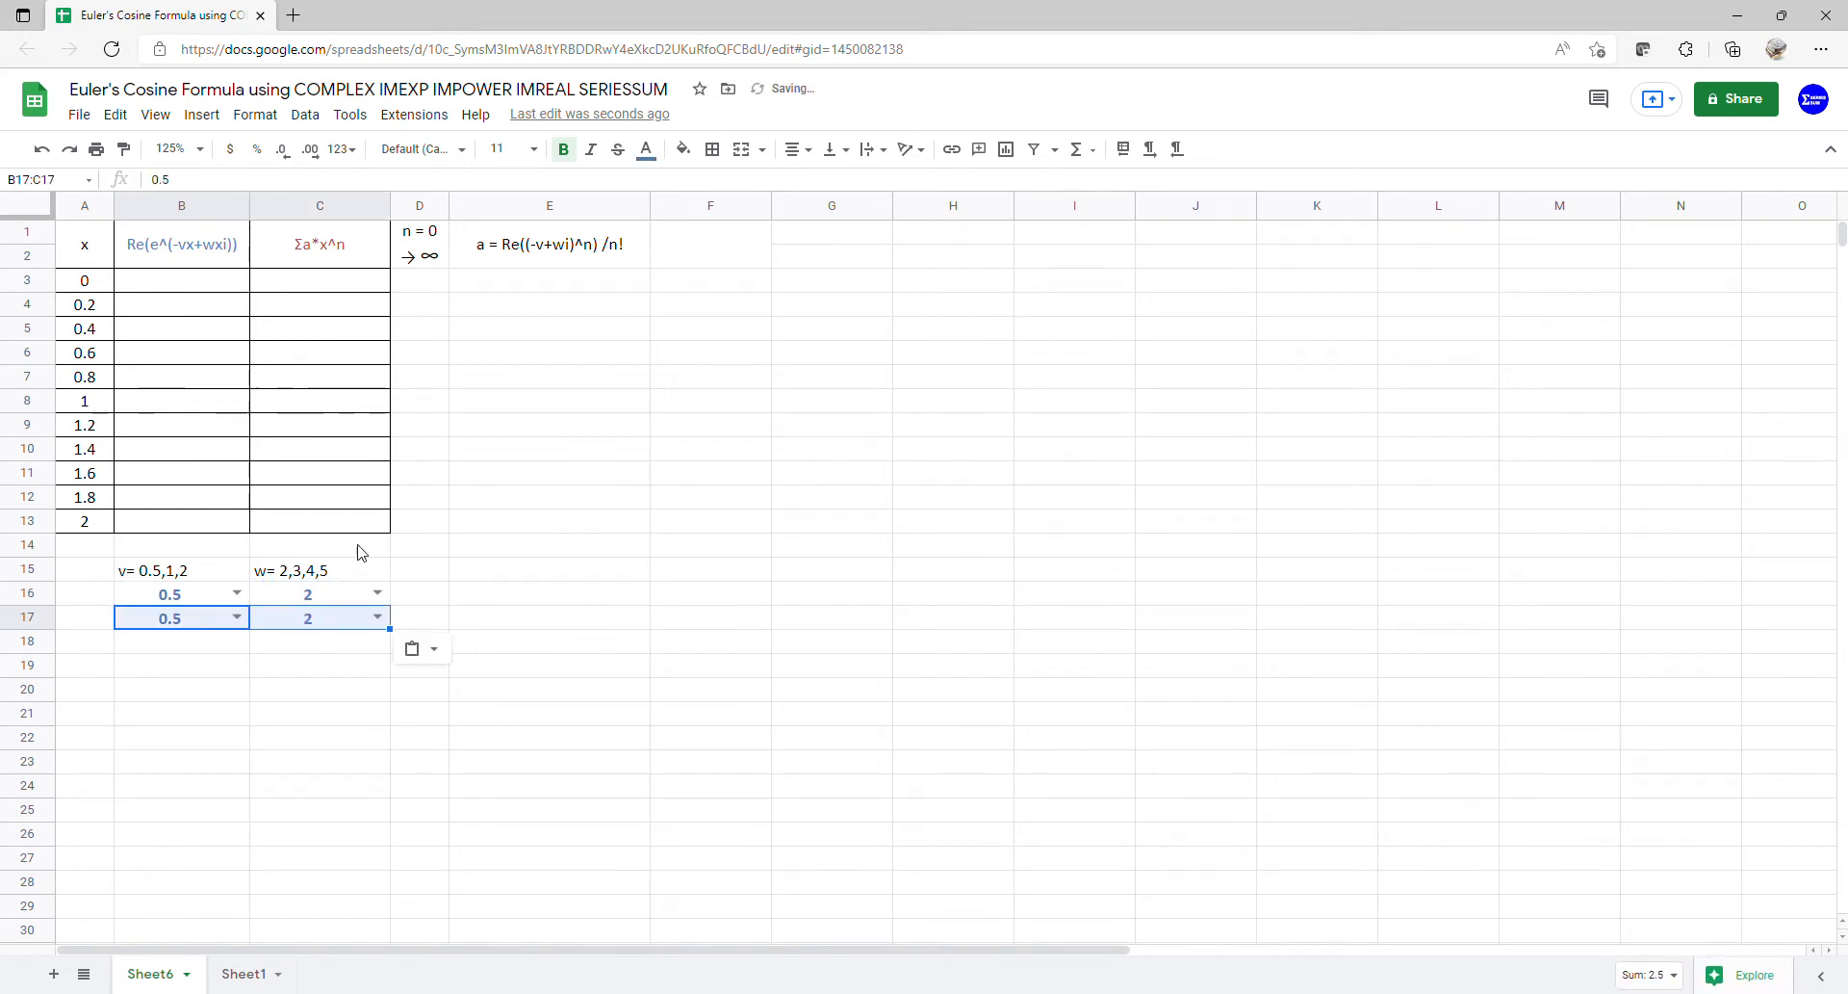
pyautogui.click(645, 152)
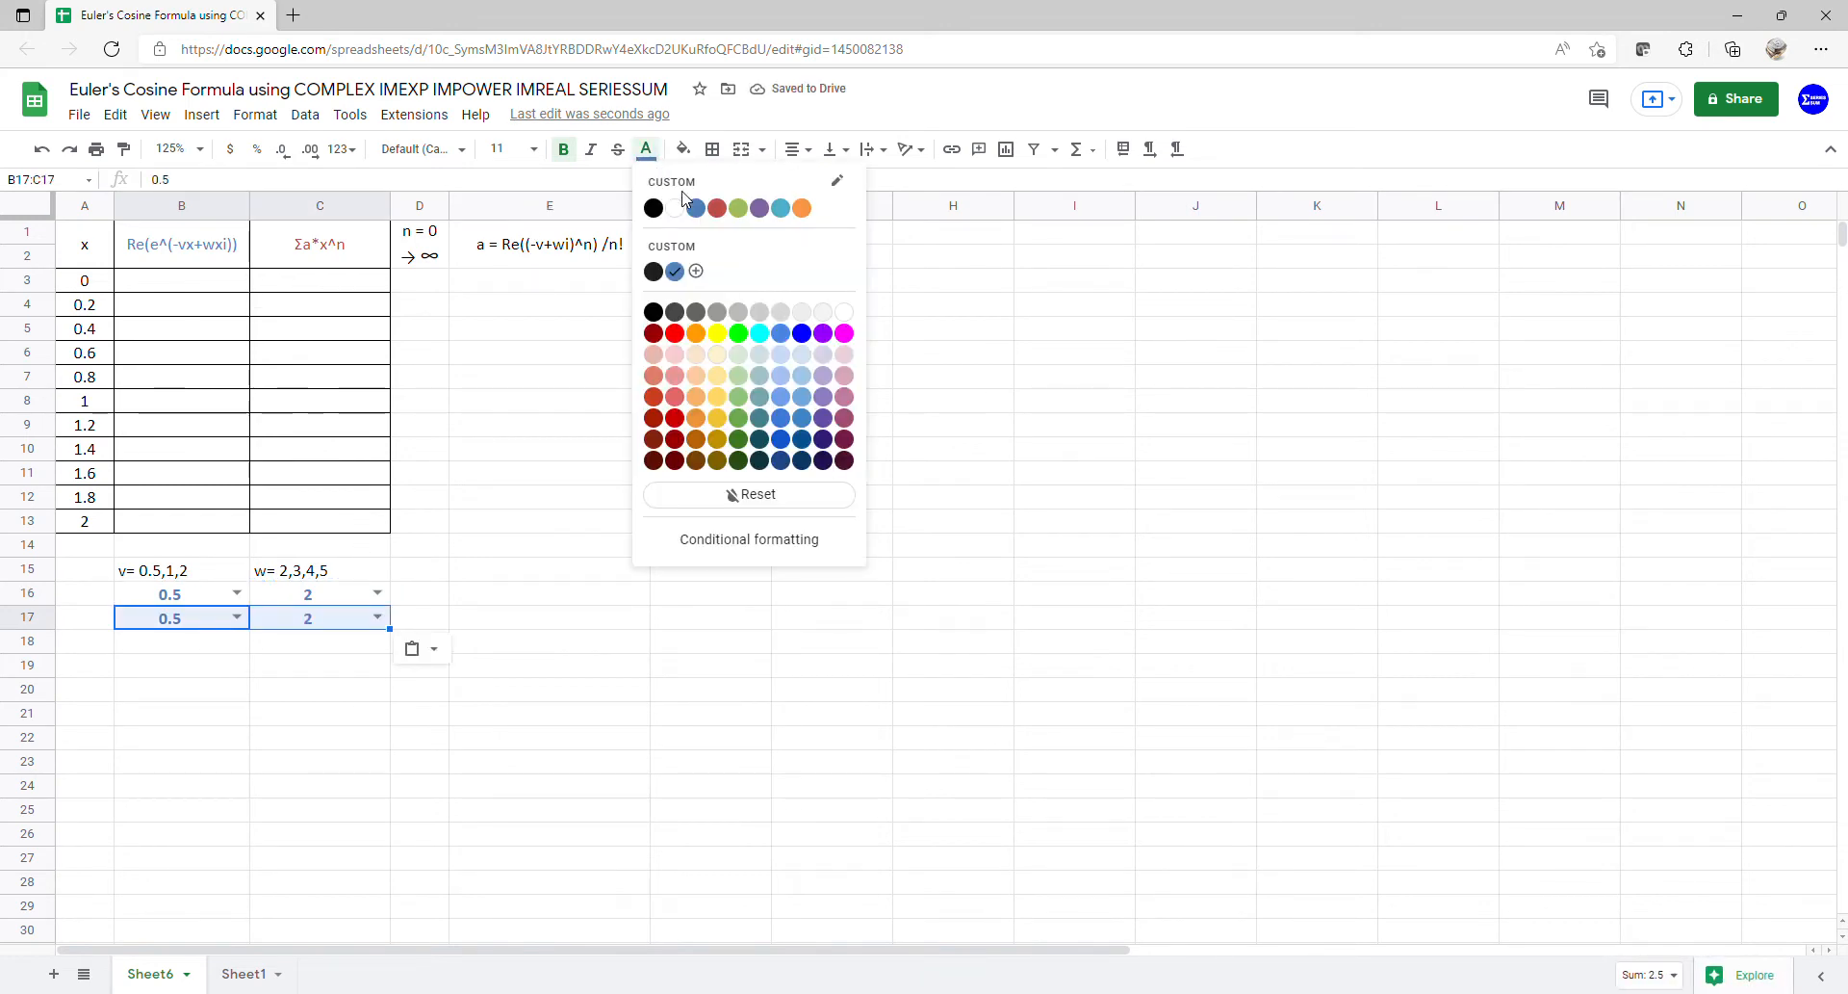
pyautogui.click(717, 208)
pyautogui.click(482, 471)
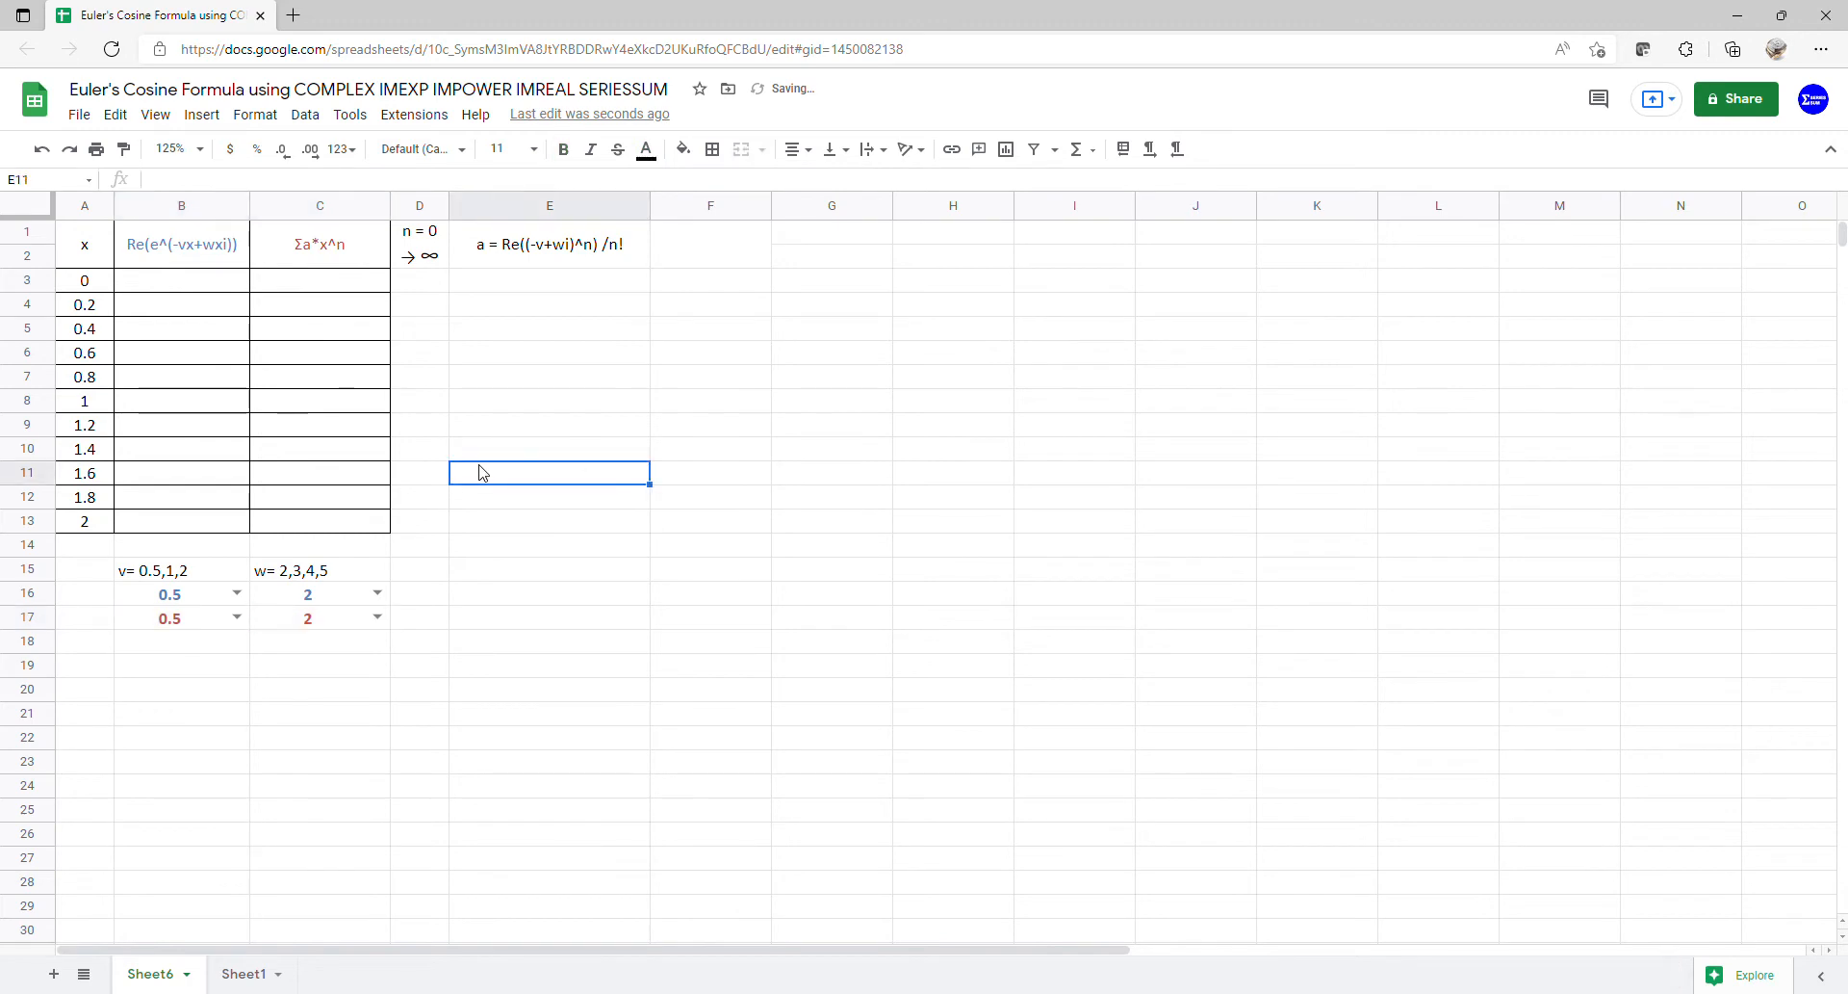
pyautogui.click(183, 280)
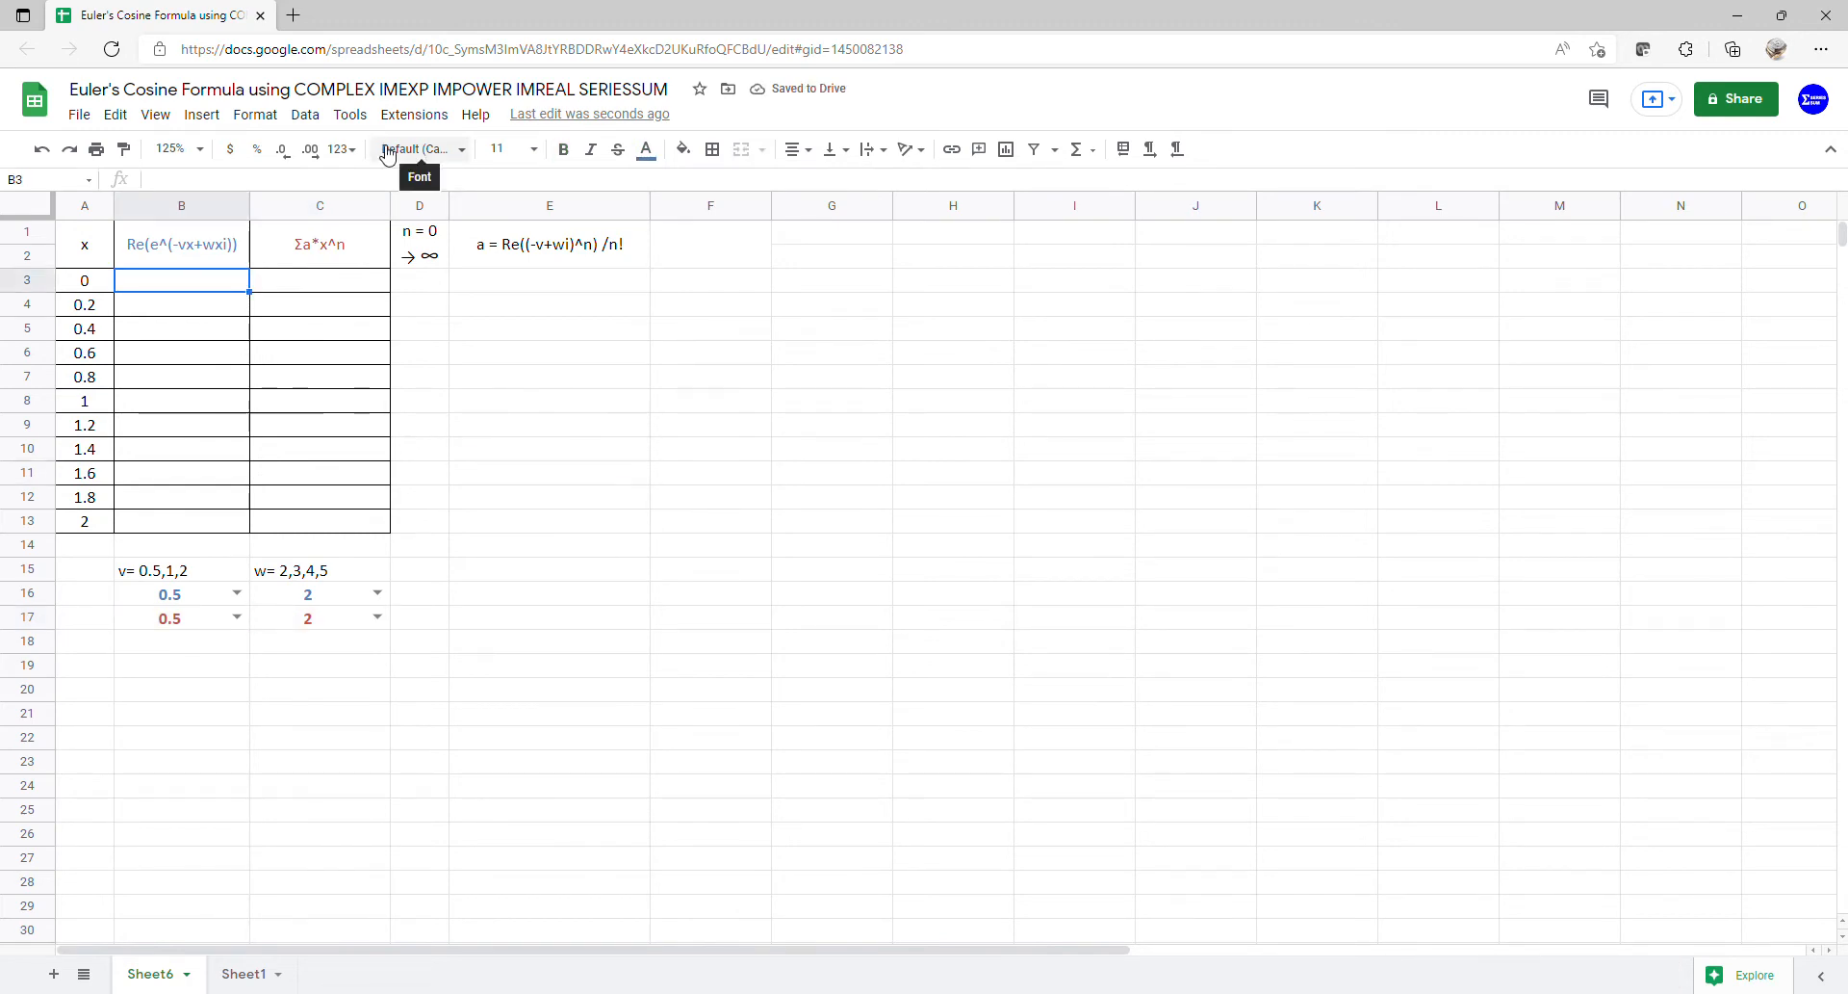
# - Enter =COMPLEX(-B16*A3:A13, C16*A3:A13) in B3 and dismiss the autofill suggestion
pyautogui.write('=')
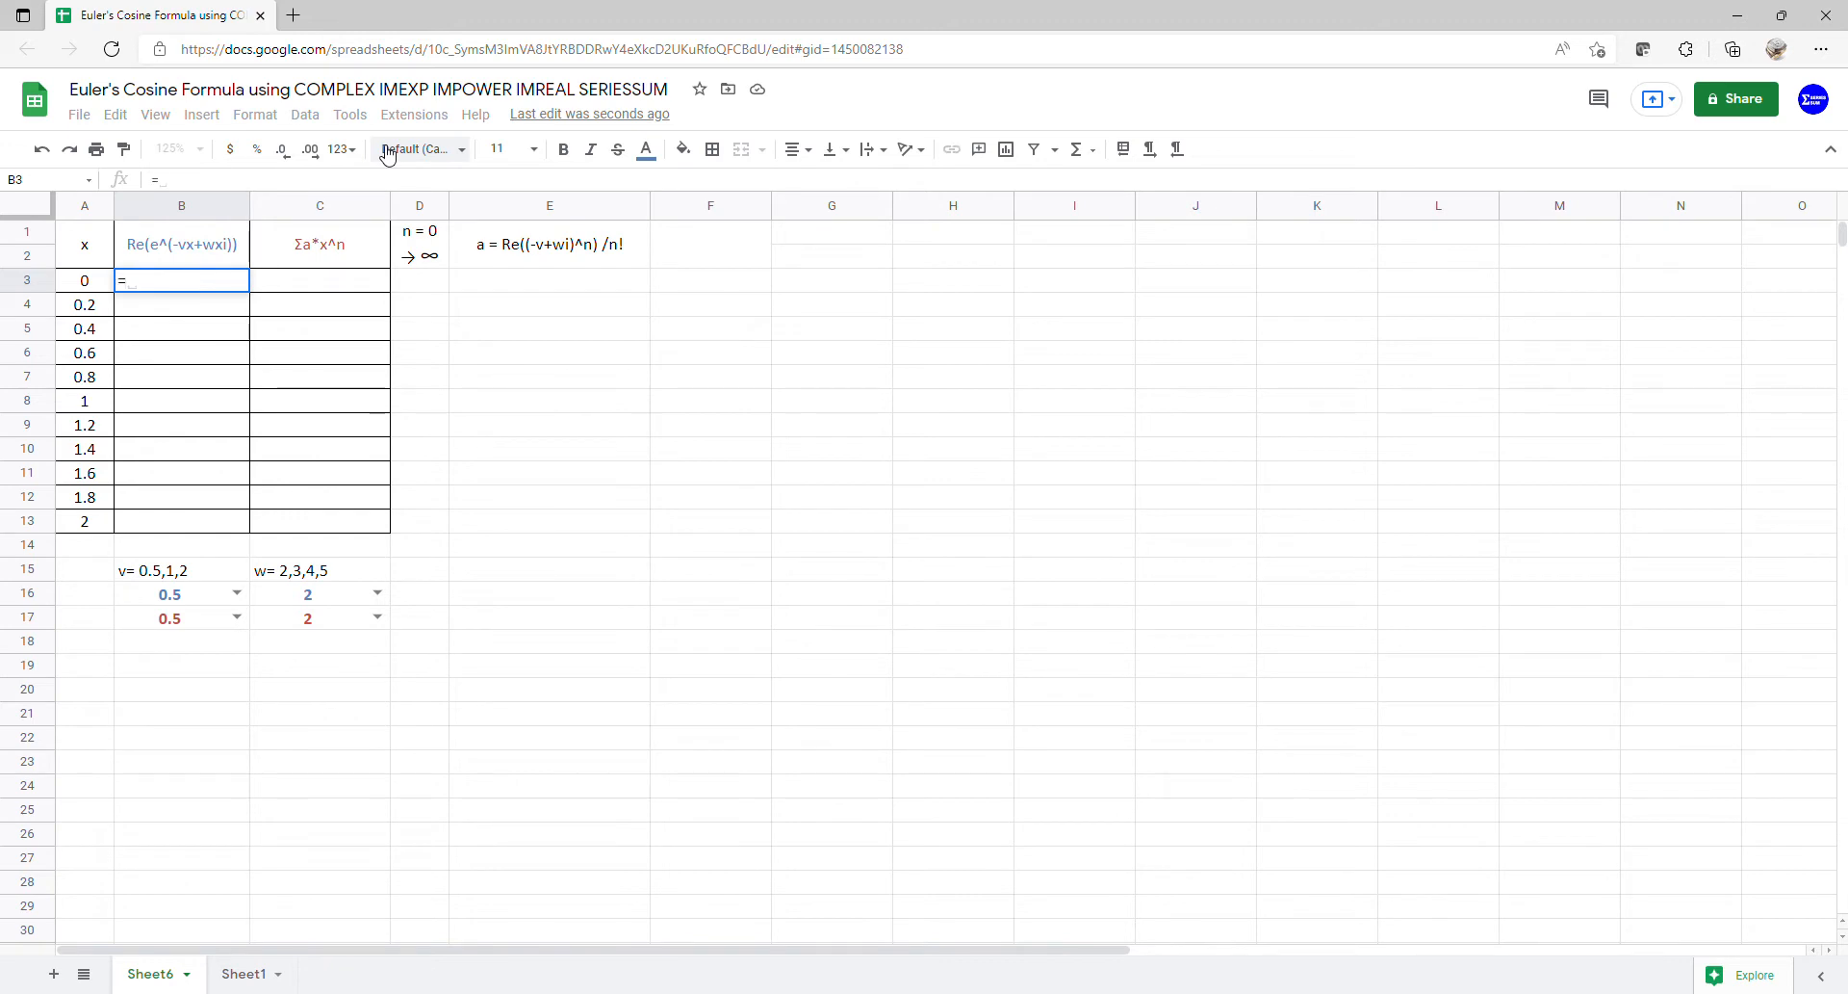
pyautogui.write('com')
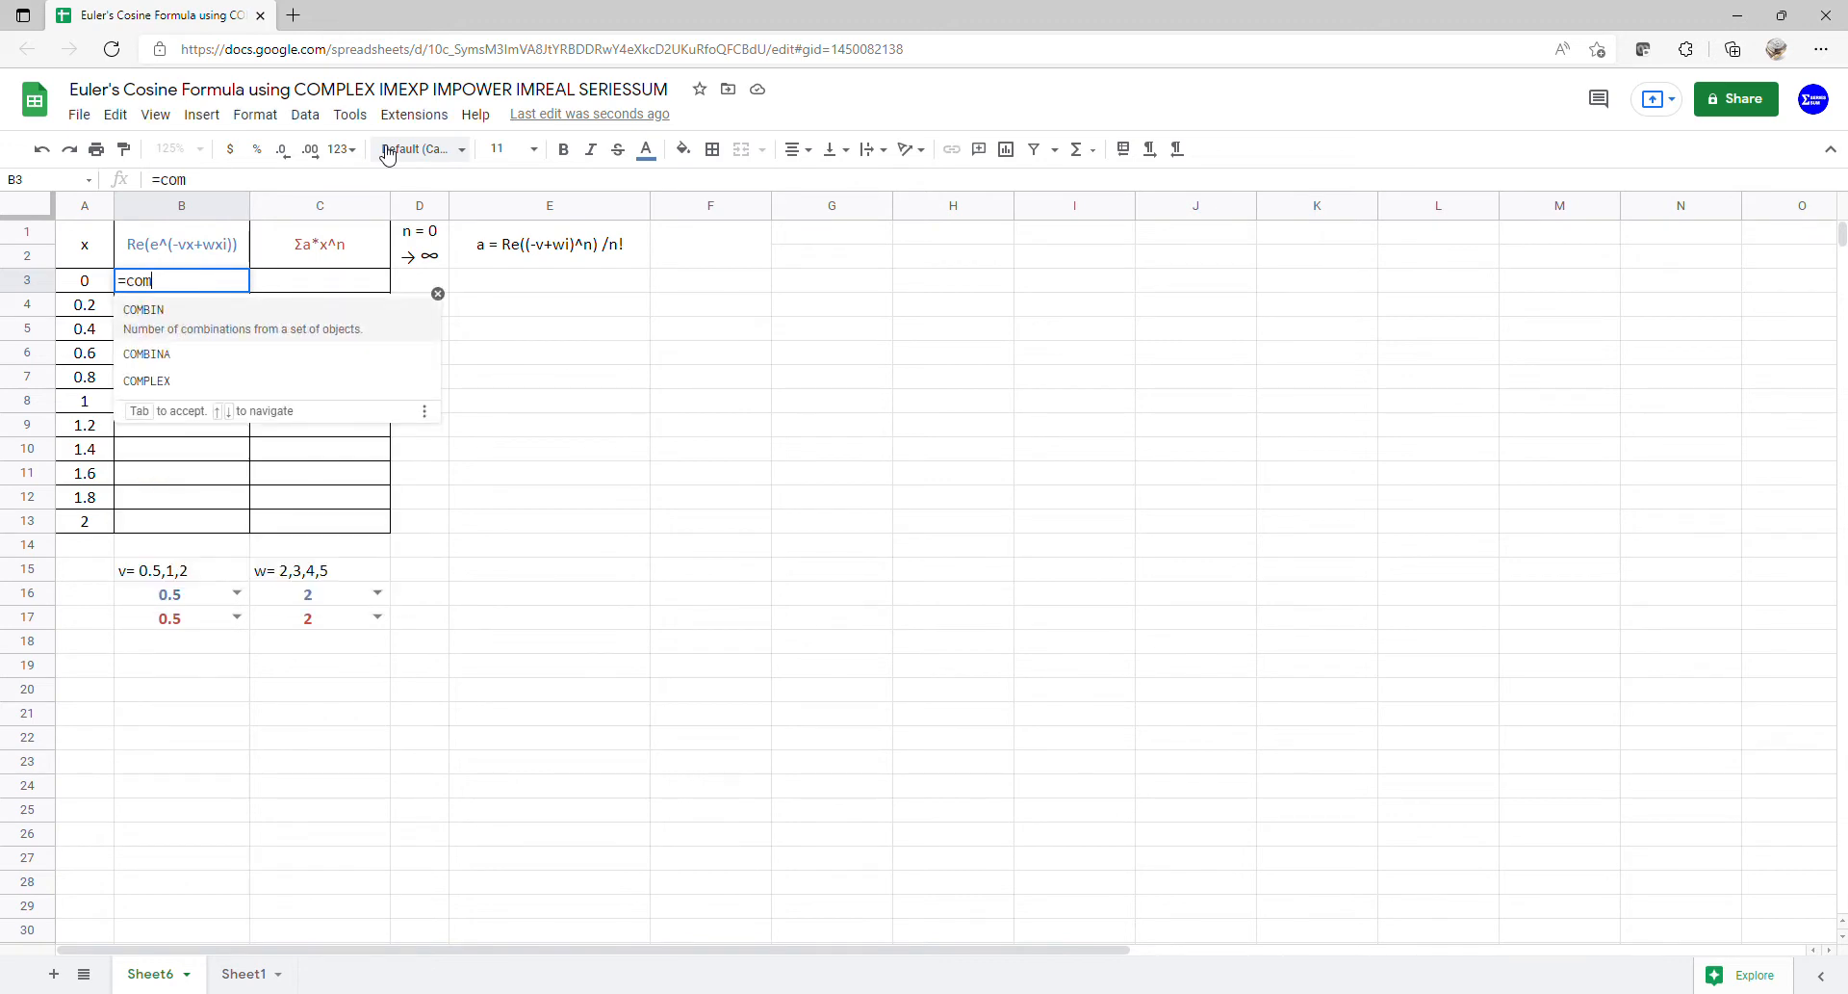
pyautogui.write('pe')
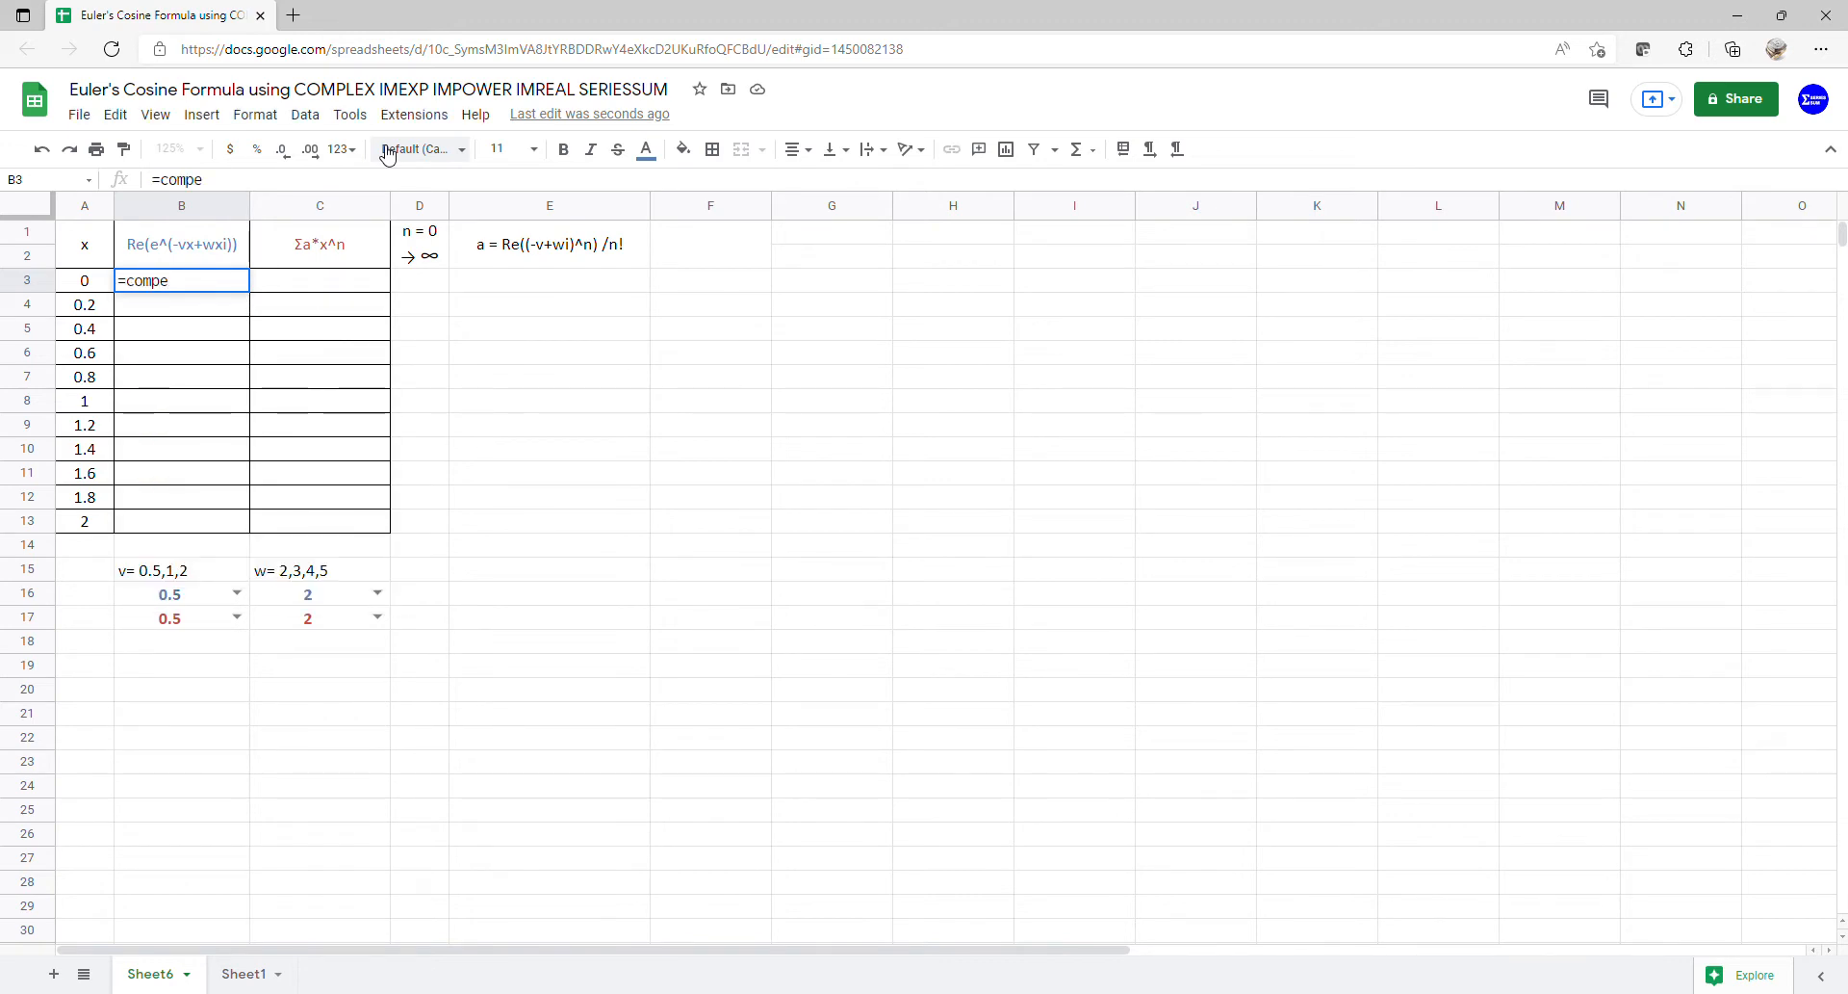
pyautogui.press('BackSpace')
pyautogui.click(214, 321)
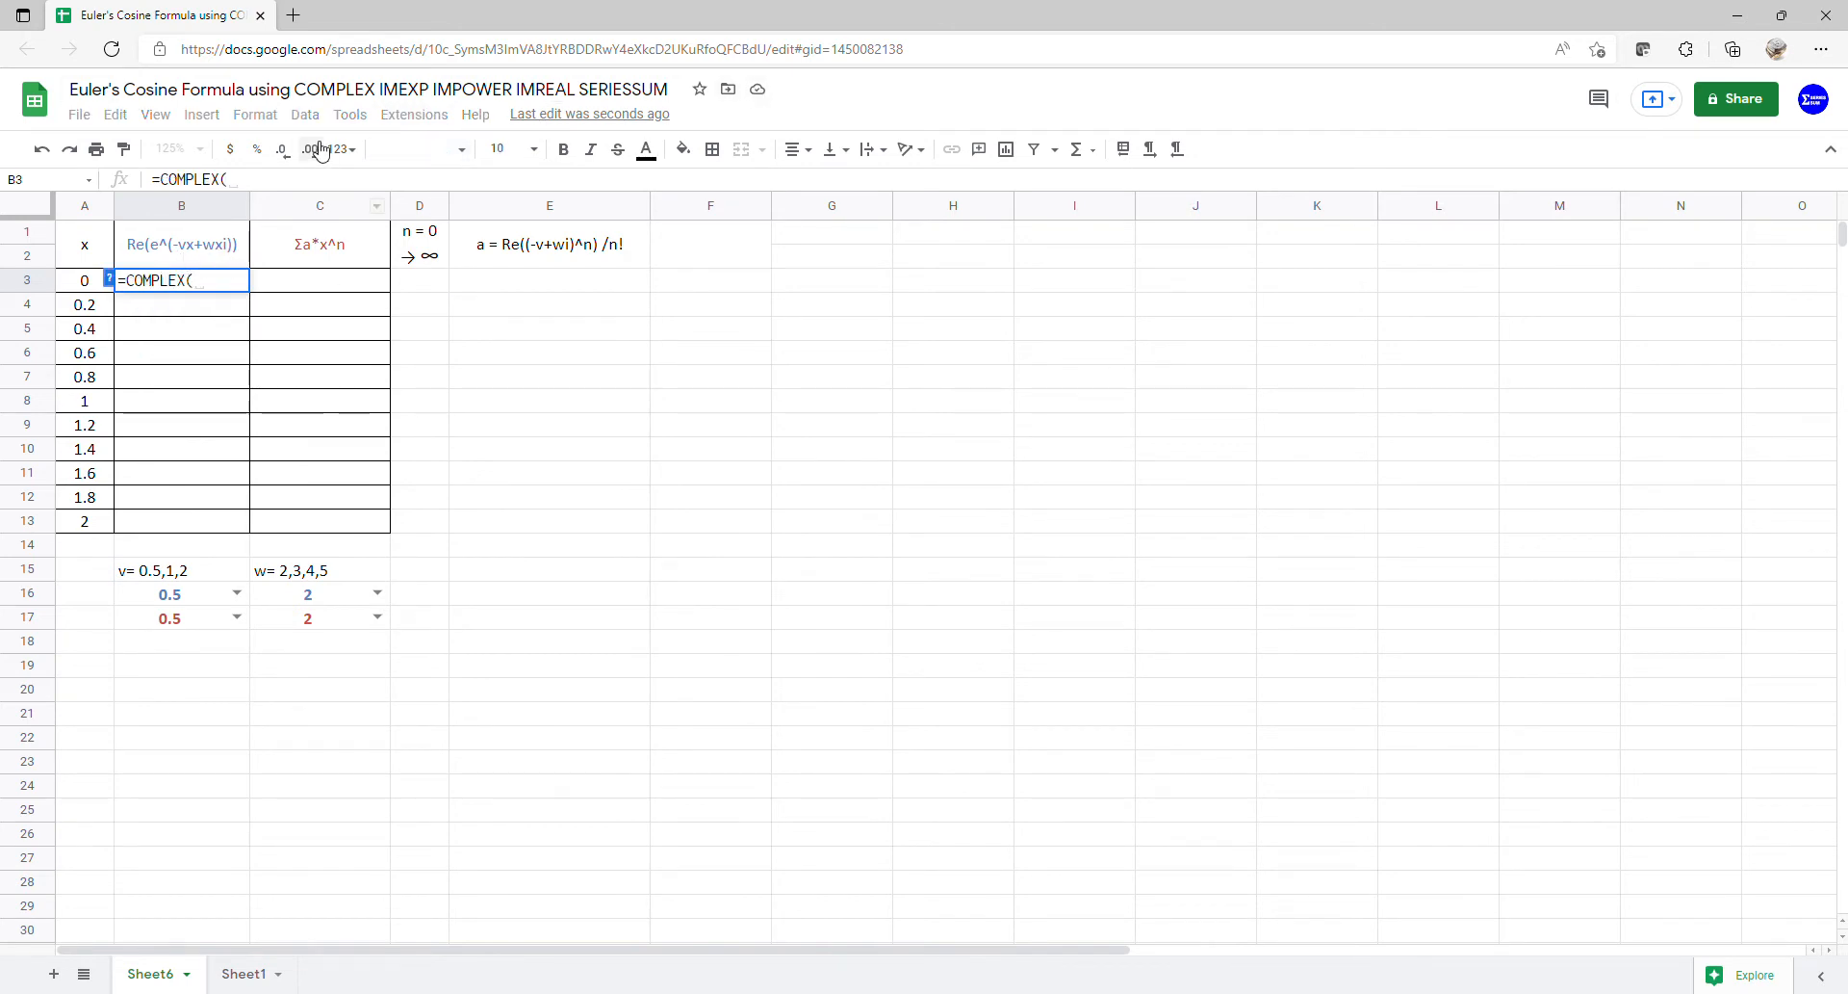
pyautogui.write('-')
pyautogui.click(211, 597)
pyautogui.write('*')
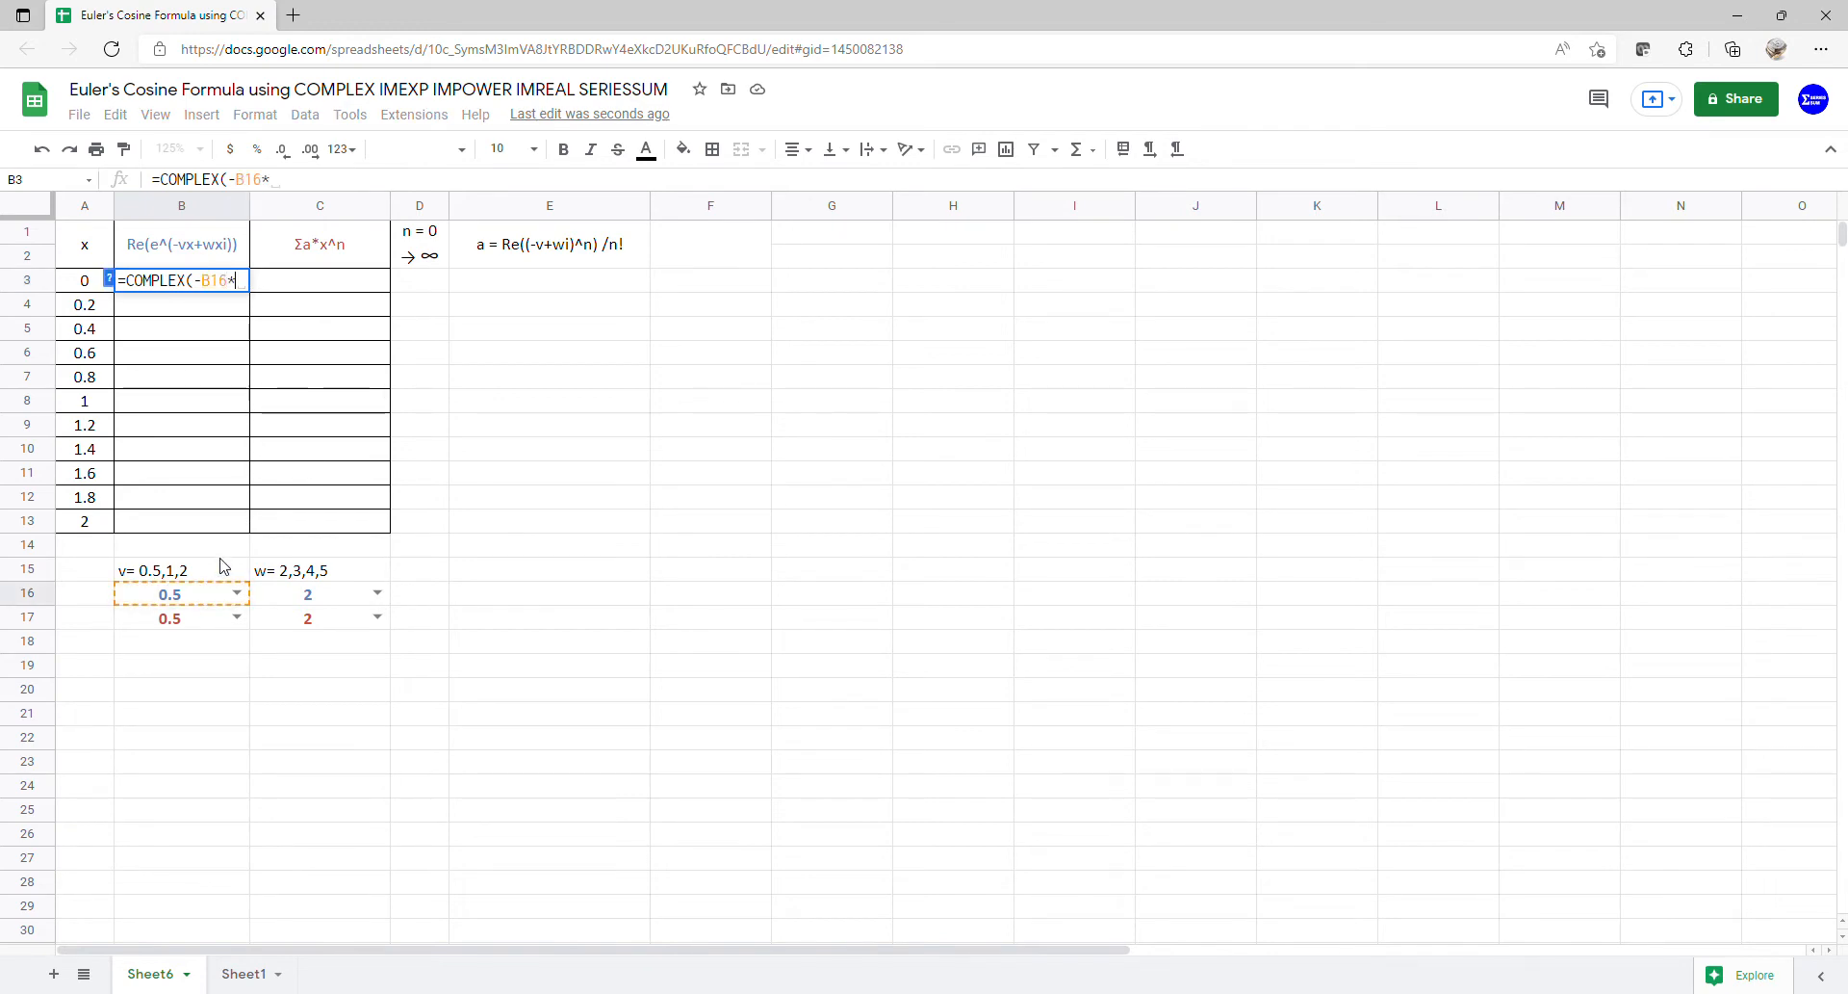
pyautogui.moveTo(85, 284); pyautogui.dragTo(99, 530)
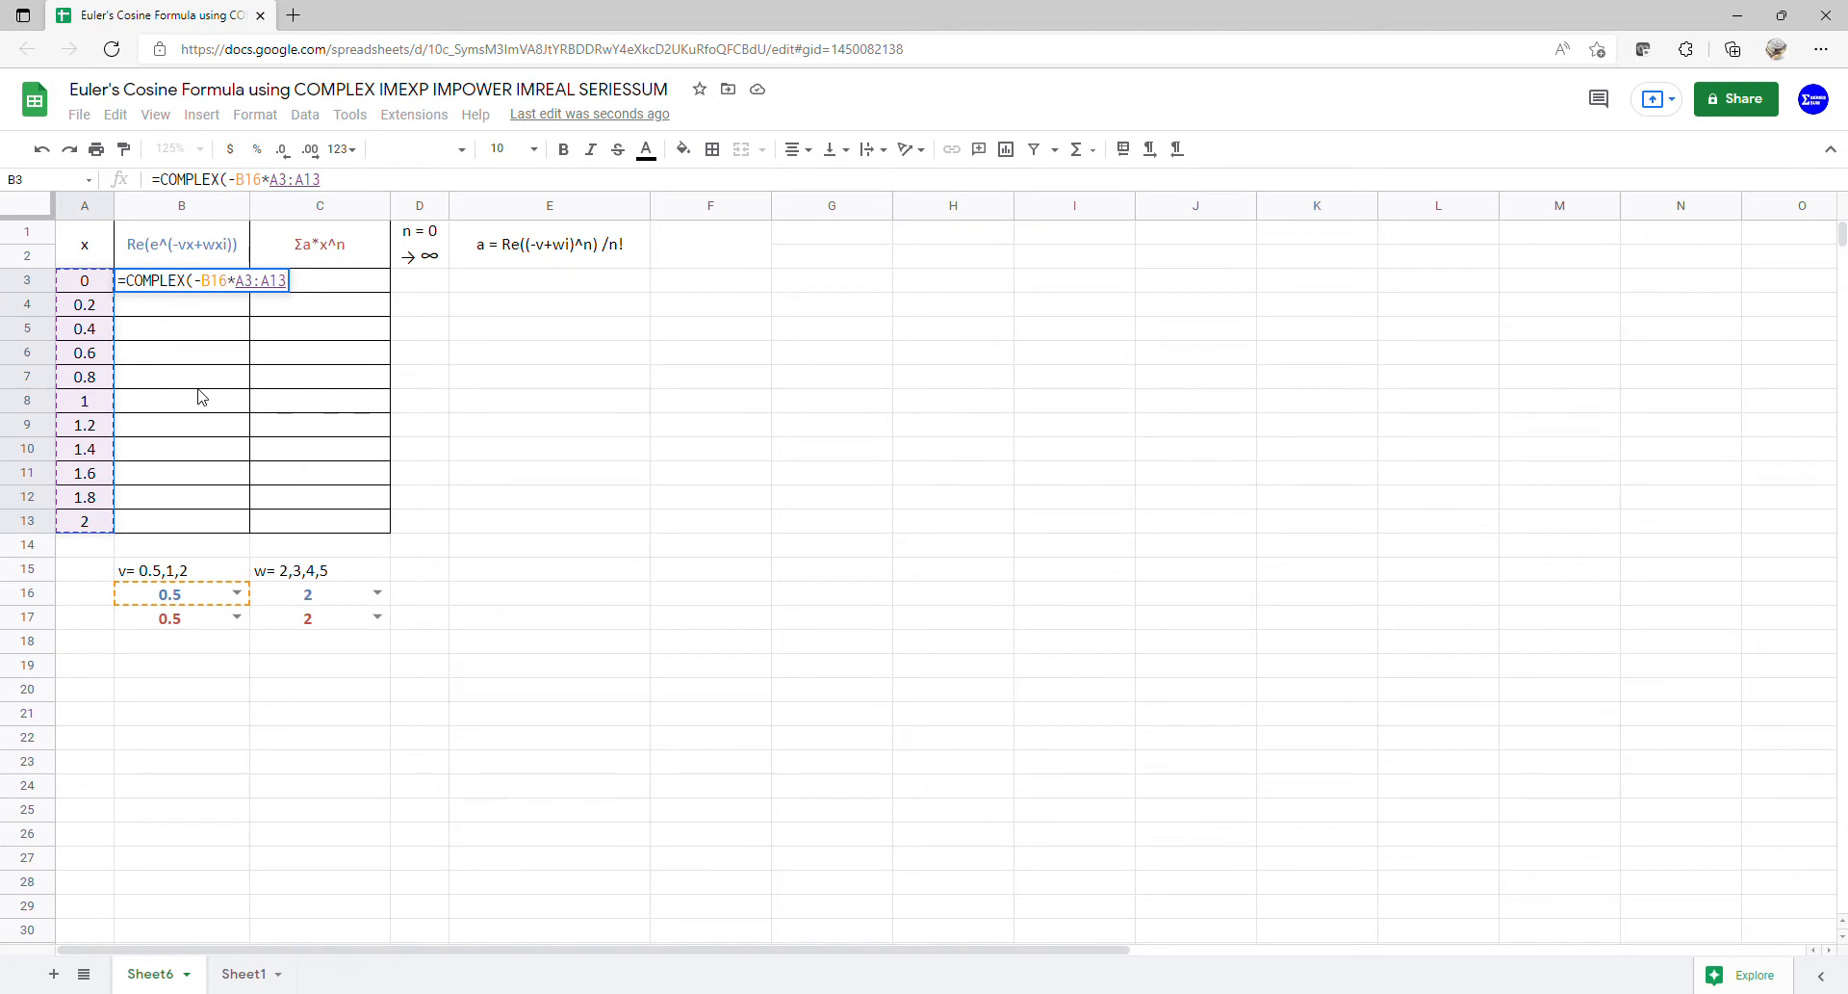
pyautogui.write(',')
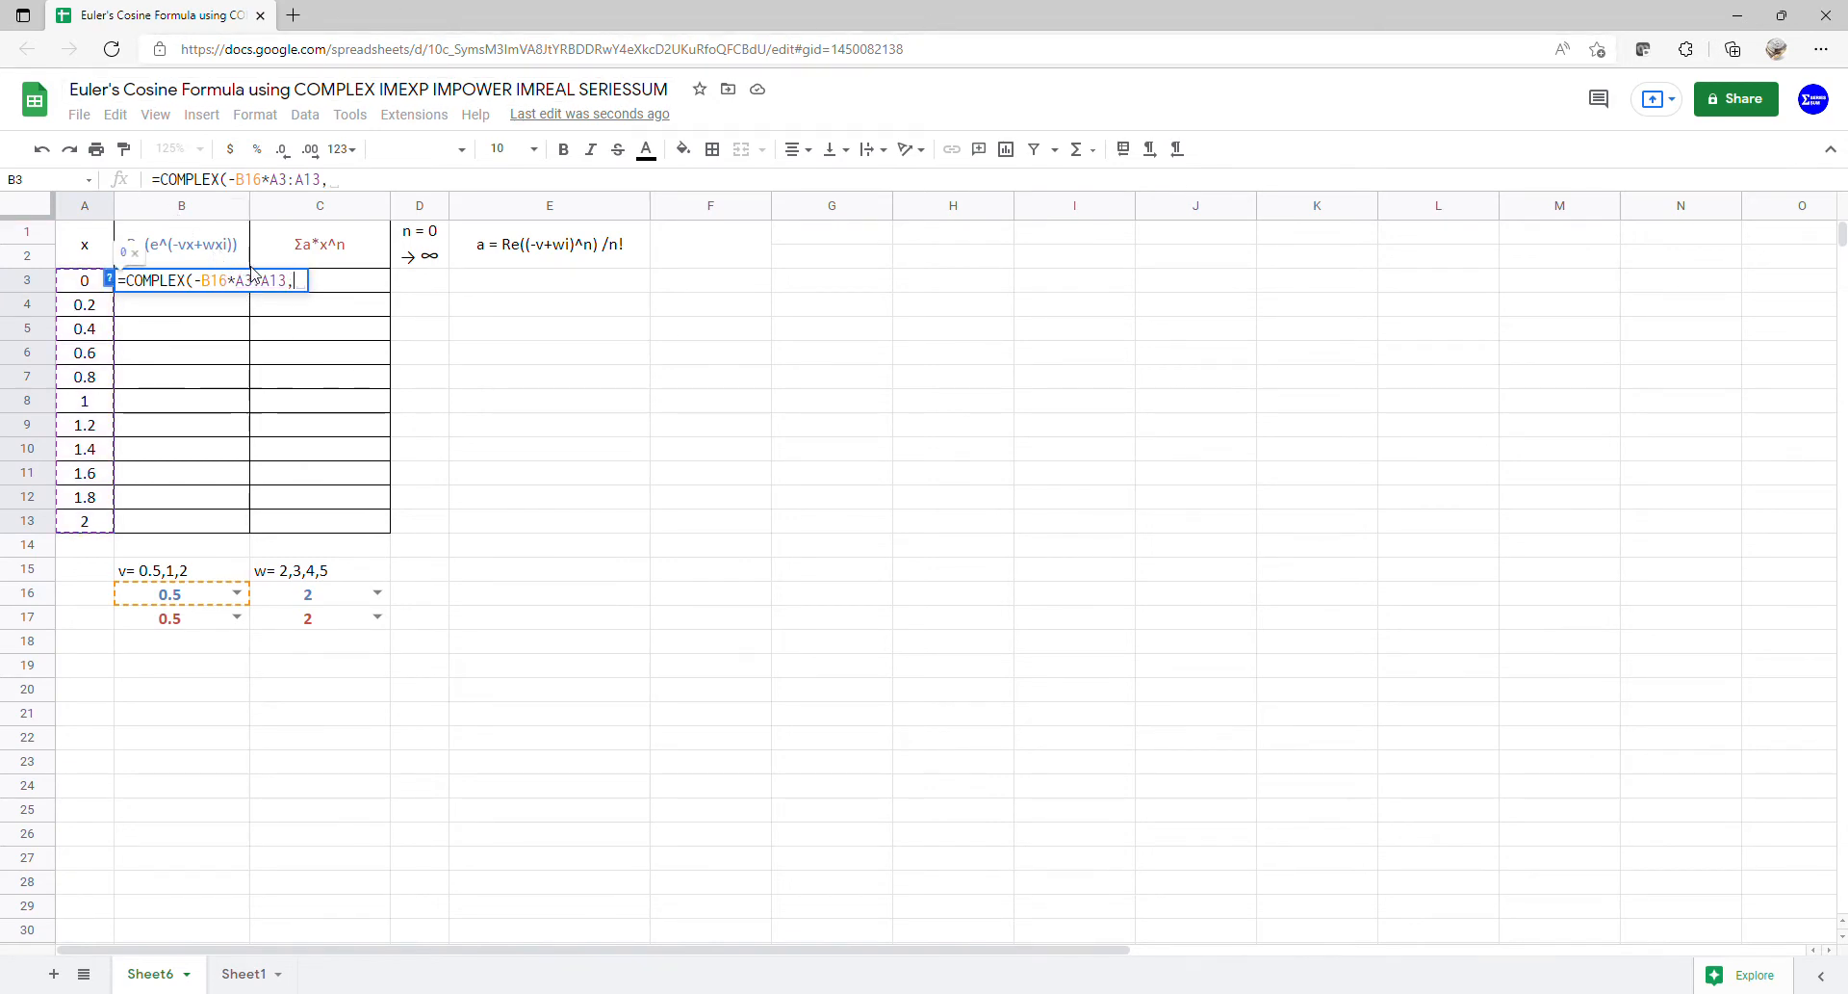
pyautogui.click(319, 597)
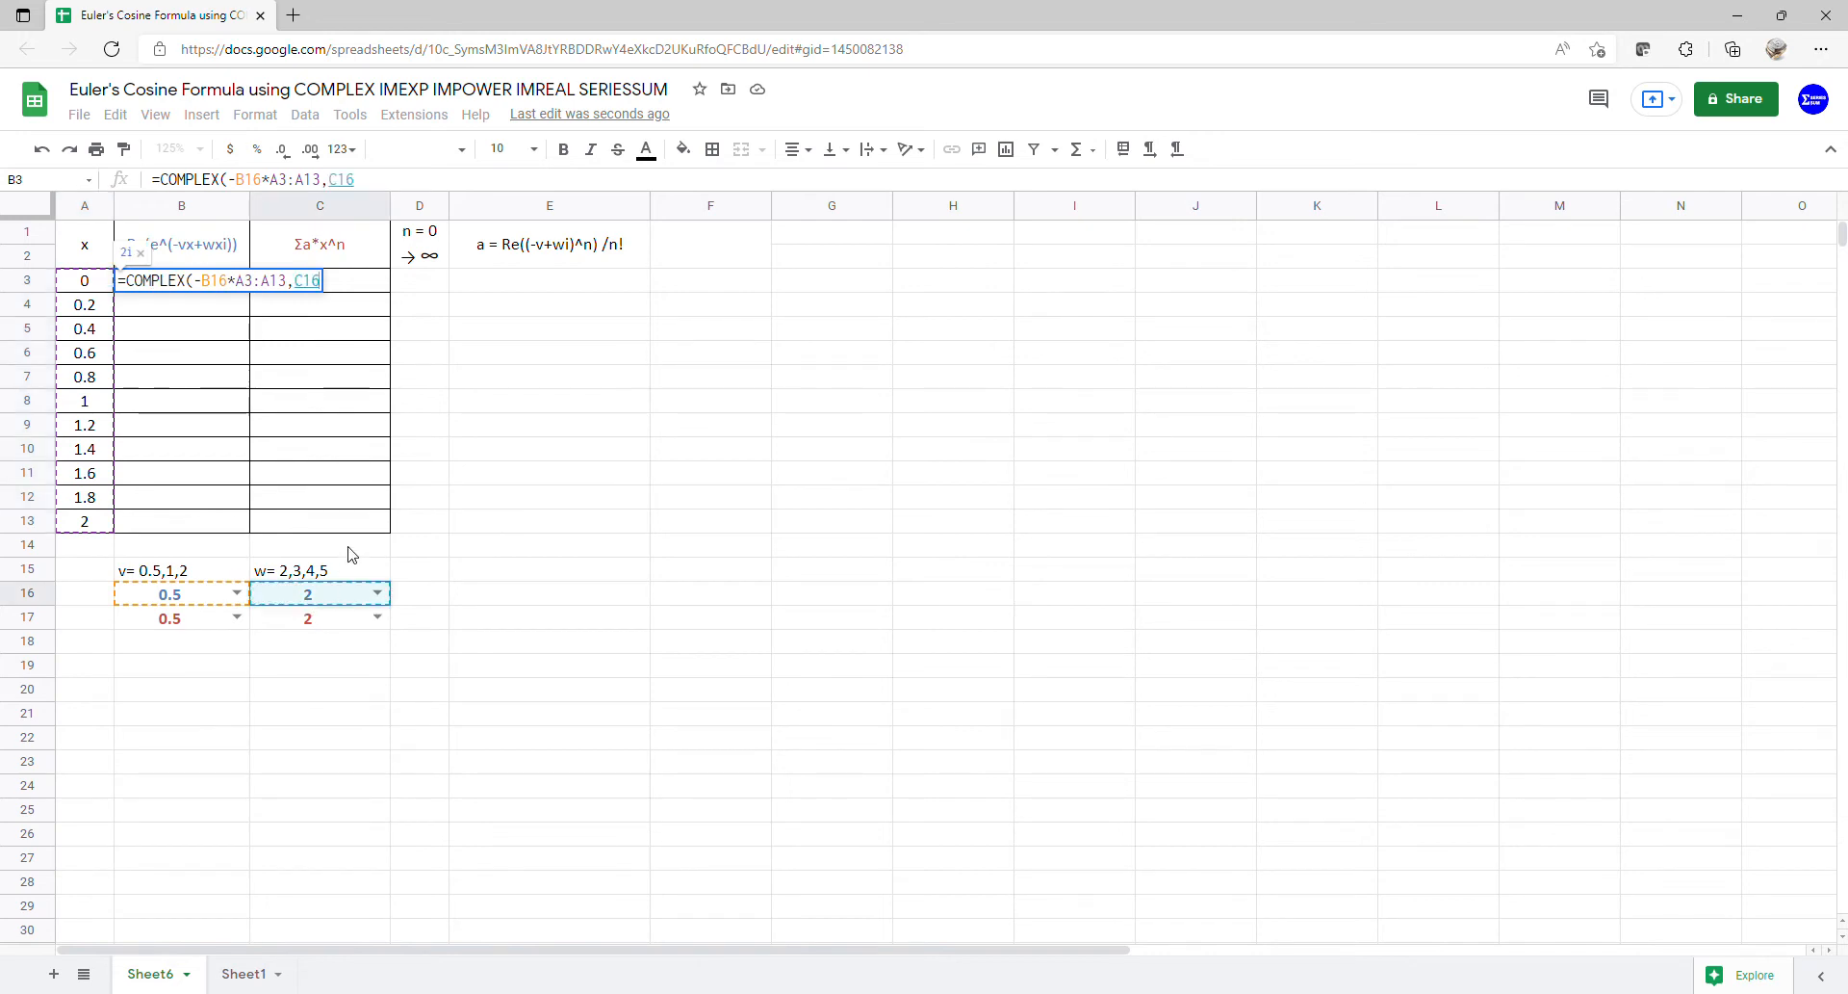
pyautogui.write('*')
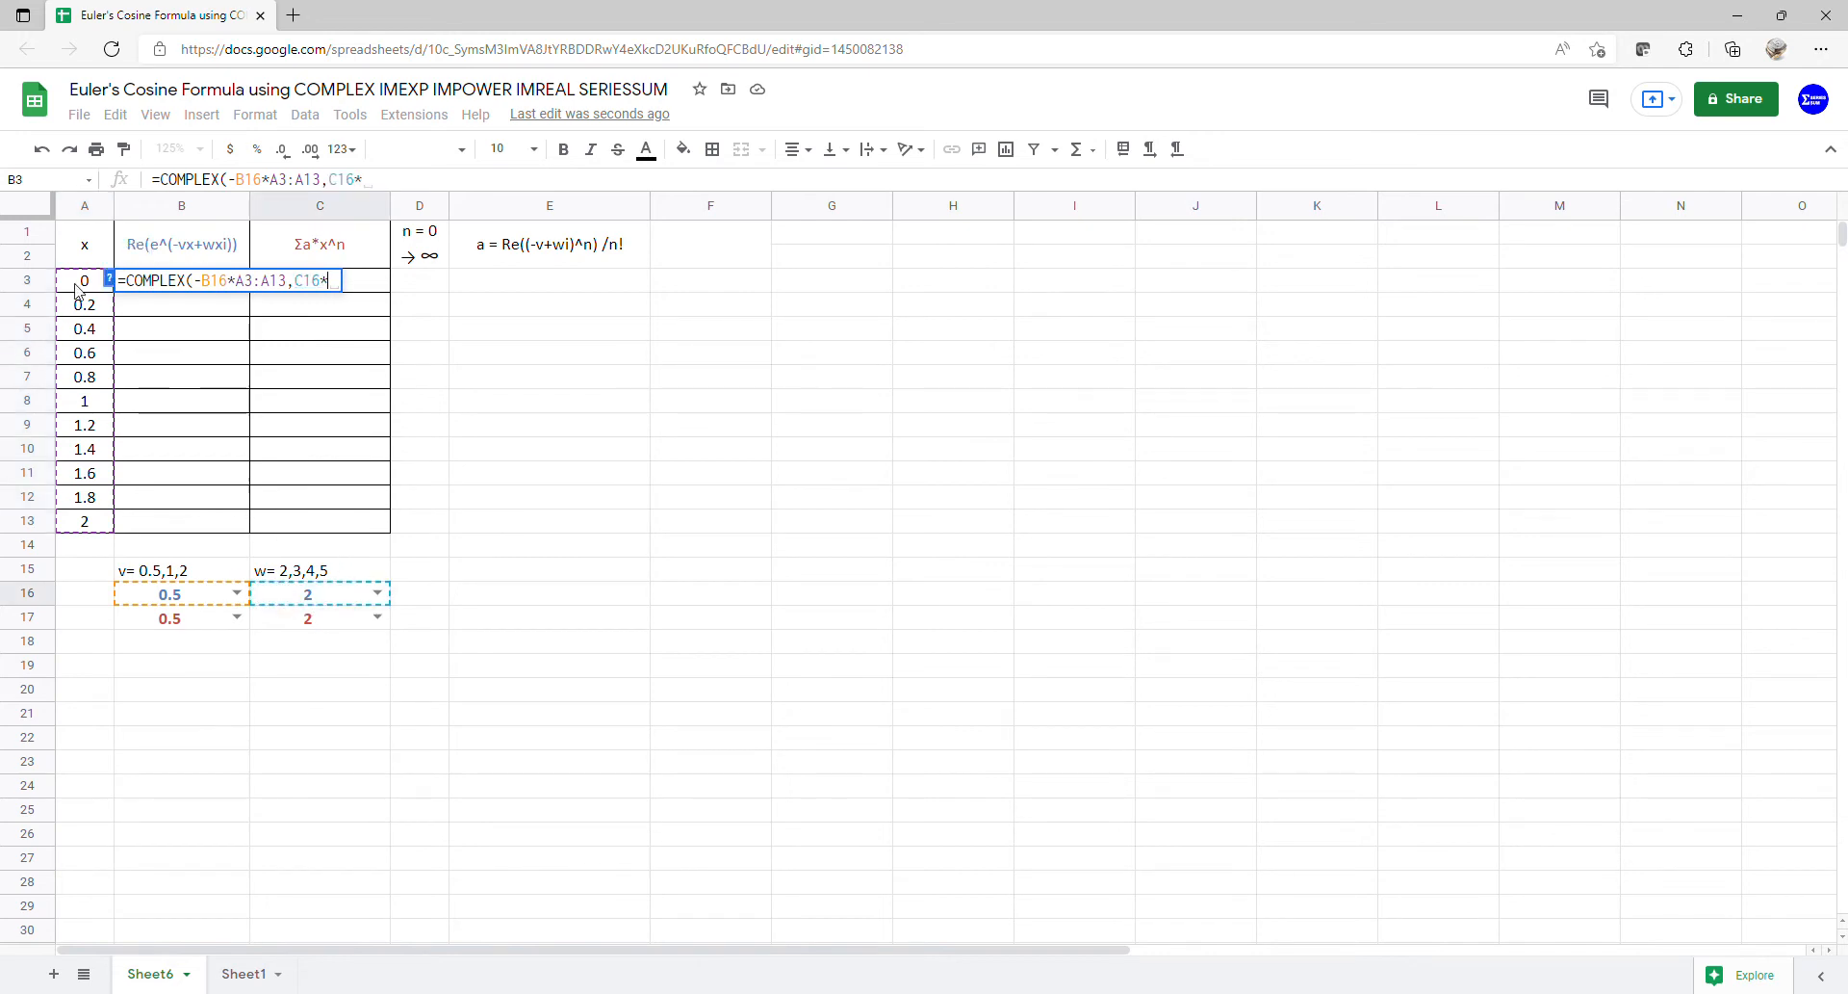
pyautogui.moveTo(77, 289); pyautogui.dragTo(85, 520)
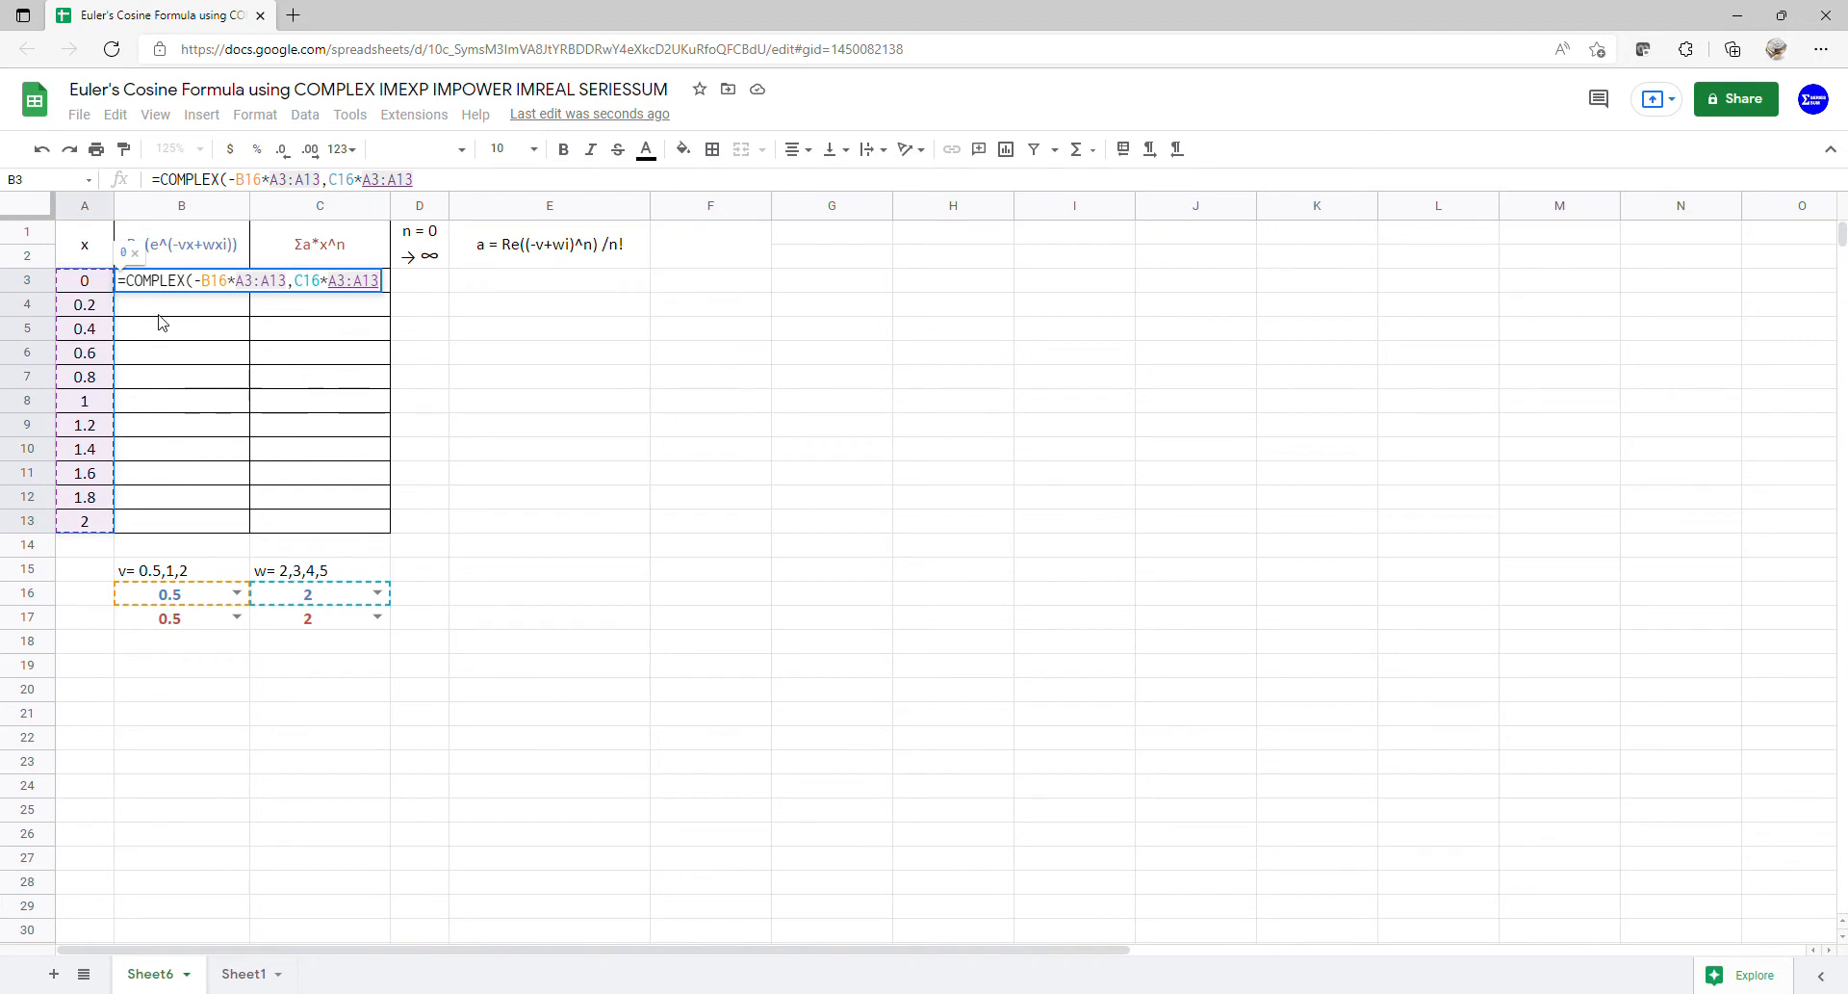
pyautogui.press('Return')
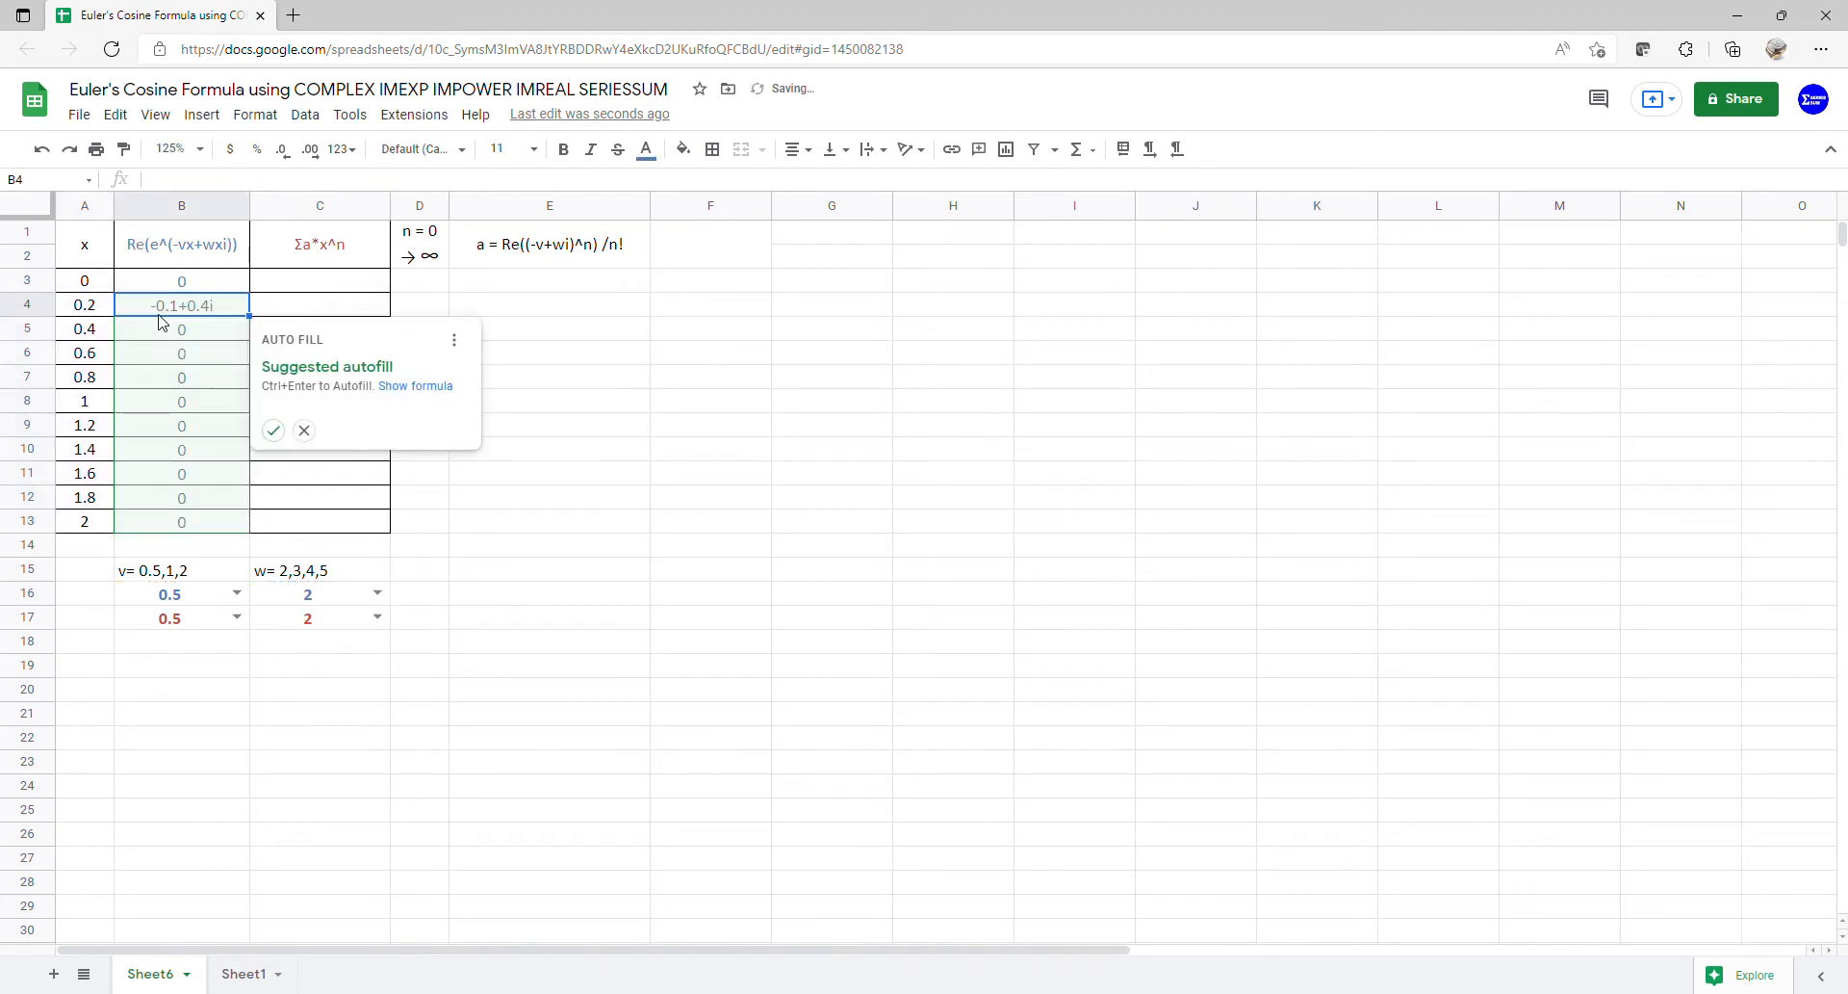
pyautogui.click(304, 430)
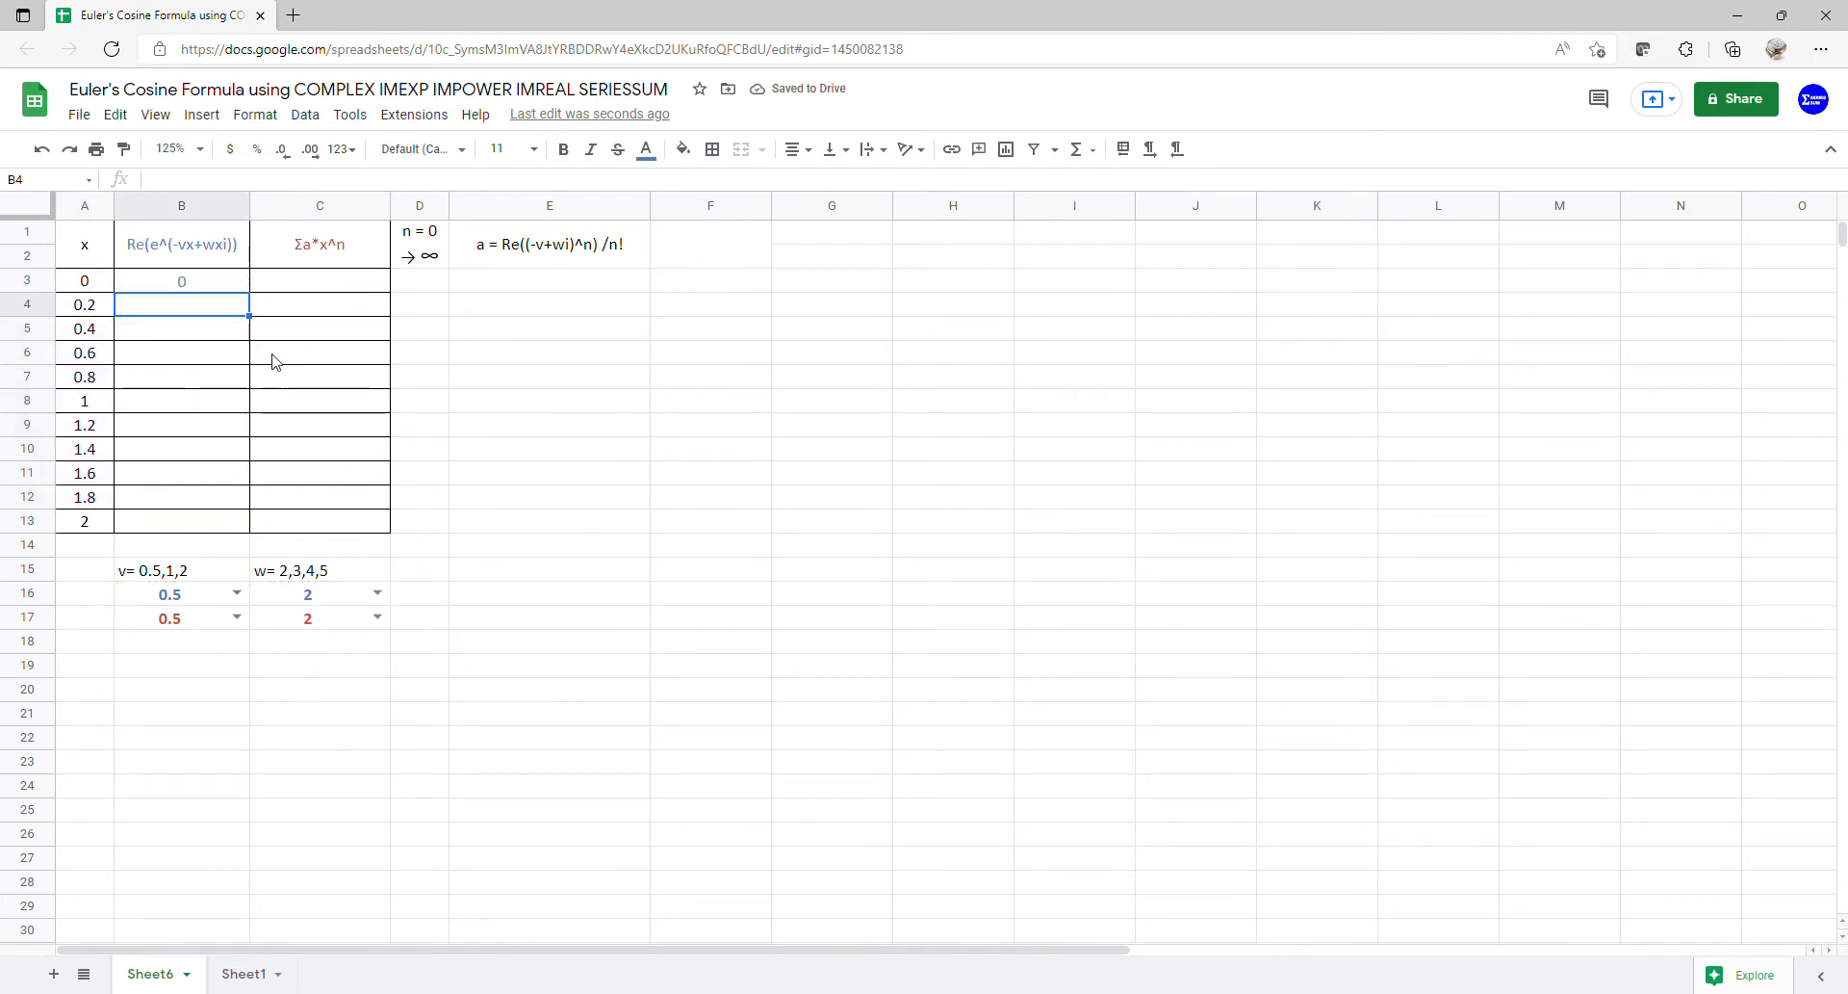
# - Wrap B3's COMPLEX formula in ARRAYFORMULA so B3:B13 fill with values from 0 to -1+4i
pyautogui.click(206, 283)
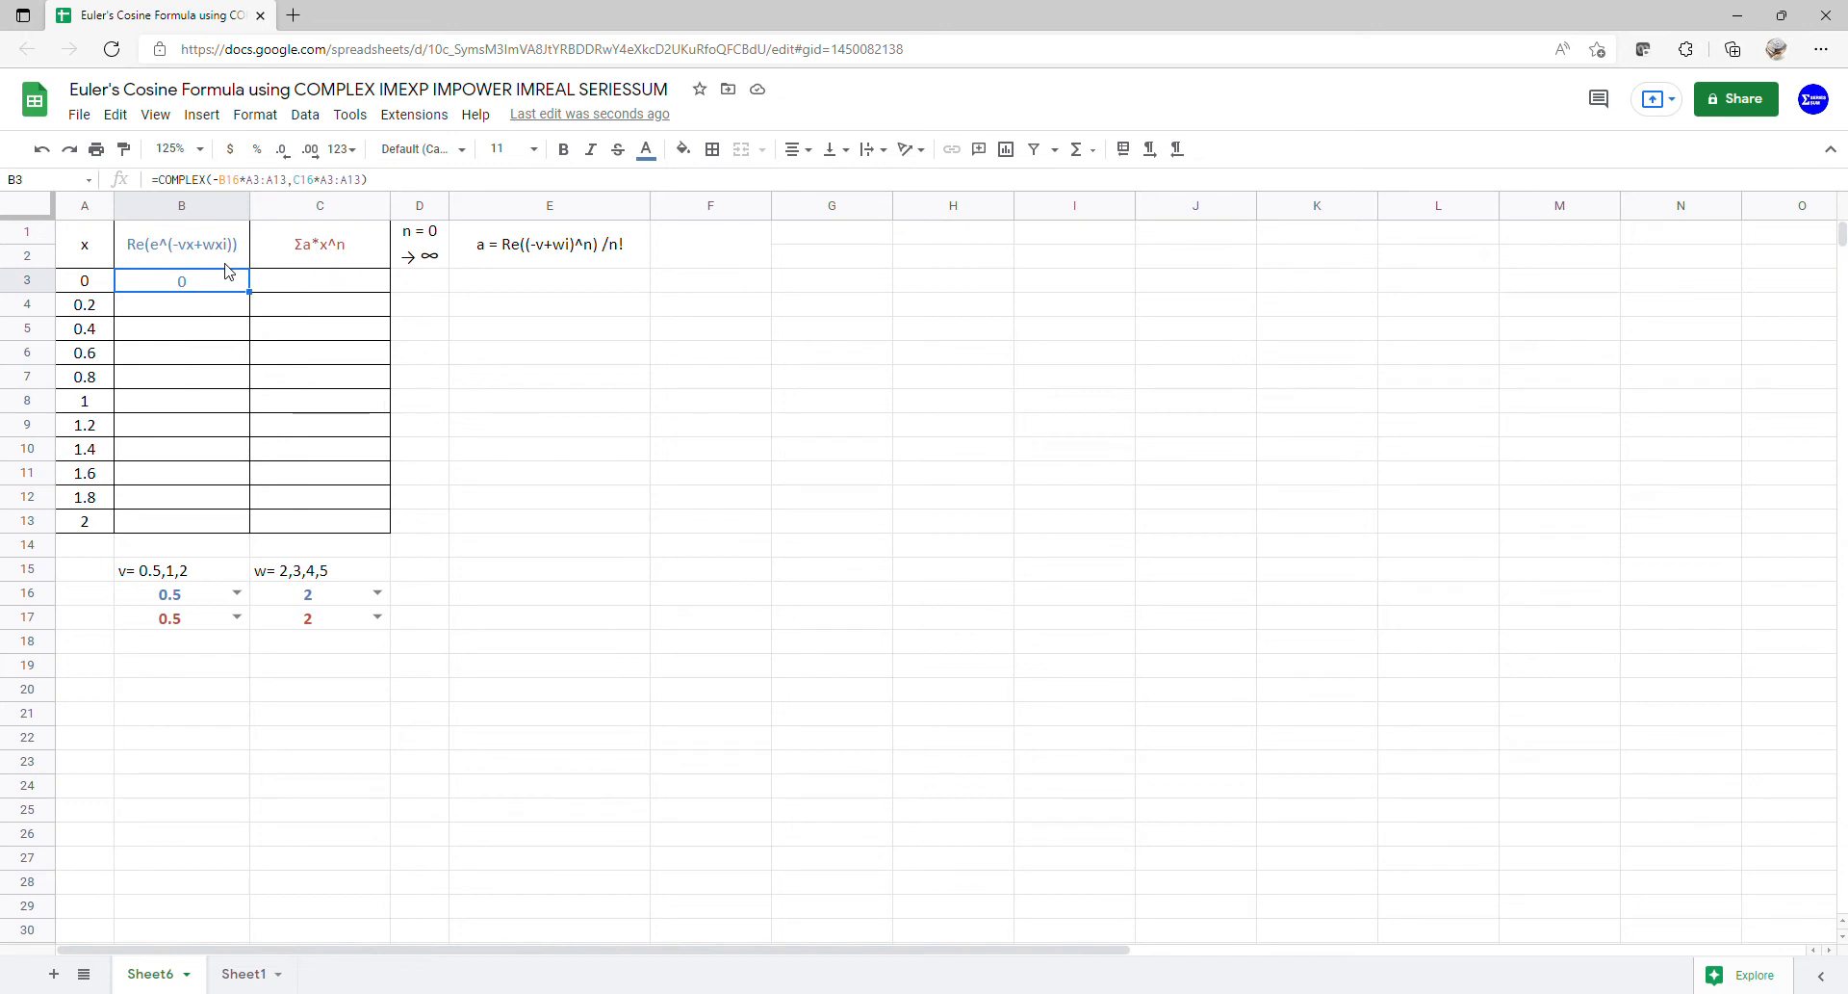
pyautogui.click(167, 189)
pyautogui.write('(arr')
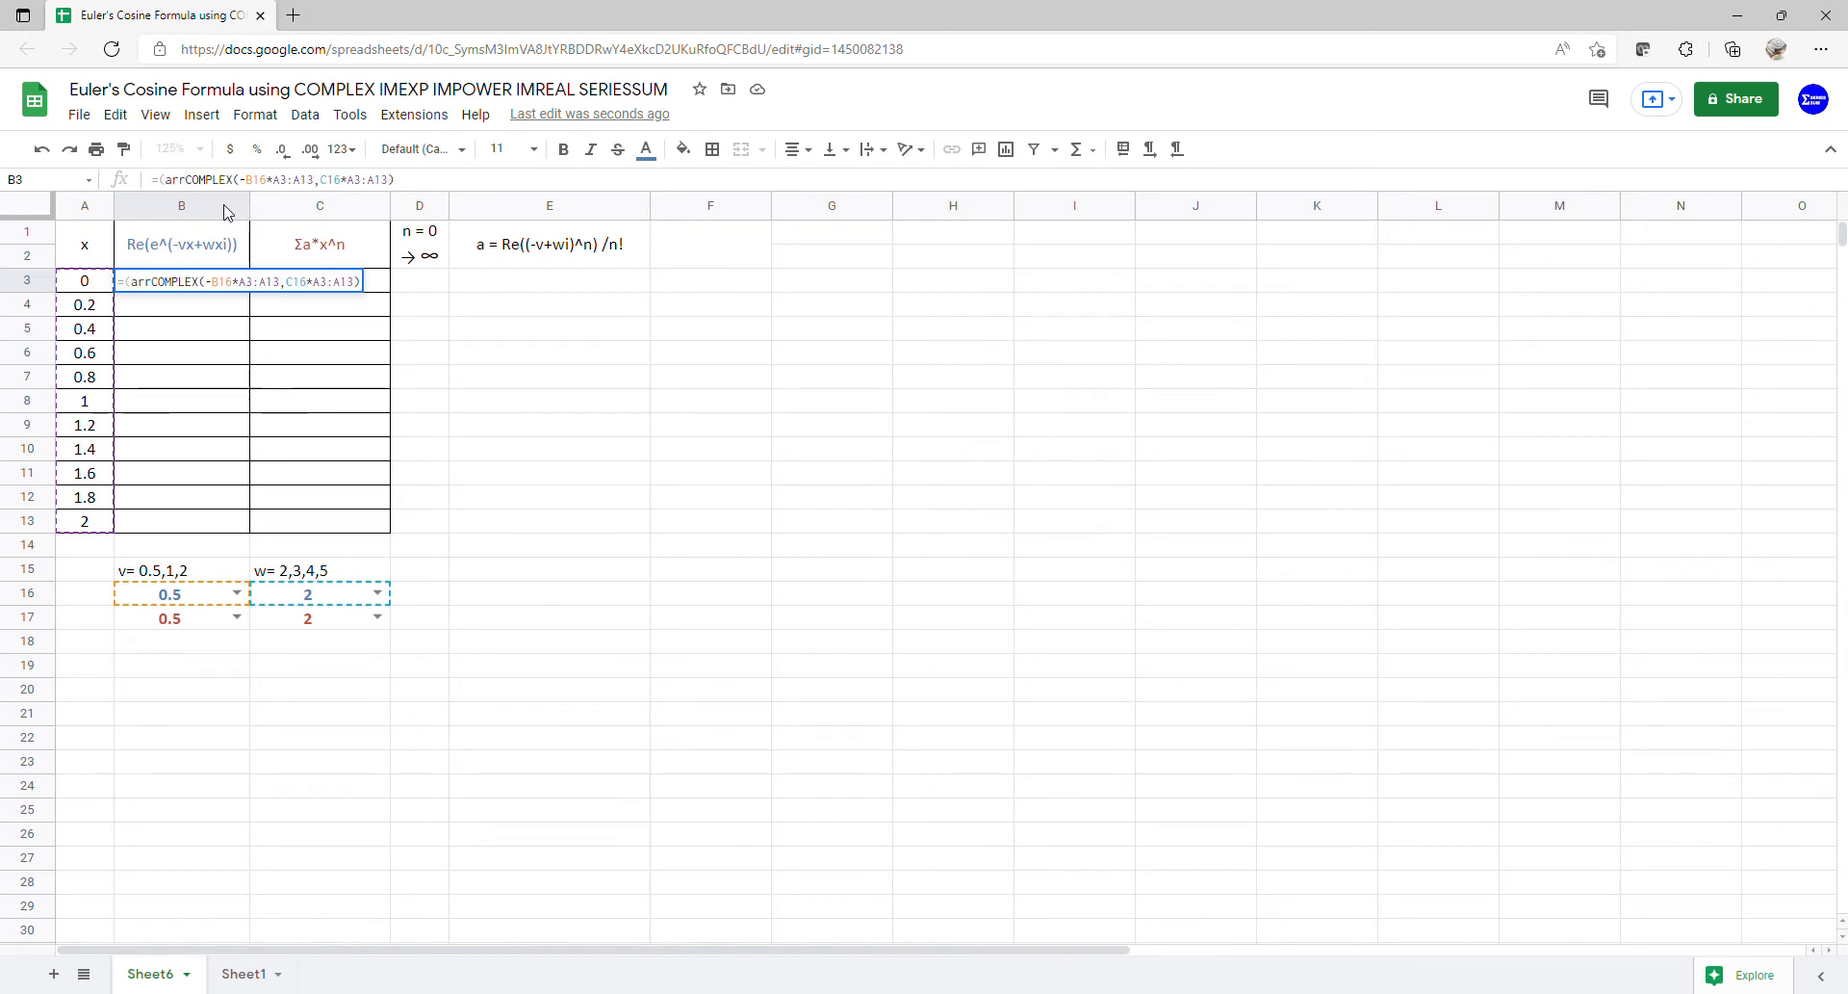
pyautogui.write('(')
pyautogui.press('Left')
pyautogui.write('a')
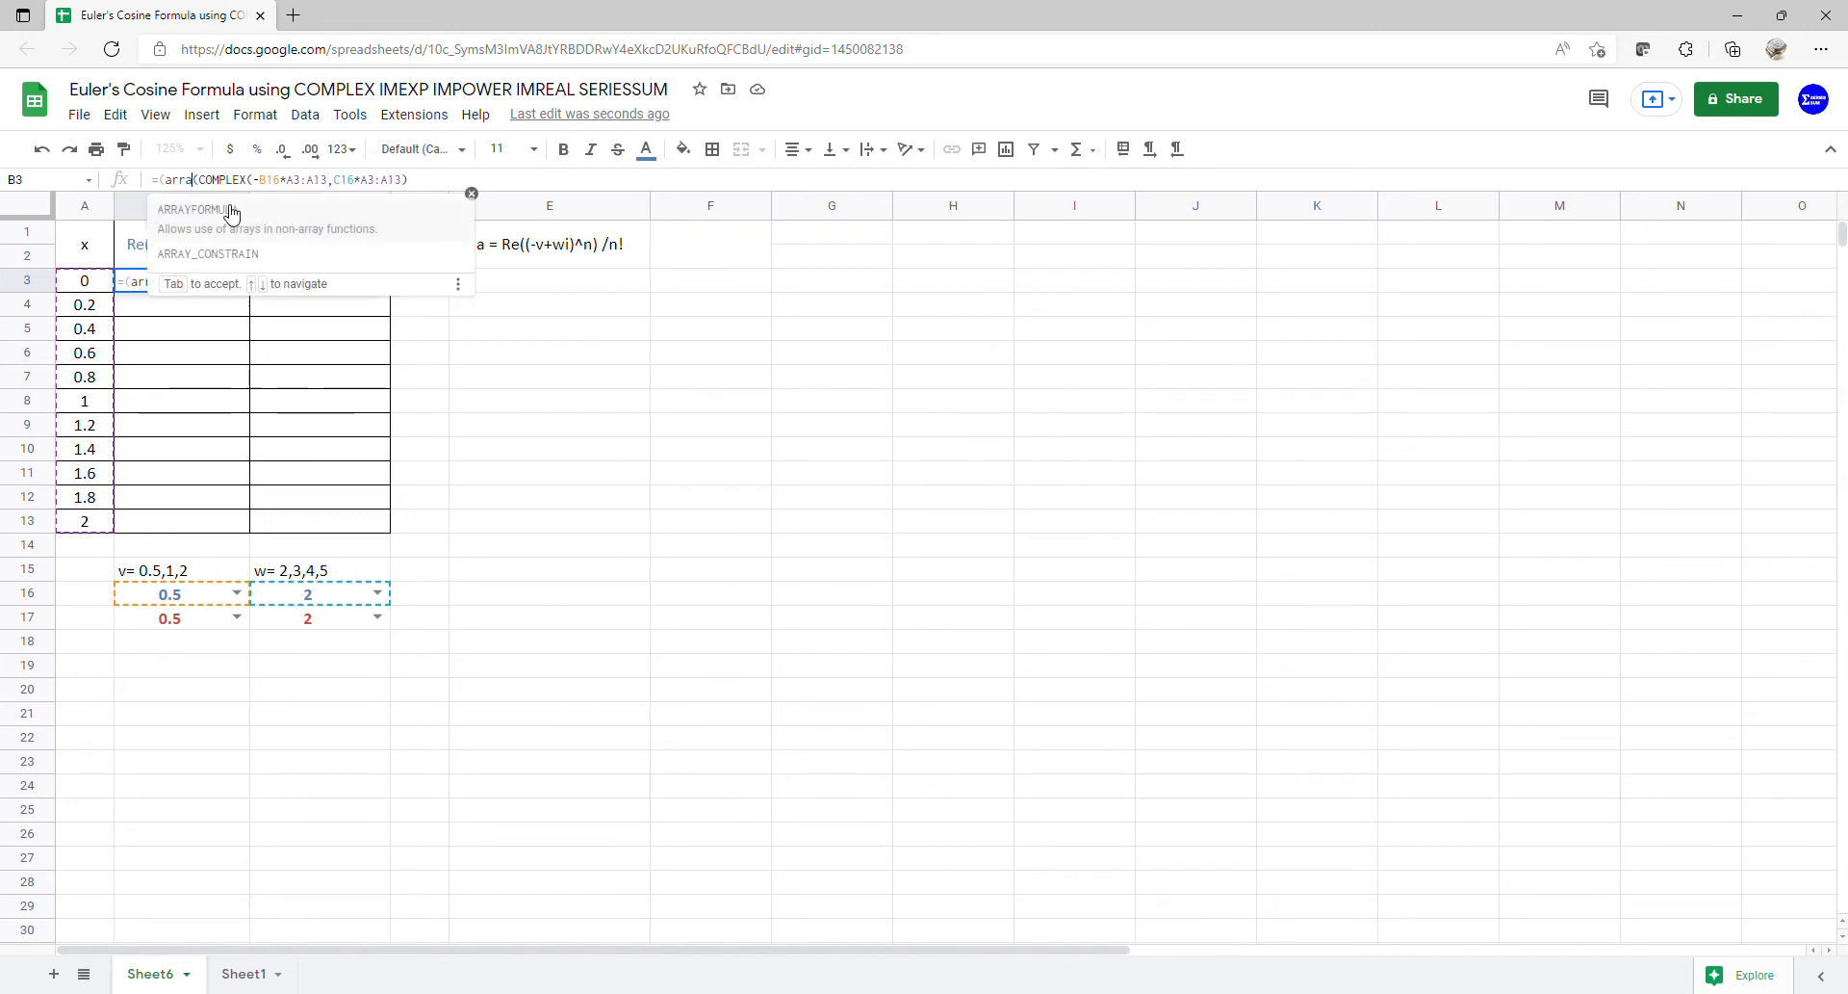
pyautogui.click(231, 210)
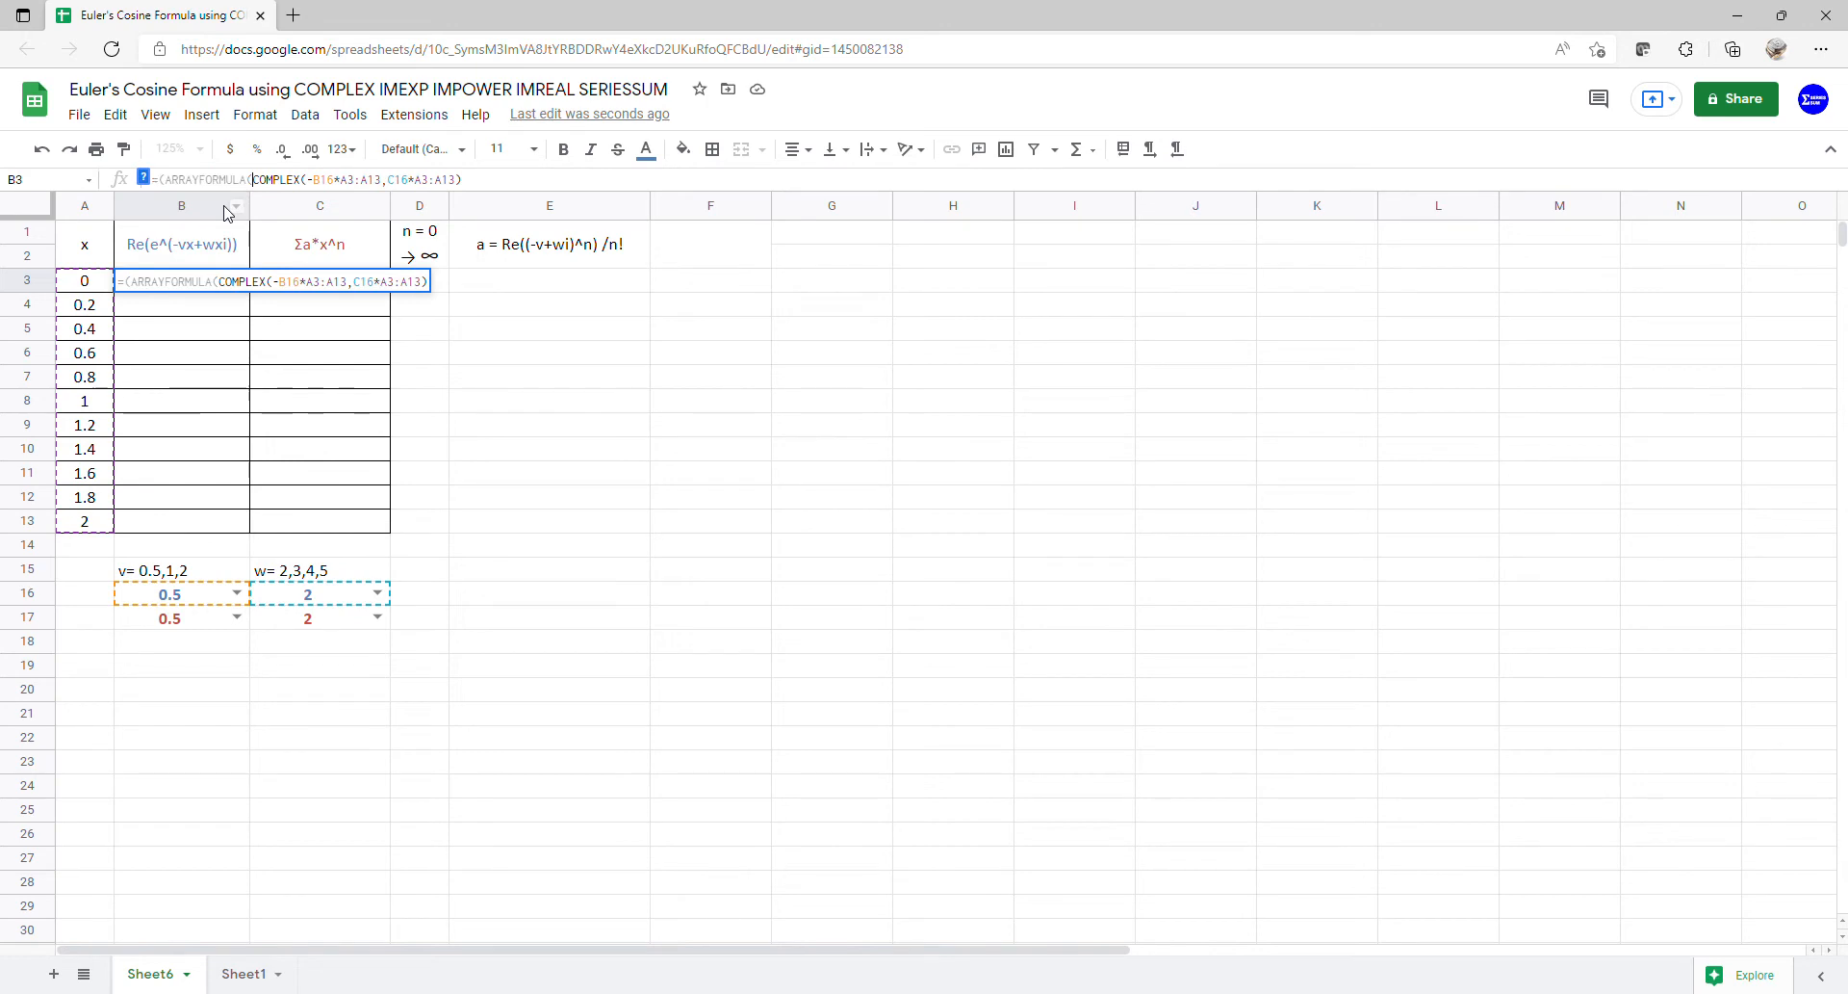
pyautogui.press('Return')
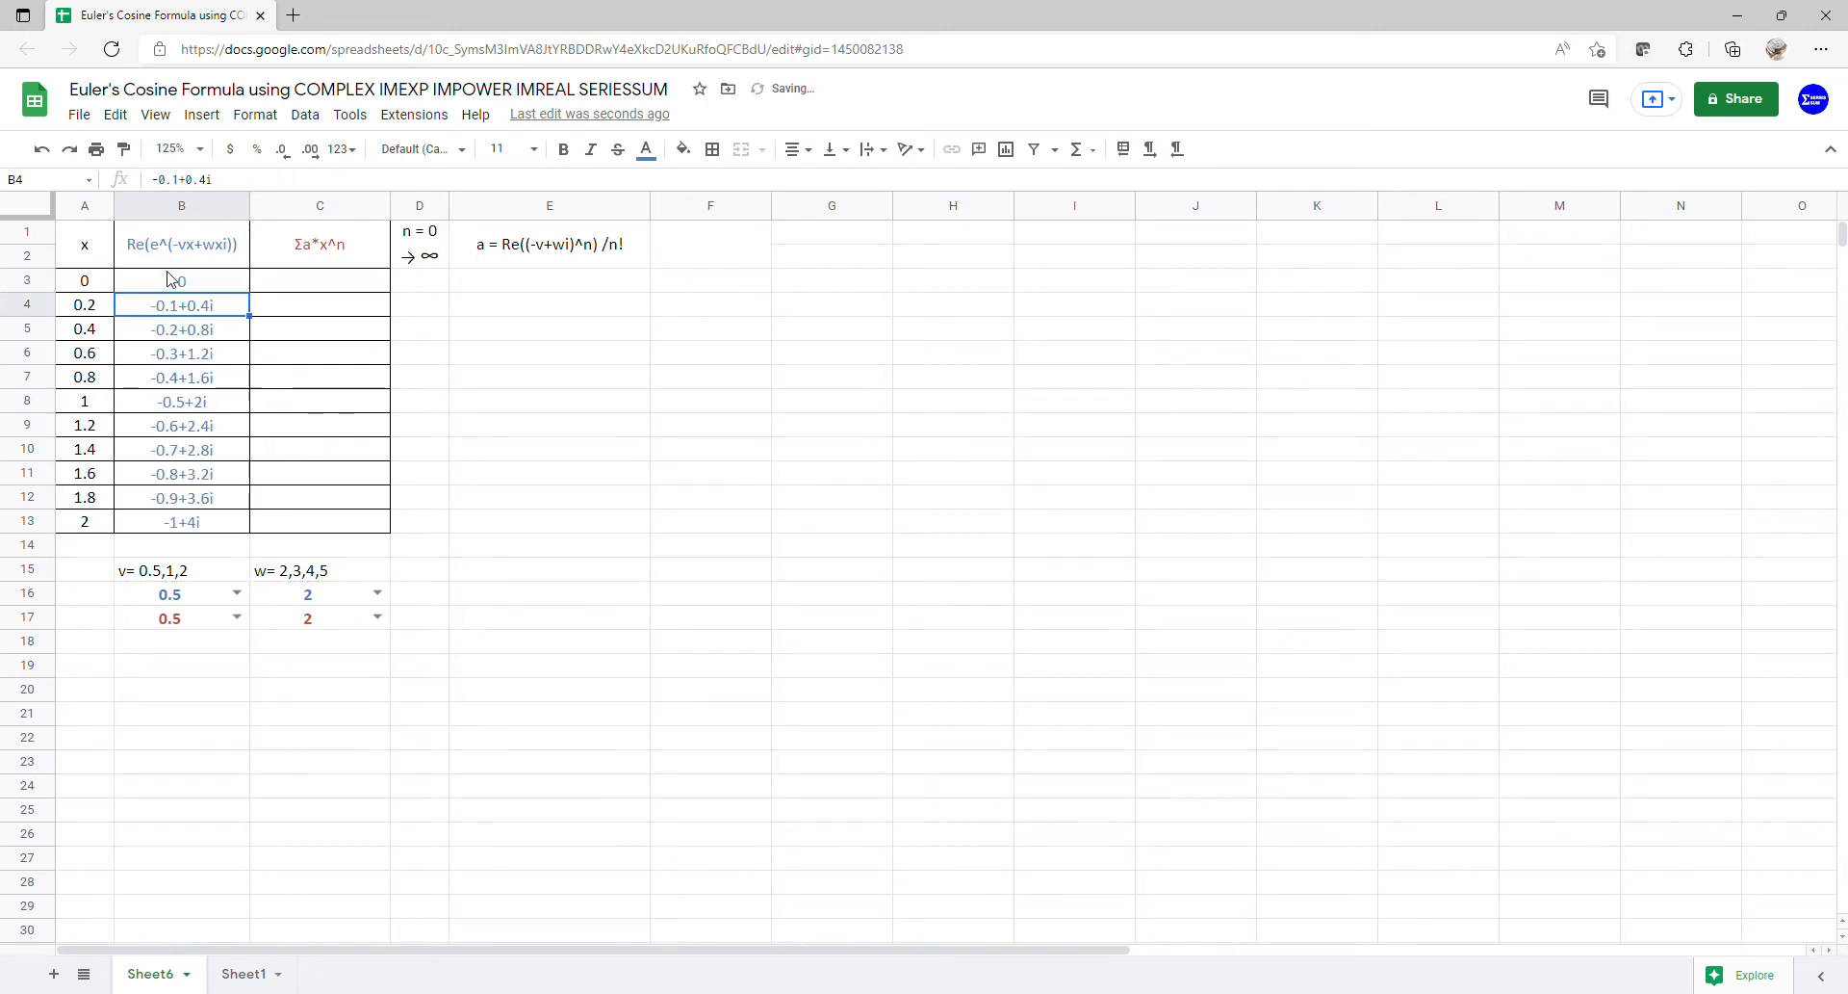
pyautogui.moveTo(169, 280); pyautogui.dragTo(173, 504)
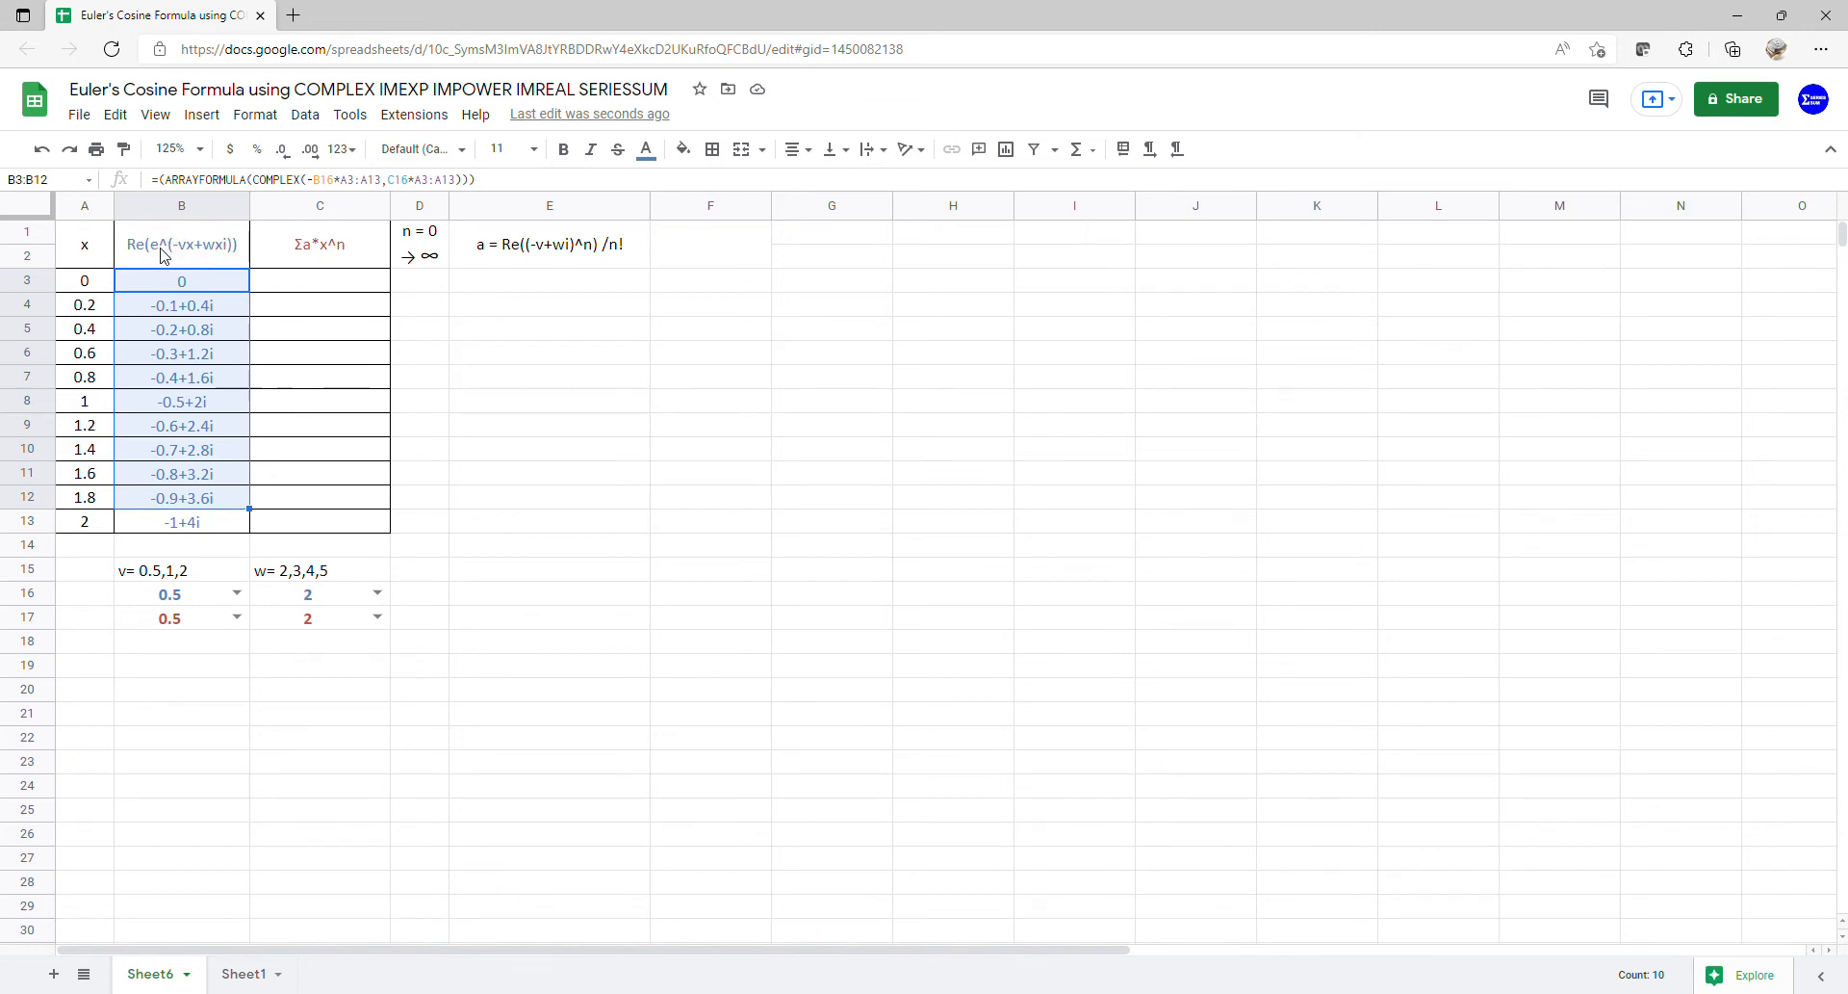
pyautogui.click(188, 286)
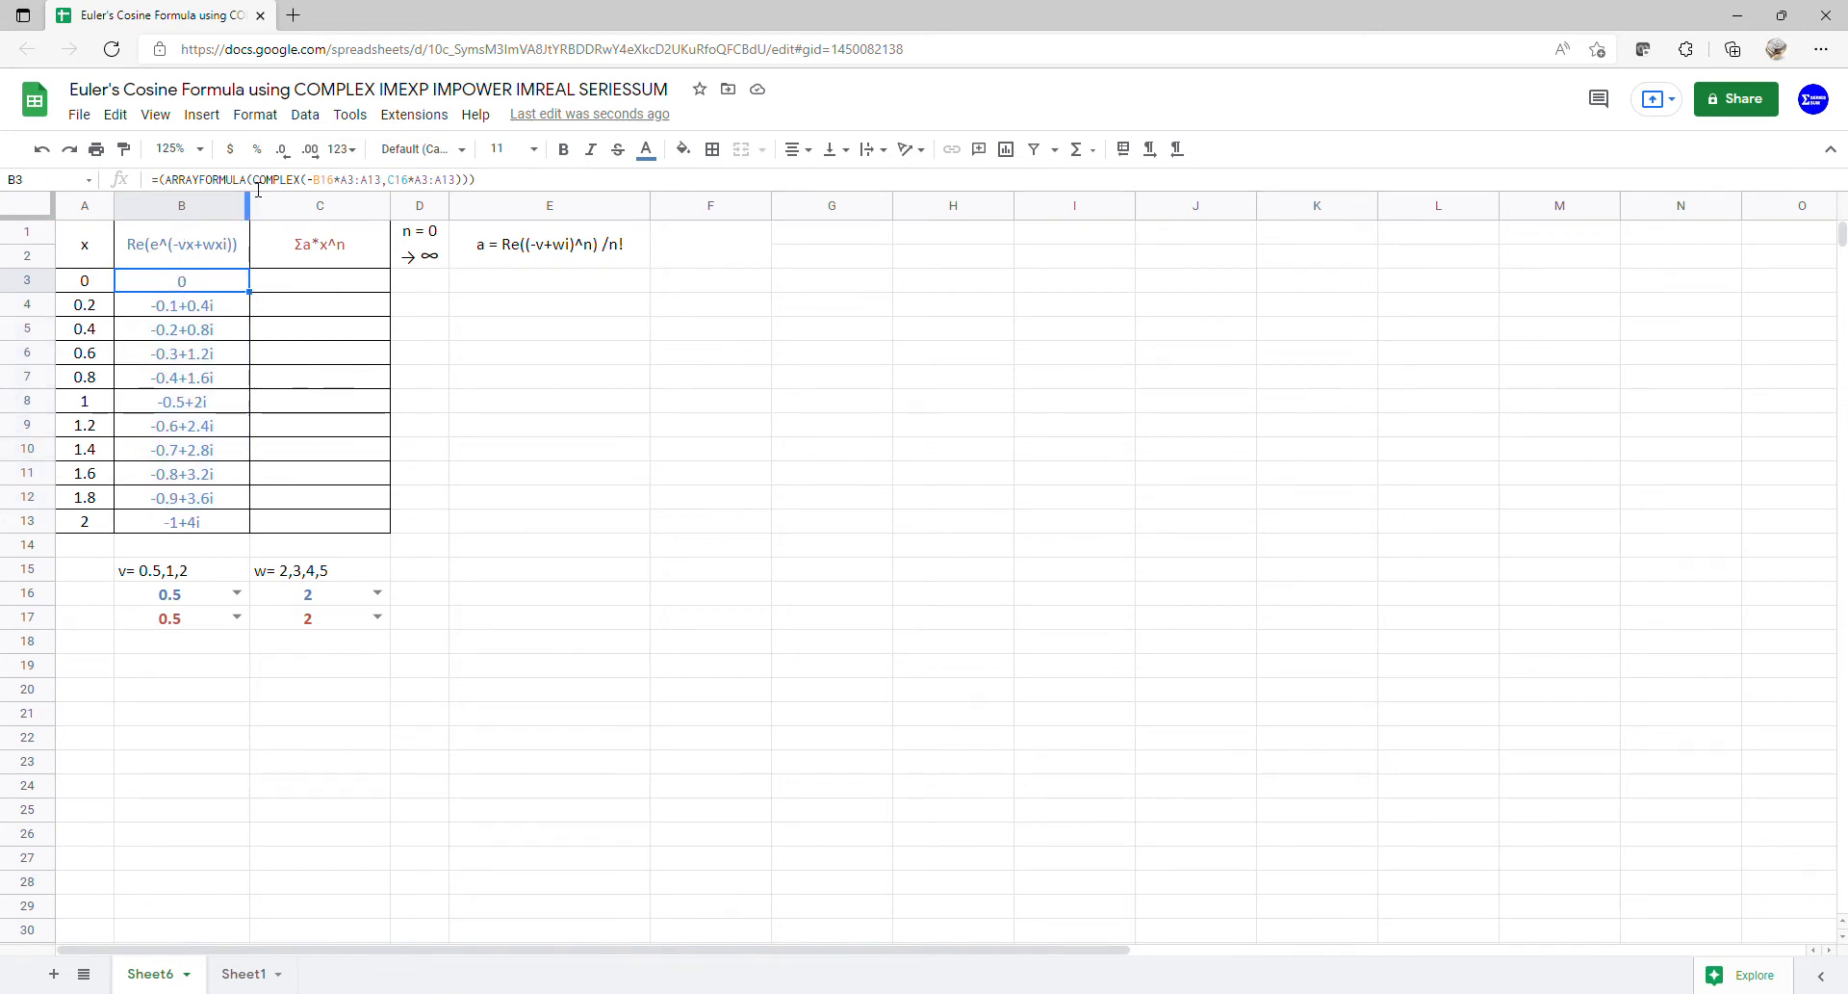
# - Wrap the COMPLEX call in B3 with IMEXP so column B starts at 1
pyautogui.press('F2')
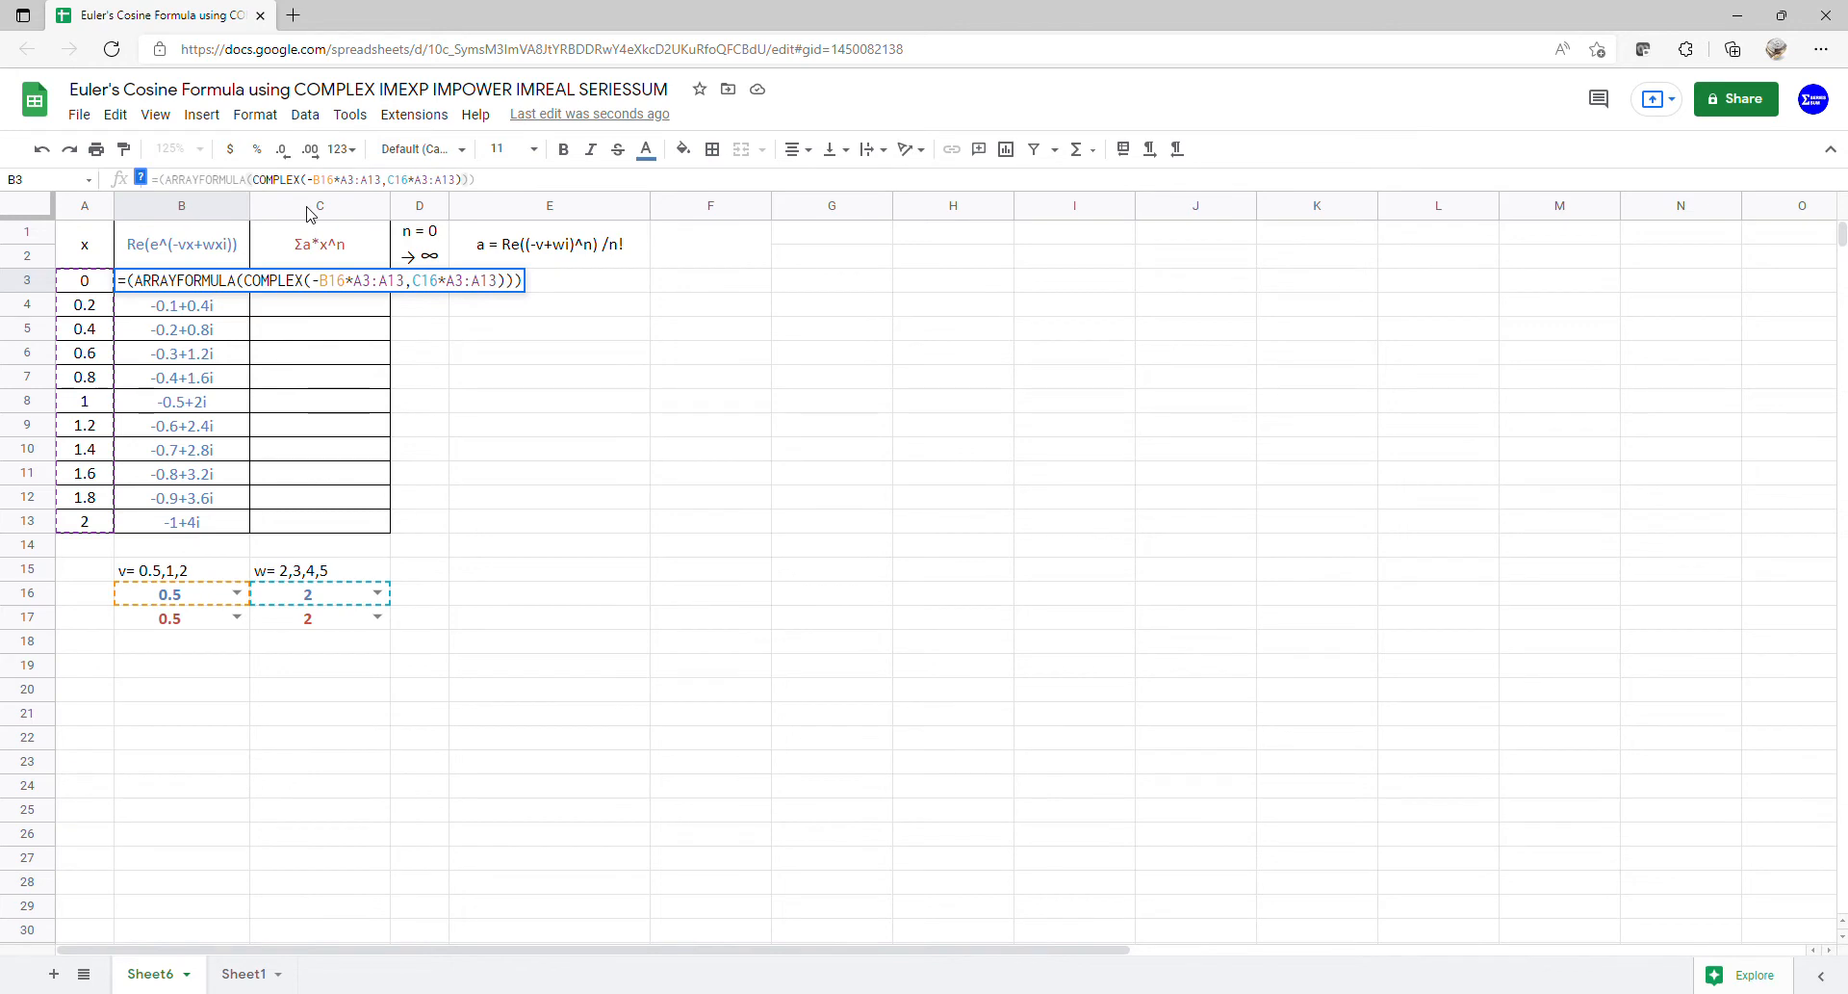
pyautogui.write('(')
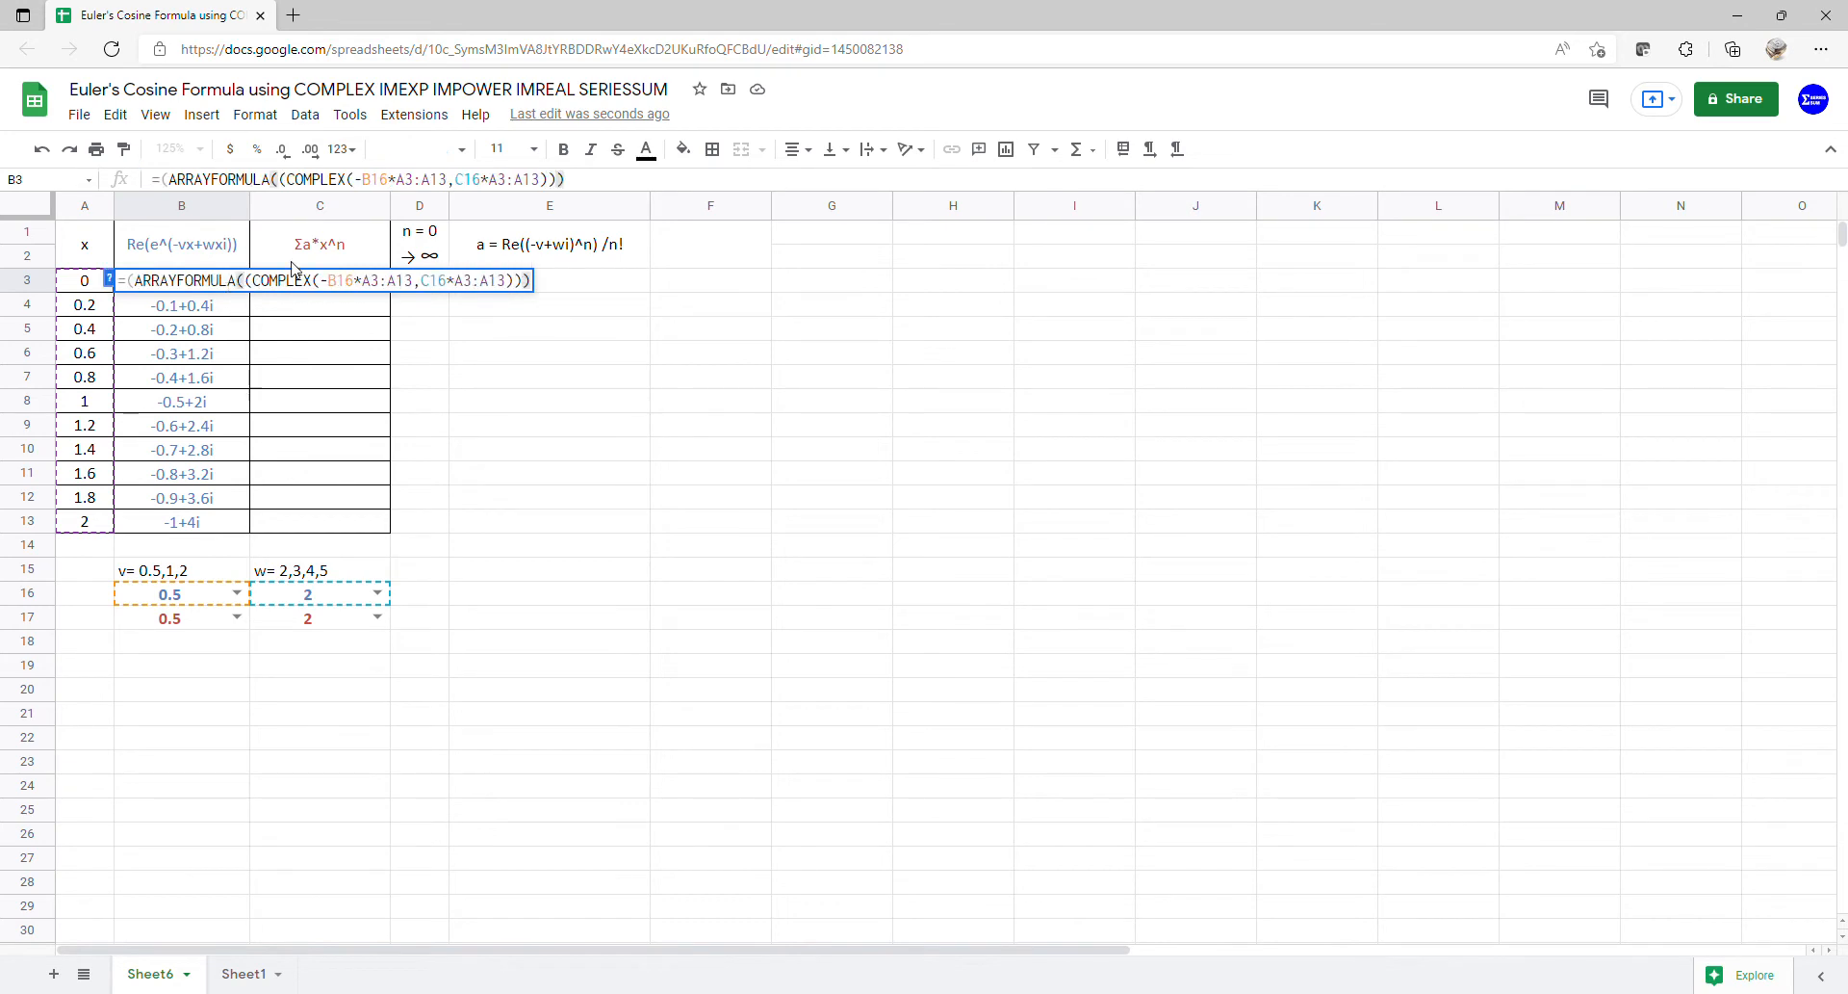
pyautogui.write('imex')
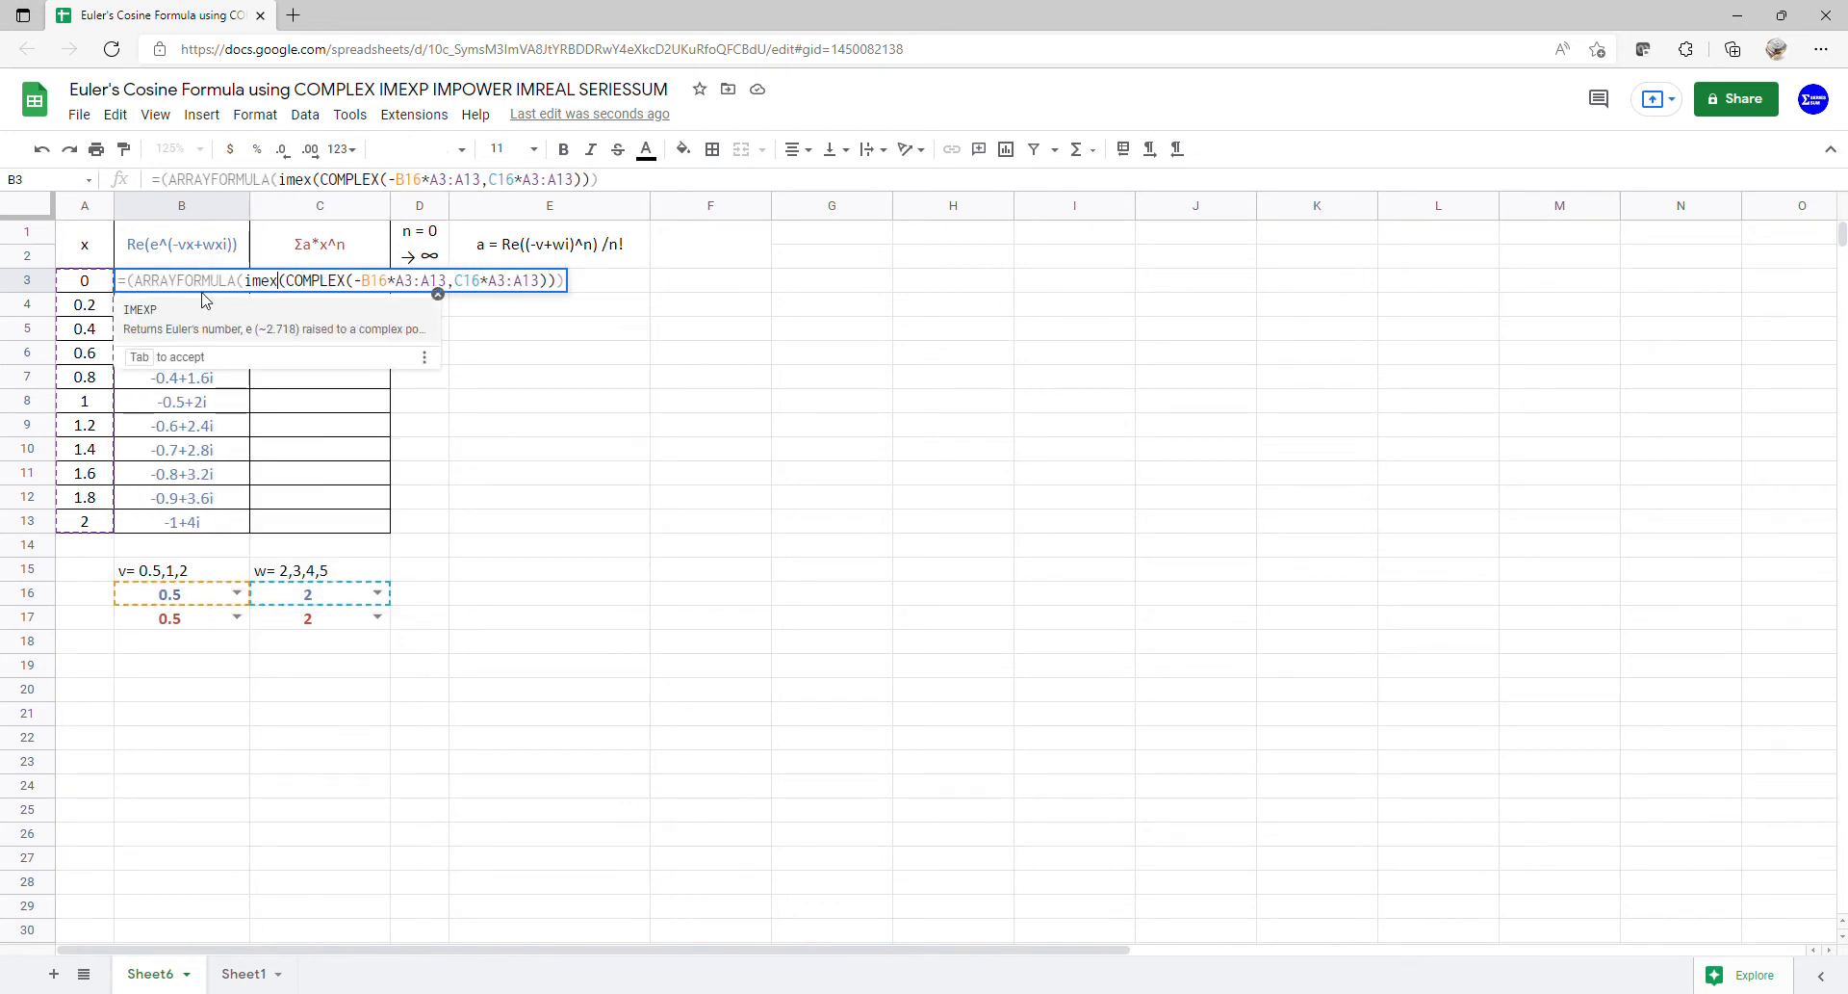
pyautogui.click(208, 317)
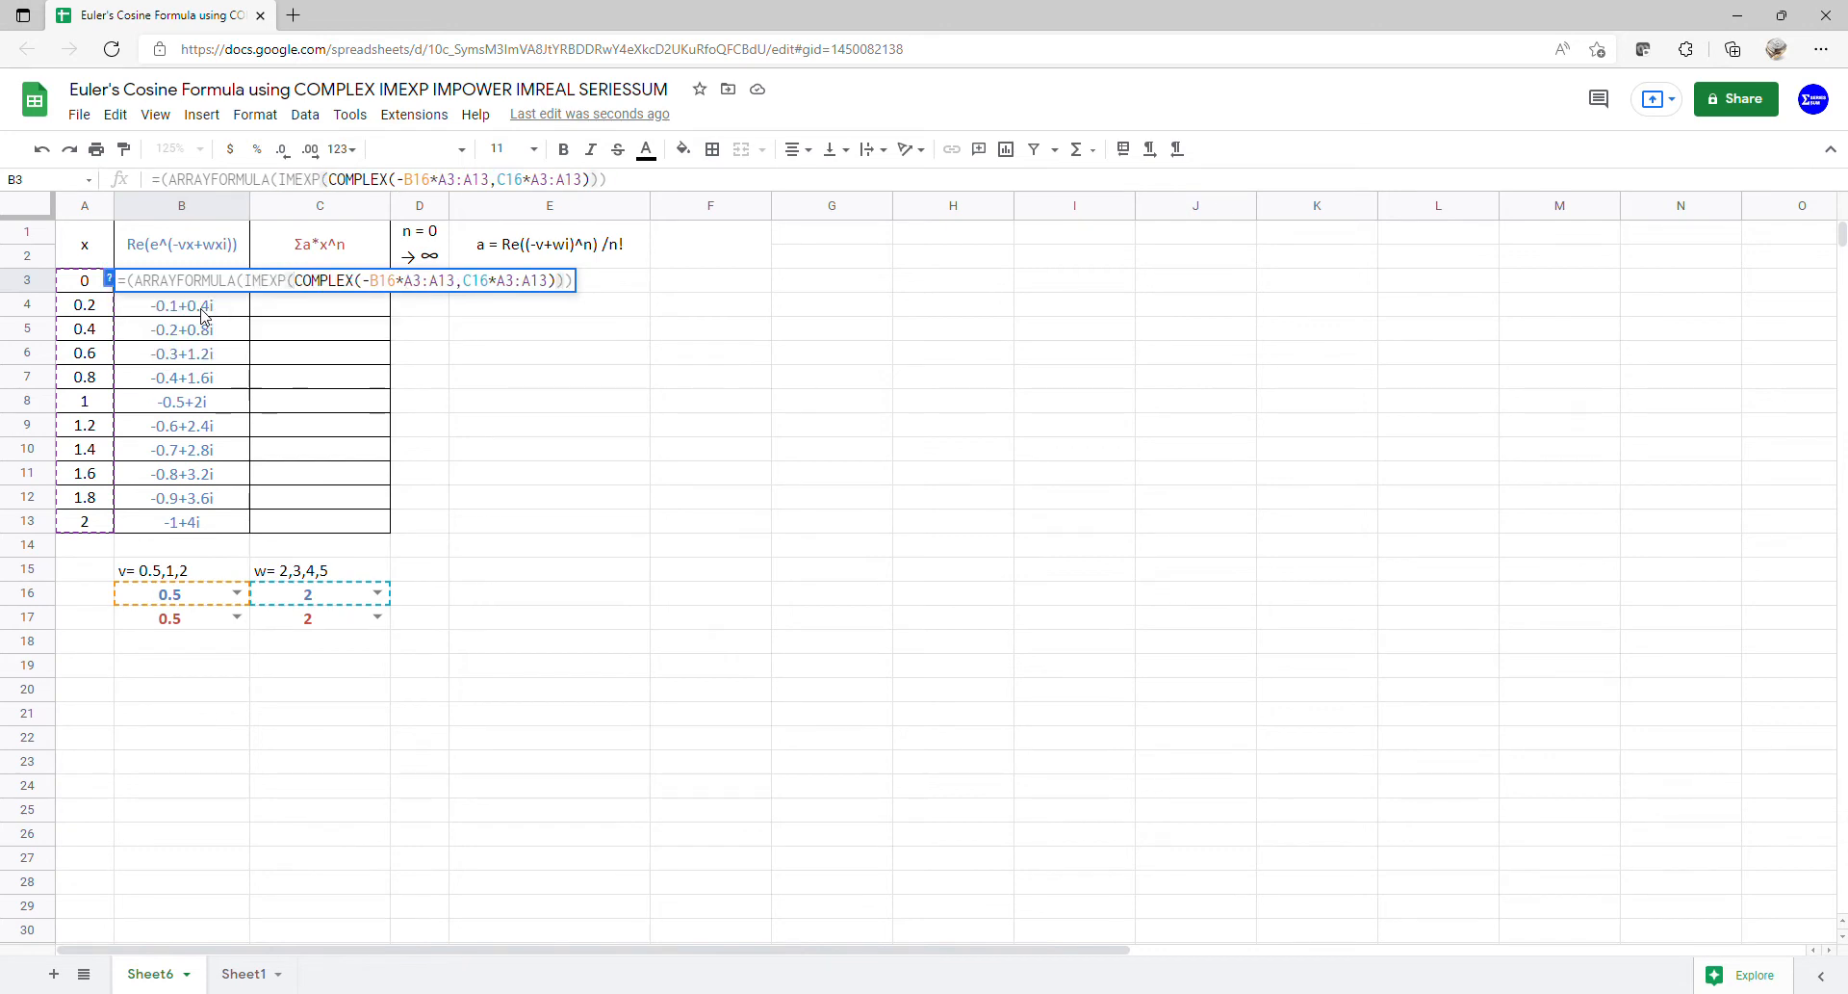
pyautogui.press('Return')
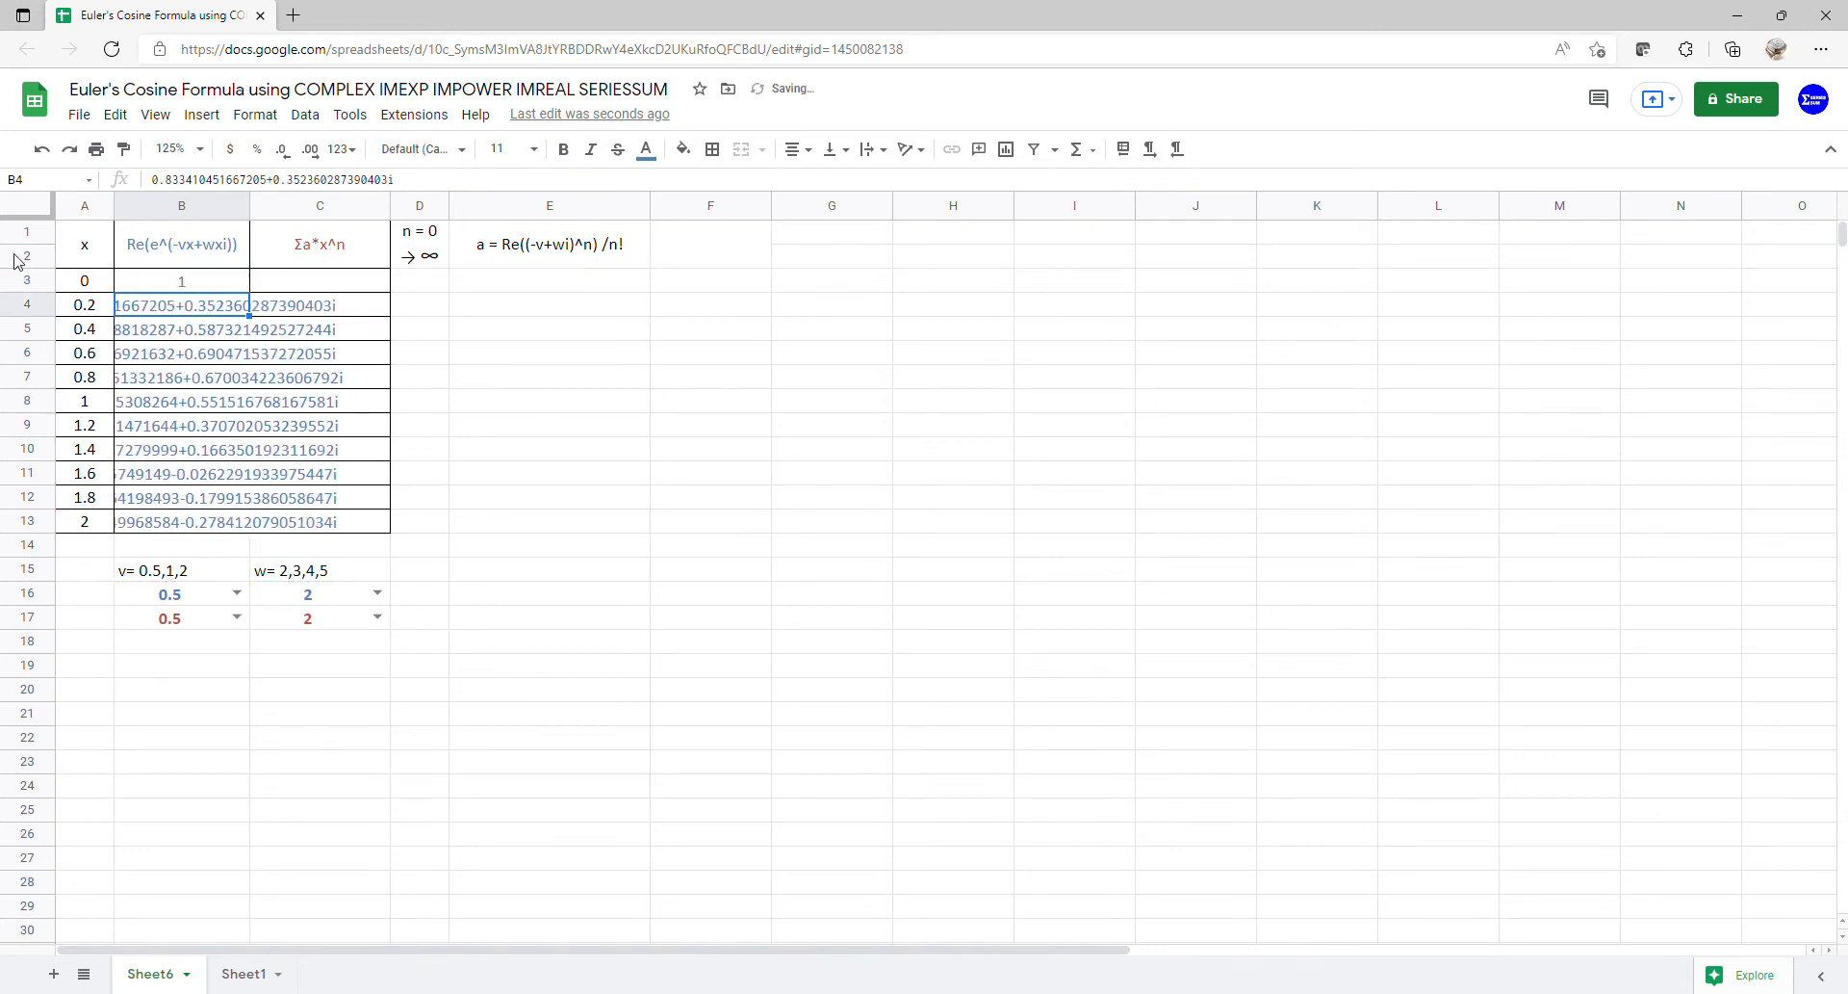
# - Wrap B3's IMEXP in IMREAL so column B lists 1, 0.8334… down to -0.2405
pyautogui.click(175, 285)
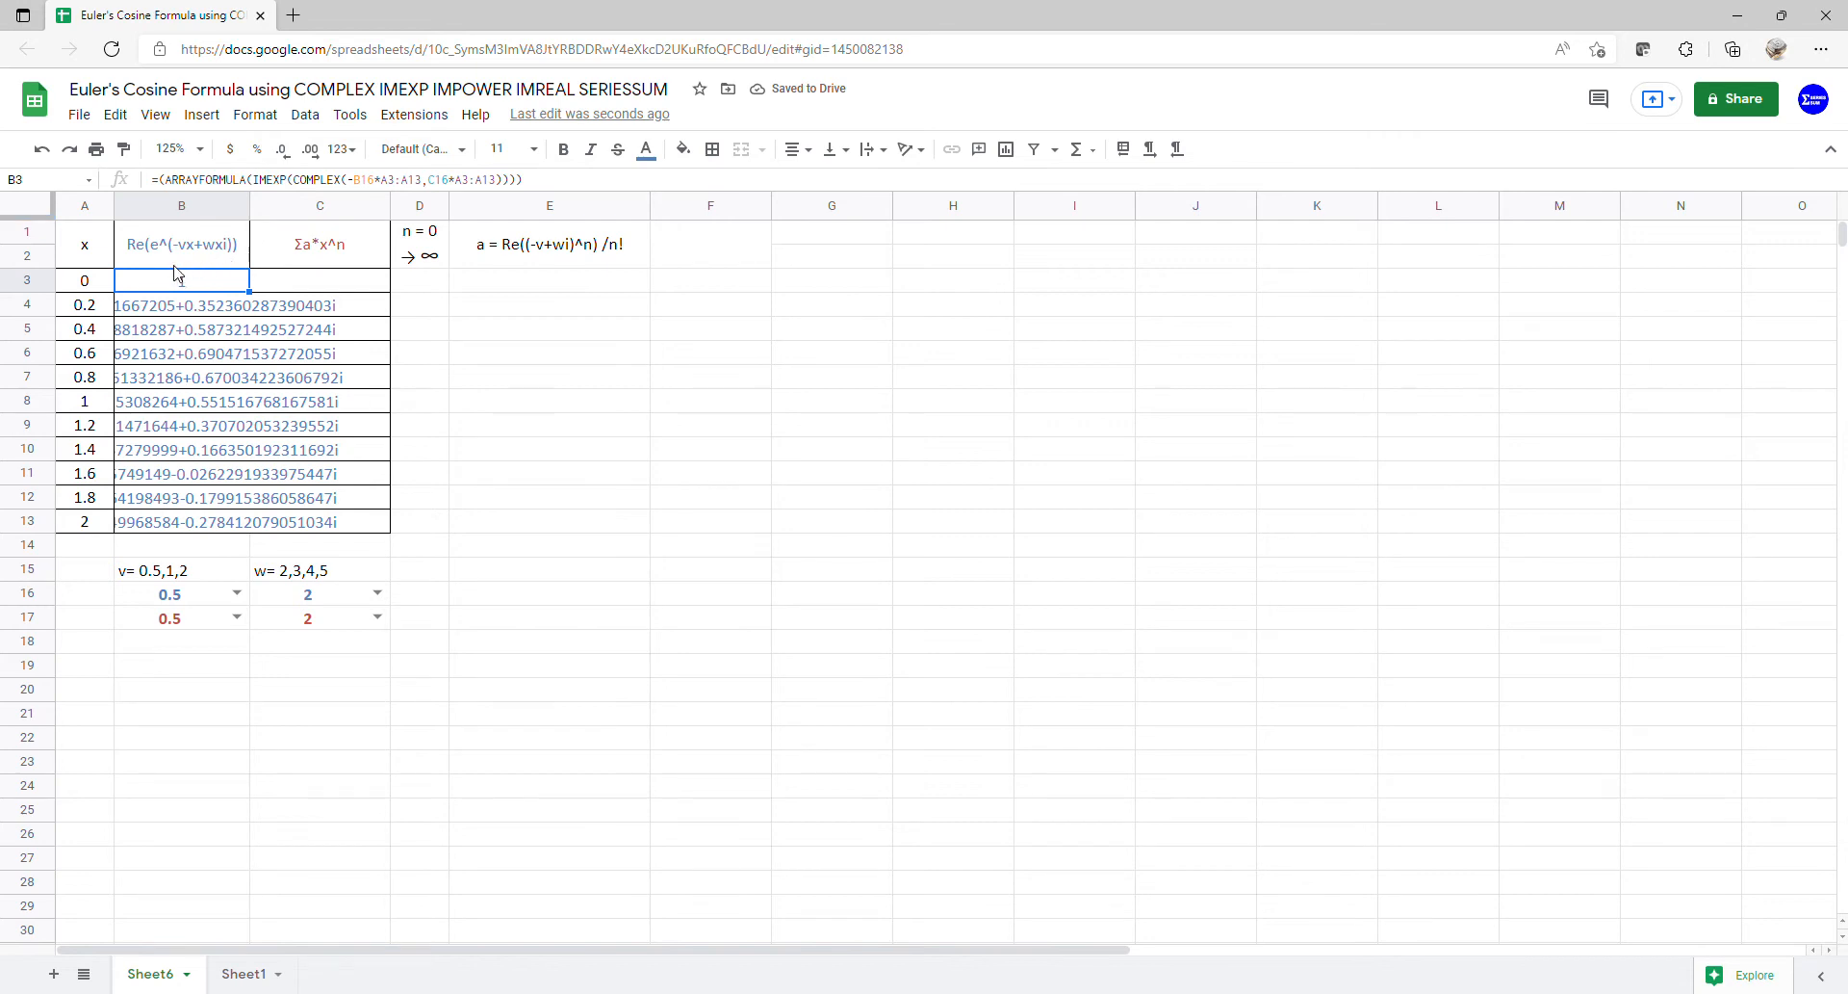
pyautogui.click(256, 189)
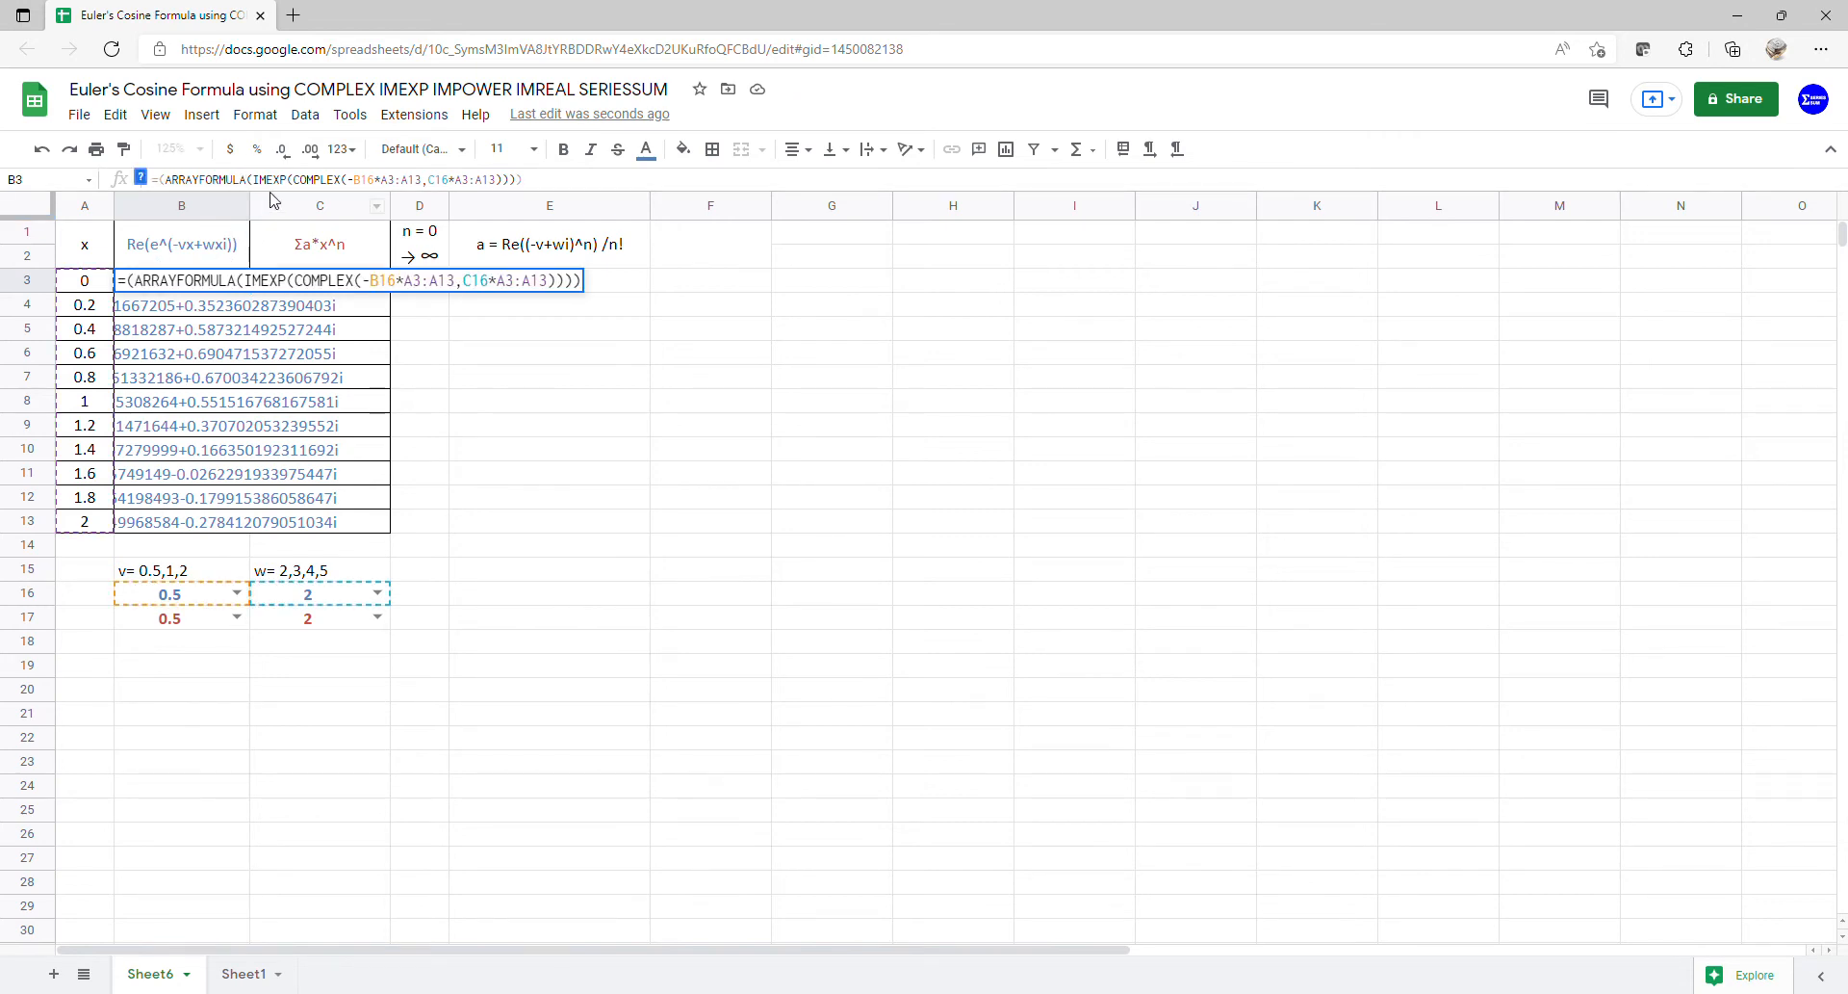
pyautogui.write('imre')
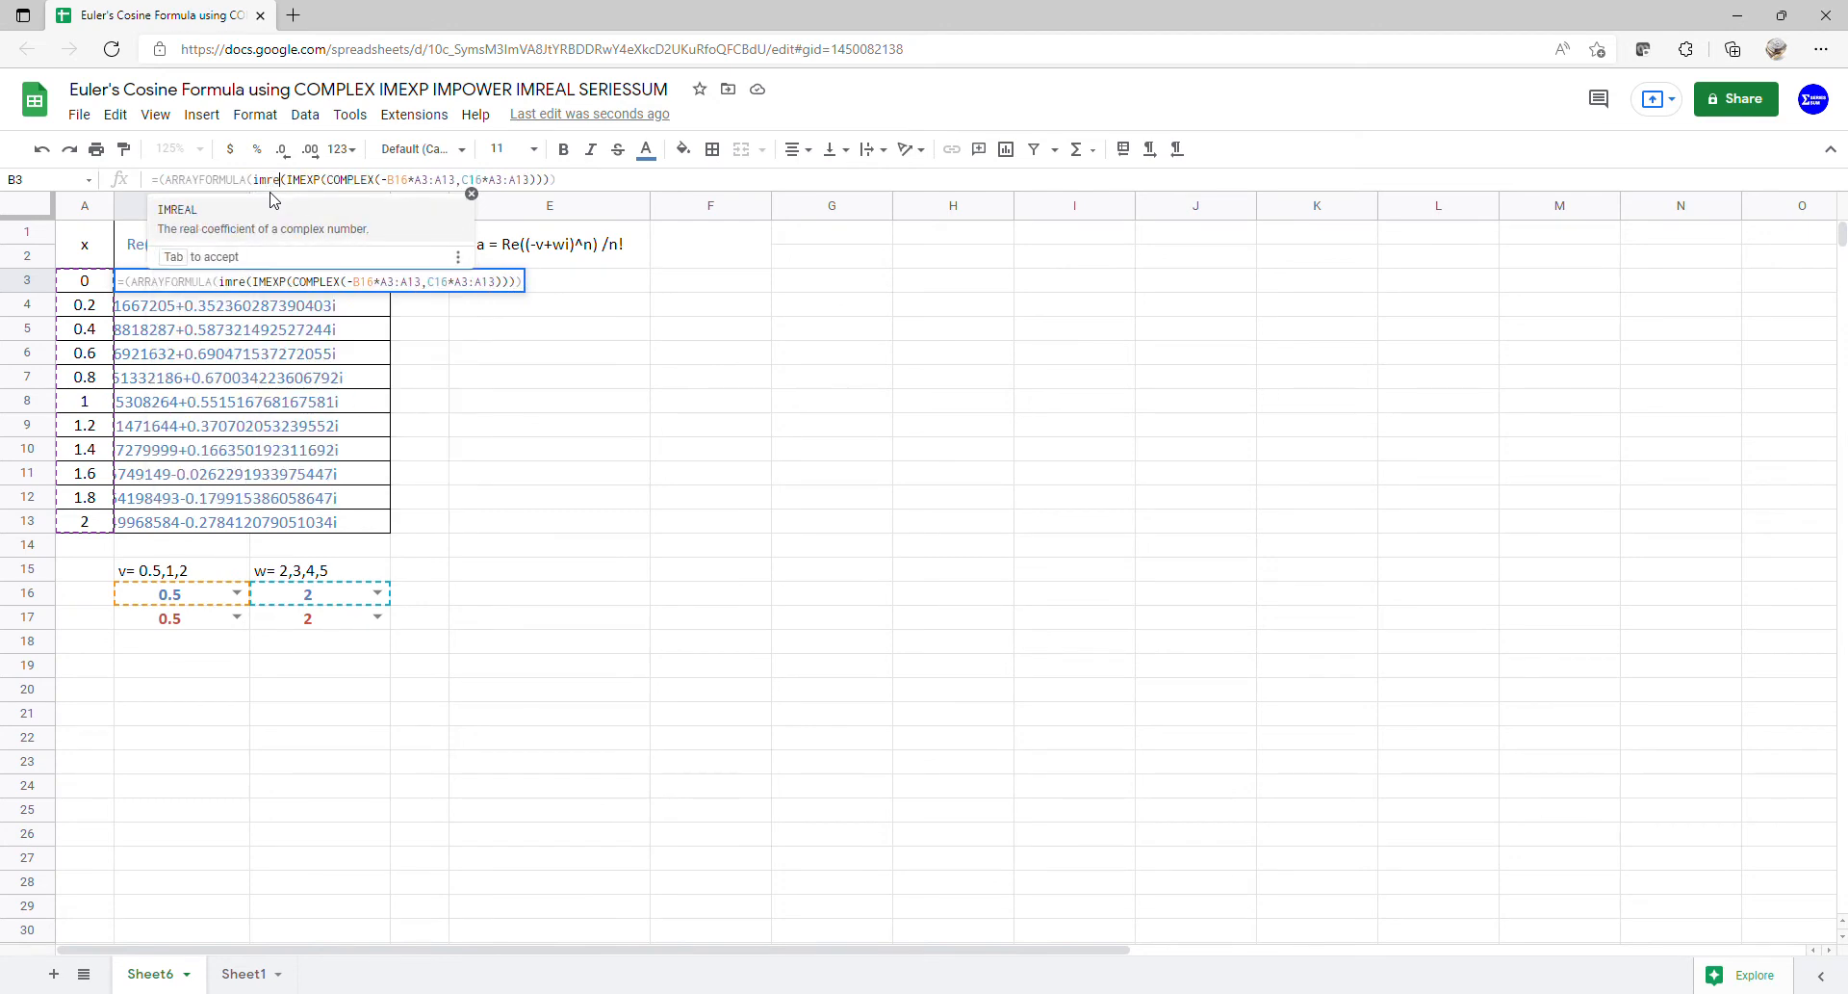
pyautogui.press('Left')
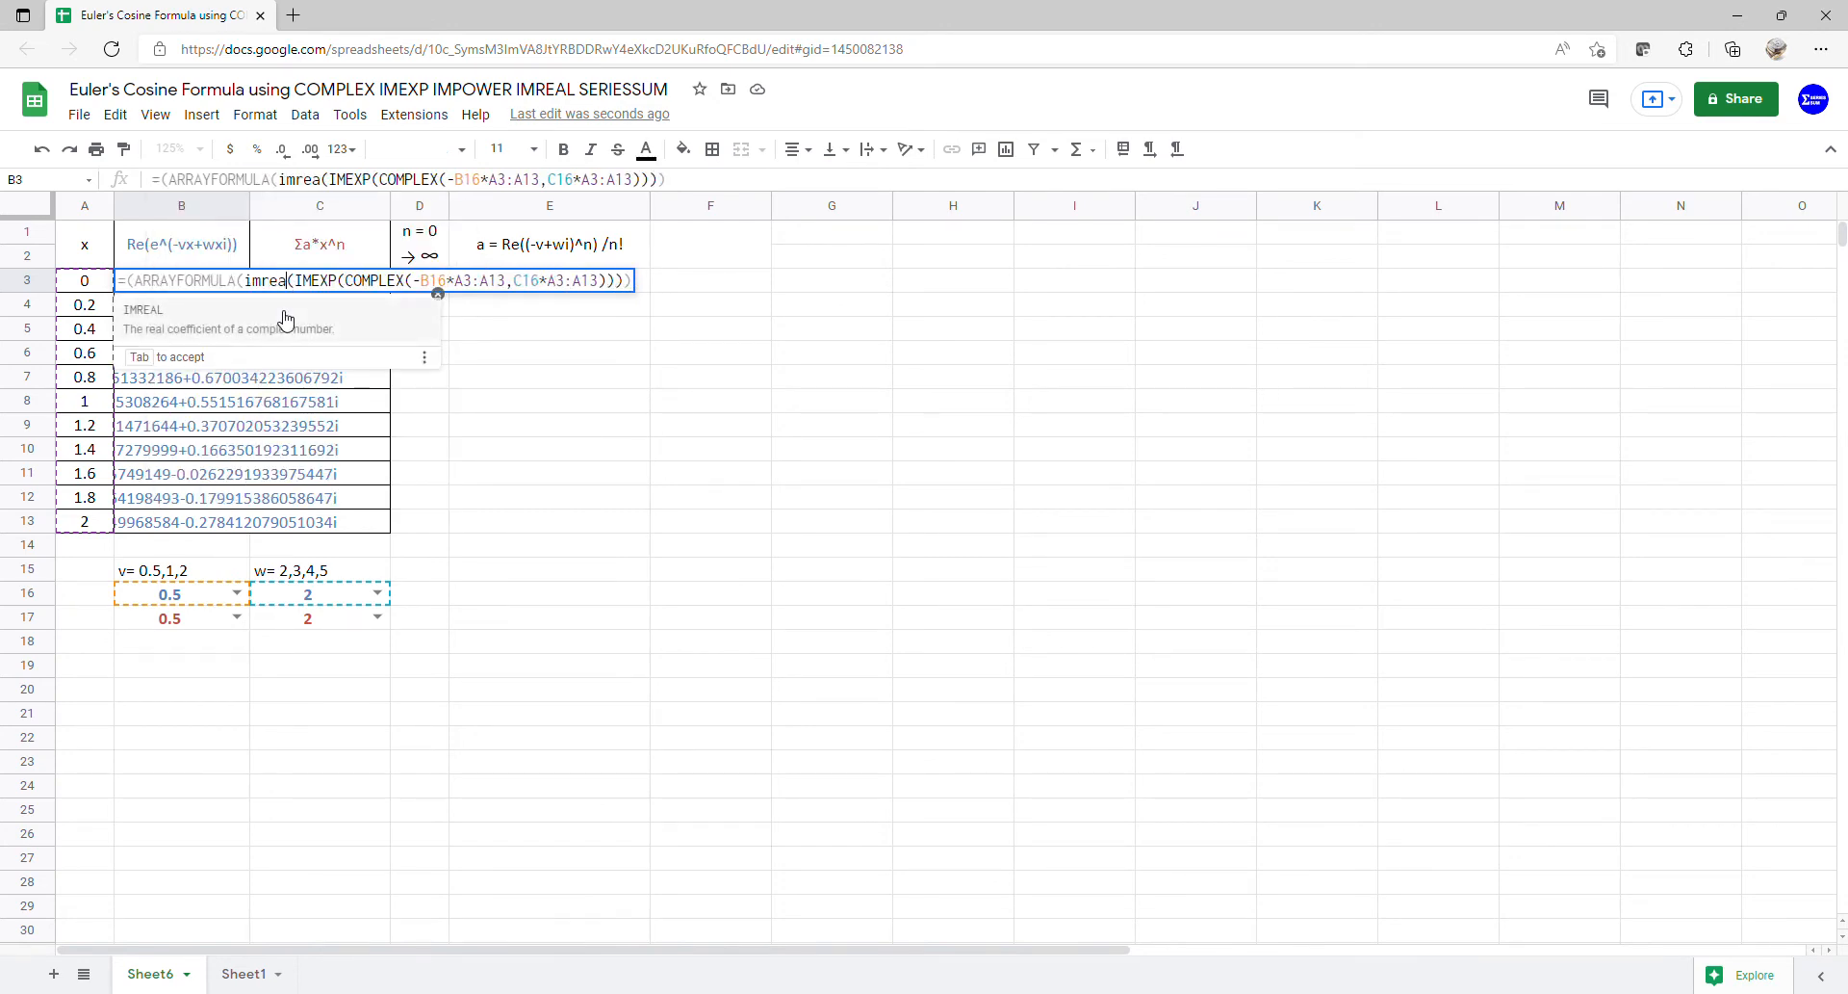
pyautogui.click(262, 319)
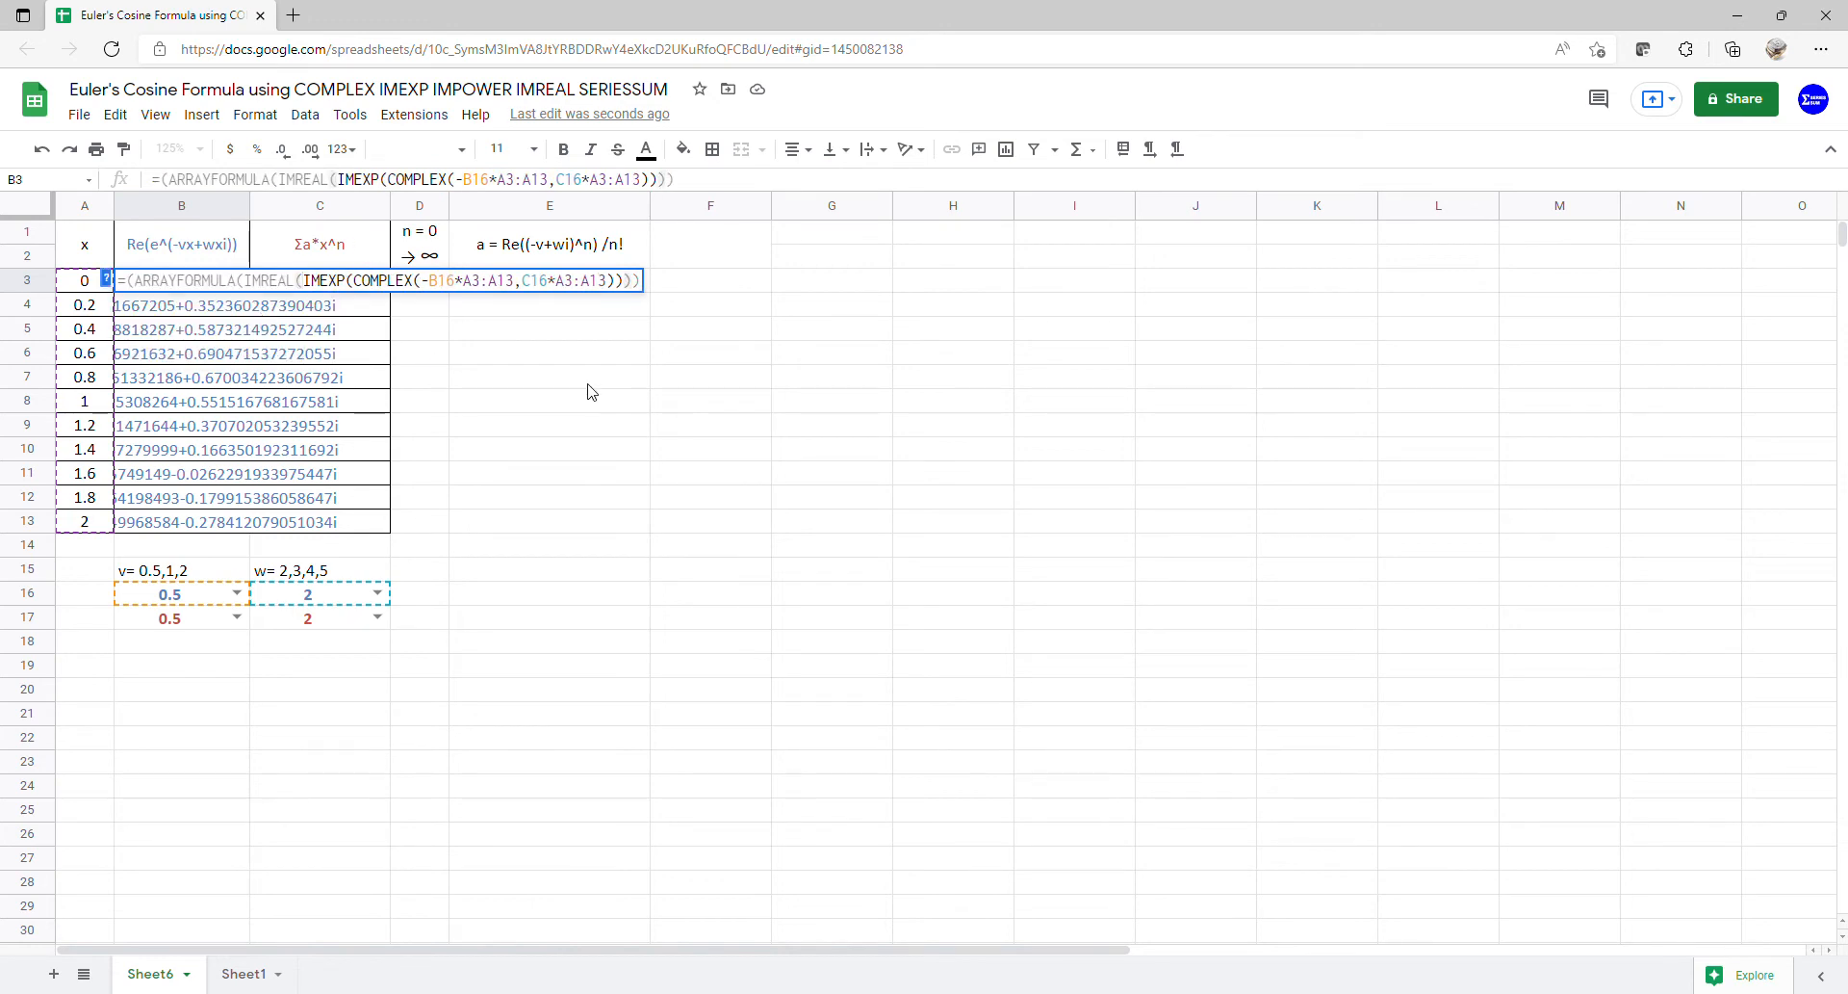
pyautogui.press('Return')
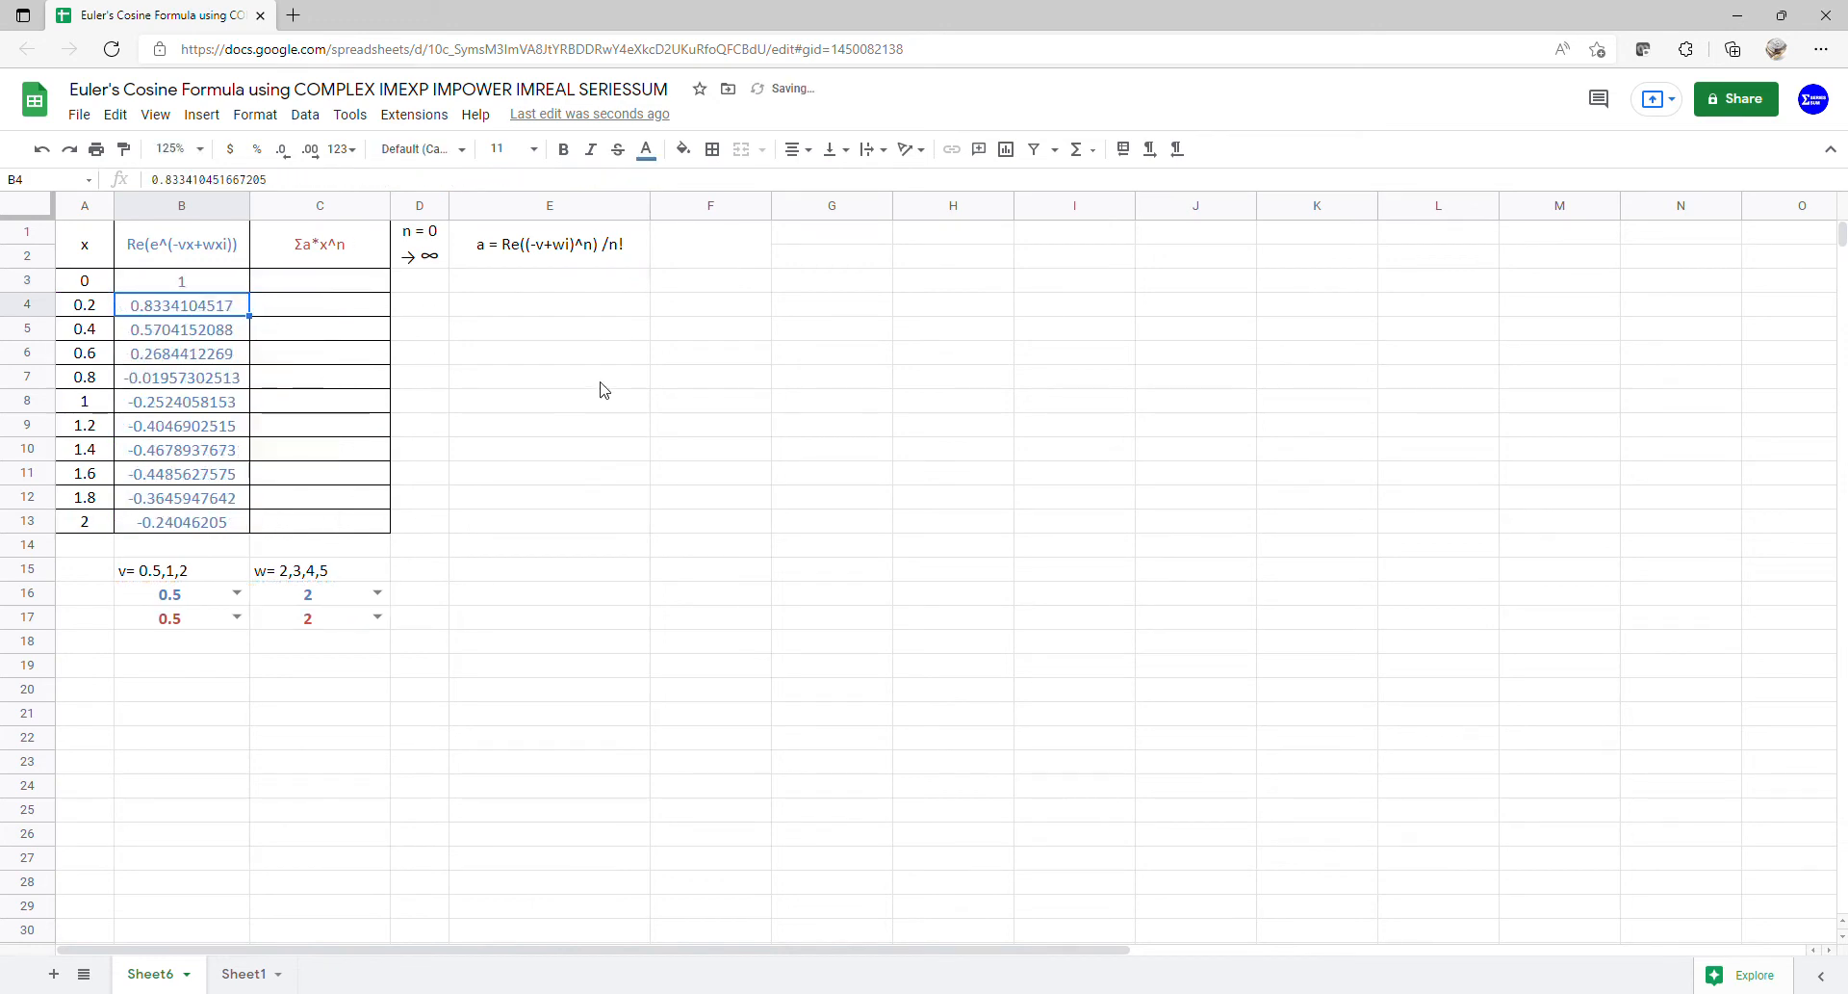
pyautogui.click(190, 265)
# - Enter 0 in D3 as the first n value of the series column
pyautogui.moveTo(190, 266); pyautogui.dragTo(183, 525)
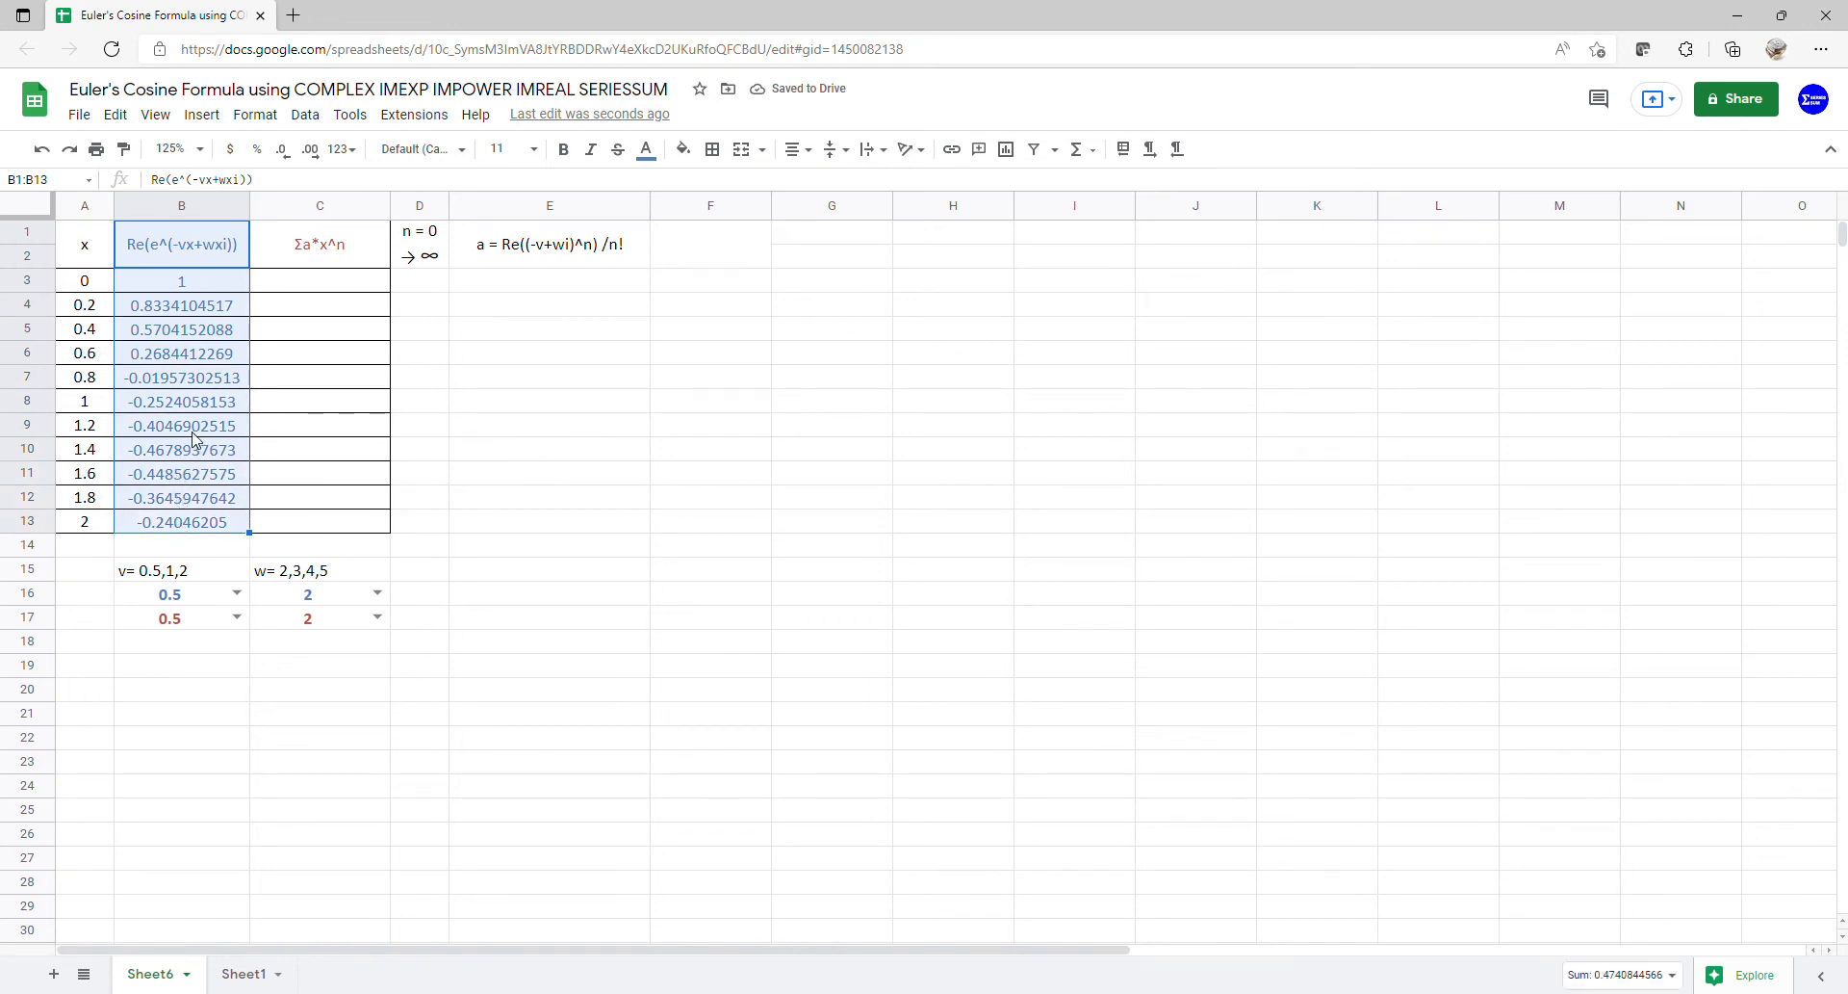
pyautogui.click(323, 281)
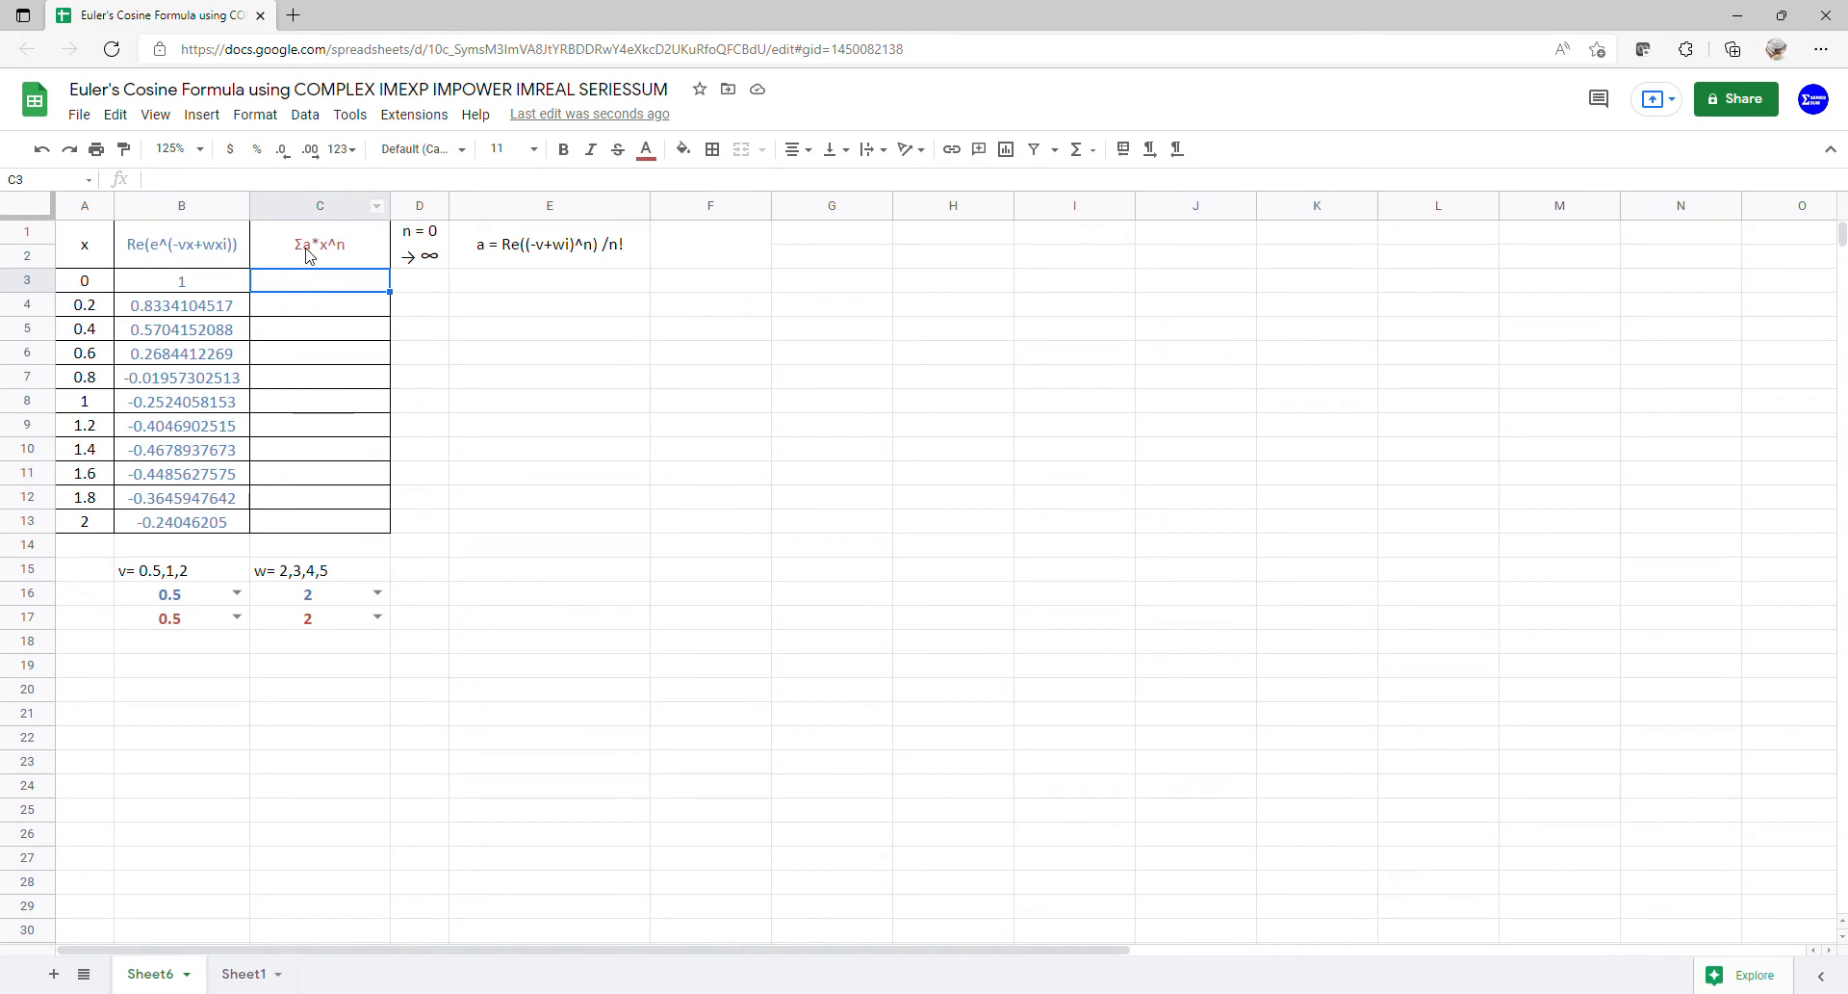
pyautogui.click(409, 283)
pyautogui.write('0')
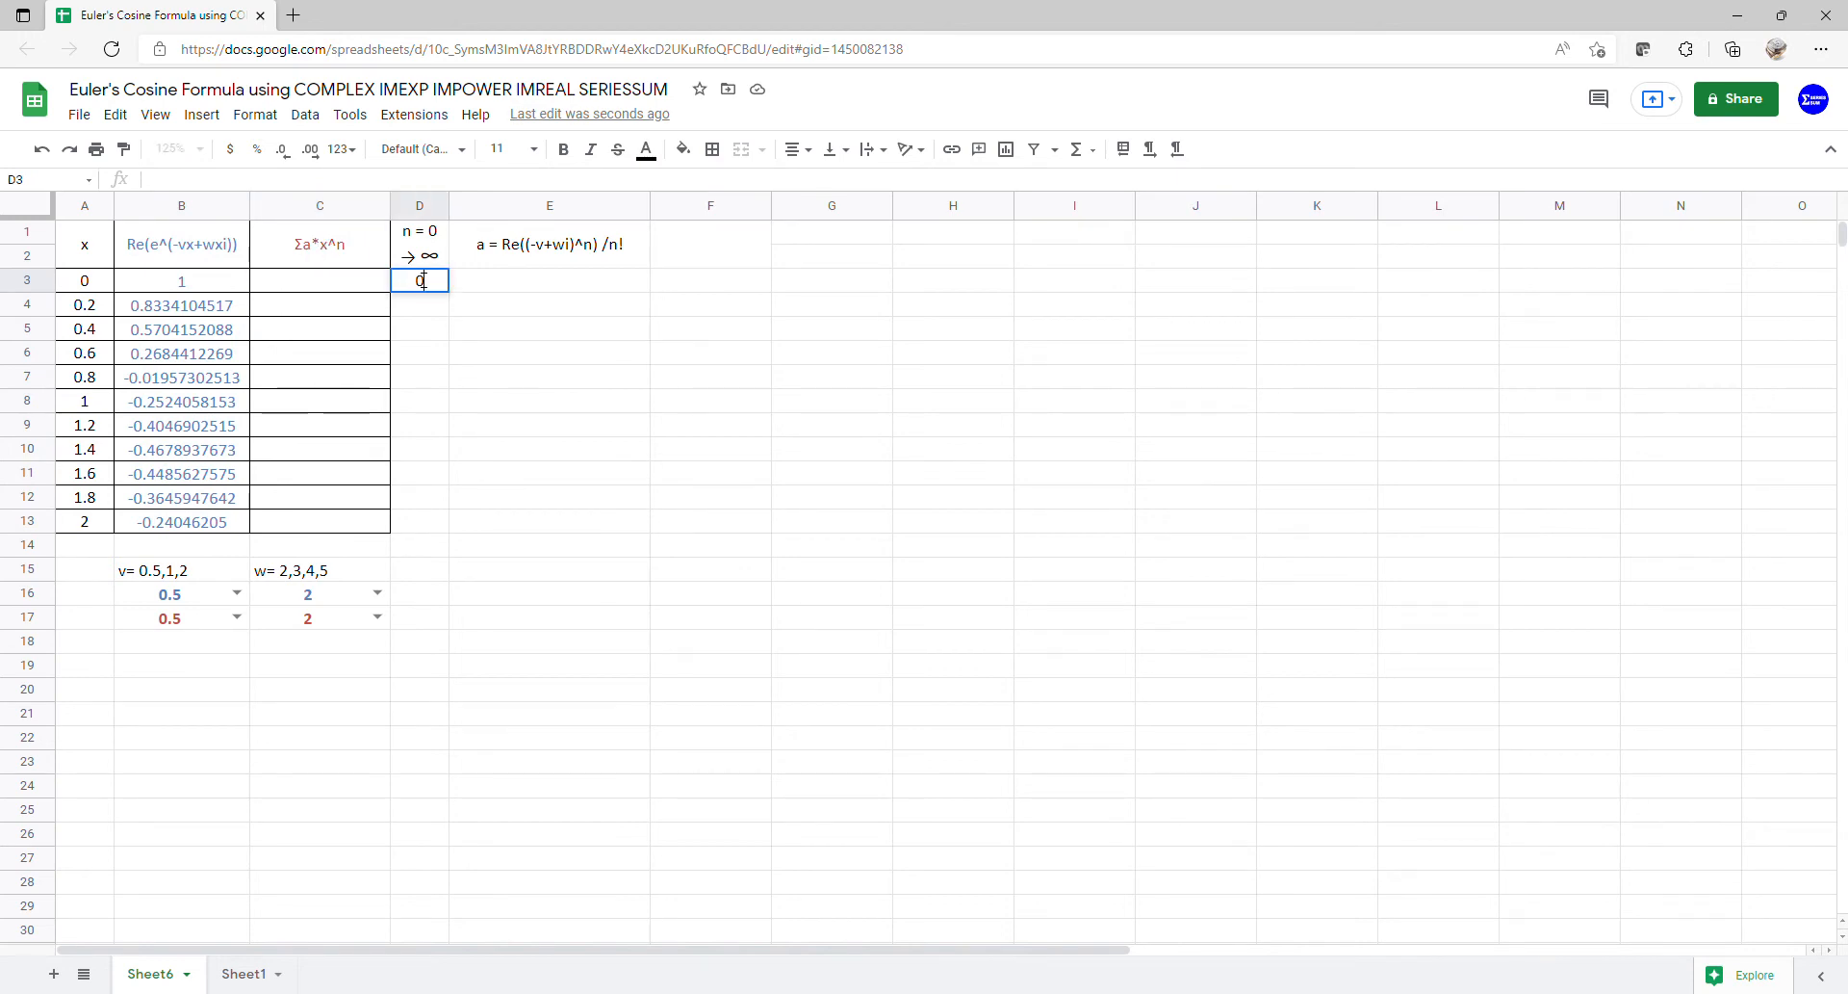
pyautogui.press('Return')
pyautogui.click(512, 284)
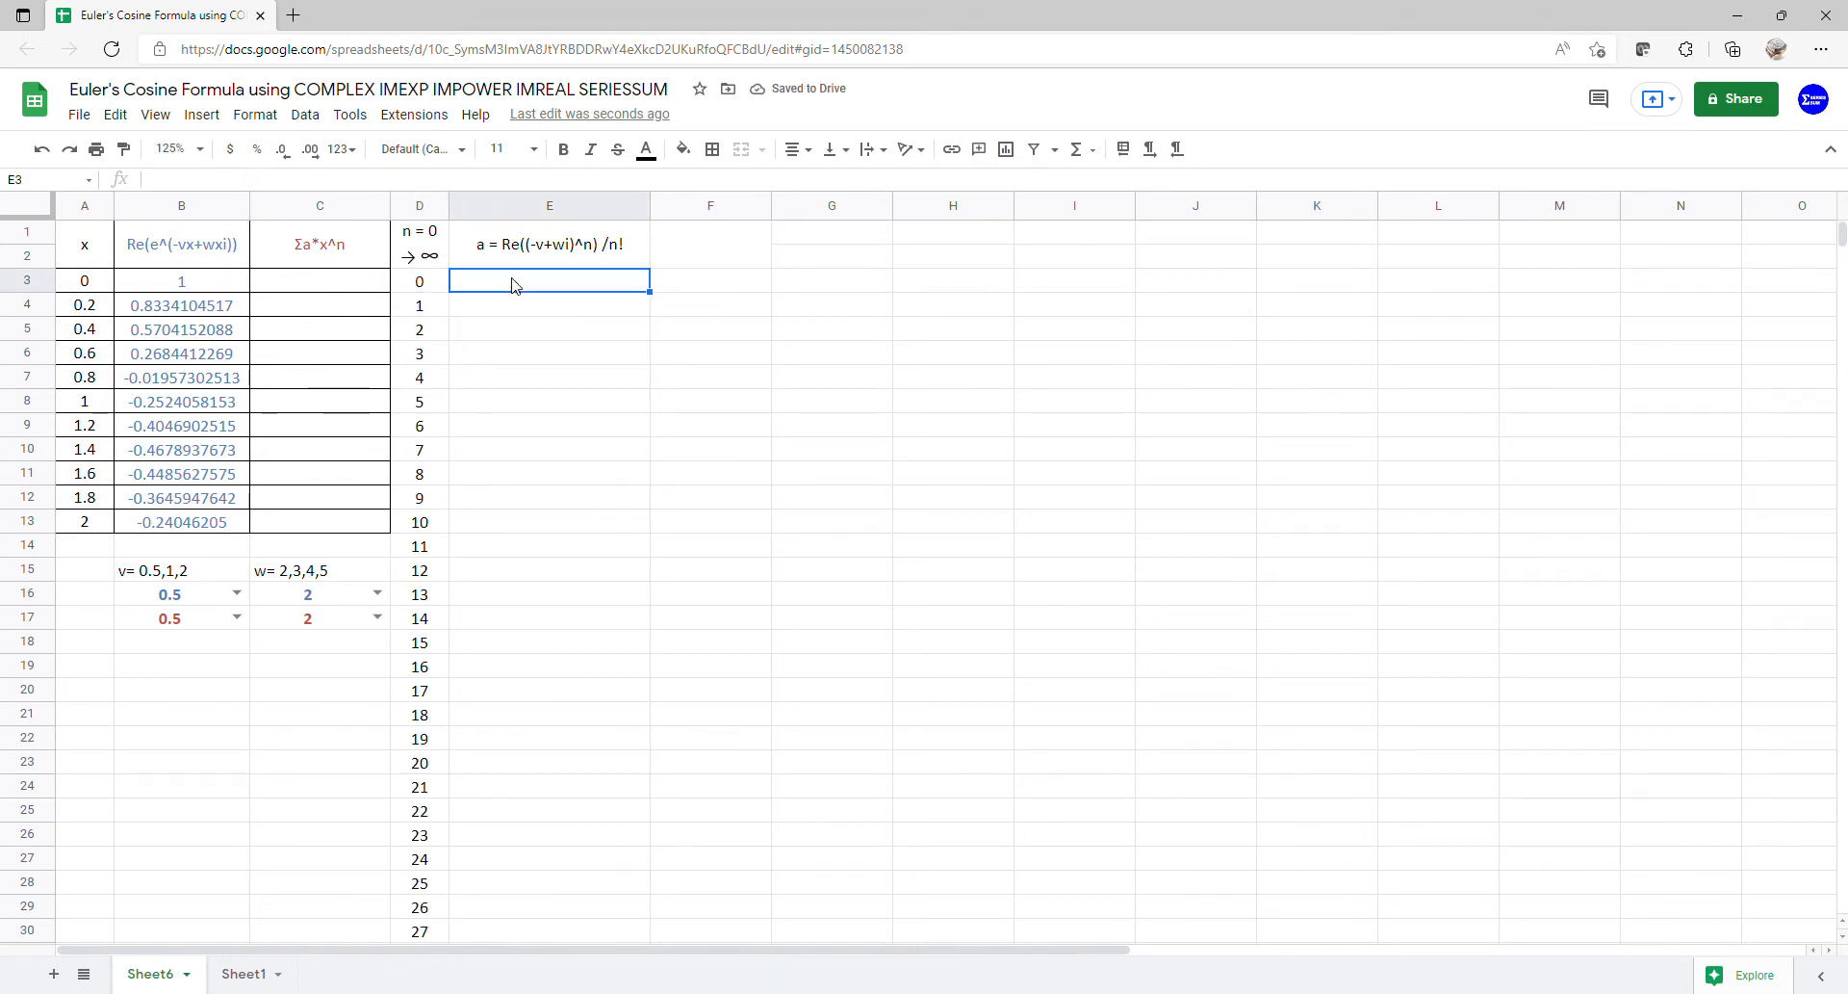
pyautogui.write('=')
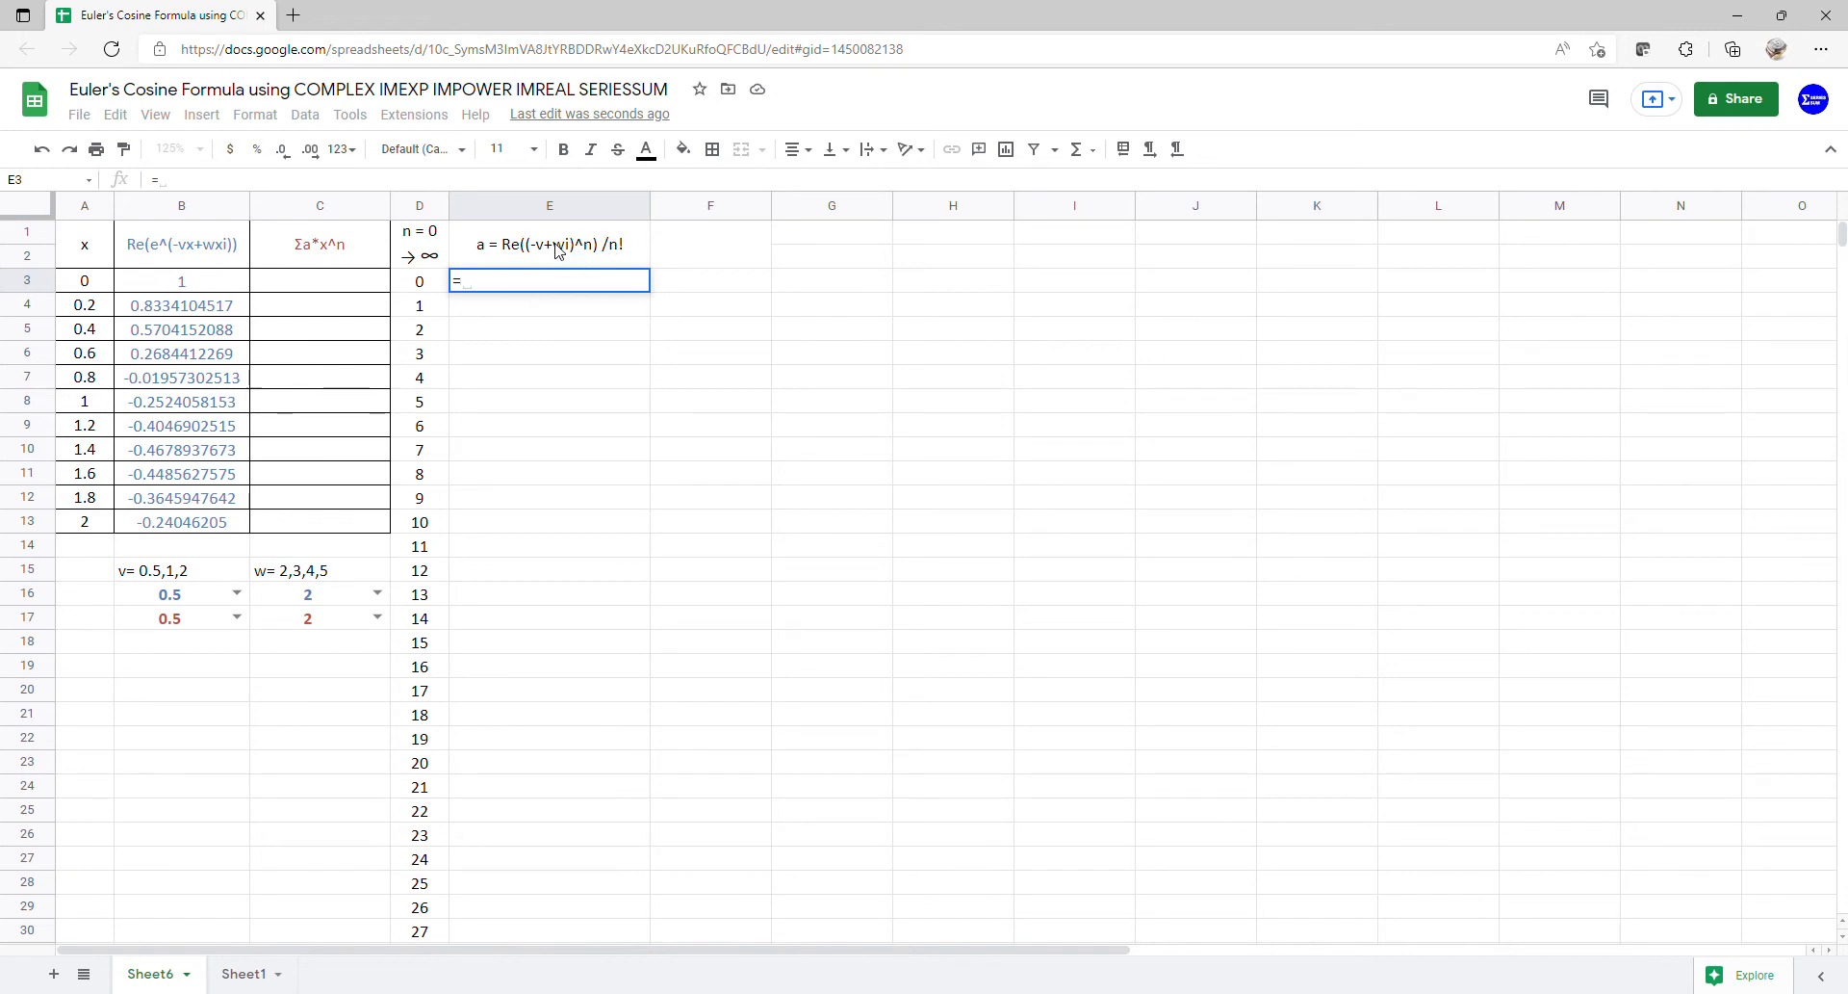
# - Enter =COMPLEX(-B17,C17) in E3, producing -0.5+2i from the red v/w pair
pyautogui.write('c')
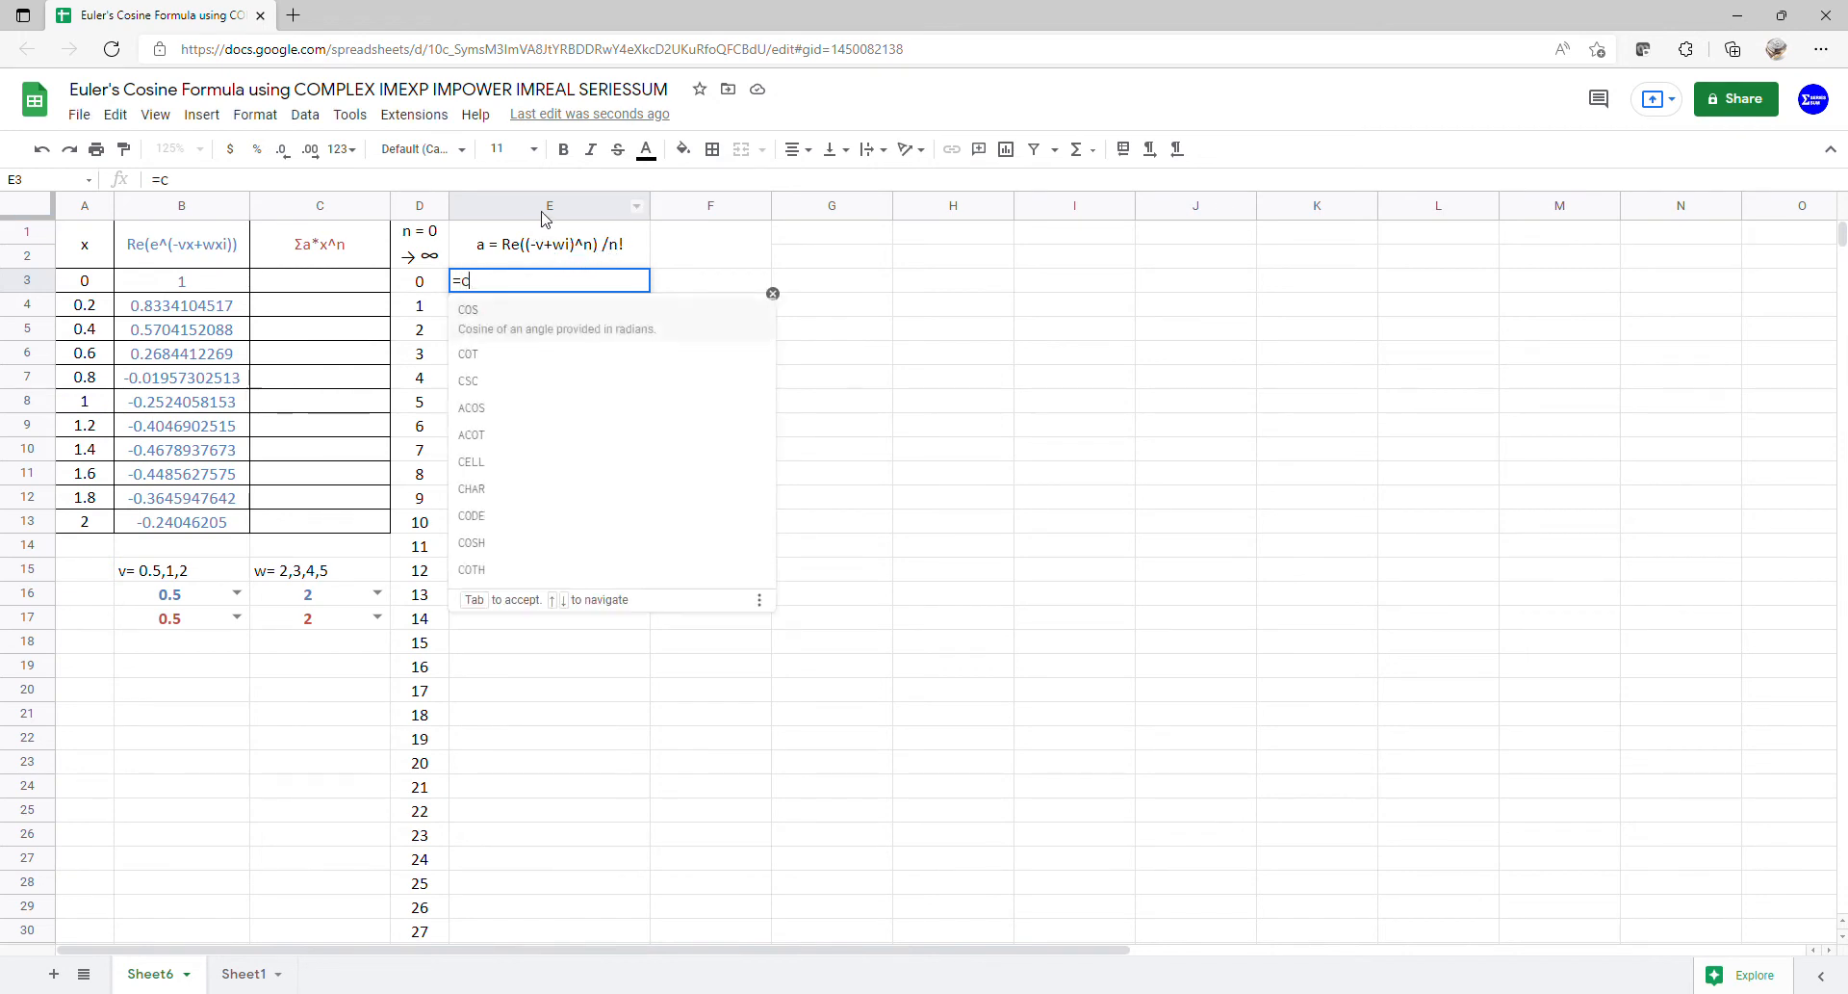
pyautogui.write('ompl')
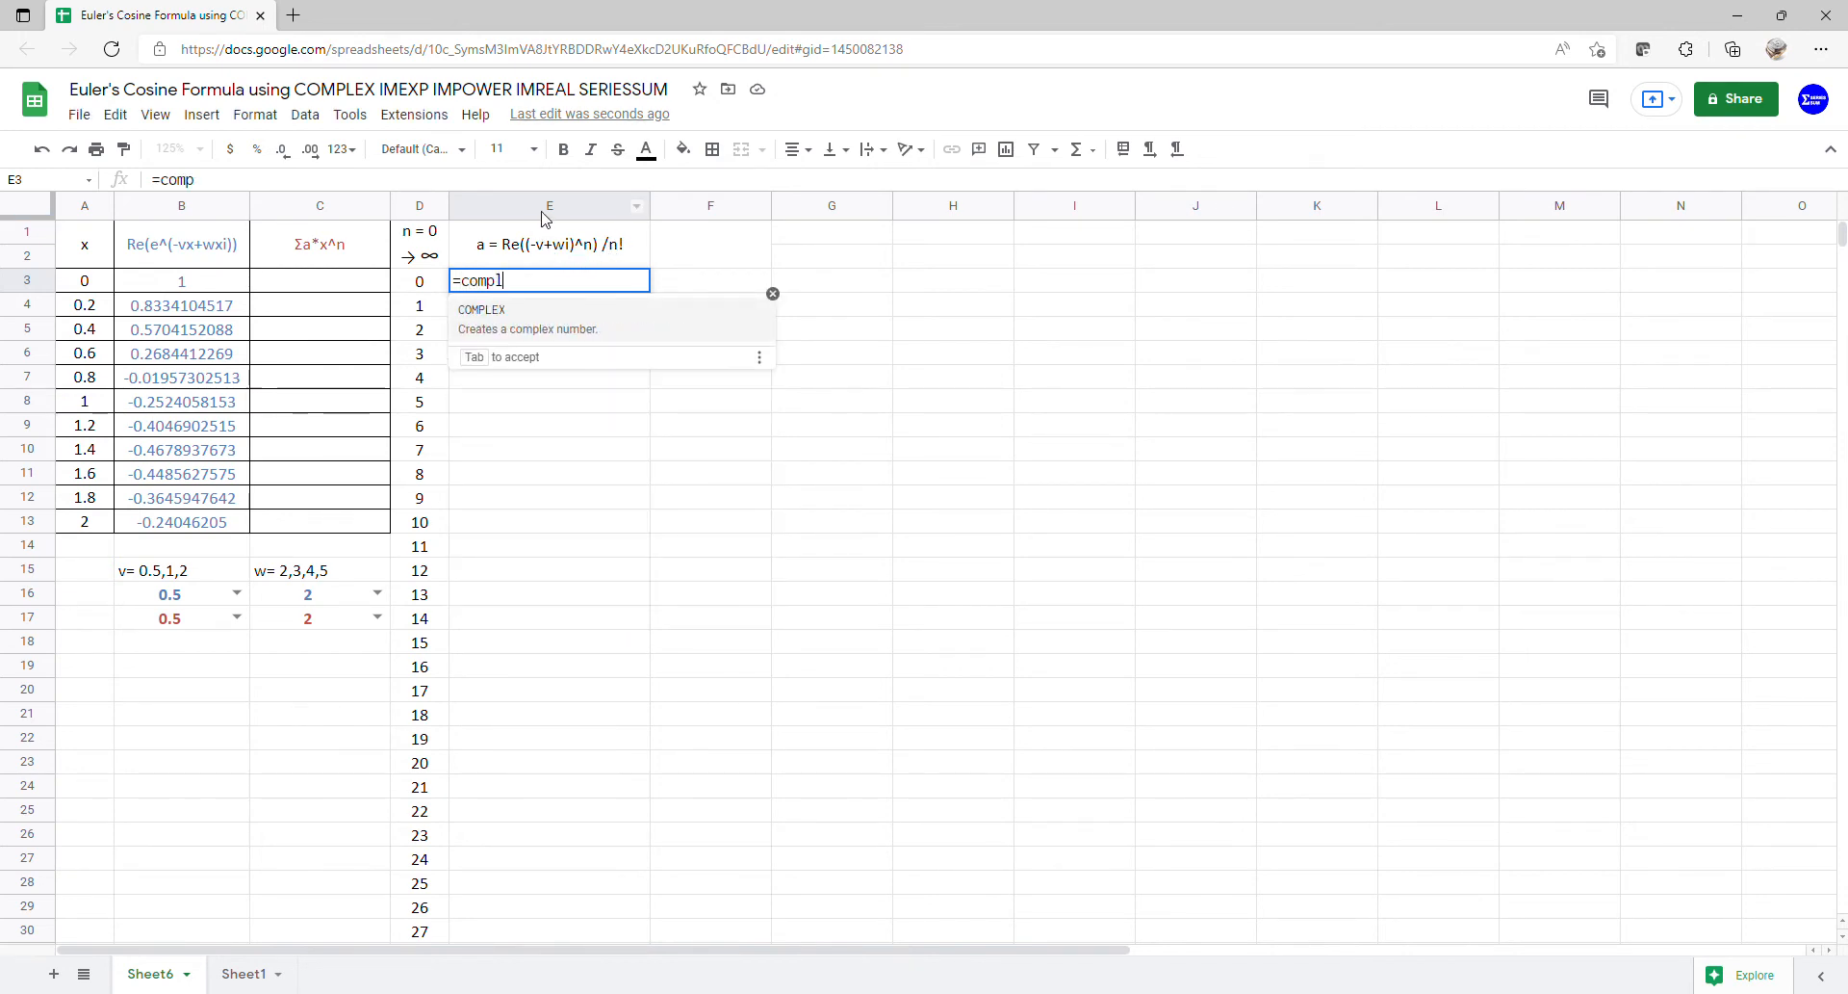
pyautogui.press('Tab')
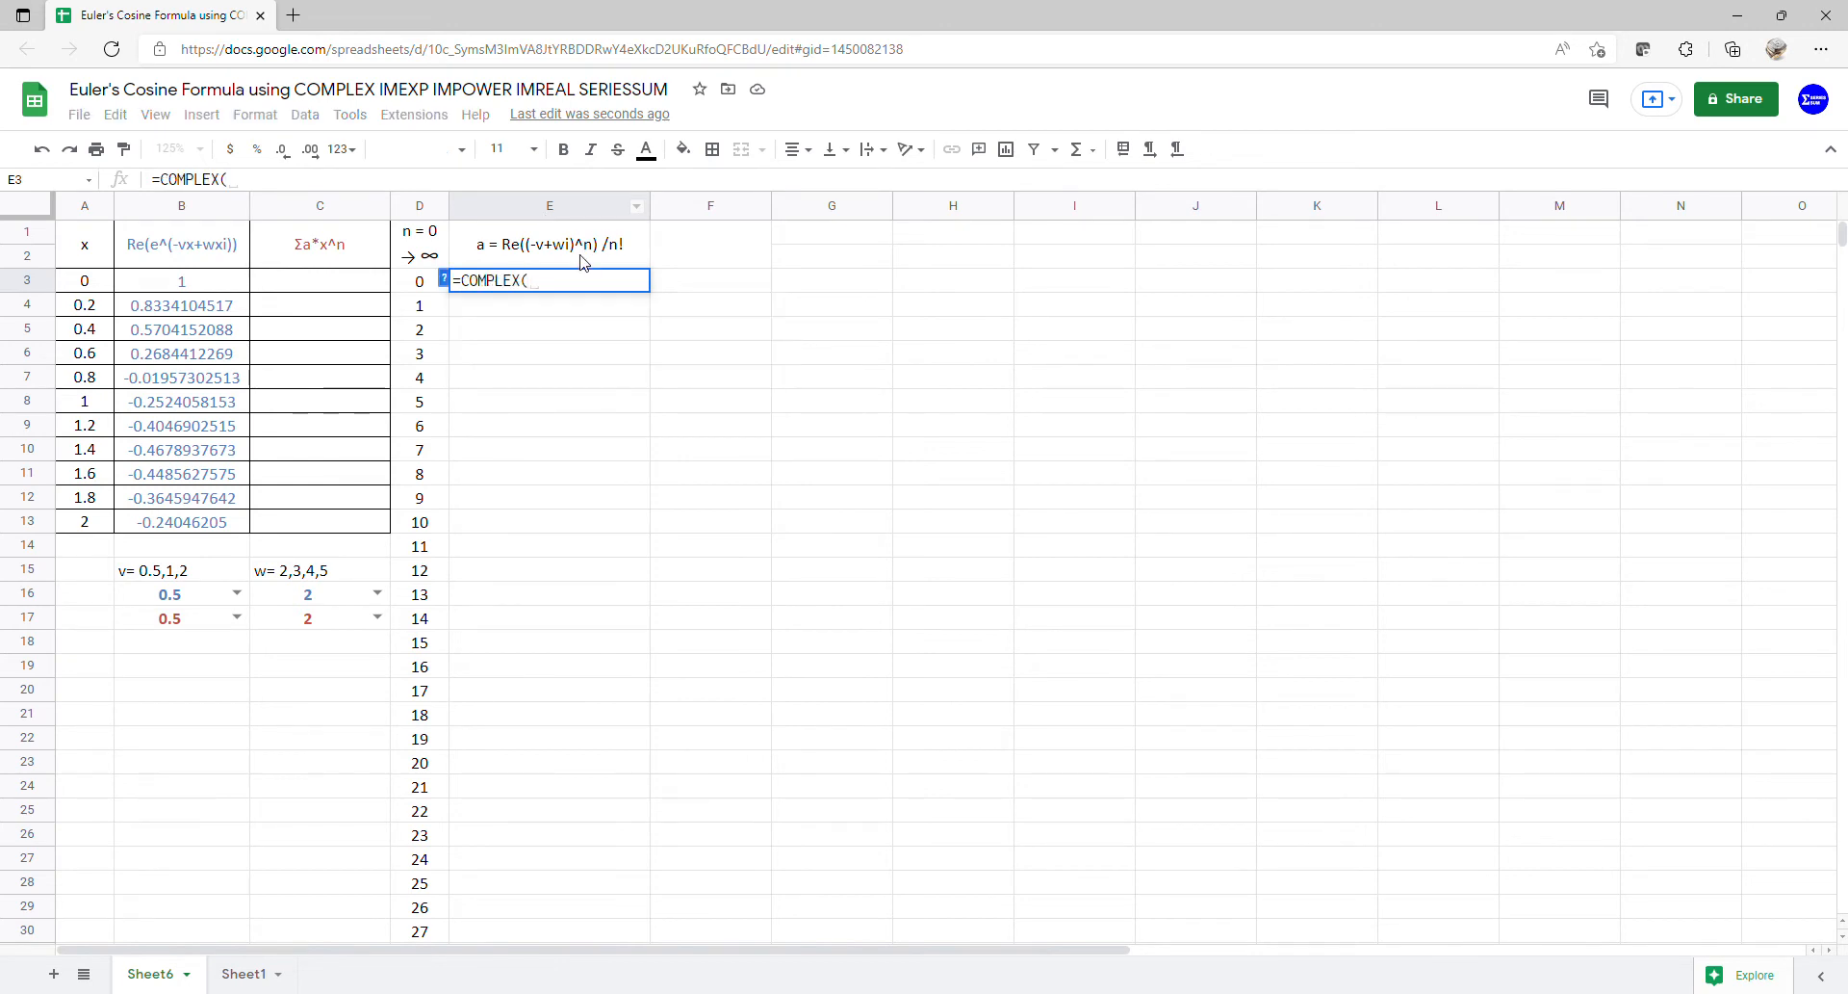
pyautogui.write('-')
pyautogui.click(217, 617)
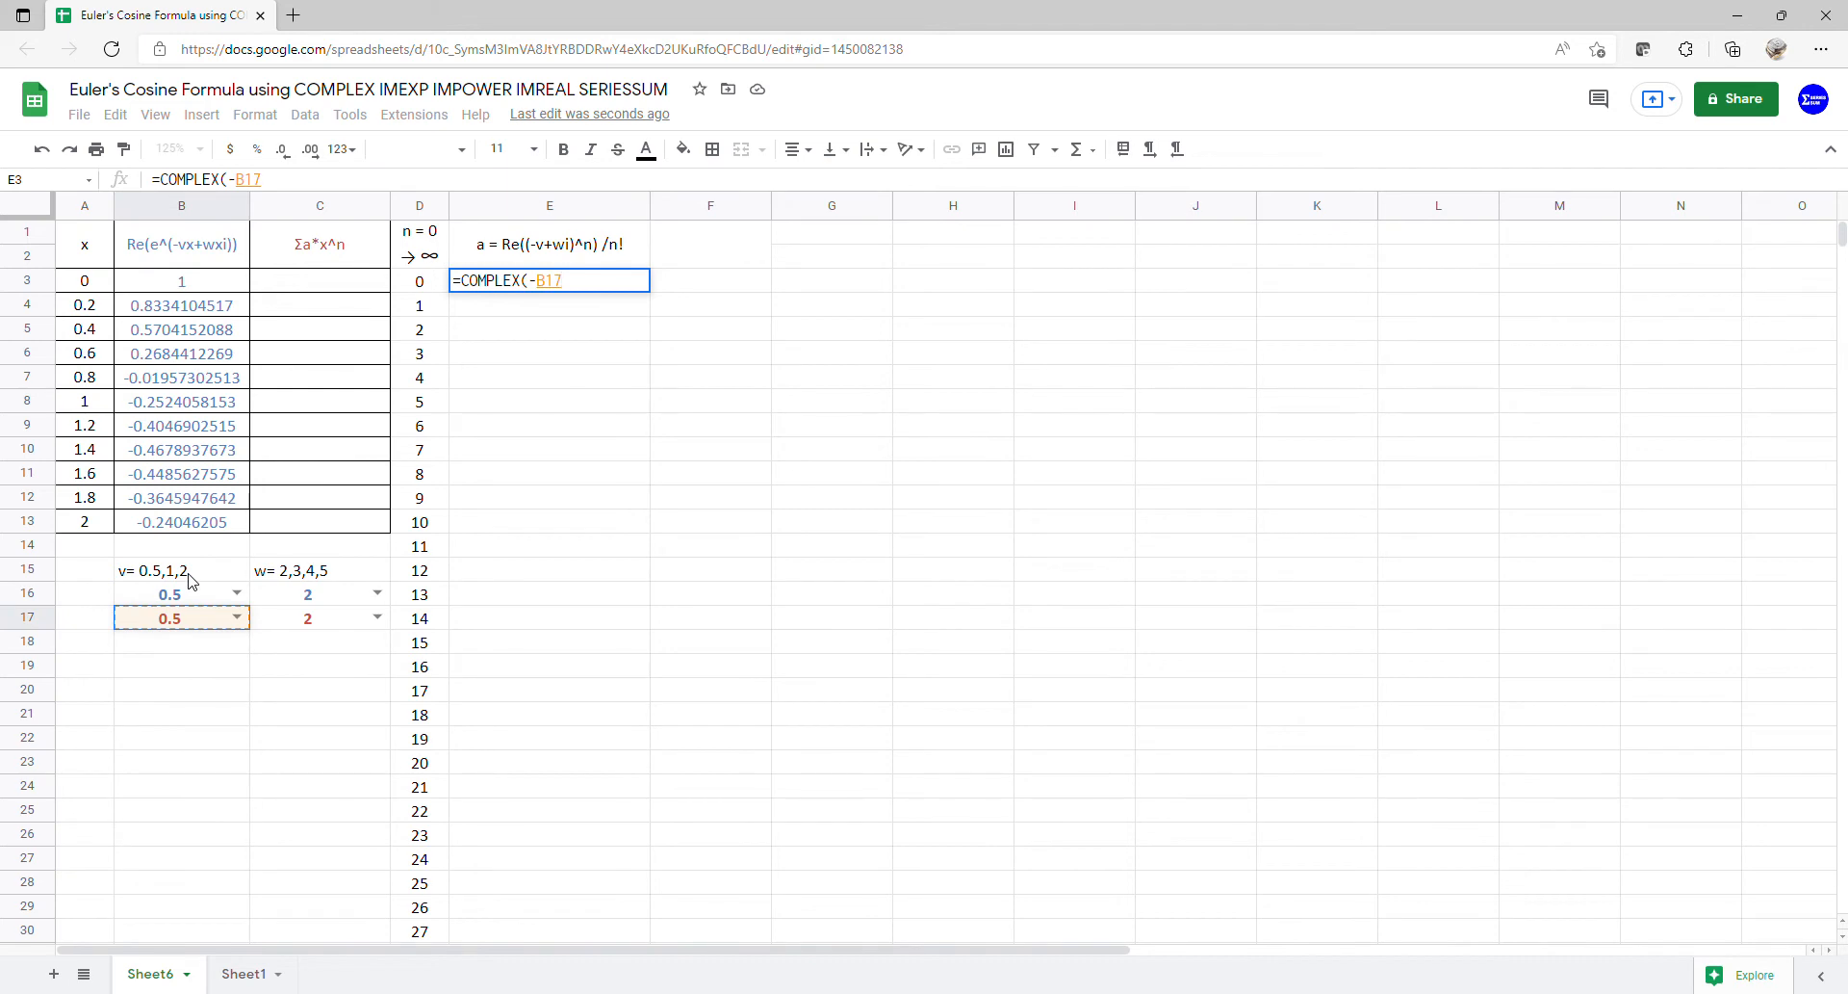
pyautogui.write(',')
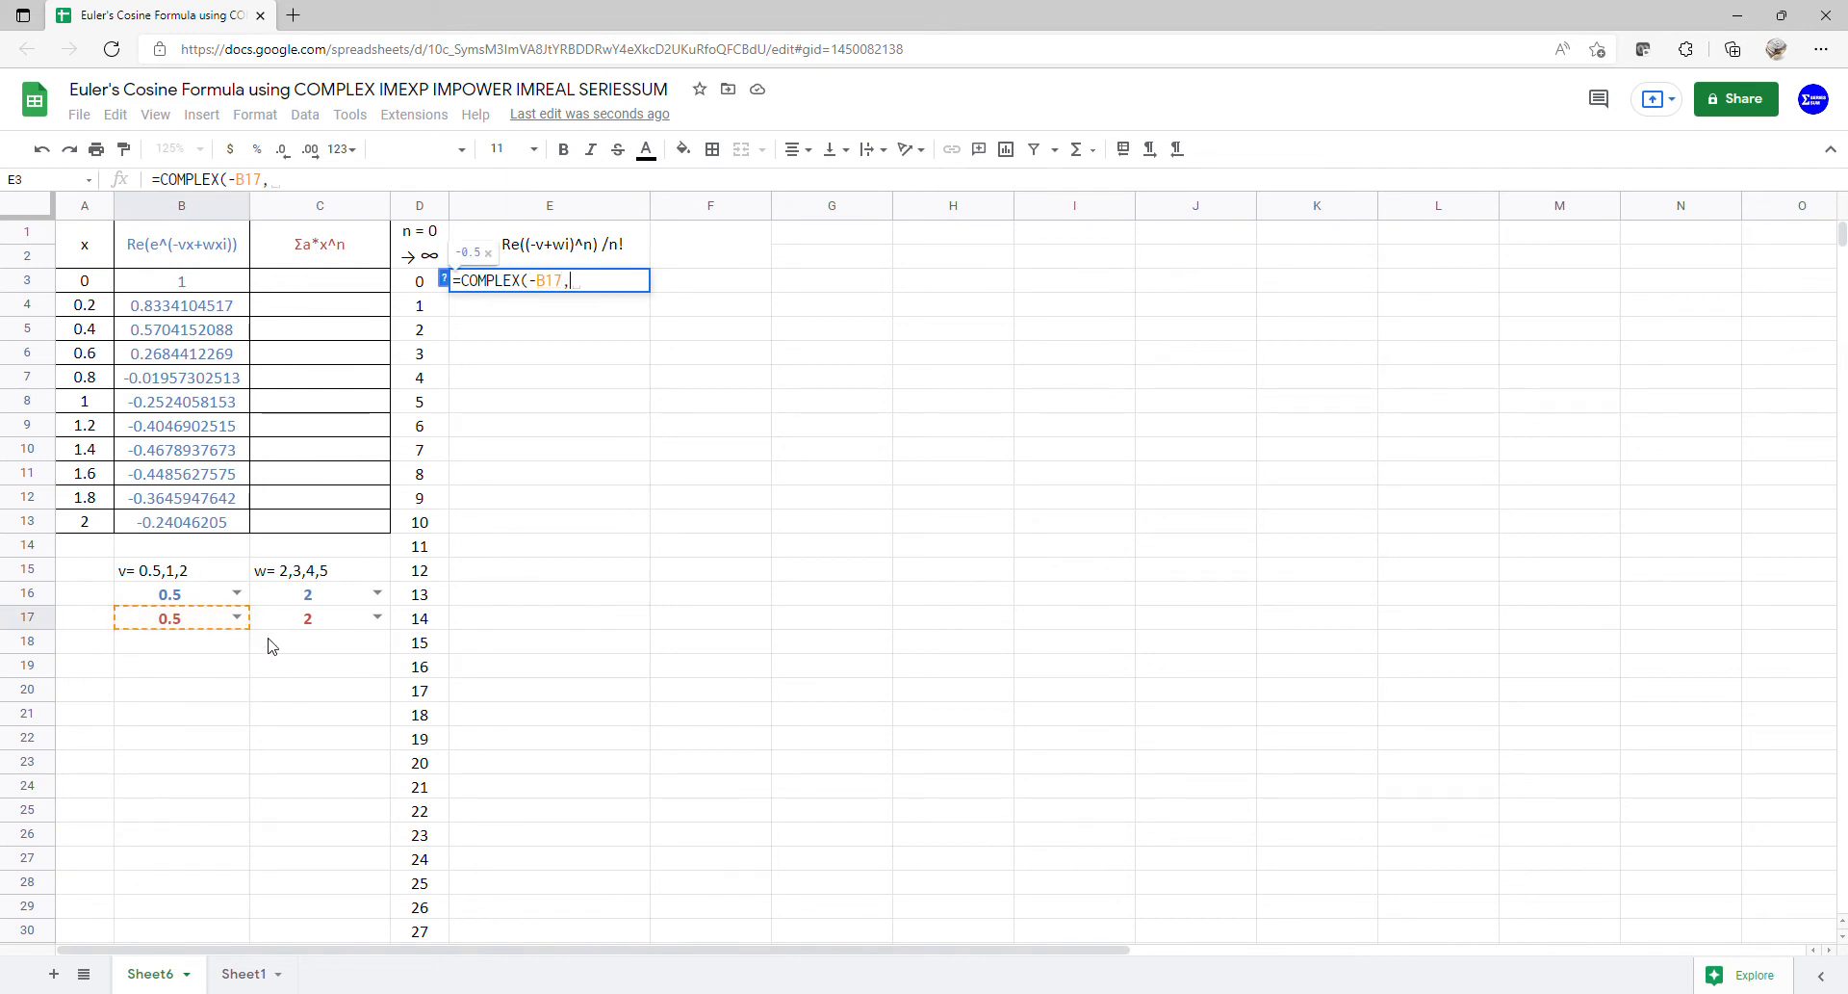
pyautogui.click(296, 621)
pyautogui.press('Return')
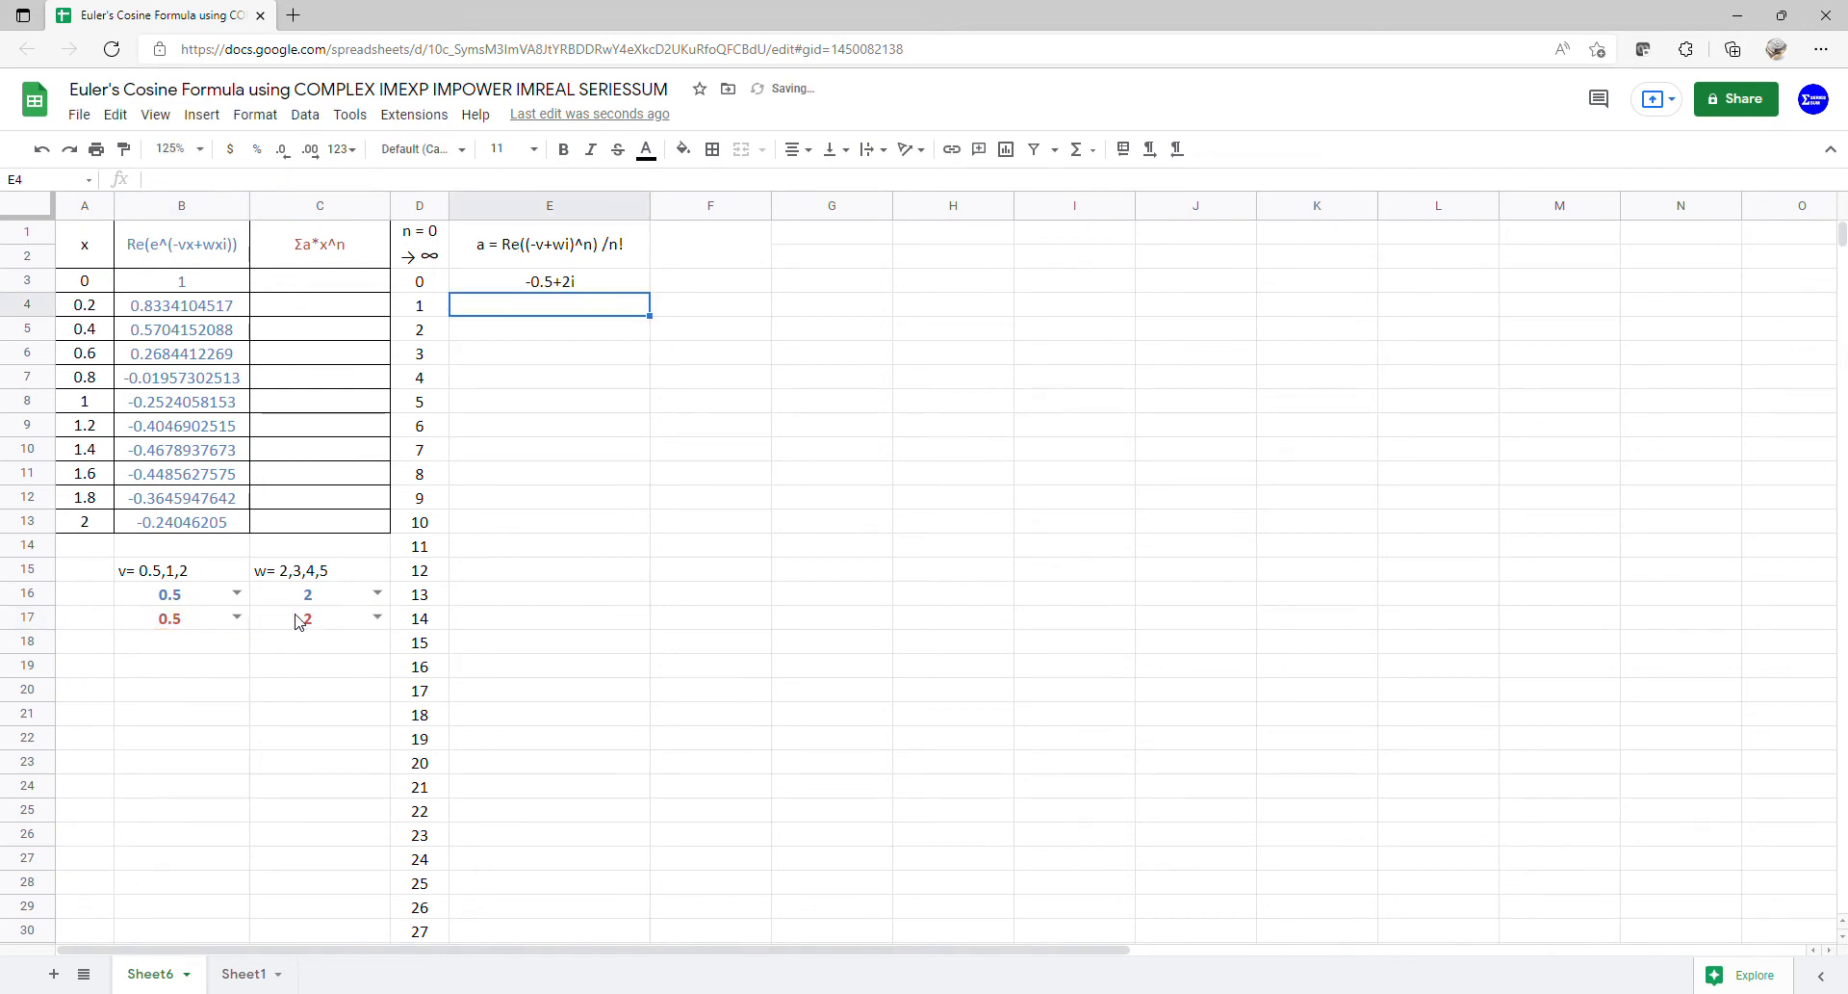
pyautogui.click(551, 284)
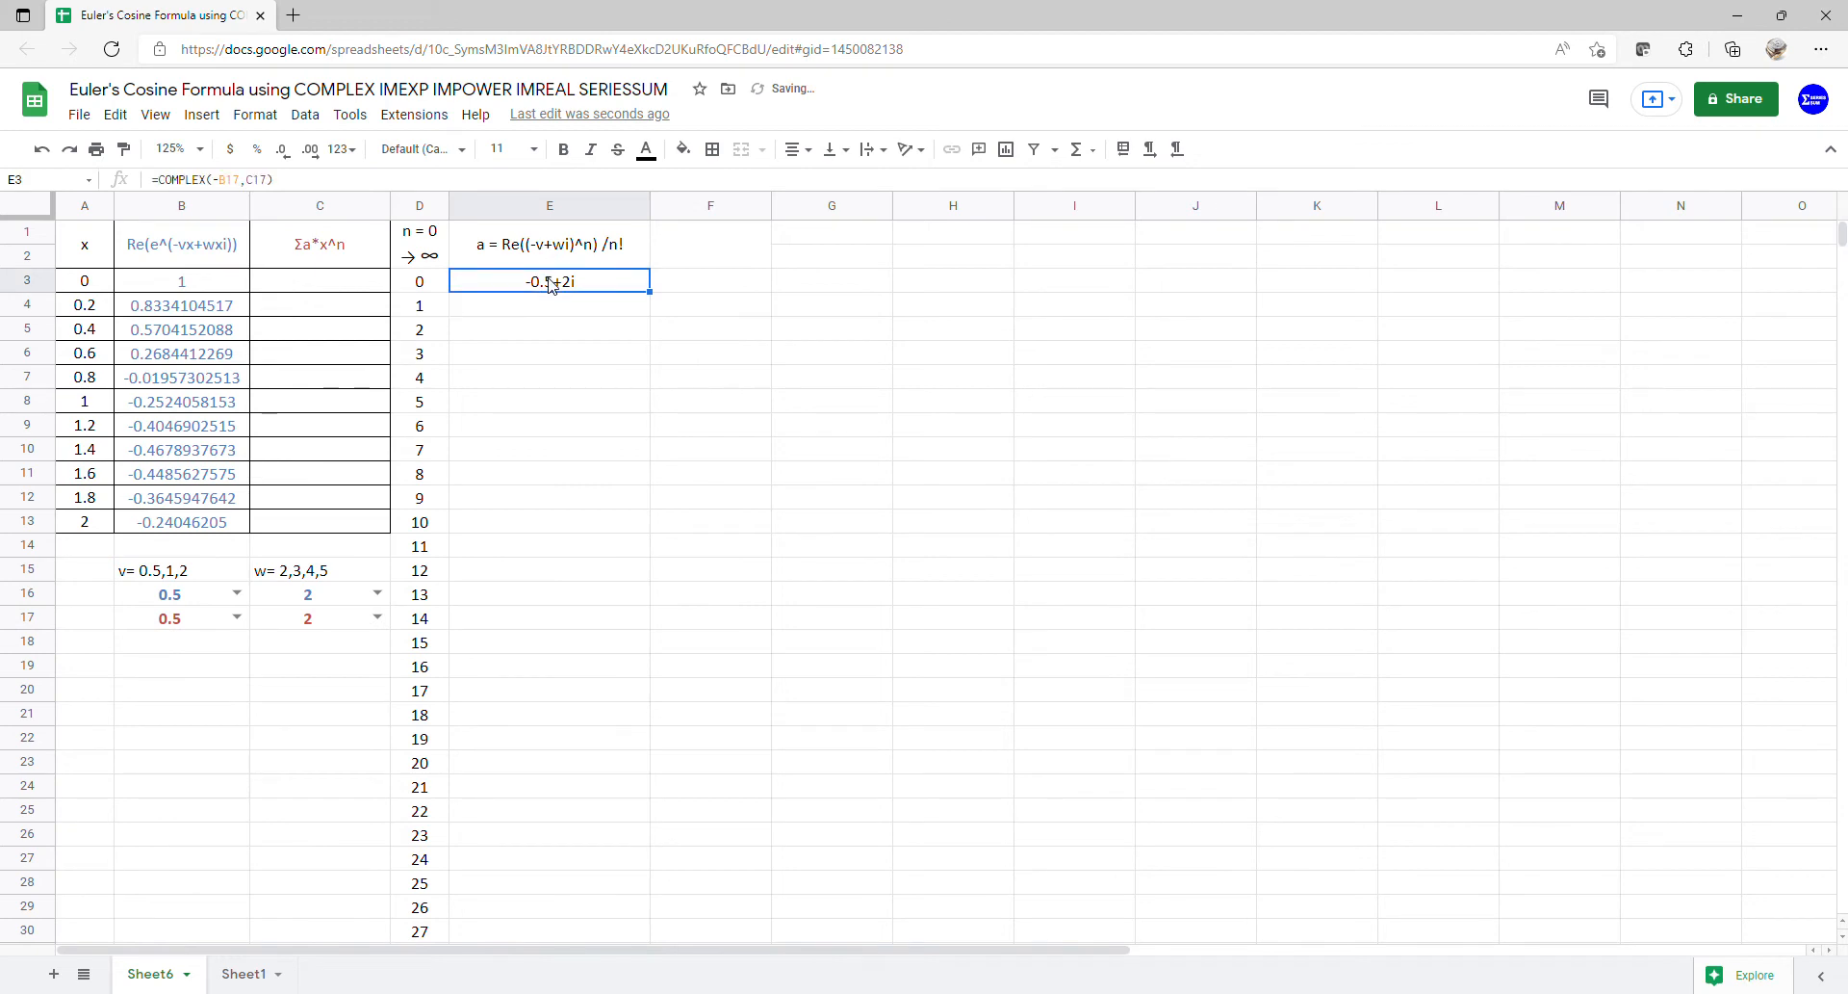
pyautogui.click(166, 184)
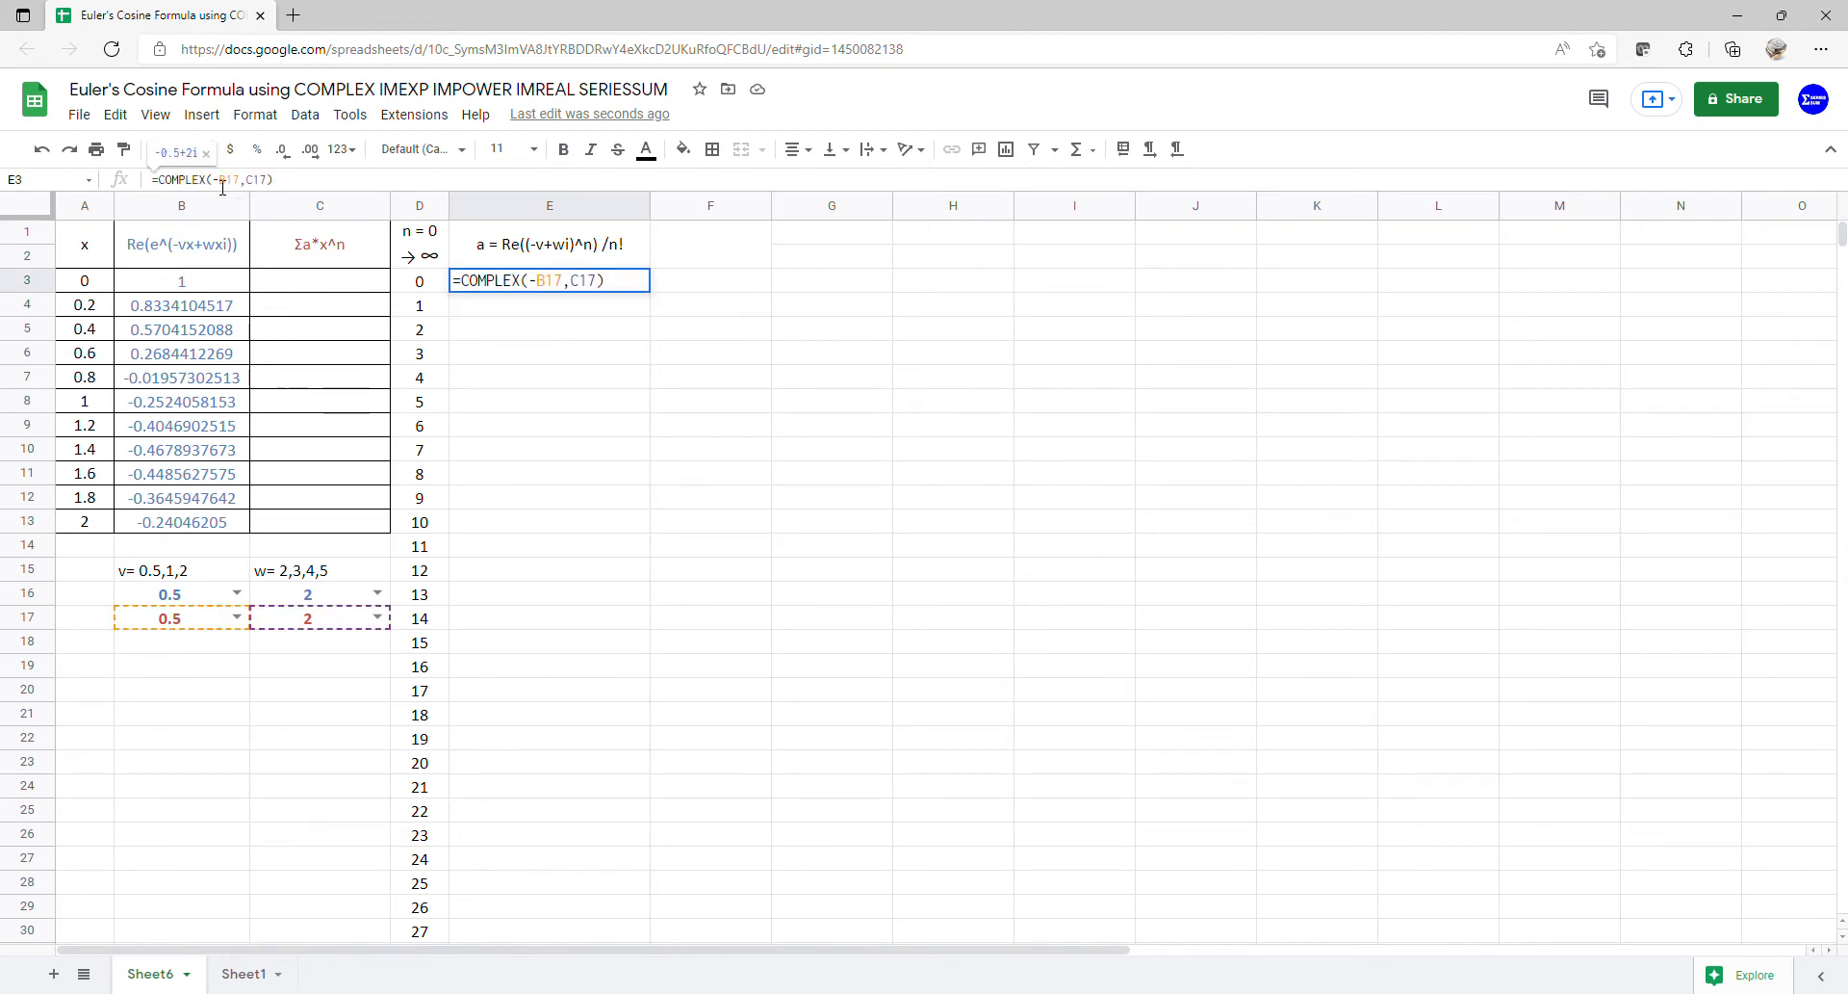
pyautogui.write('(')
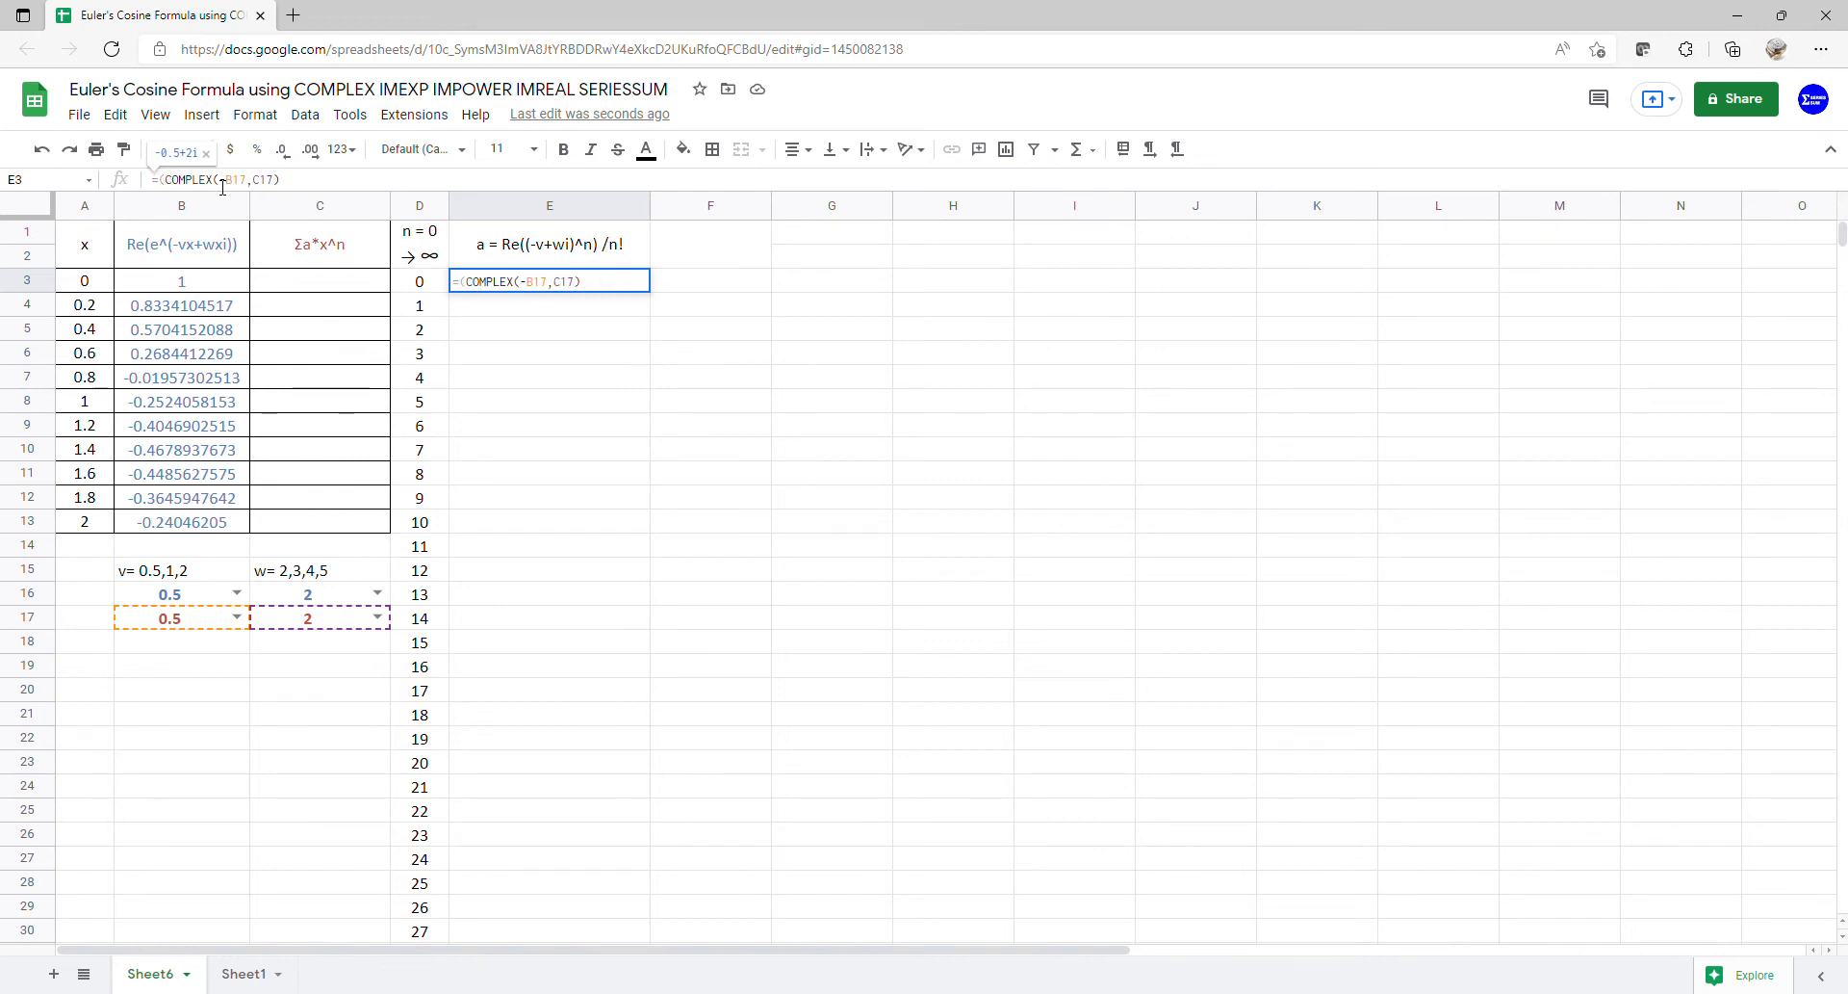
# - Wrap E3's COMPLEX(-B17,C17) in ARRAYFORMULA, keeping the result -0.5+2i
pyautogui.press('End')
pyautogui.write('arr')
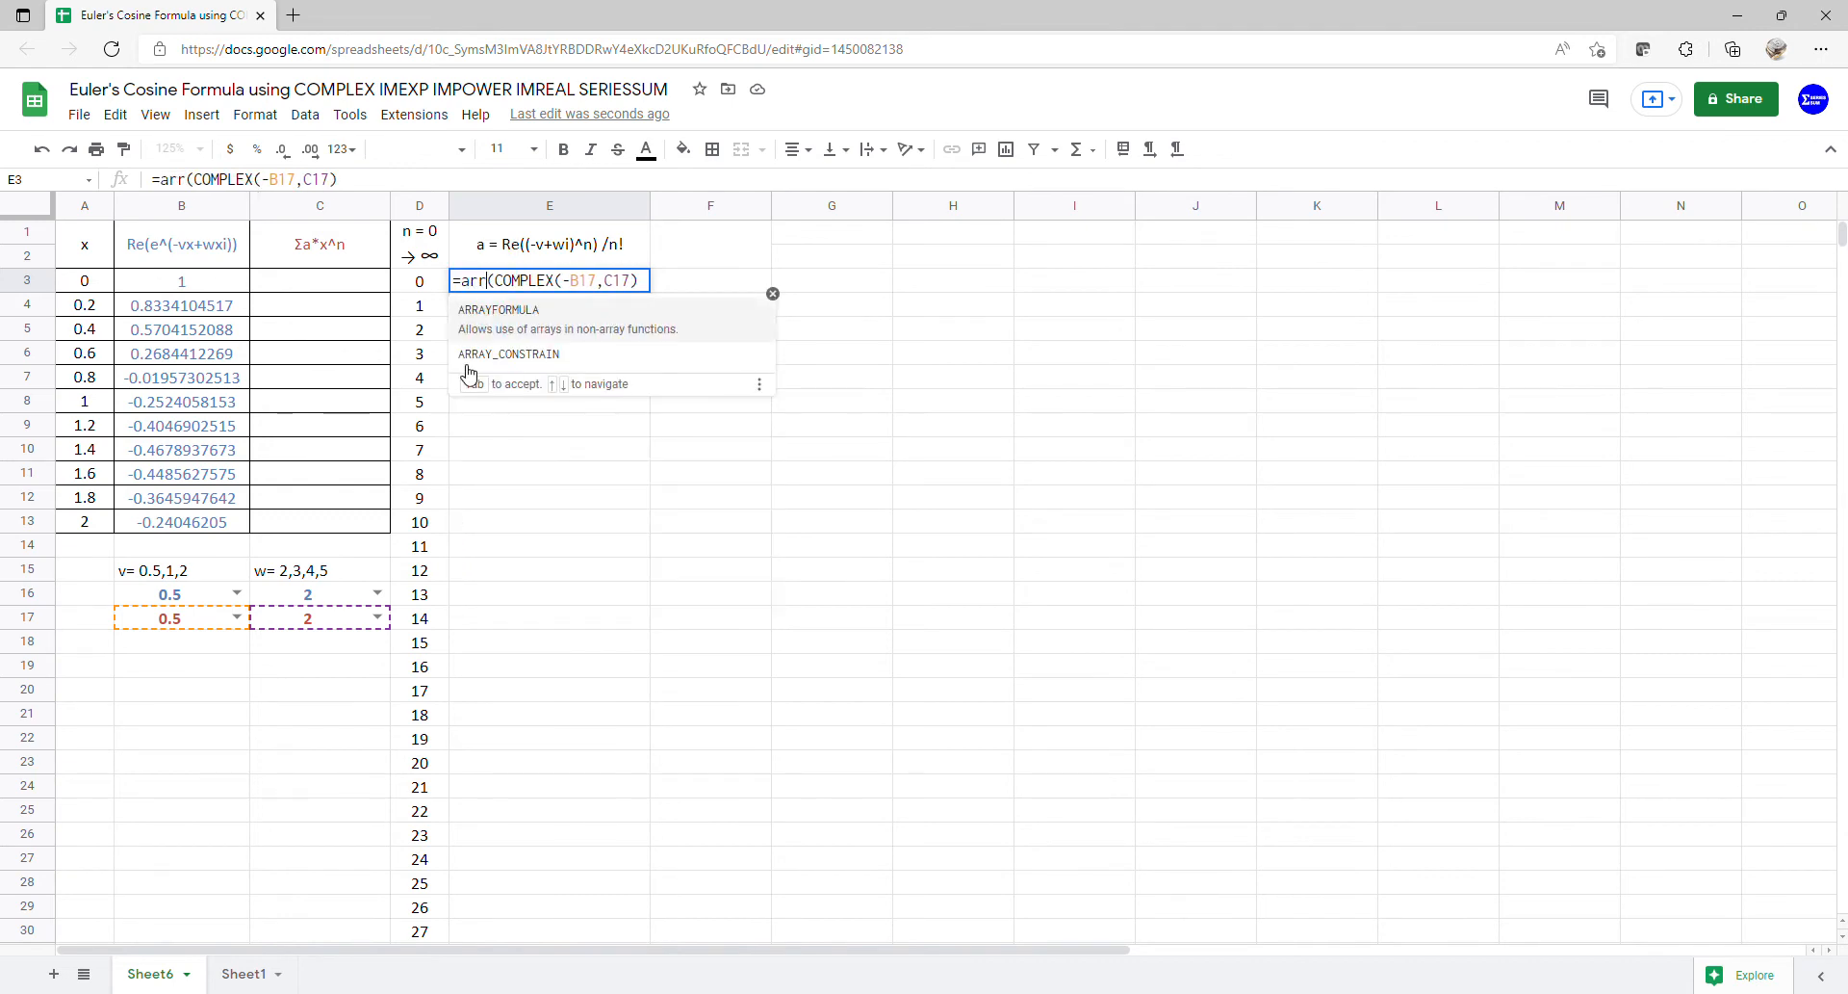
pyautogui.click(500, 315)
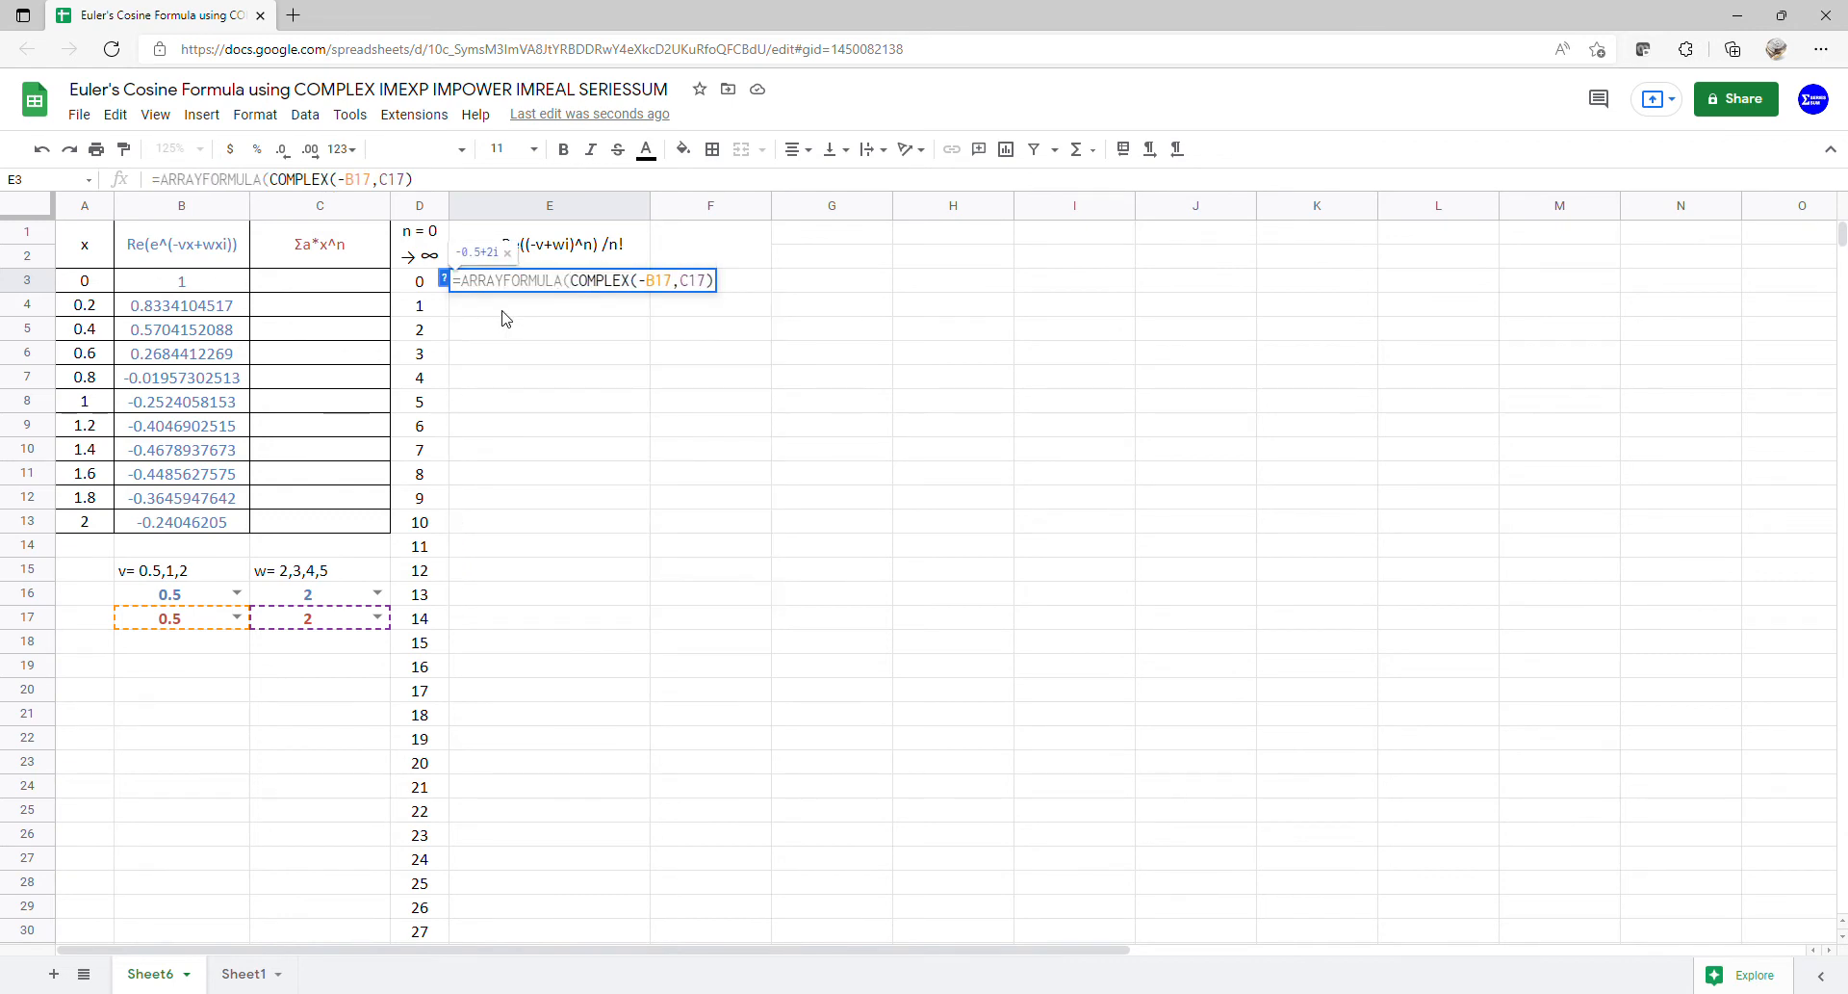
pyautogui.press('Return')
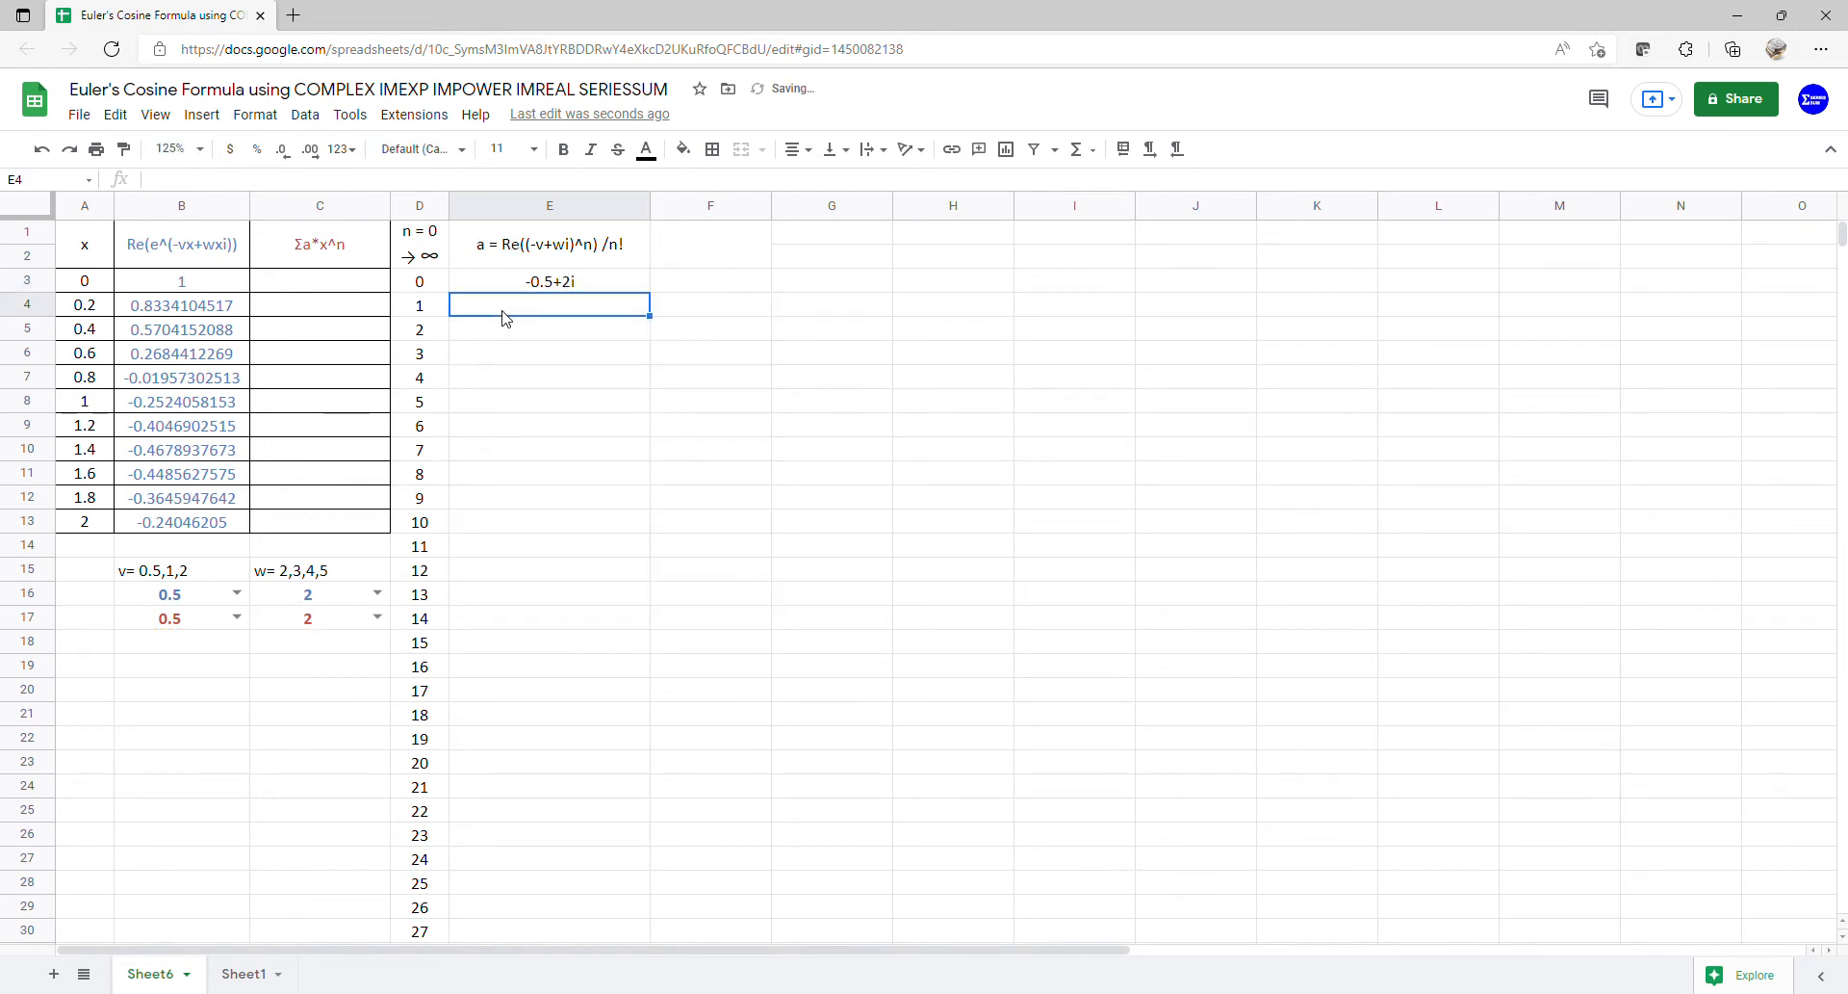
pyautogui.click(566, 285)
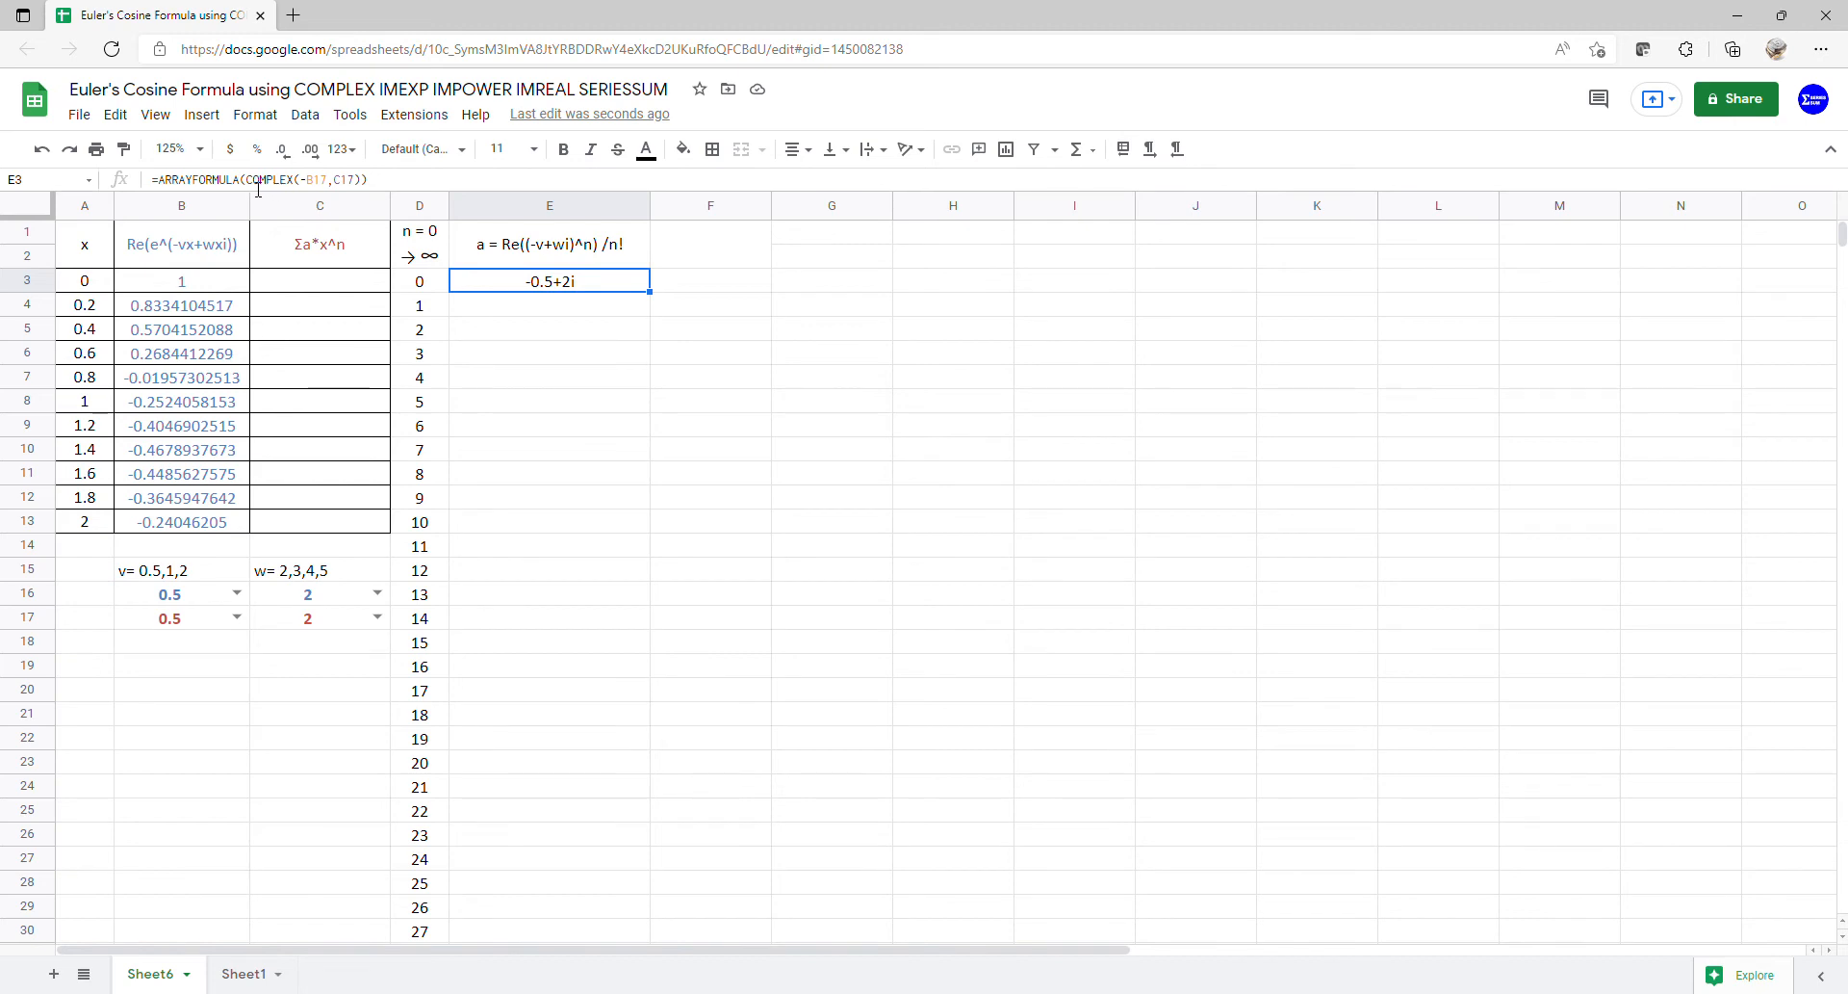
# - Wrap E3's complex number in IMPOWER with D3:D30 as exponents, giving 1, -0.5+2i, -3.75-2i…
pyautogui.doubleClick(599, 289)
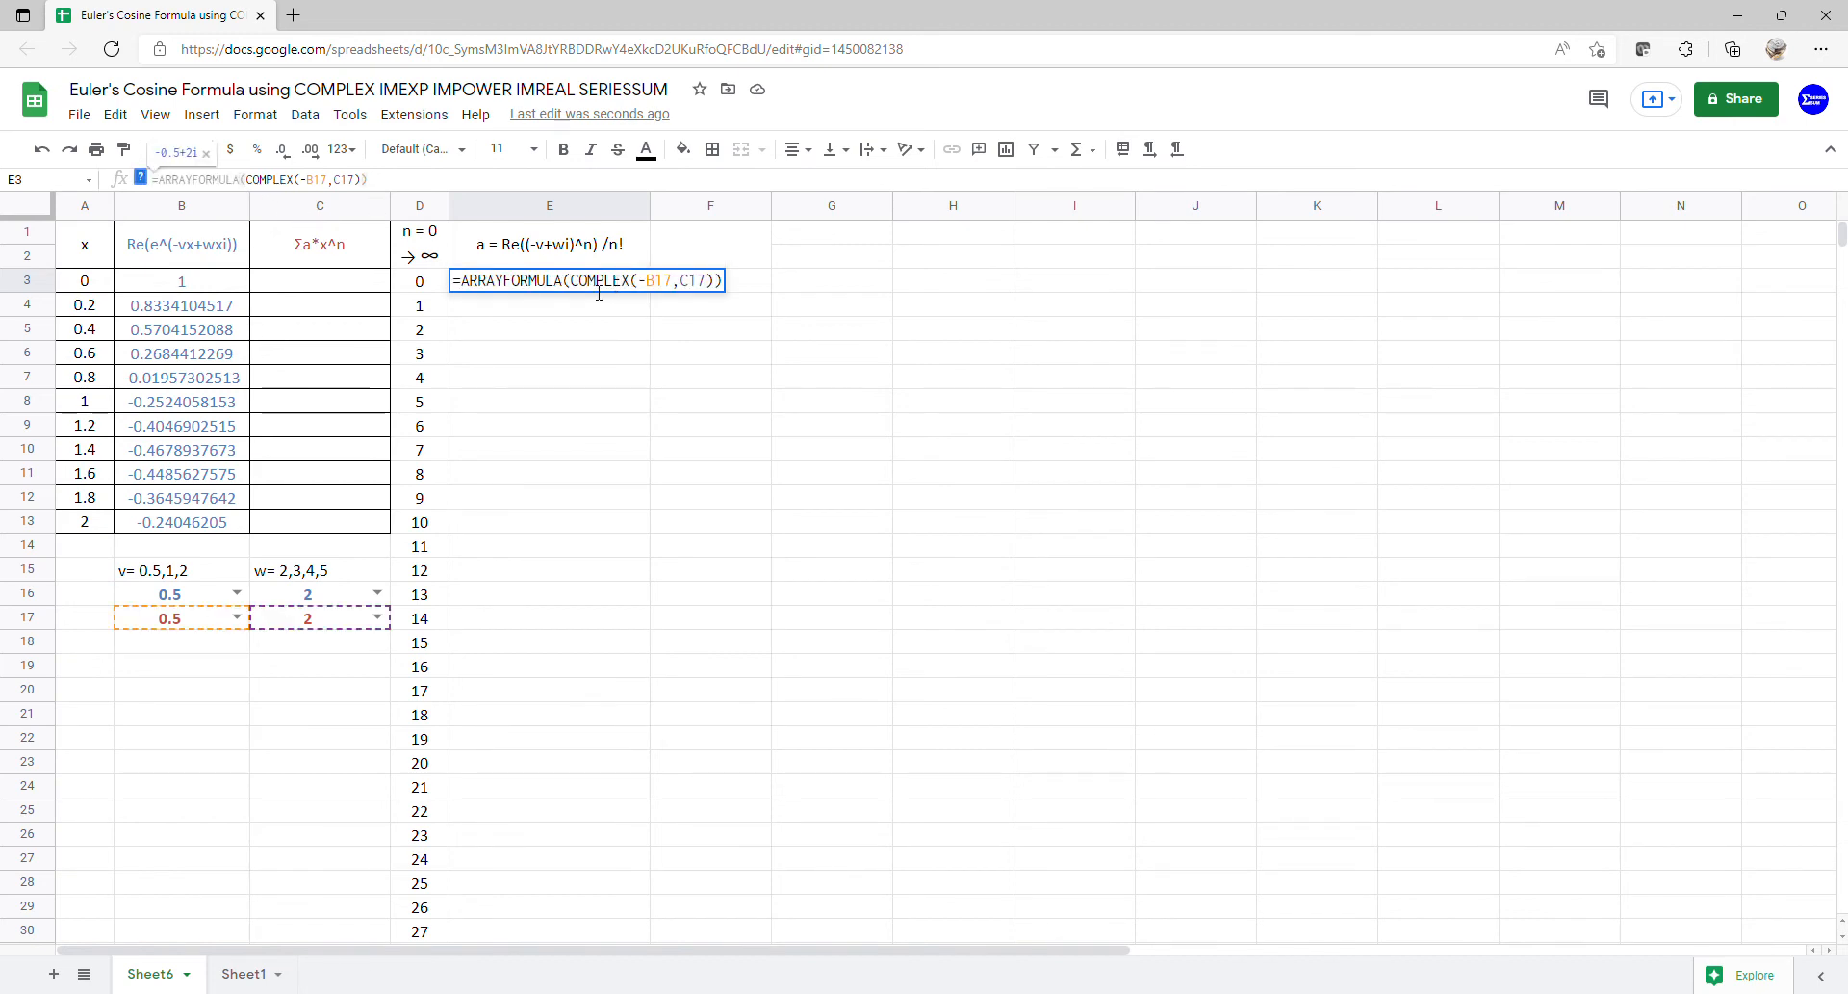
pyautogui.click(570, 288)
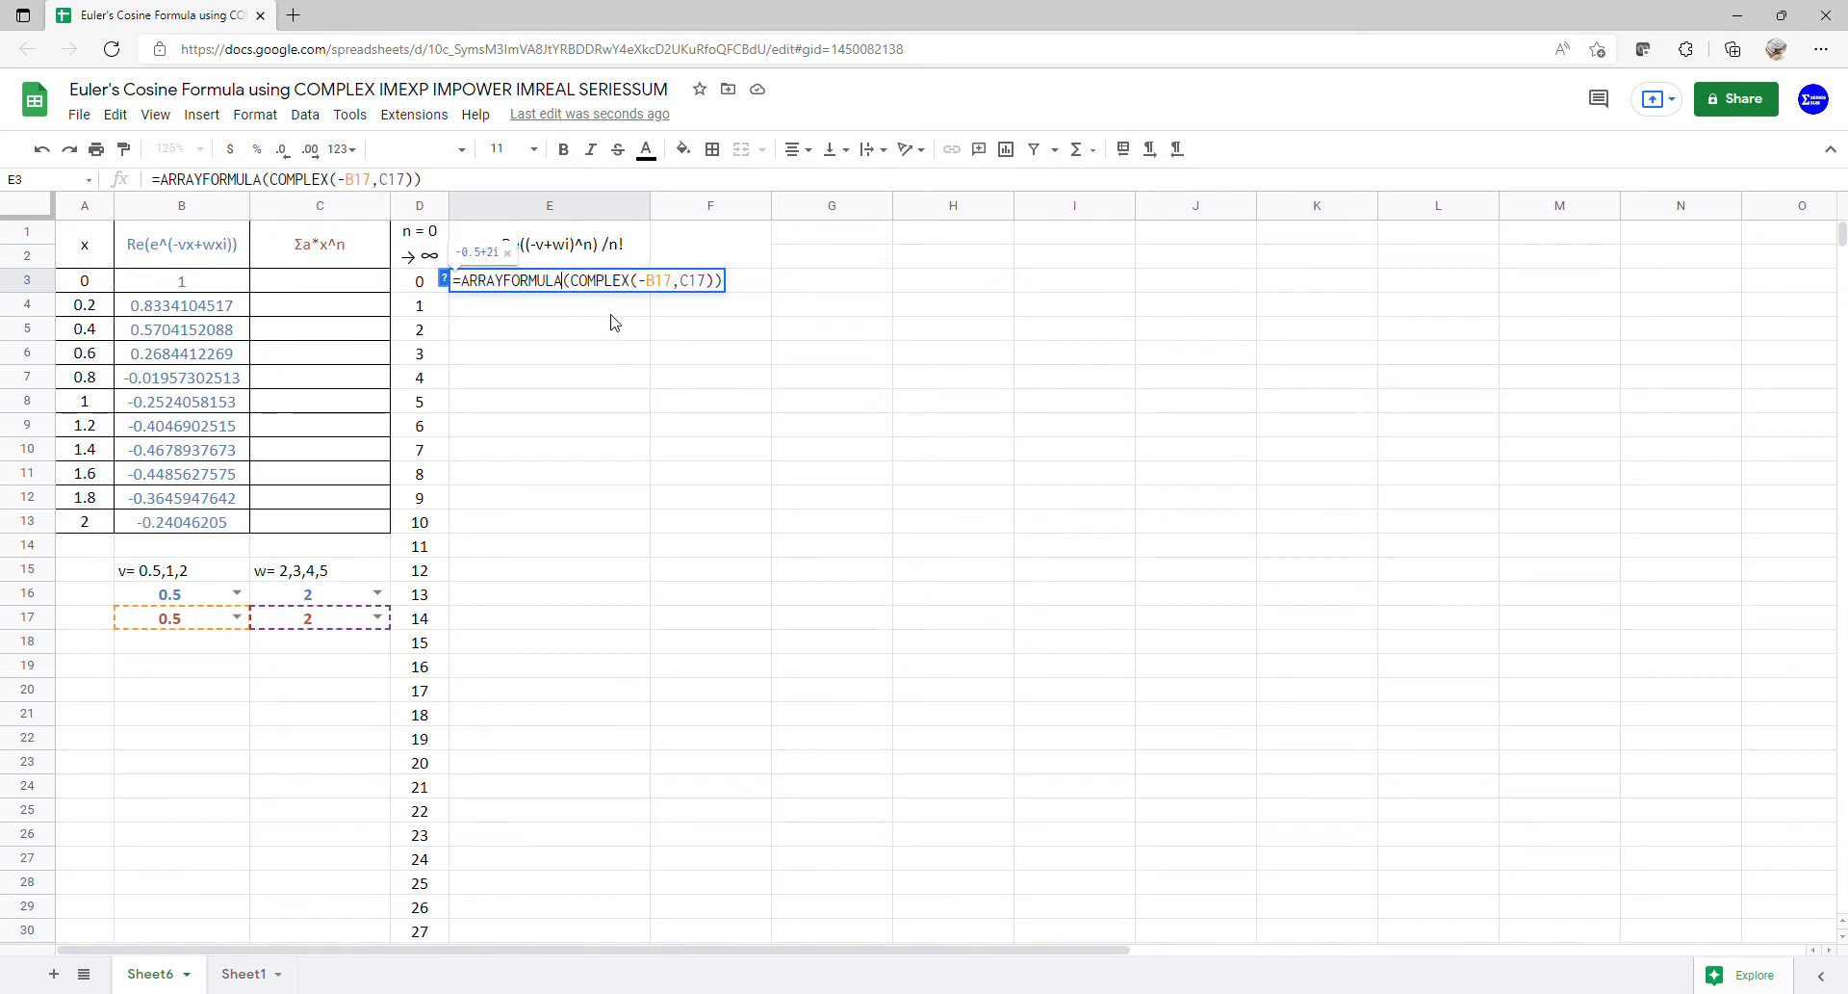
pyautogui.write('(im')
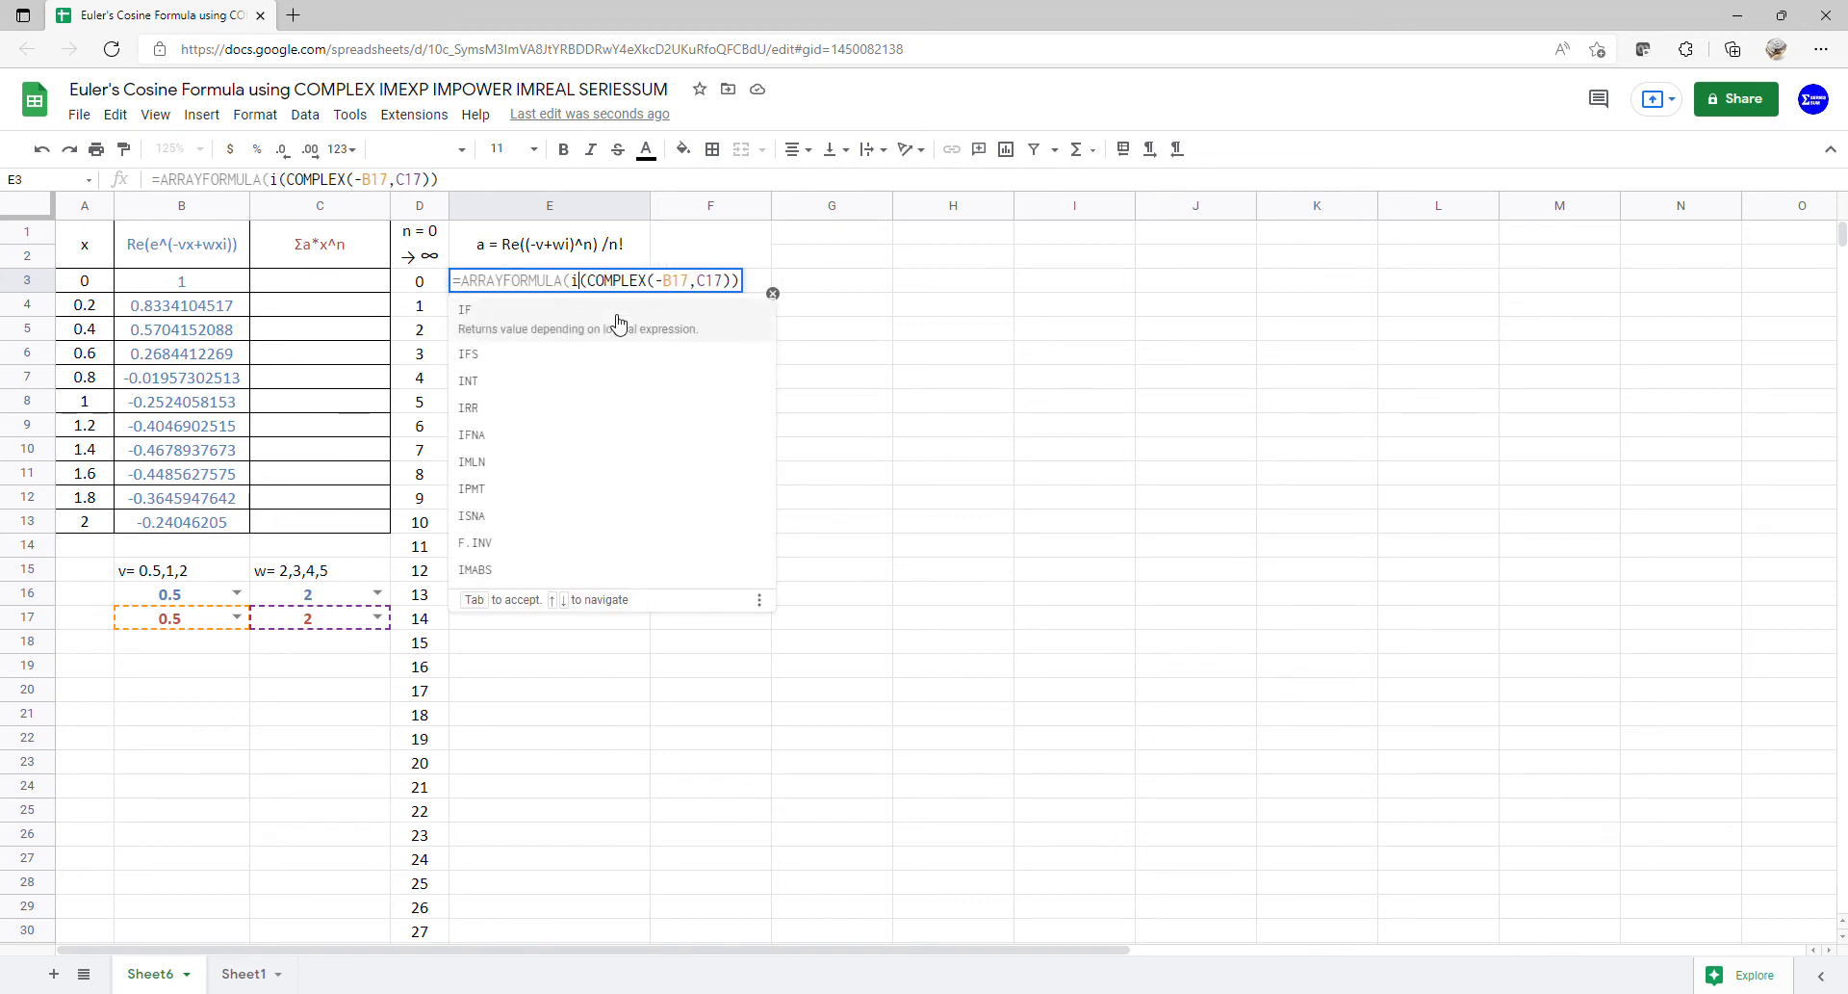
pyautogui.write('p')
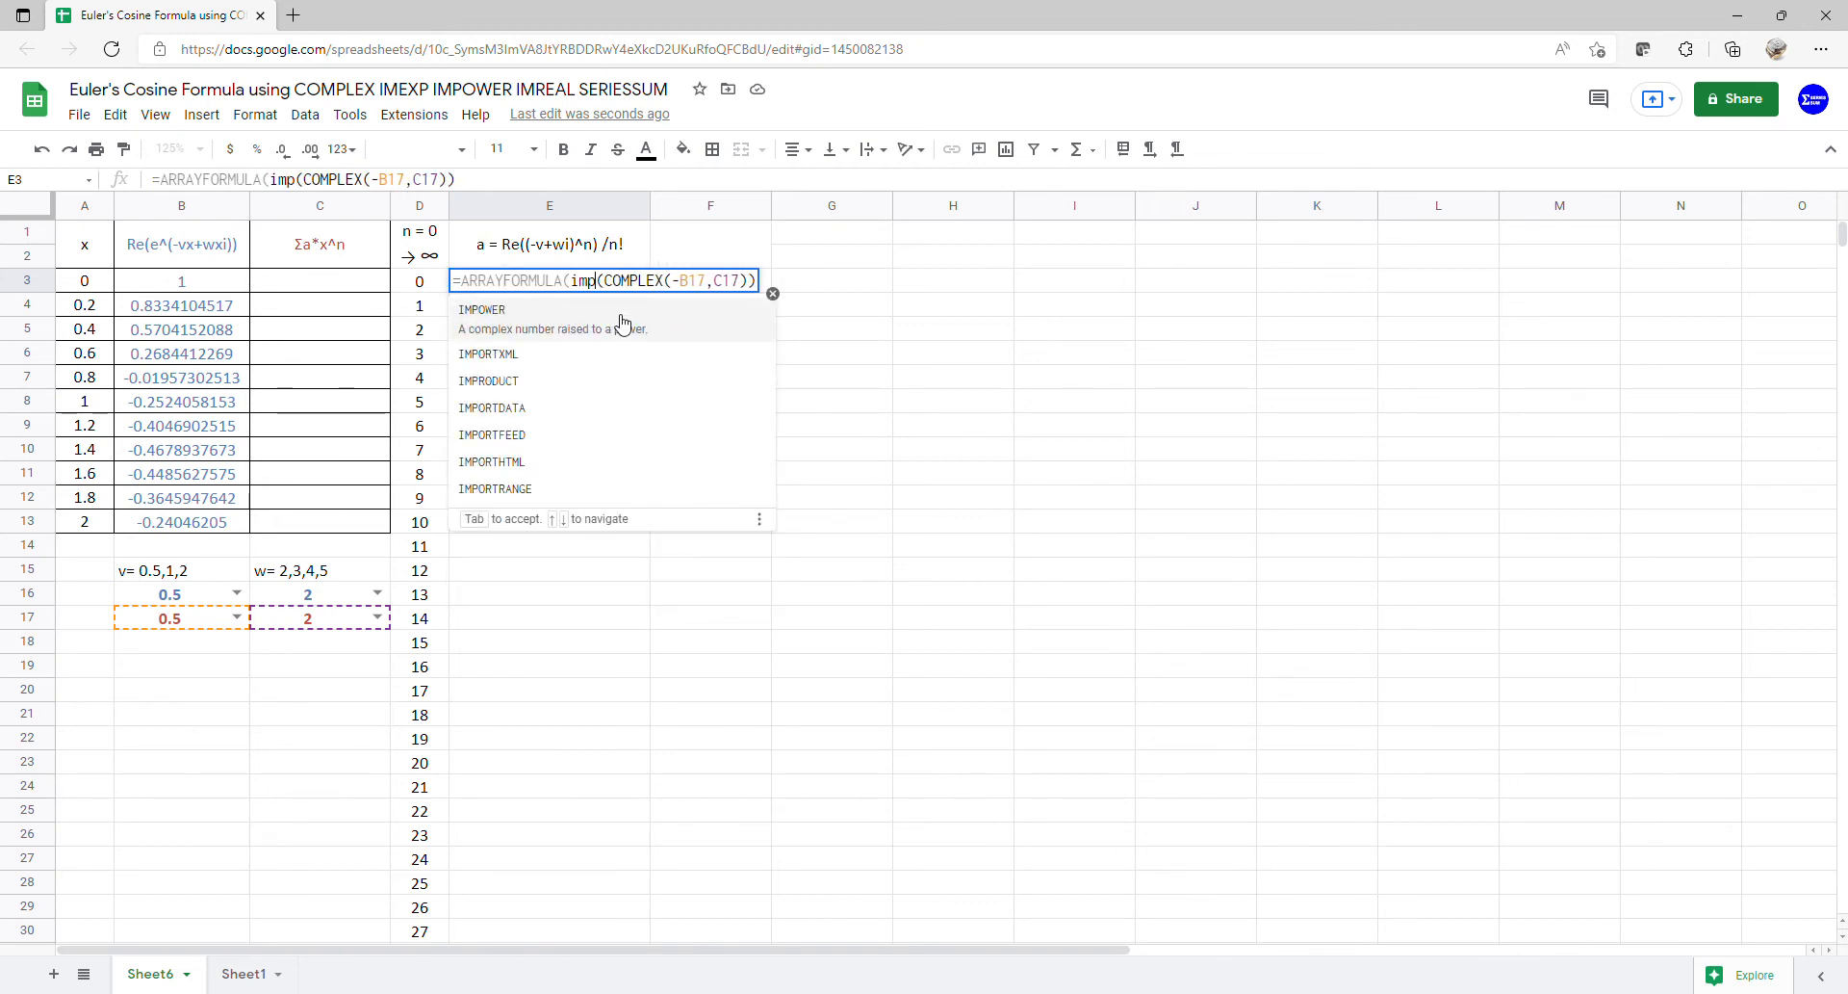
pyautogui.click(618, 322)
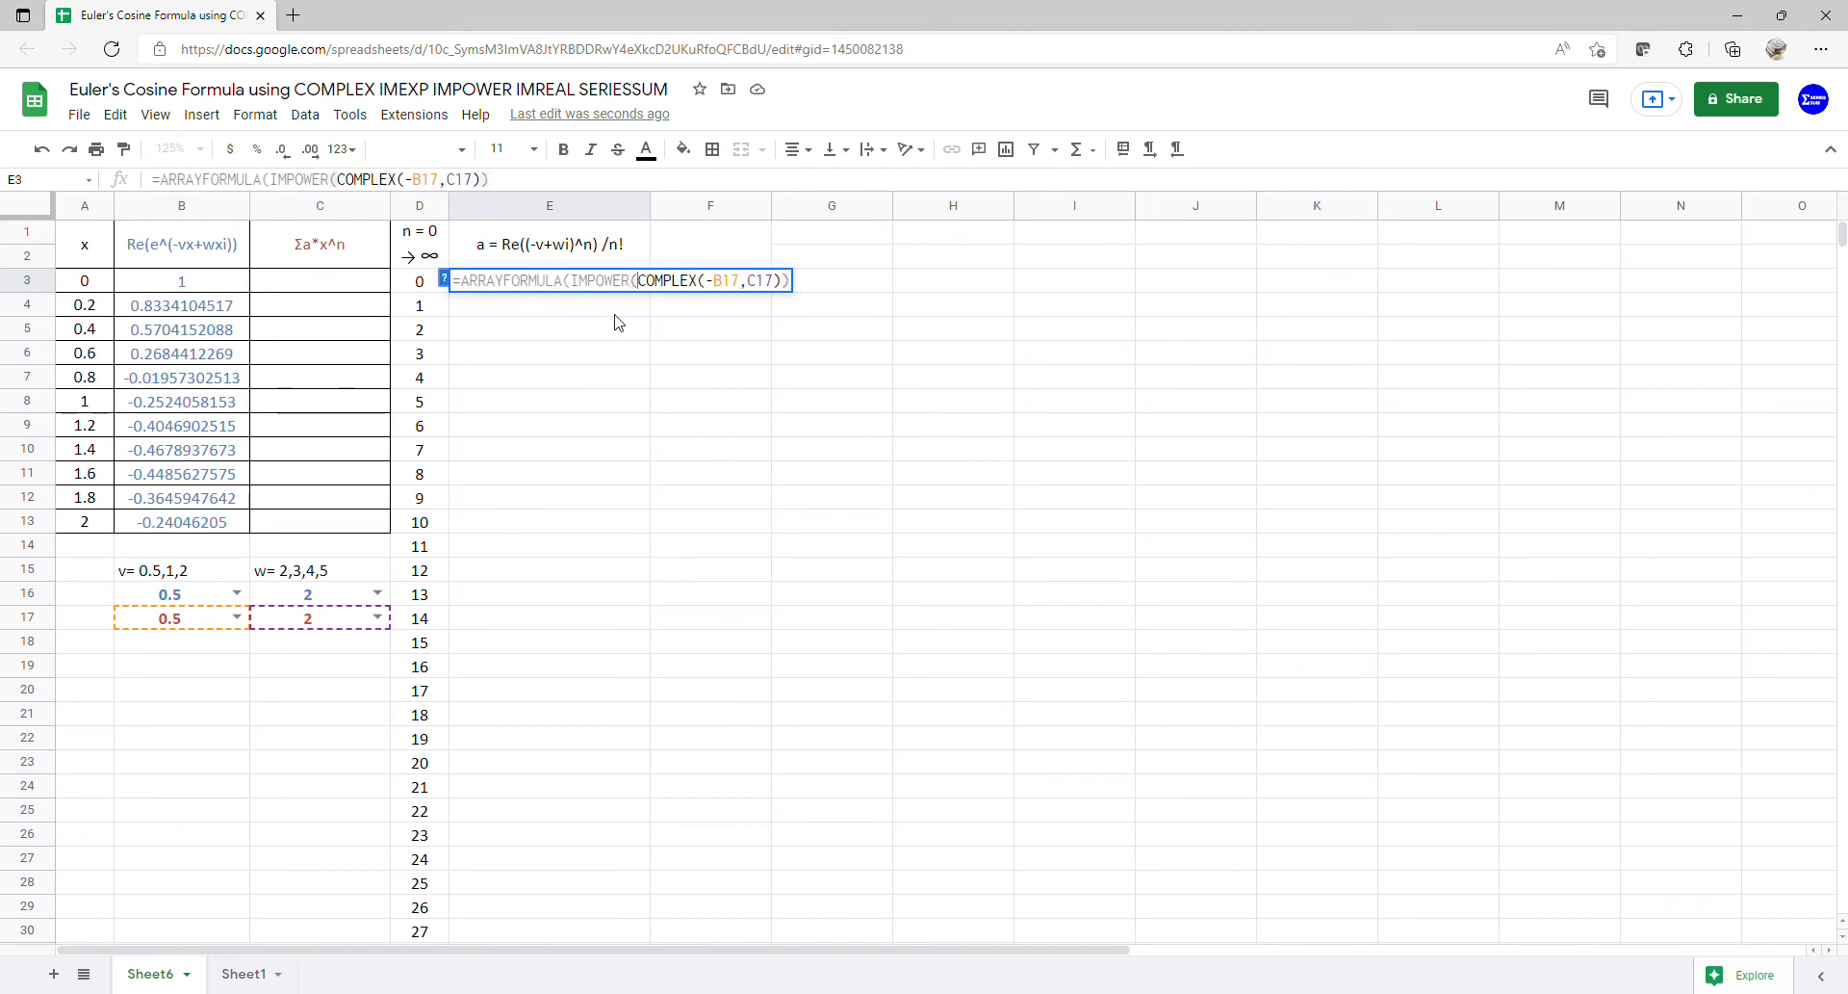
pyautogui.click(785, 288)
pyautogui.write(',')
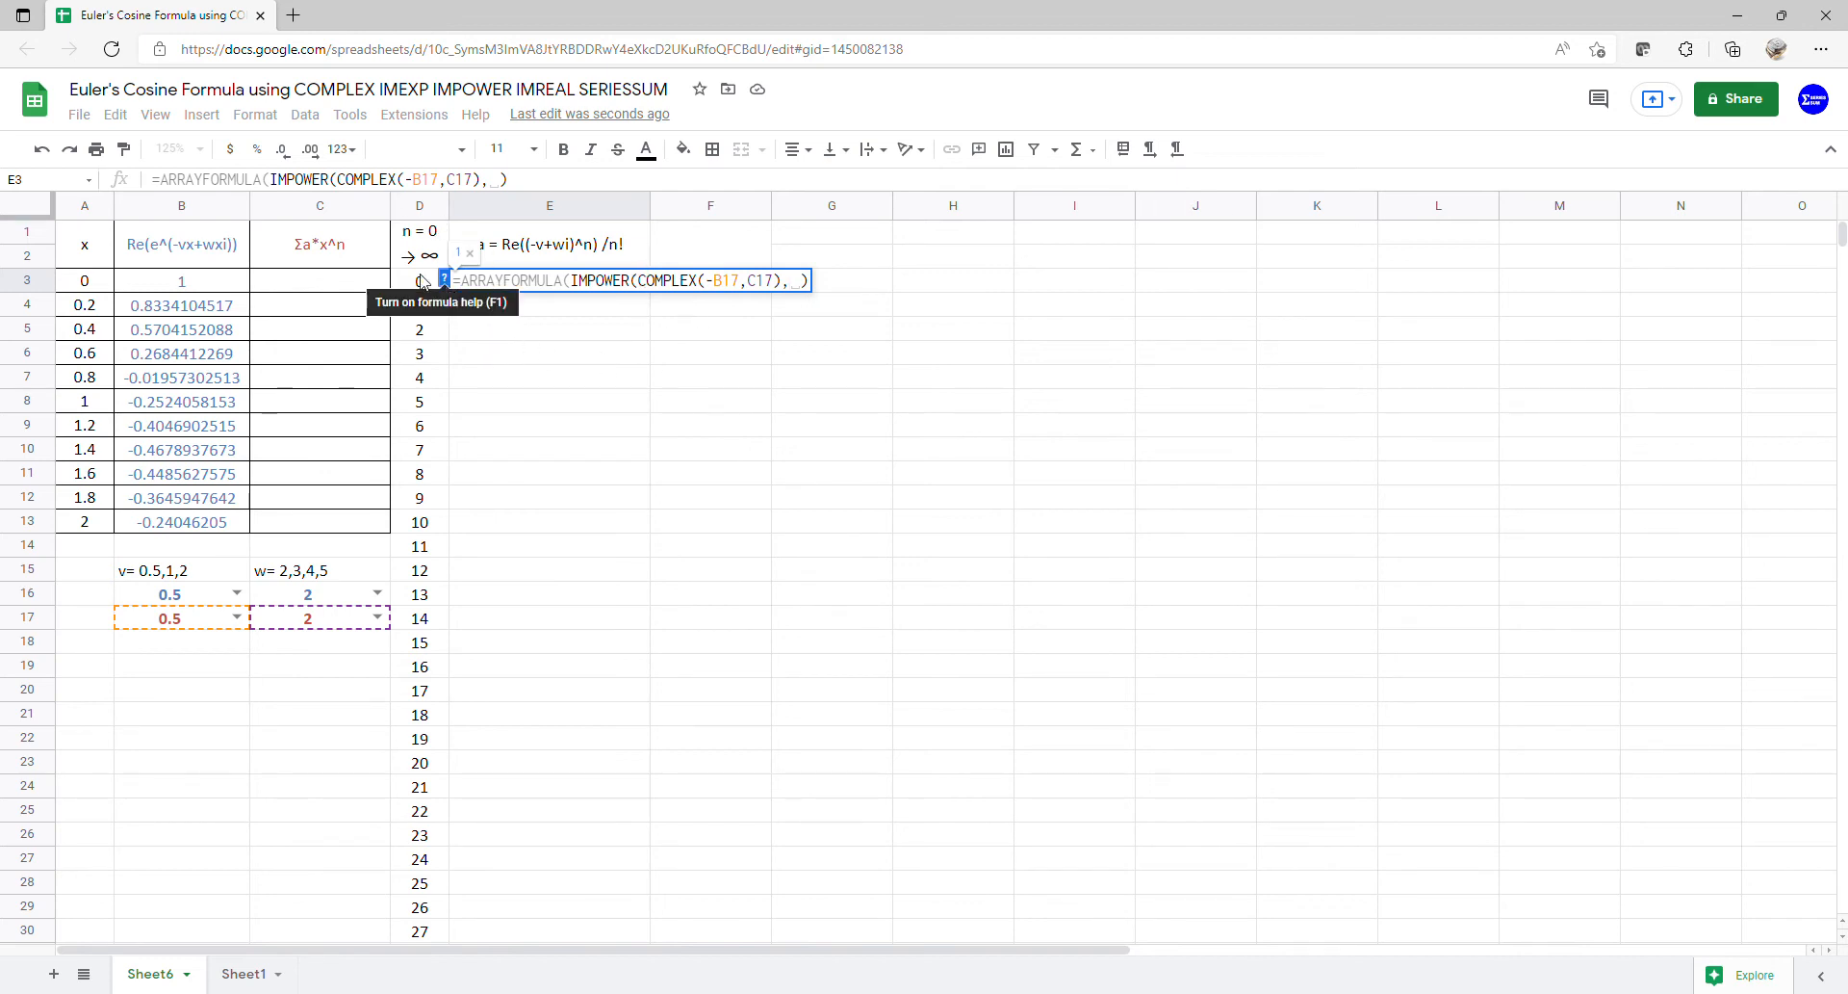
pyautogui.moveTo(420, 281); pyautogui.dragTo(420, 927)
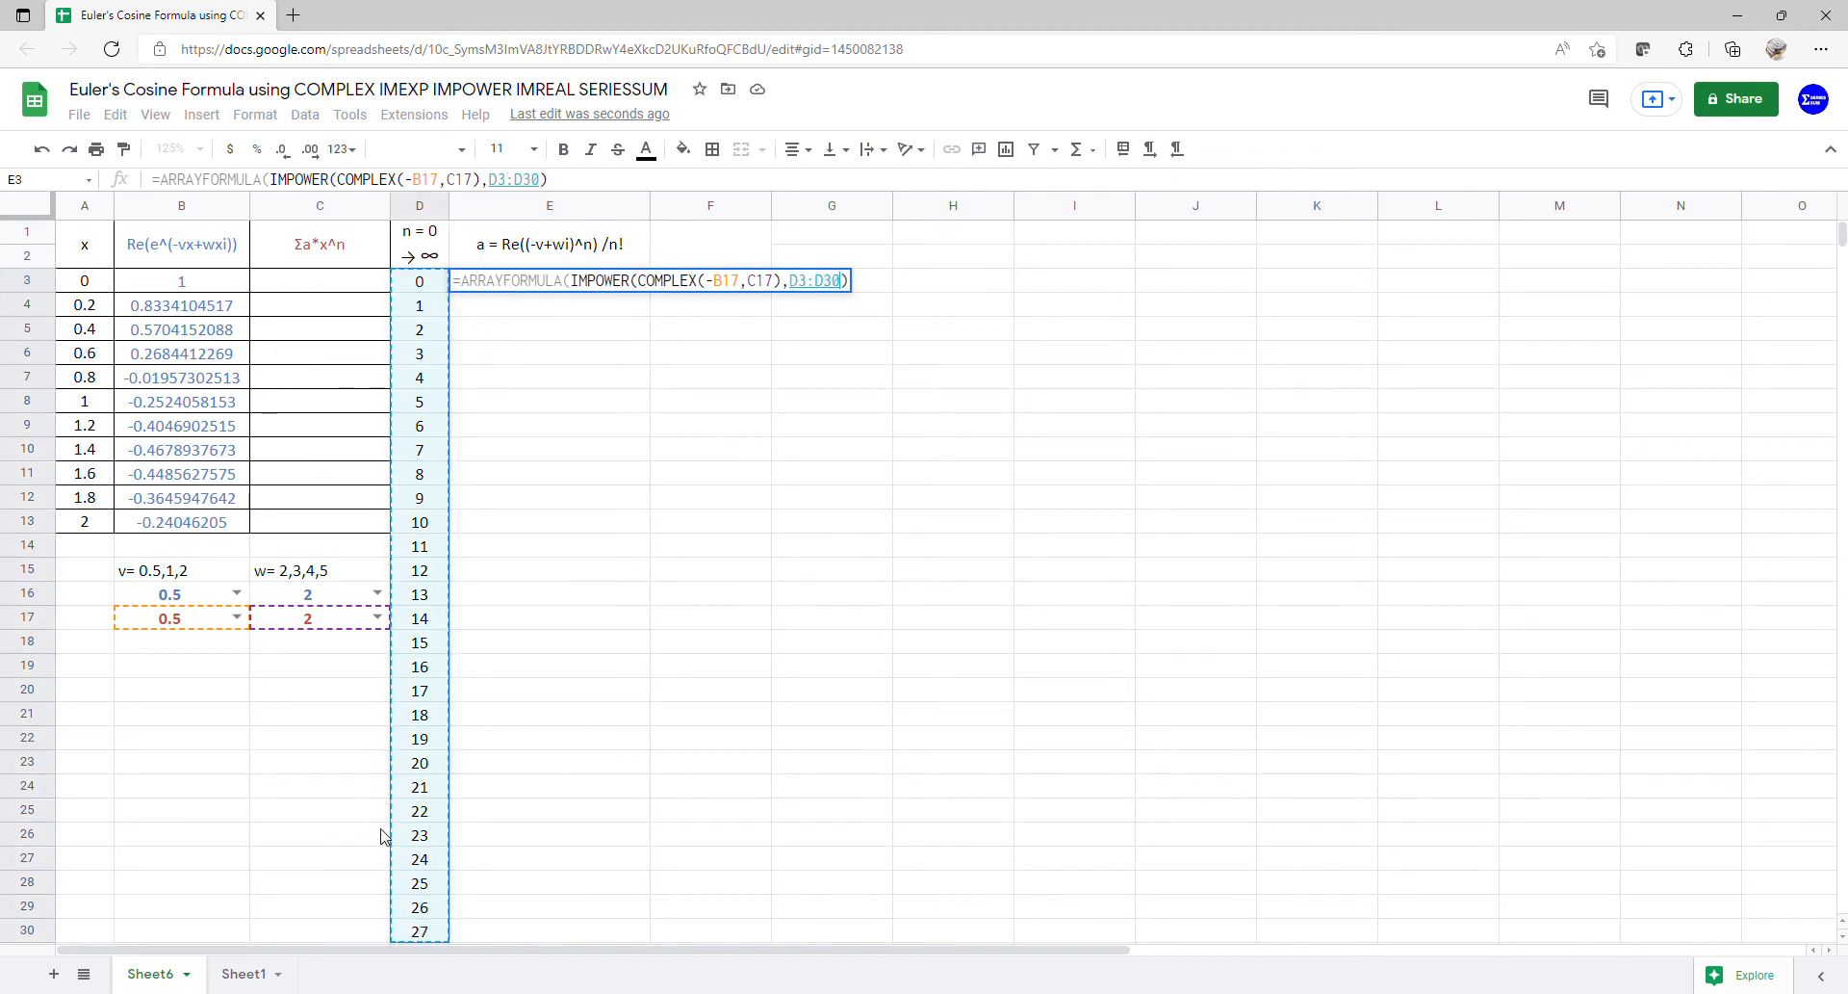
pyautogui.press('Return')
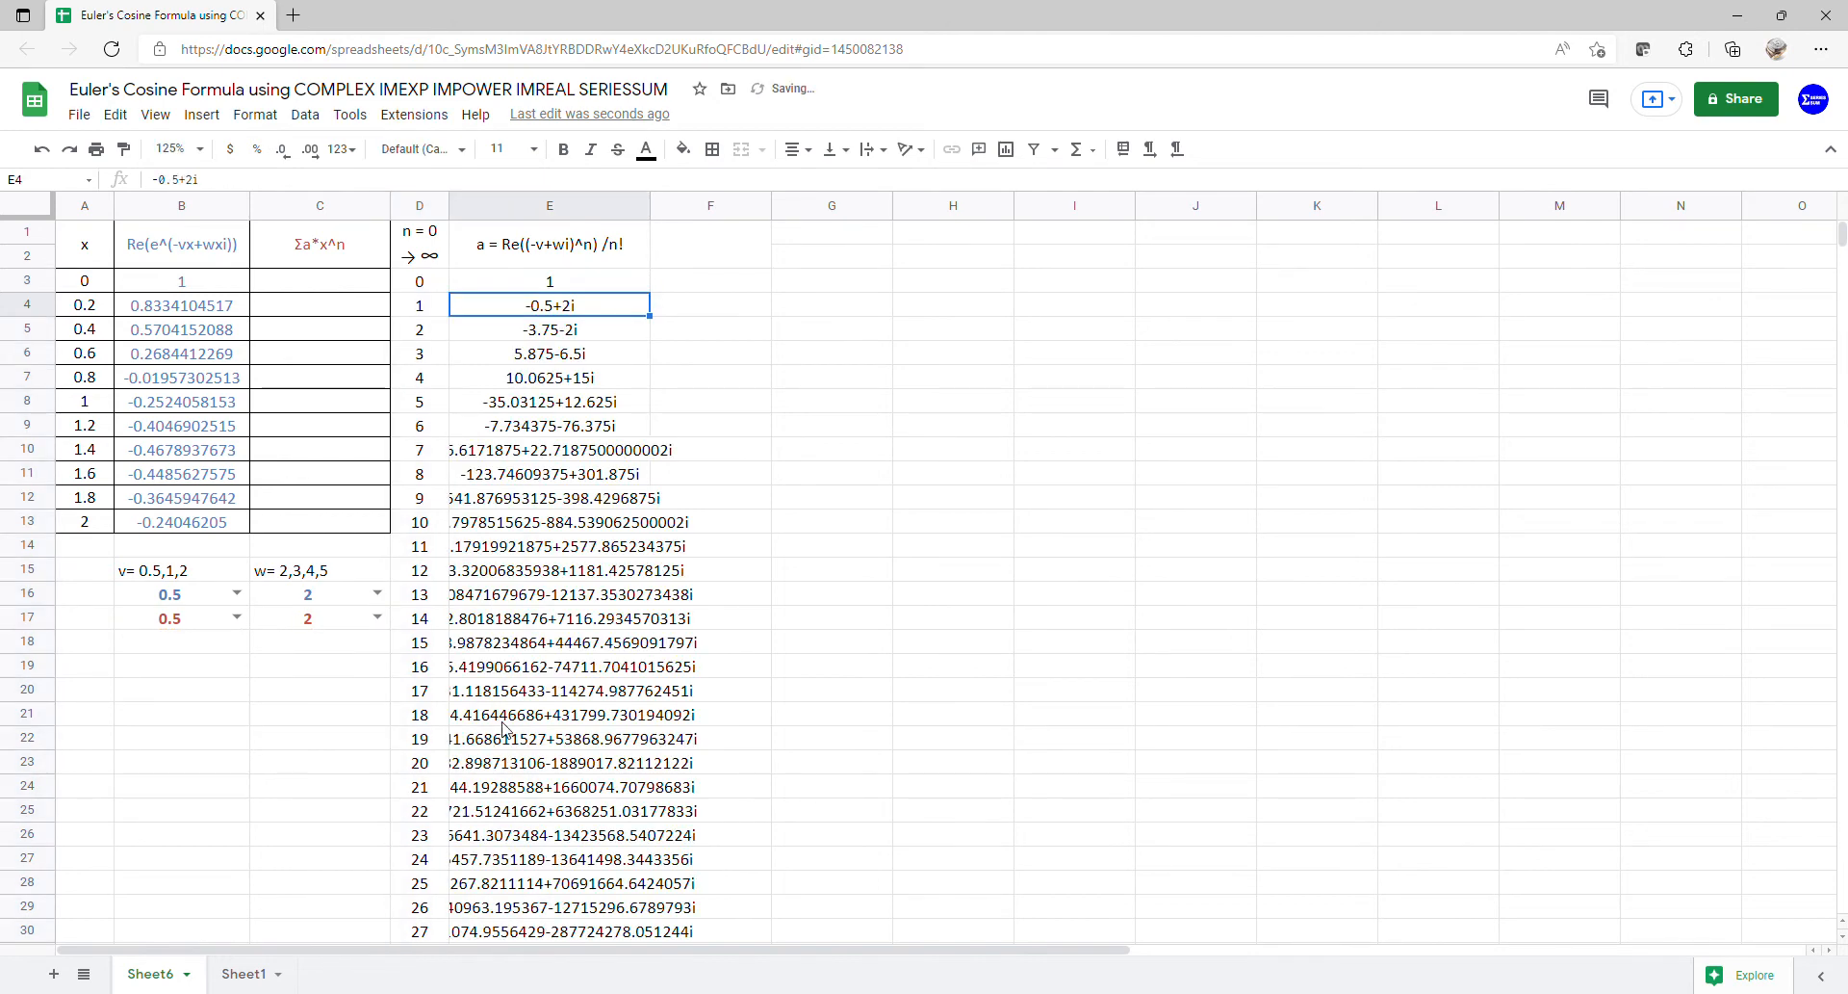
pyautogui.click(574, 287)
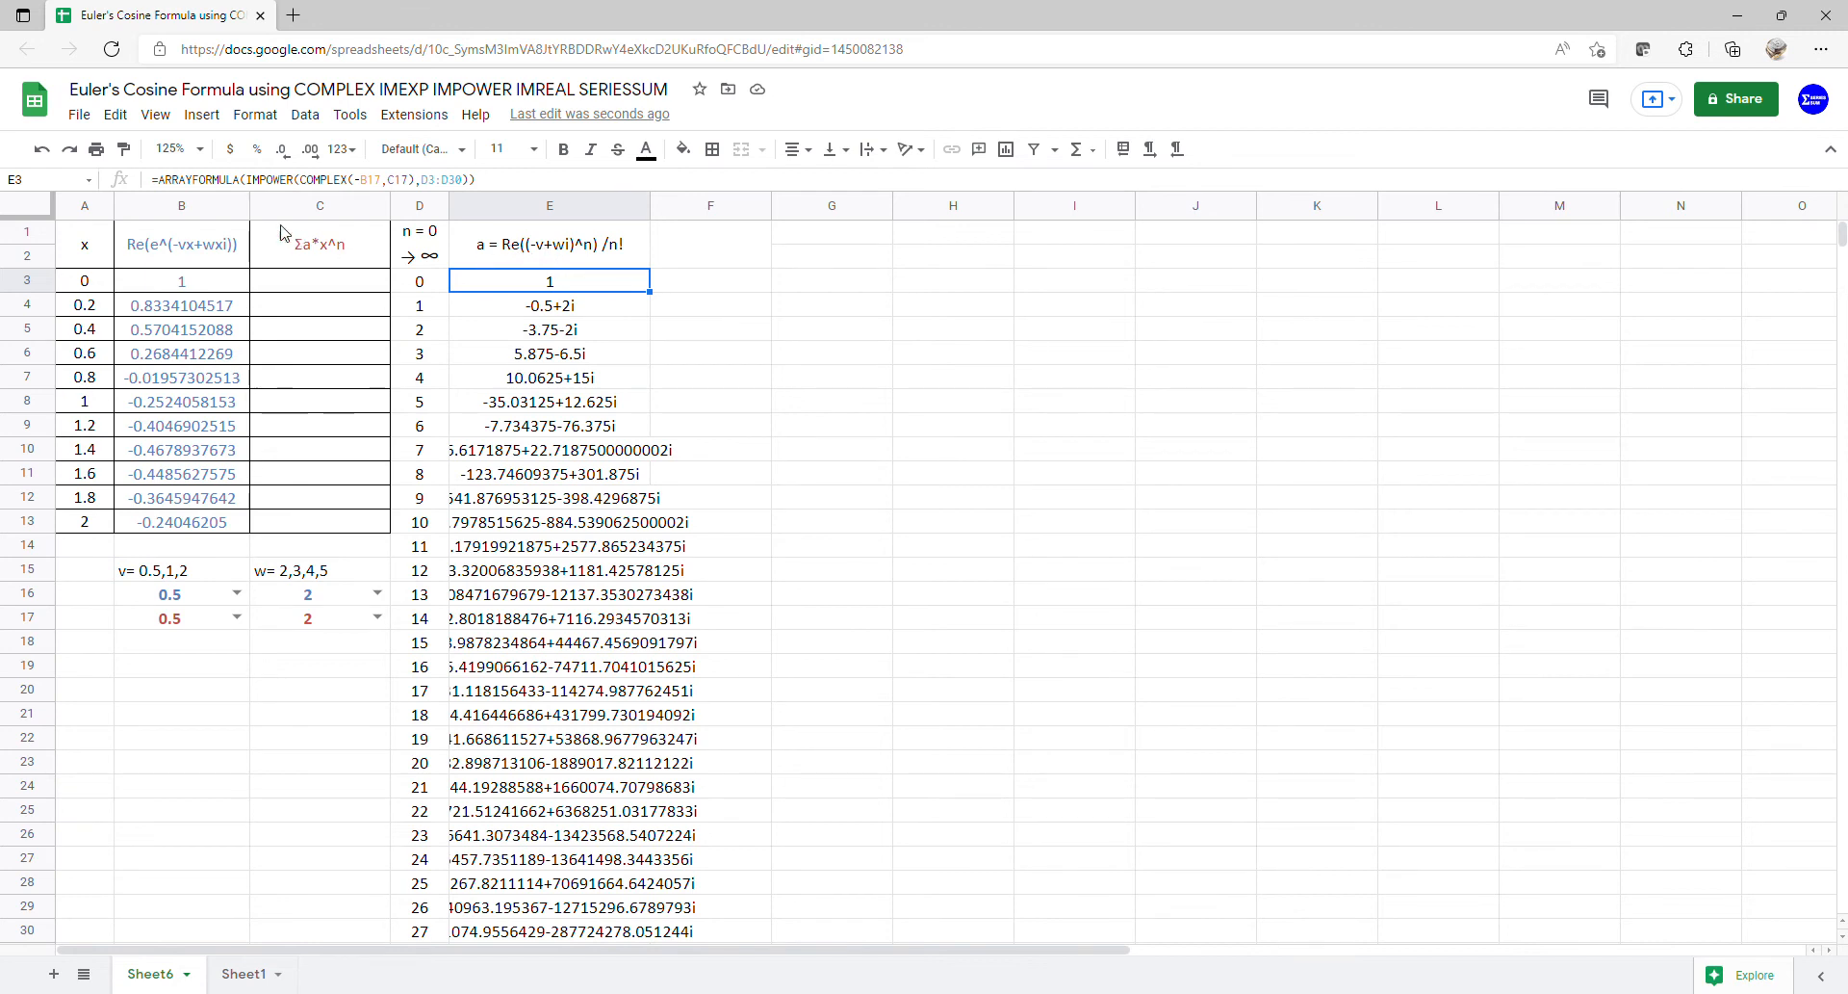
# - Wrap E3's IMPOWER result in IMREAL so column E lists 1, -0.5, -3.75, 5.875…
pyautogui.click(249, 183)
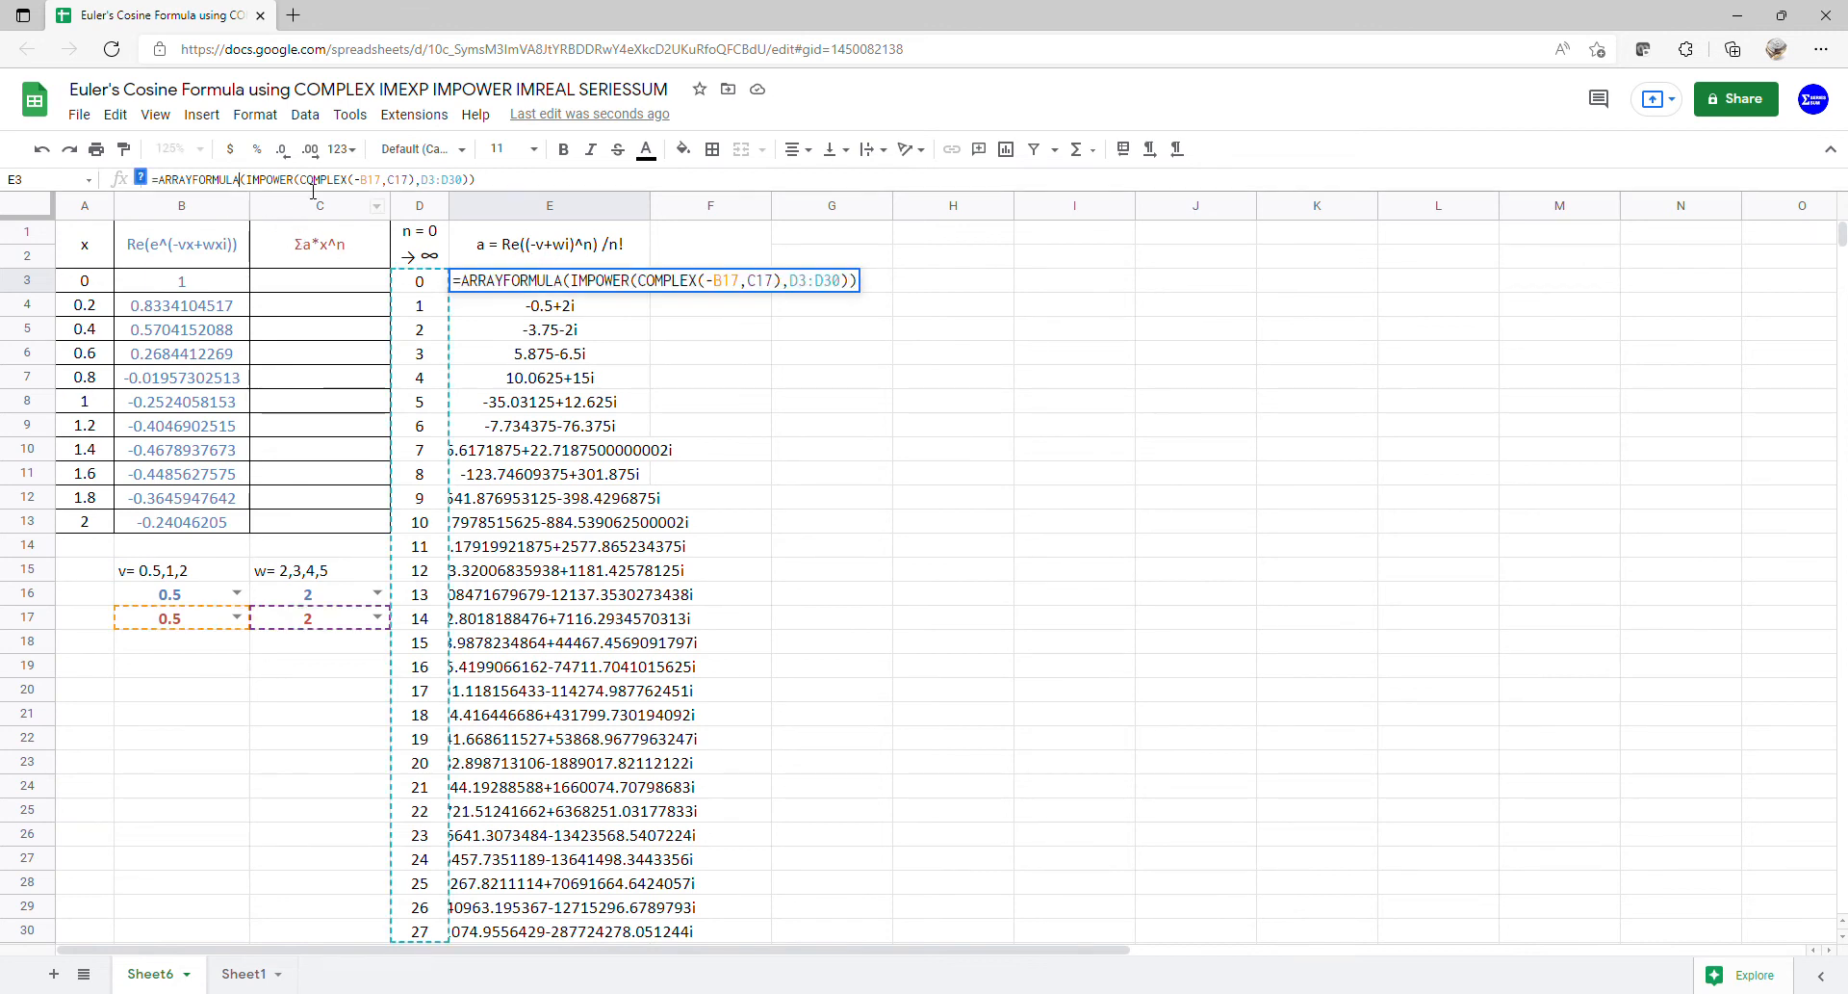
pyautogui.write('(')
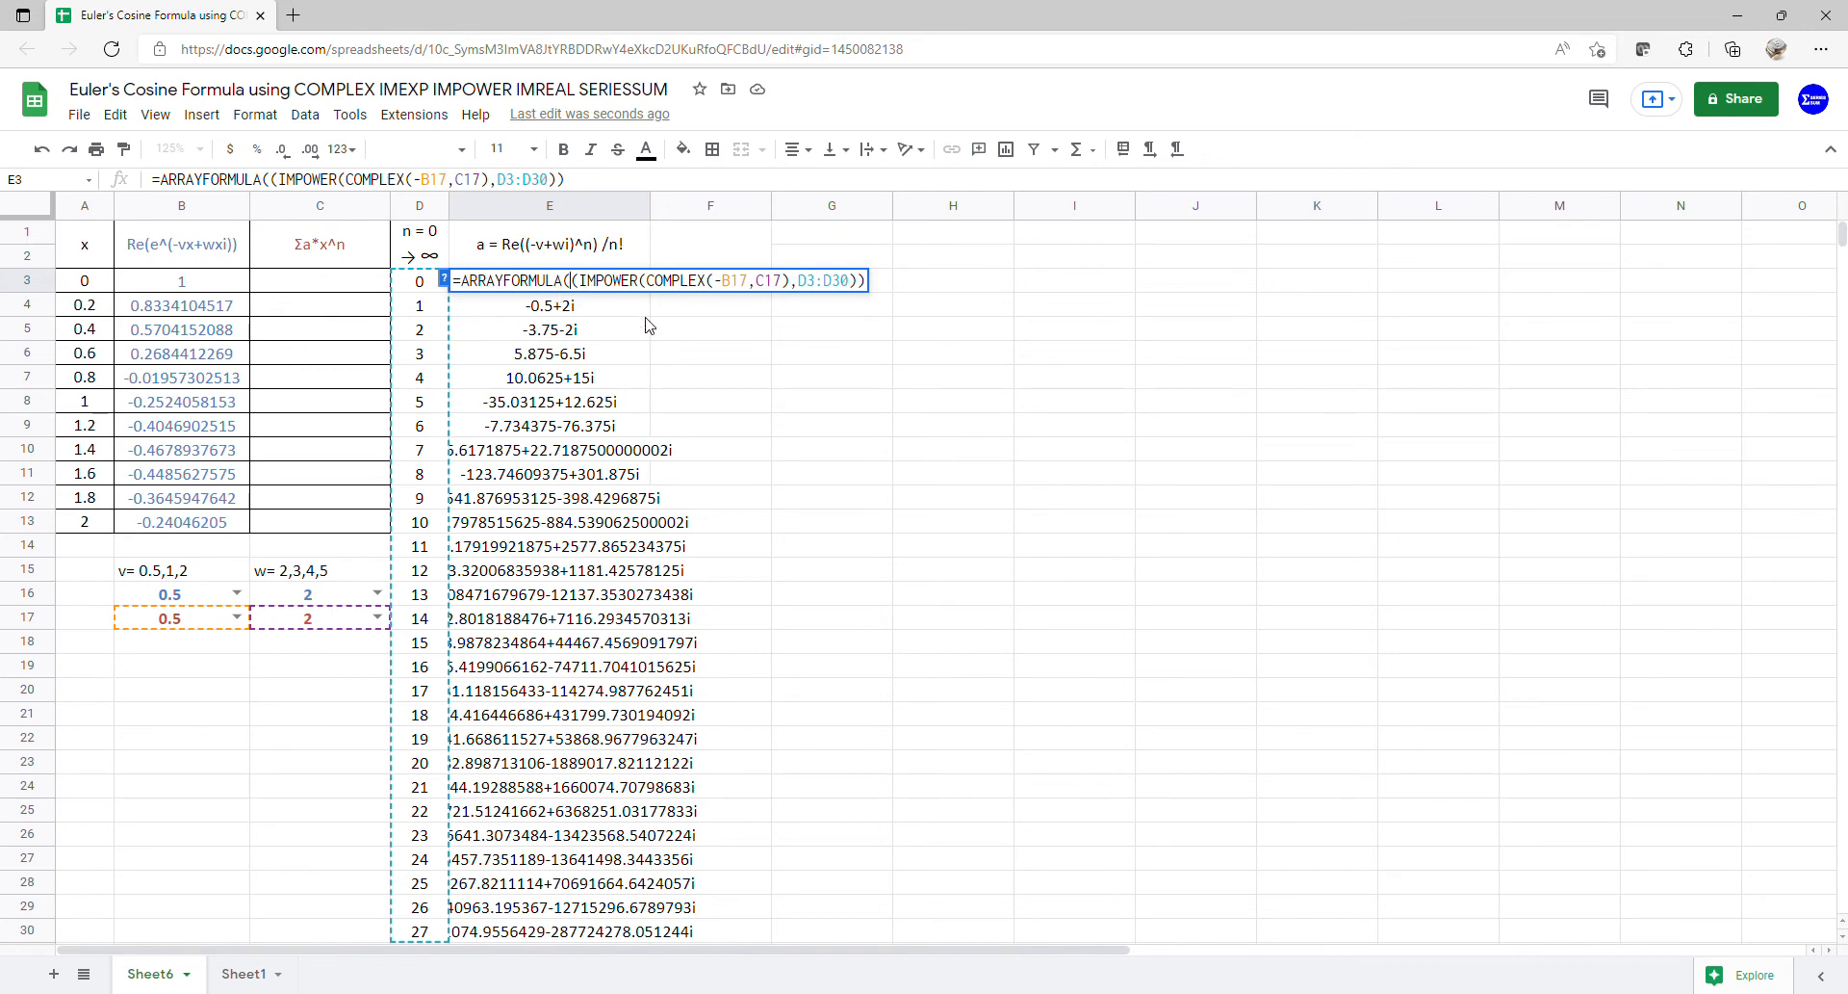
pyautogui.write('imre')
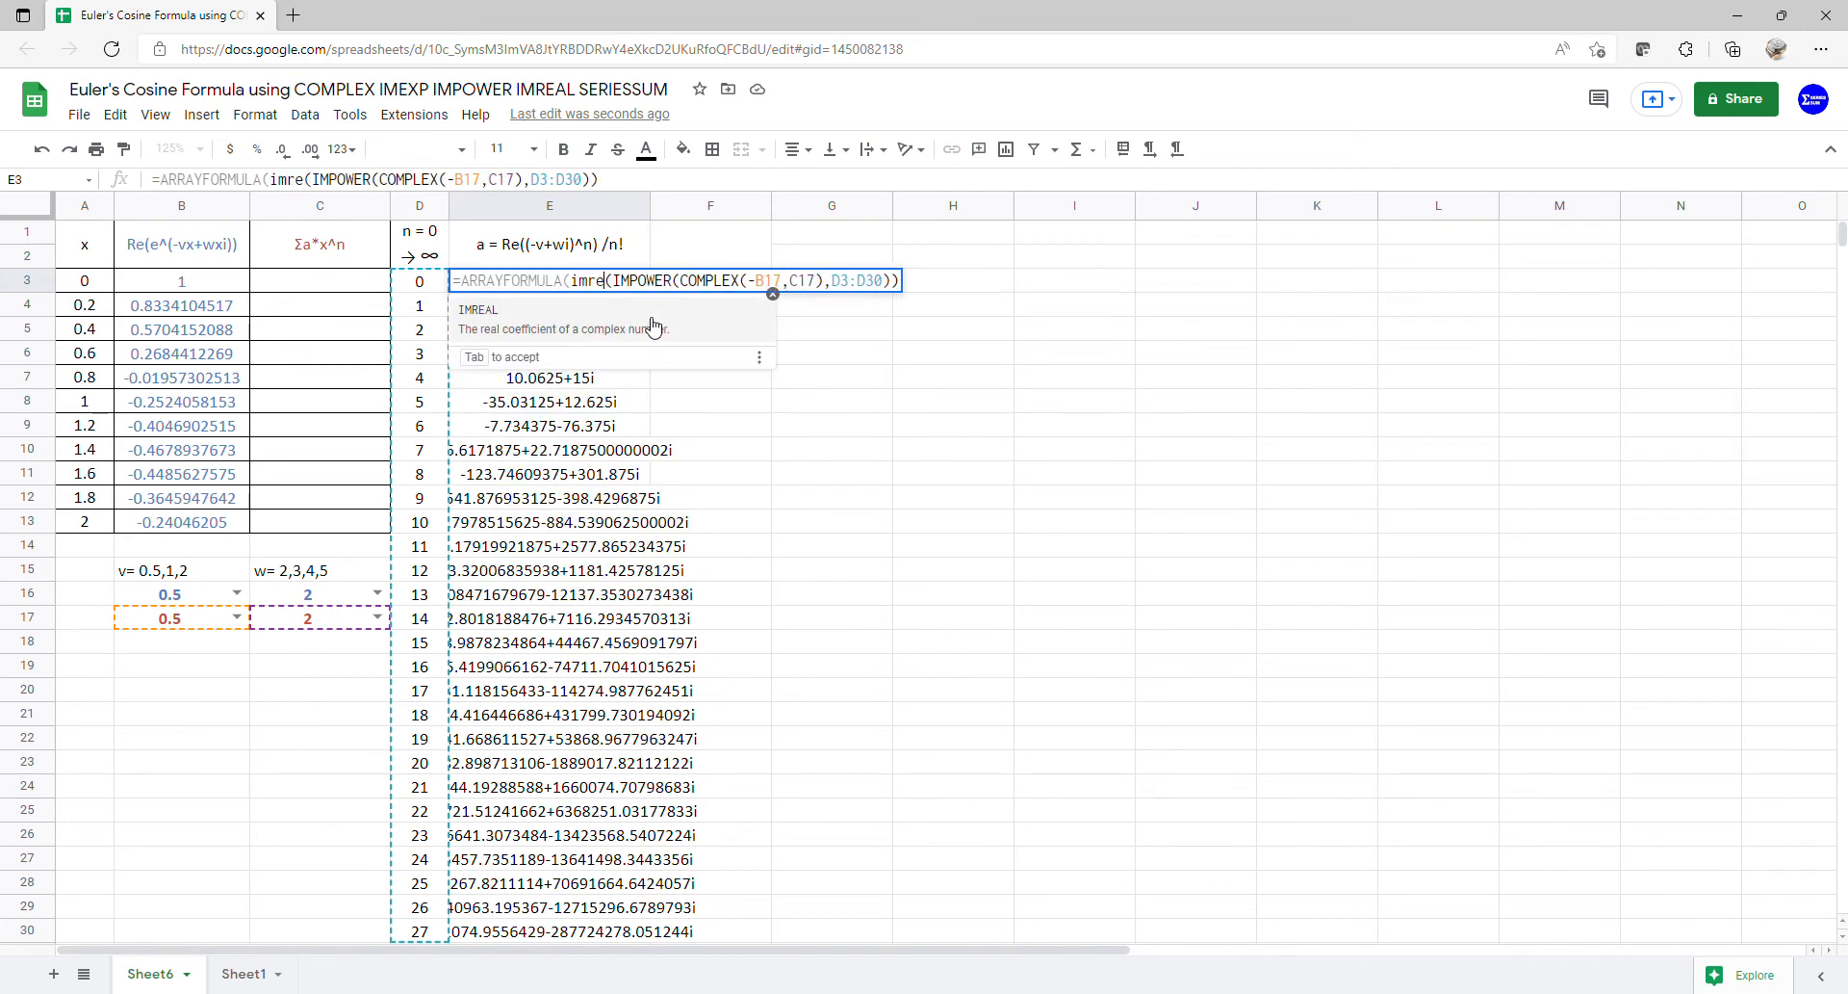
pyautogui.press('Tab')
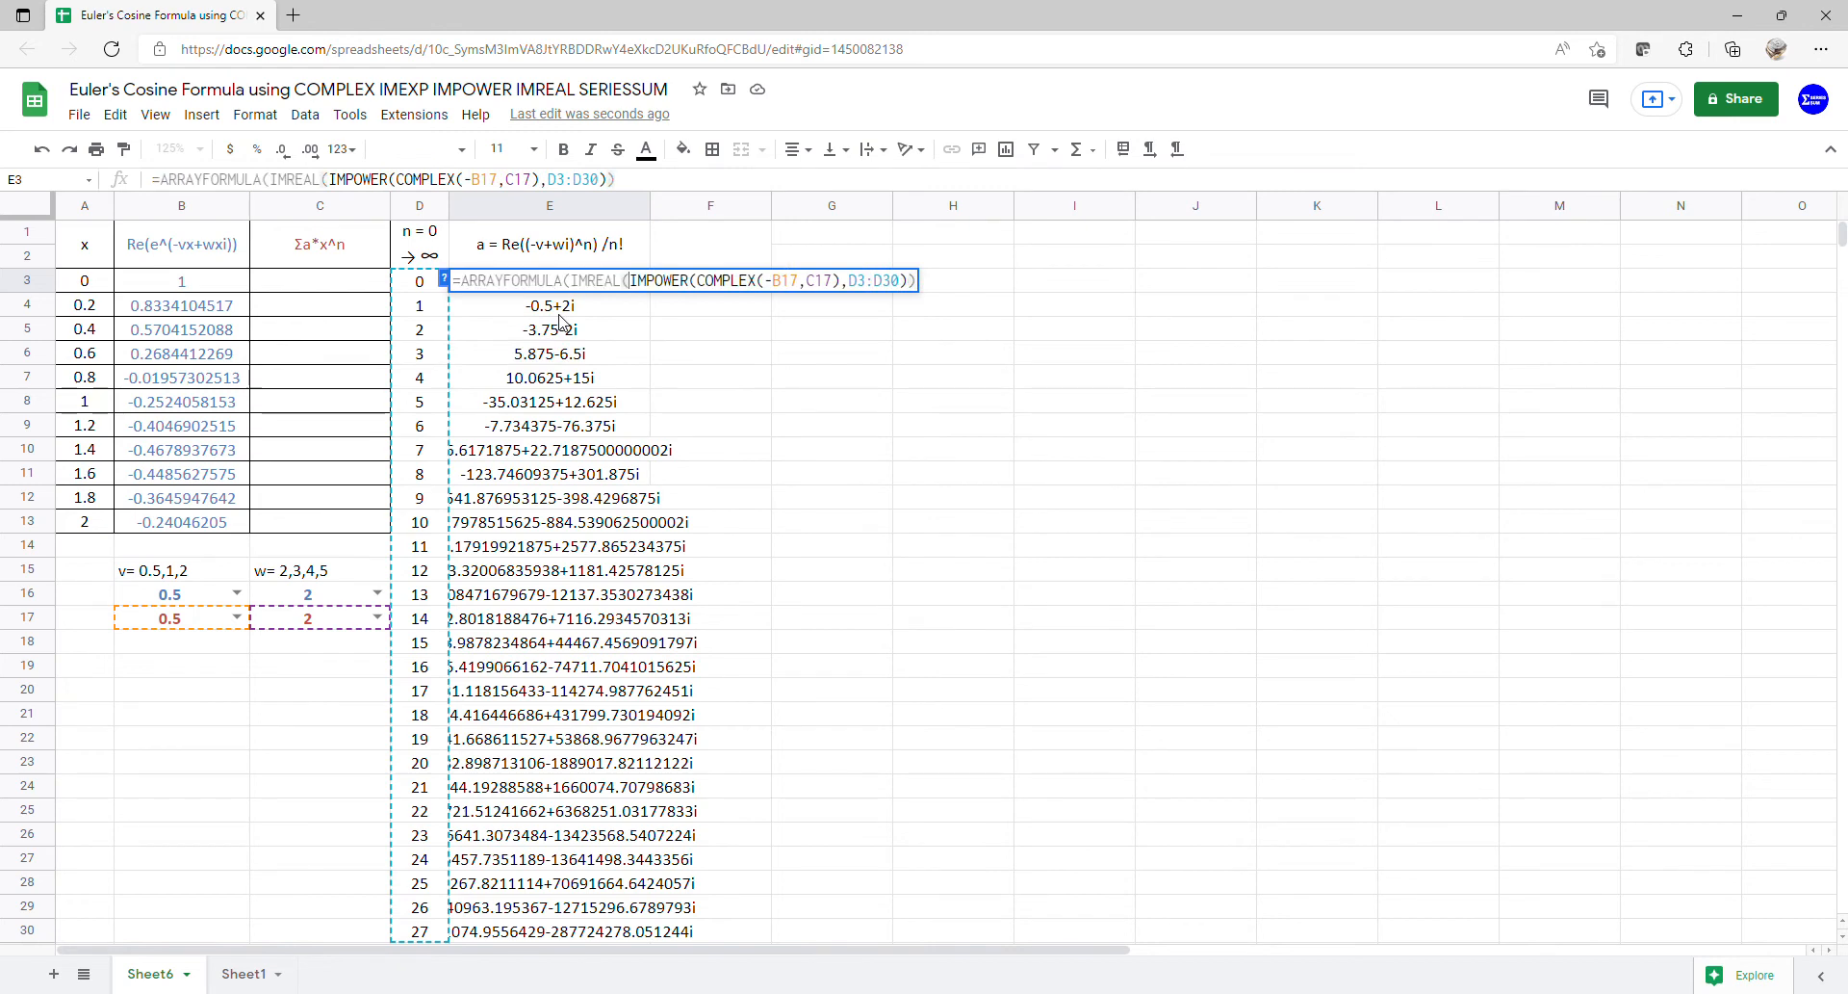
pyautogui.press('Return')
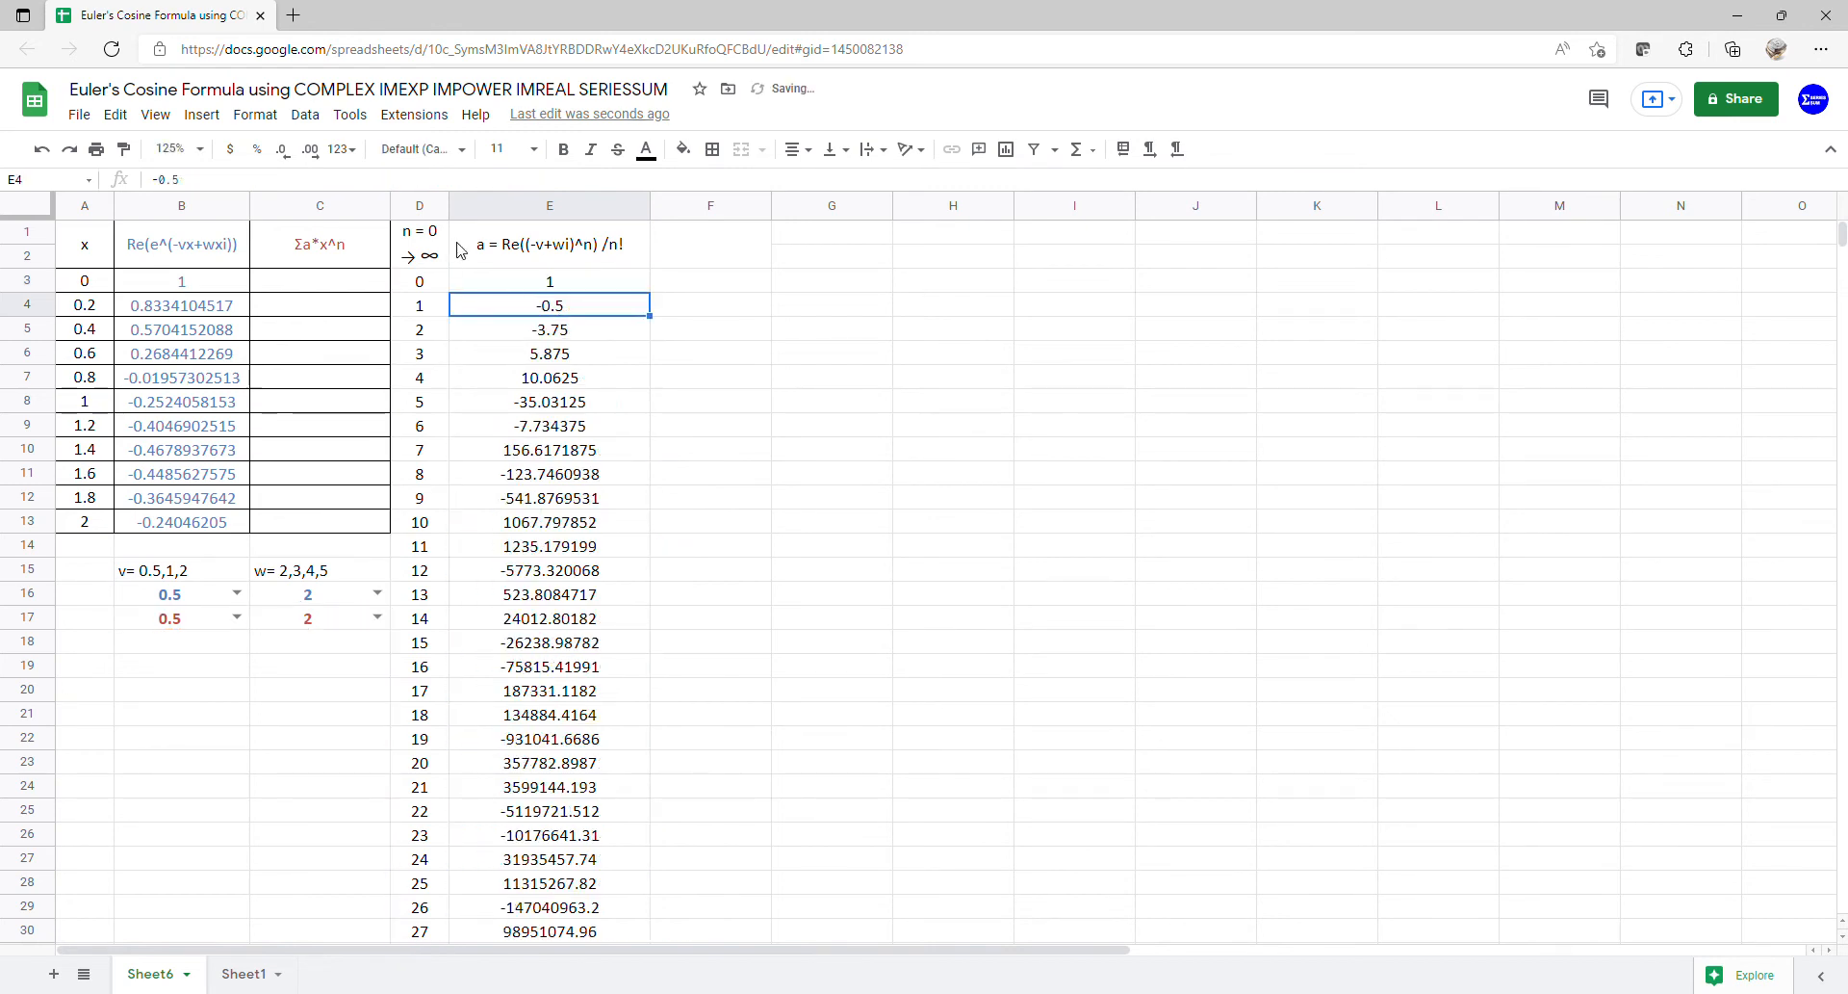
# - Divide E3's real parts by FACT(D3:D30), giving coefficients 1, -0.5, -1.875, 0.979…
pyautogui.click(572, 288)
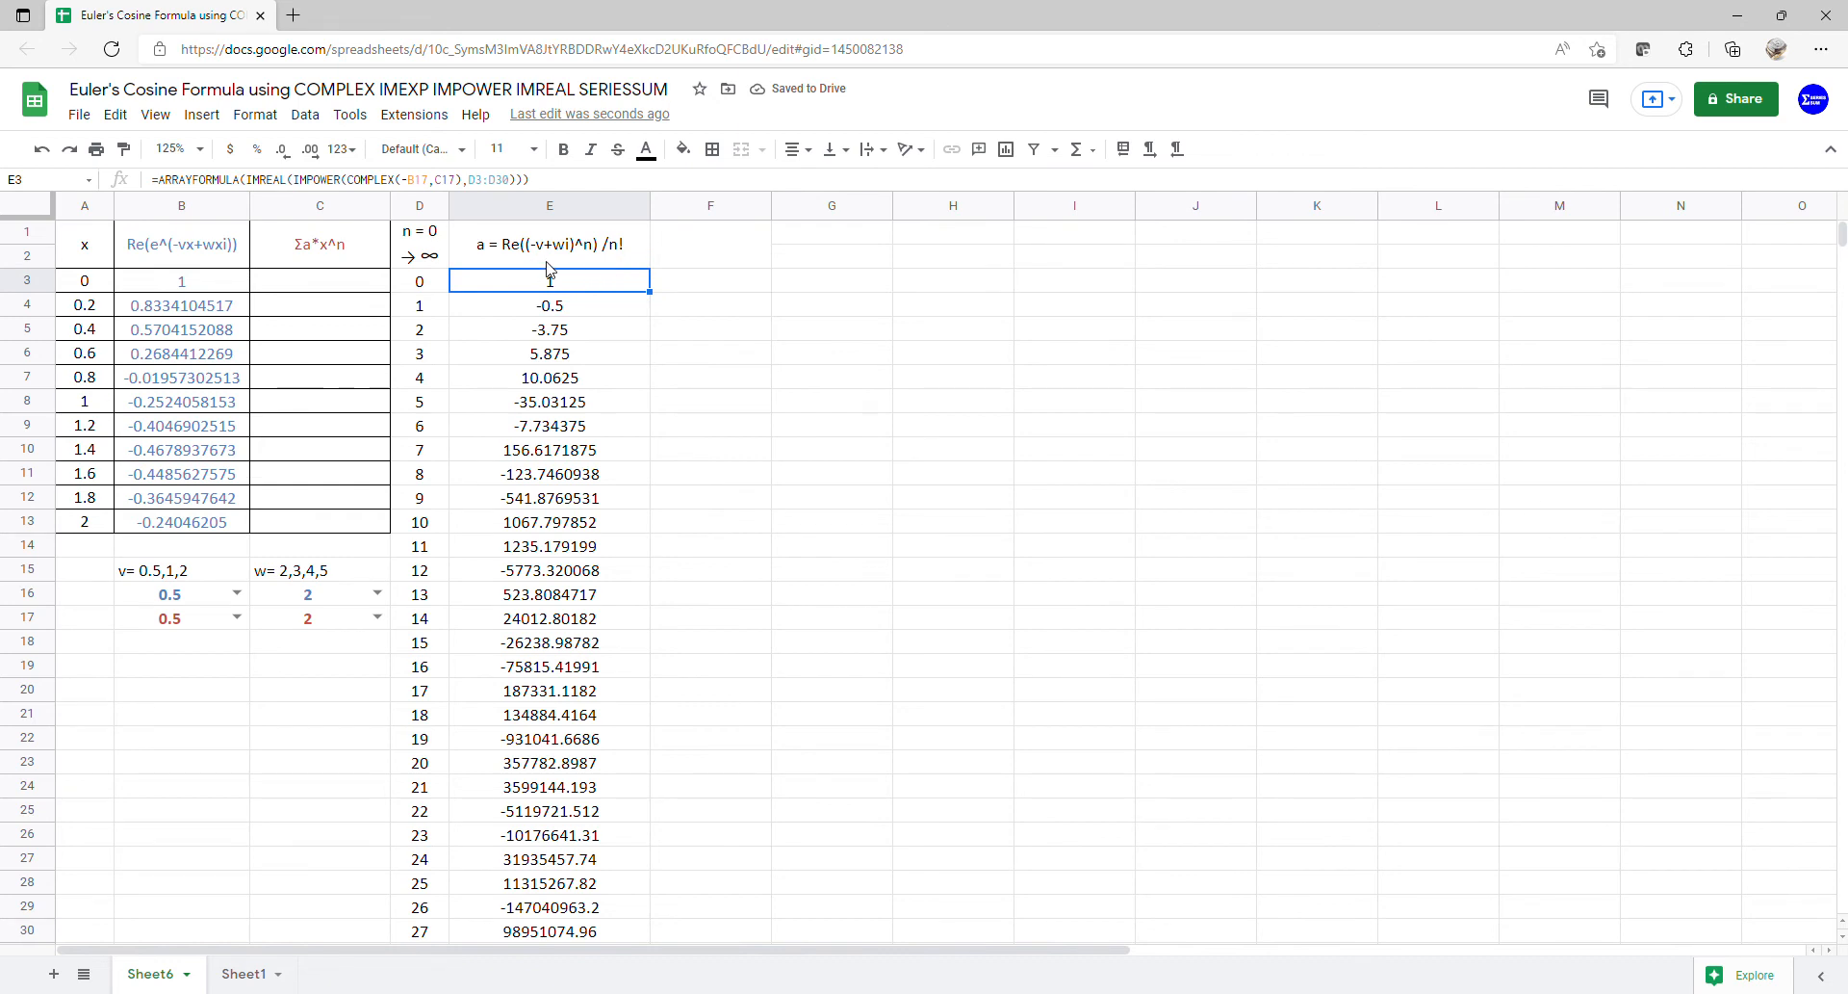
pyautogui.click(532, 188)
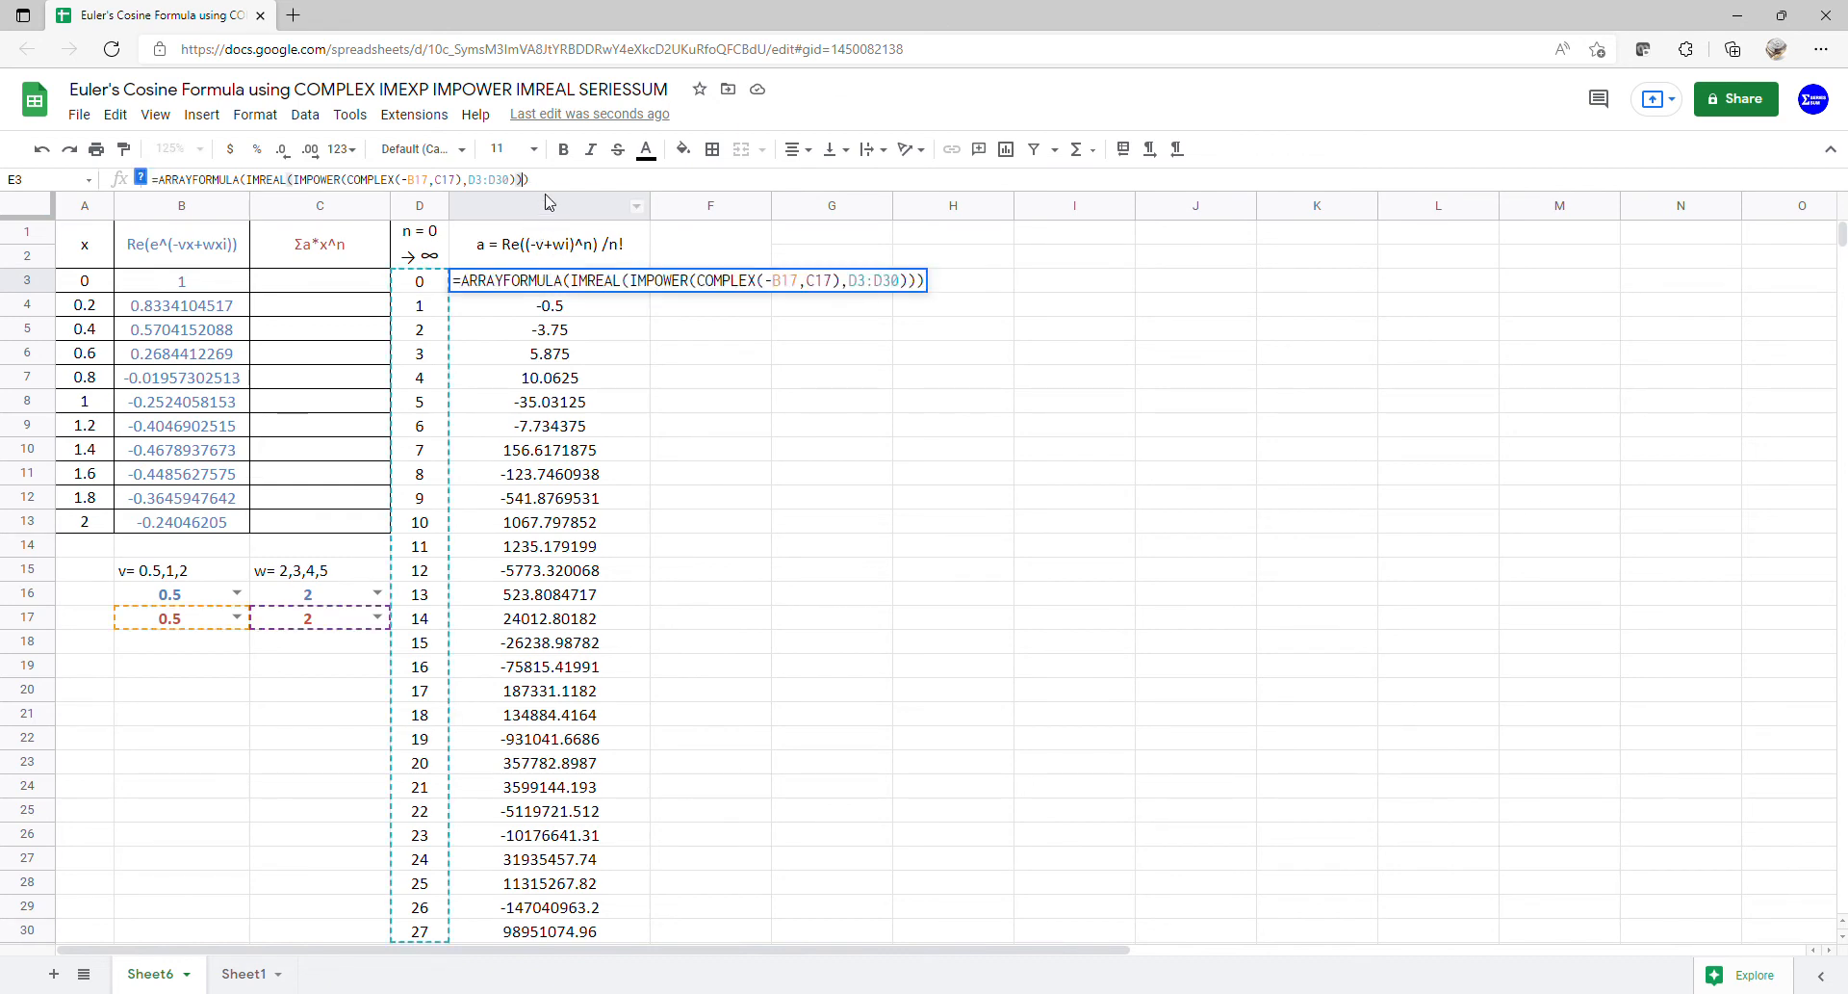
pyautogui.press('Left')
pyautogui.write('/')
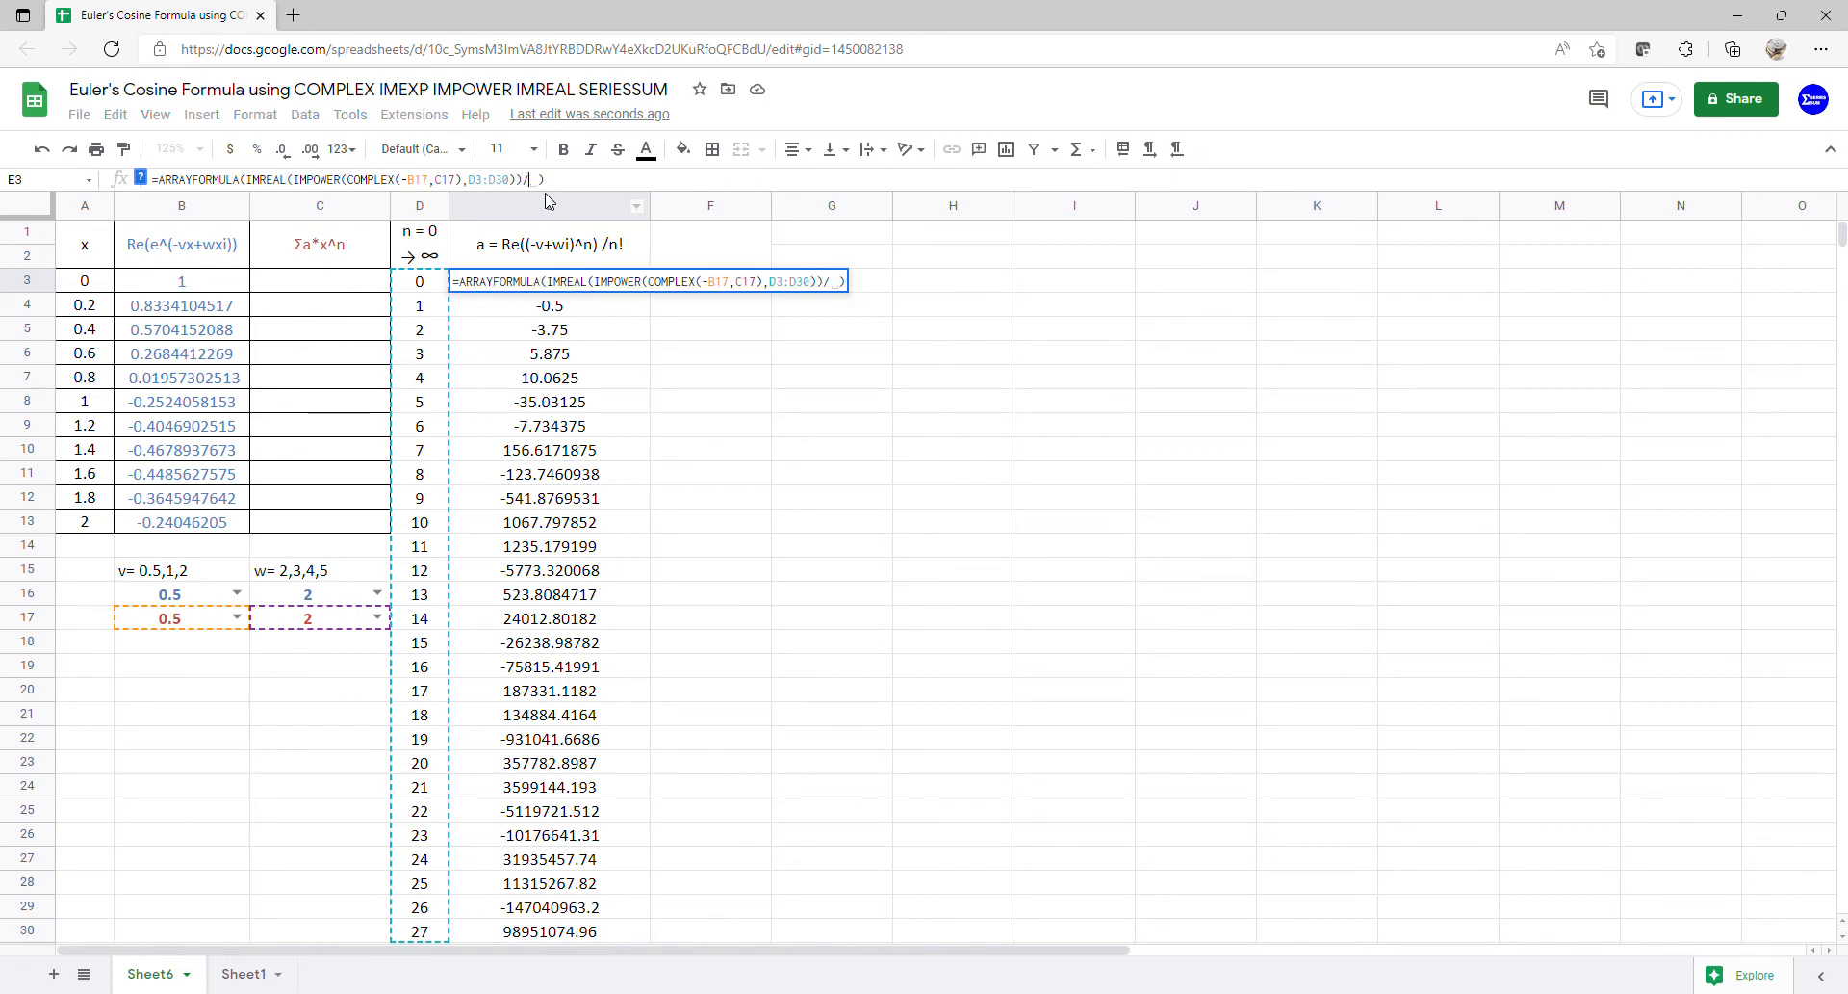
pyautogui.write('fa')
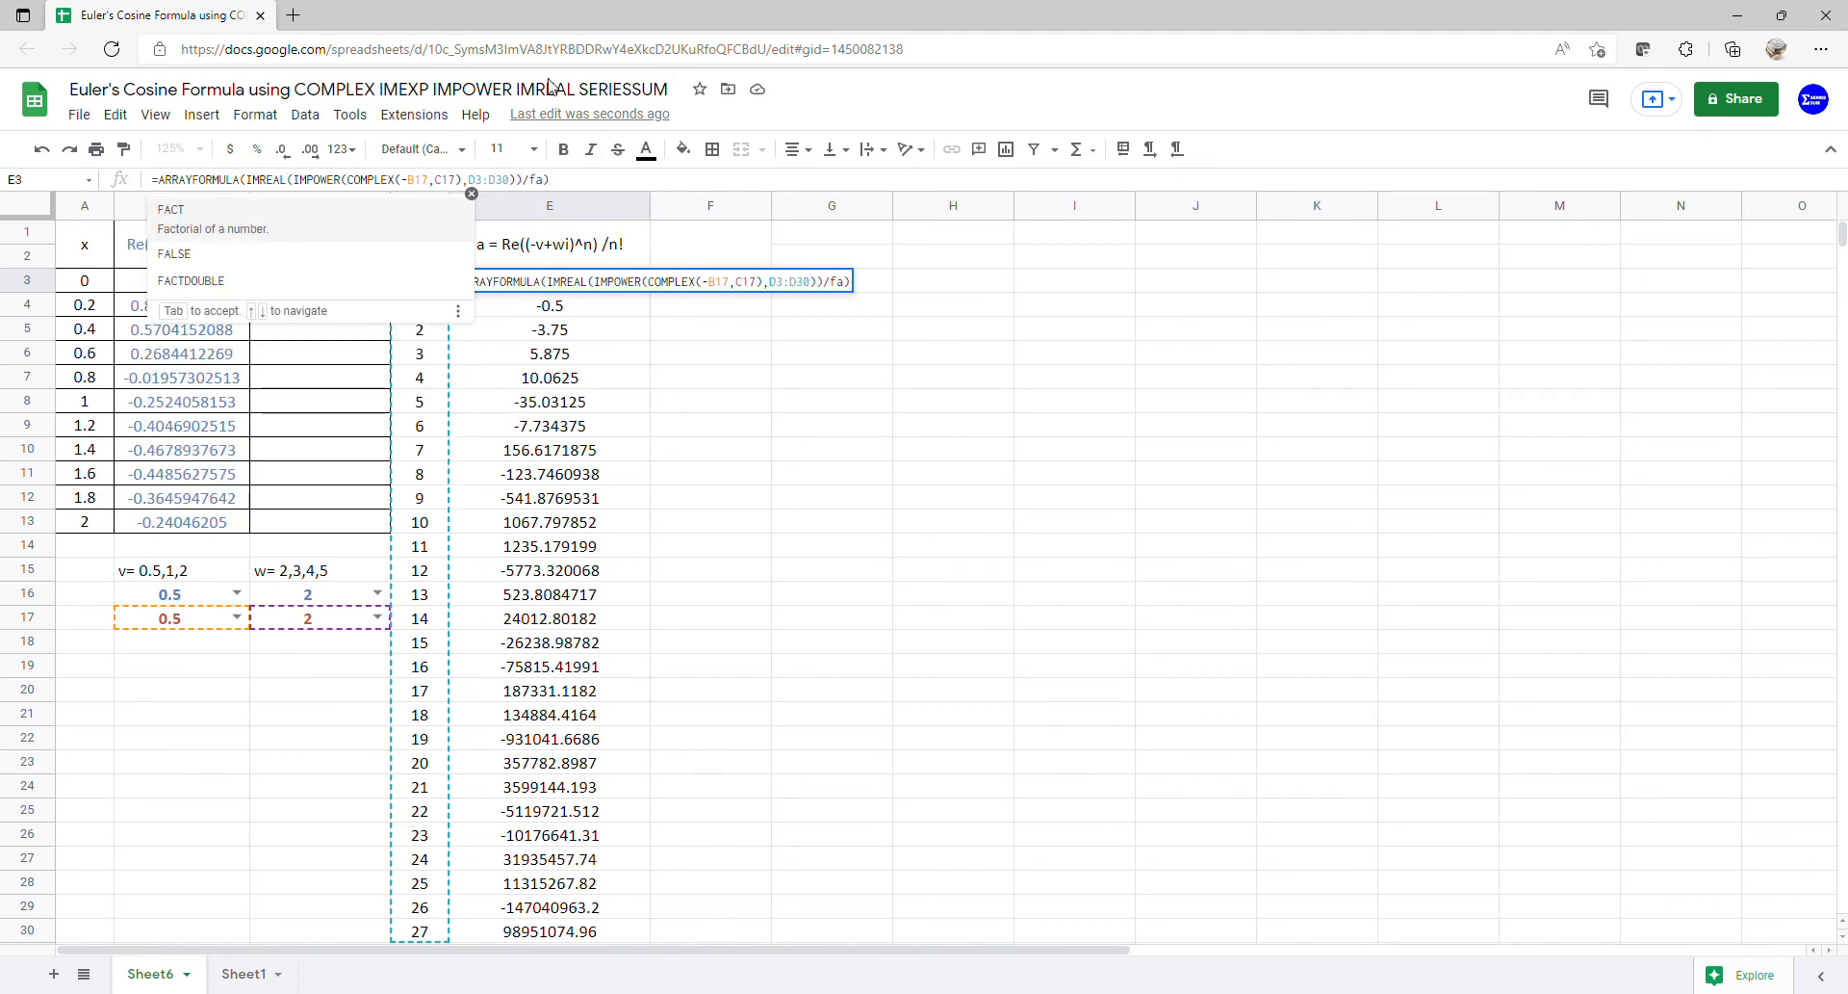
pyautogui.click(833, 286)
pyautogui.press('Right')
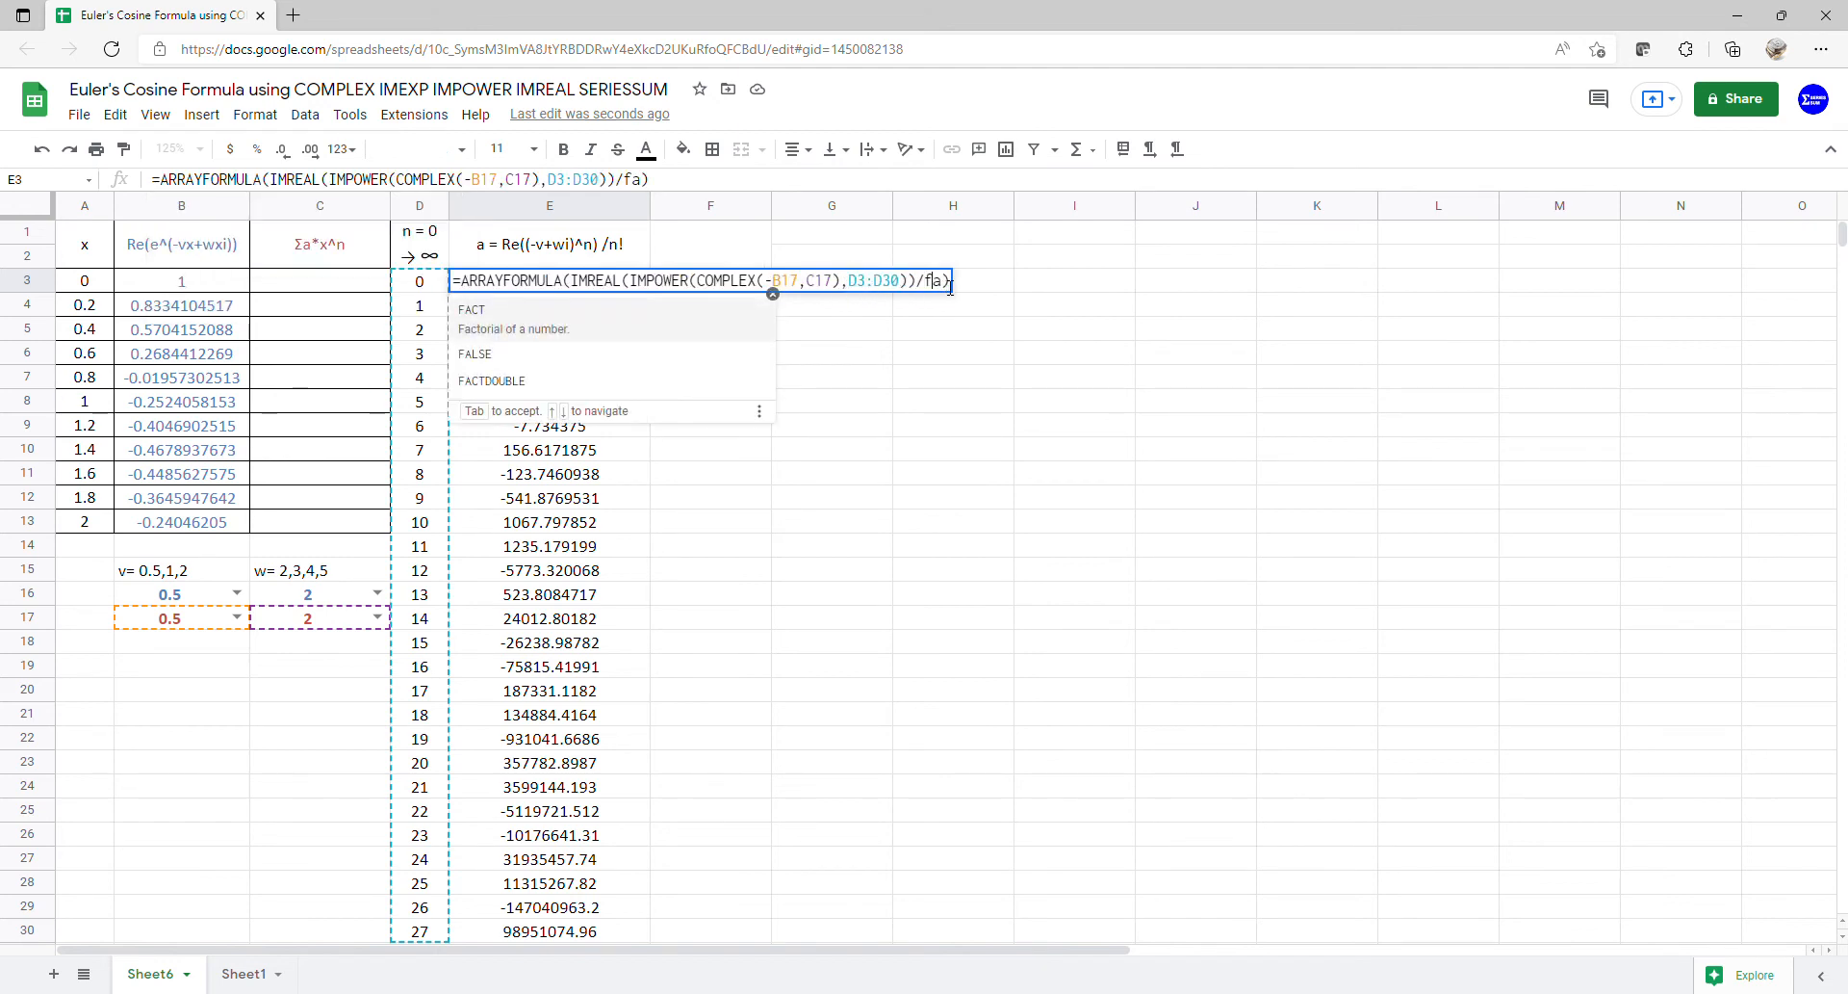
pyautogui.click(658, 323)
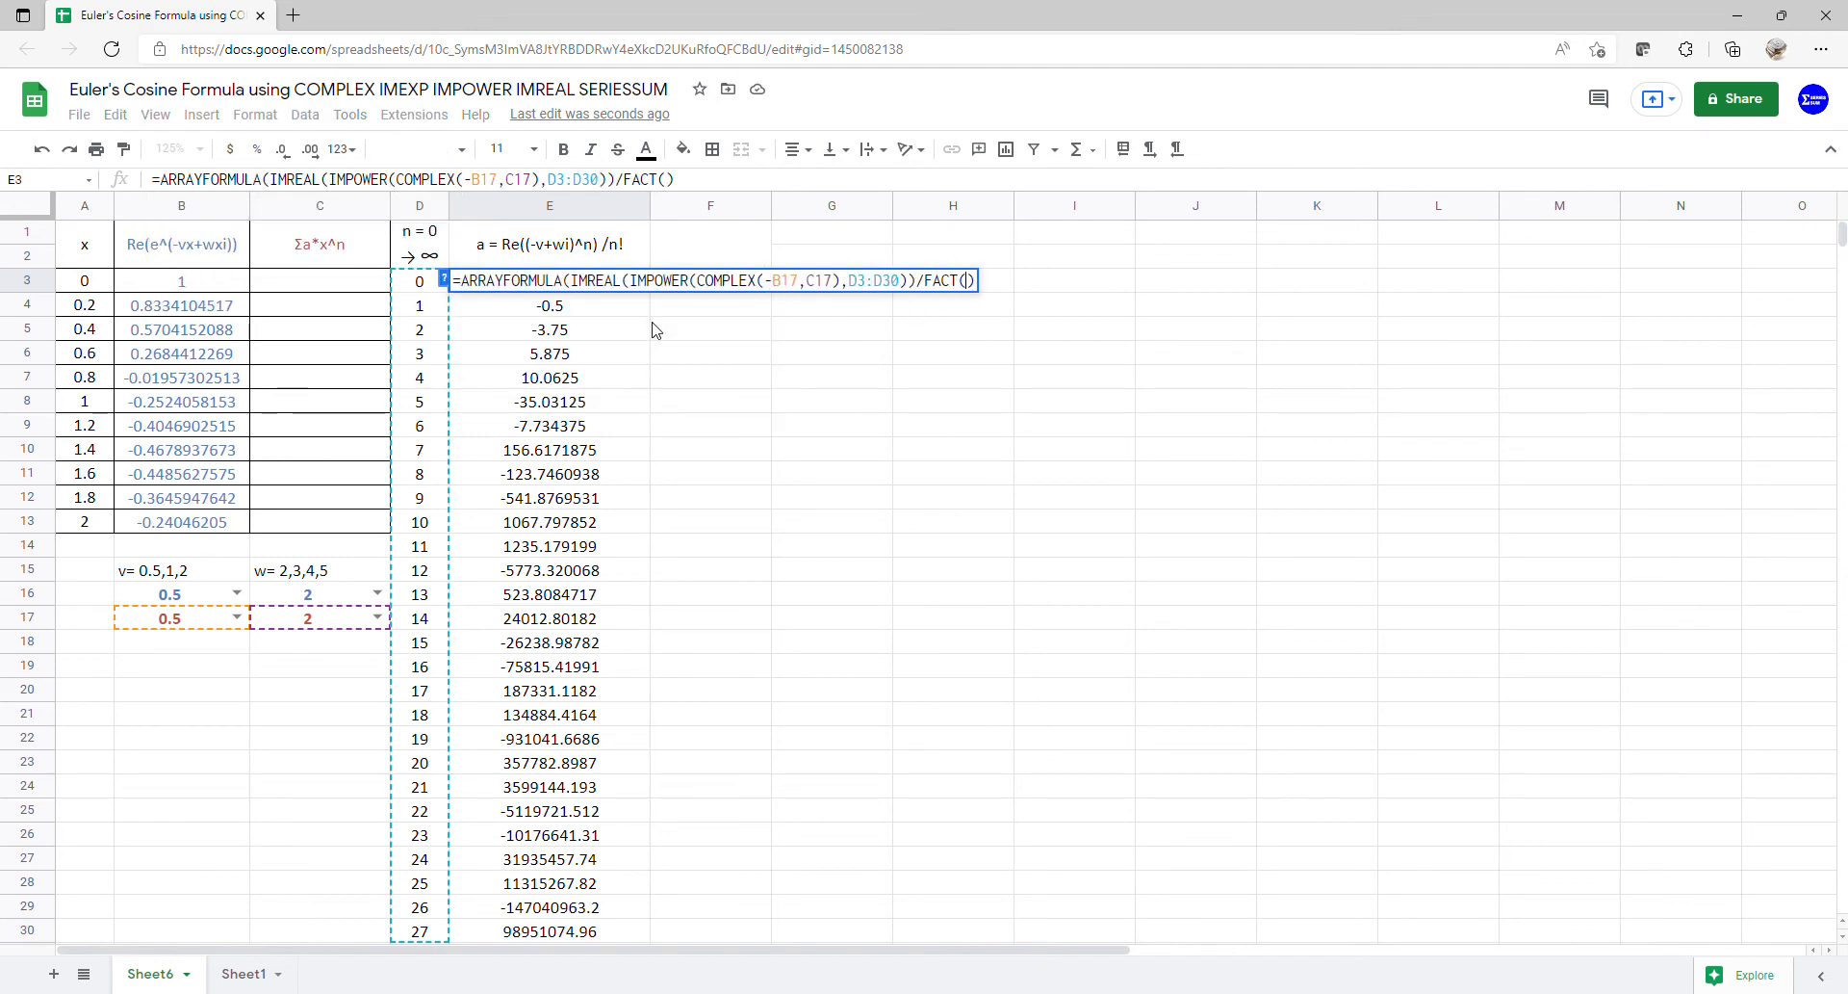
pyautogui.moveTo(420, 282); pyautogui.dragTo(420, 930)
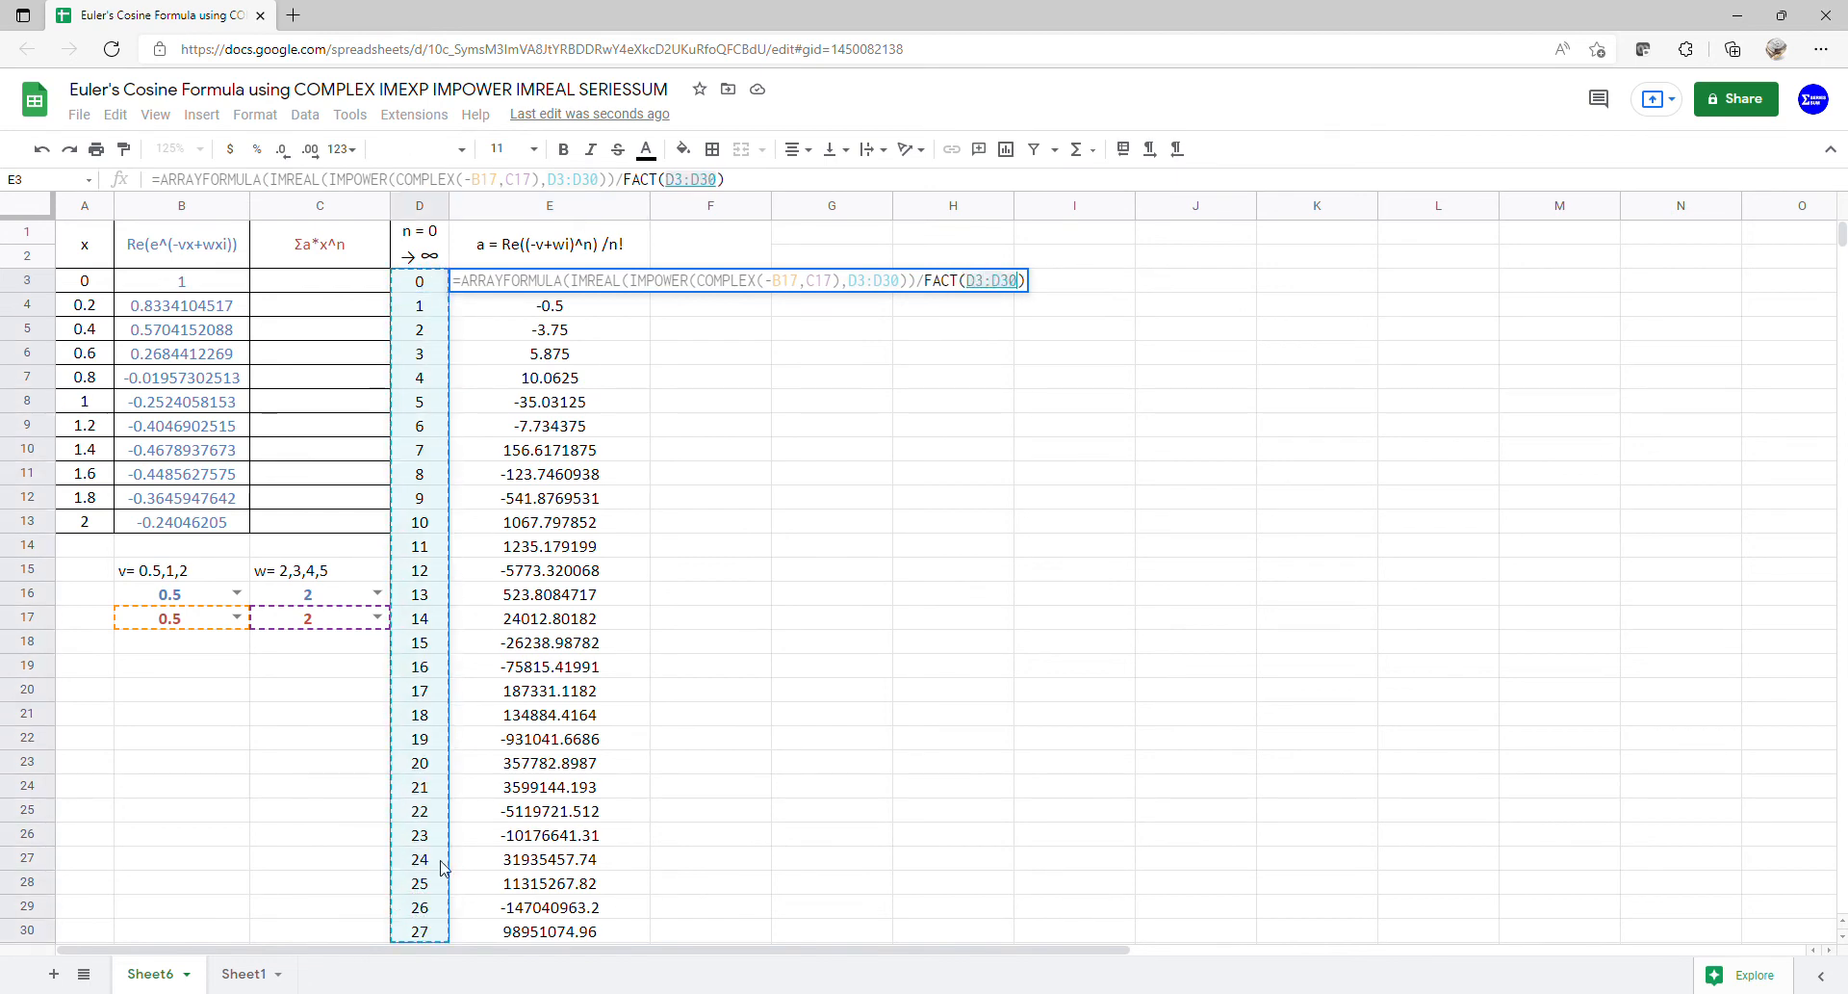
pyautogui.press('Return')
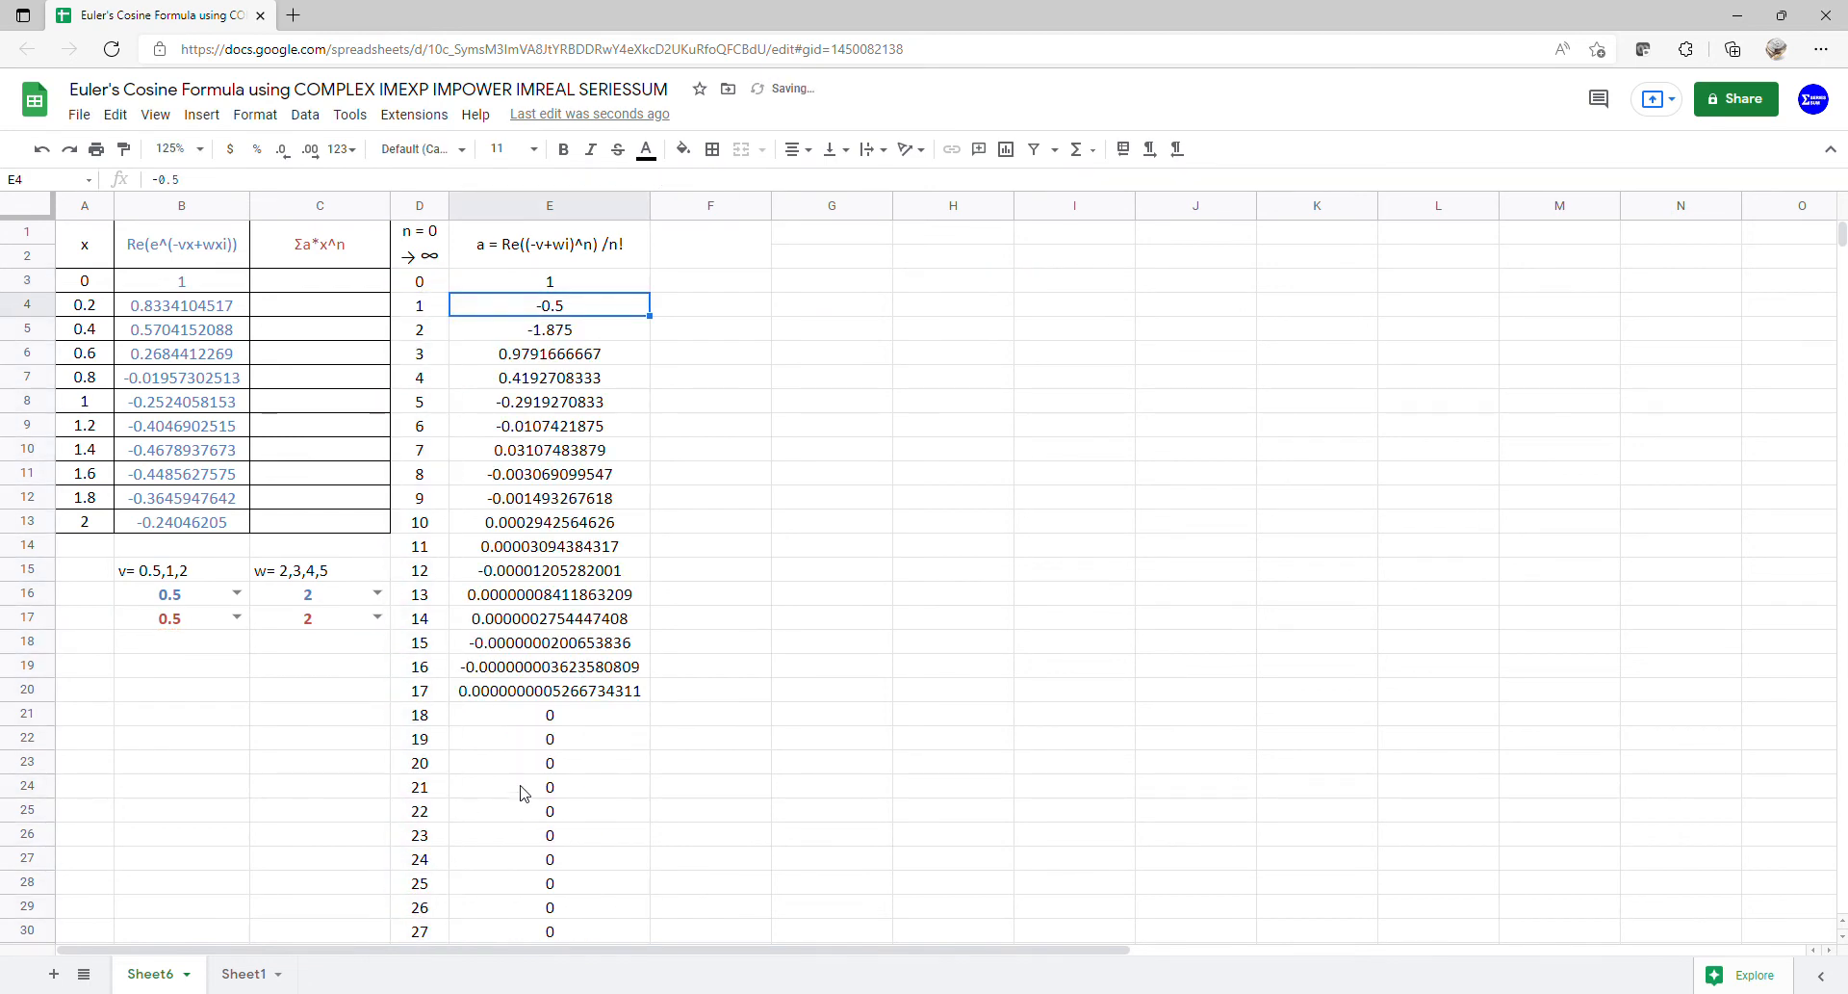
# - Enter =ARRAYFORMULA(SERIESSUM(A3:A13,0,1,E3:E30)) in C3, then select the table A1:C13
pyautogui.click(383, 281)
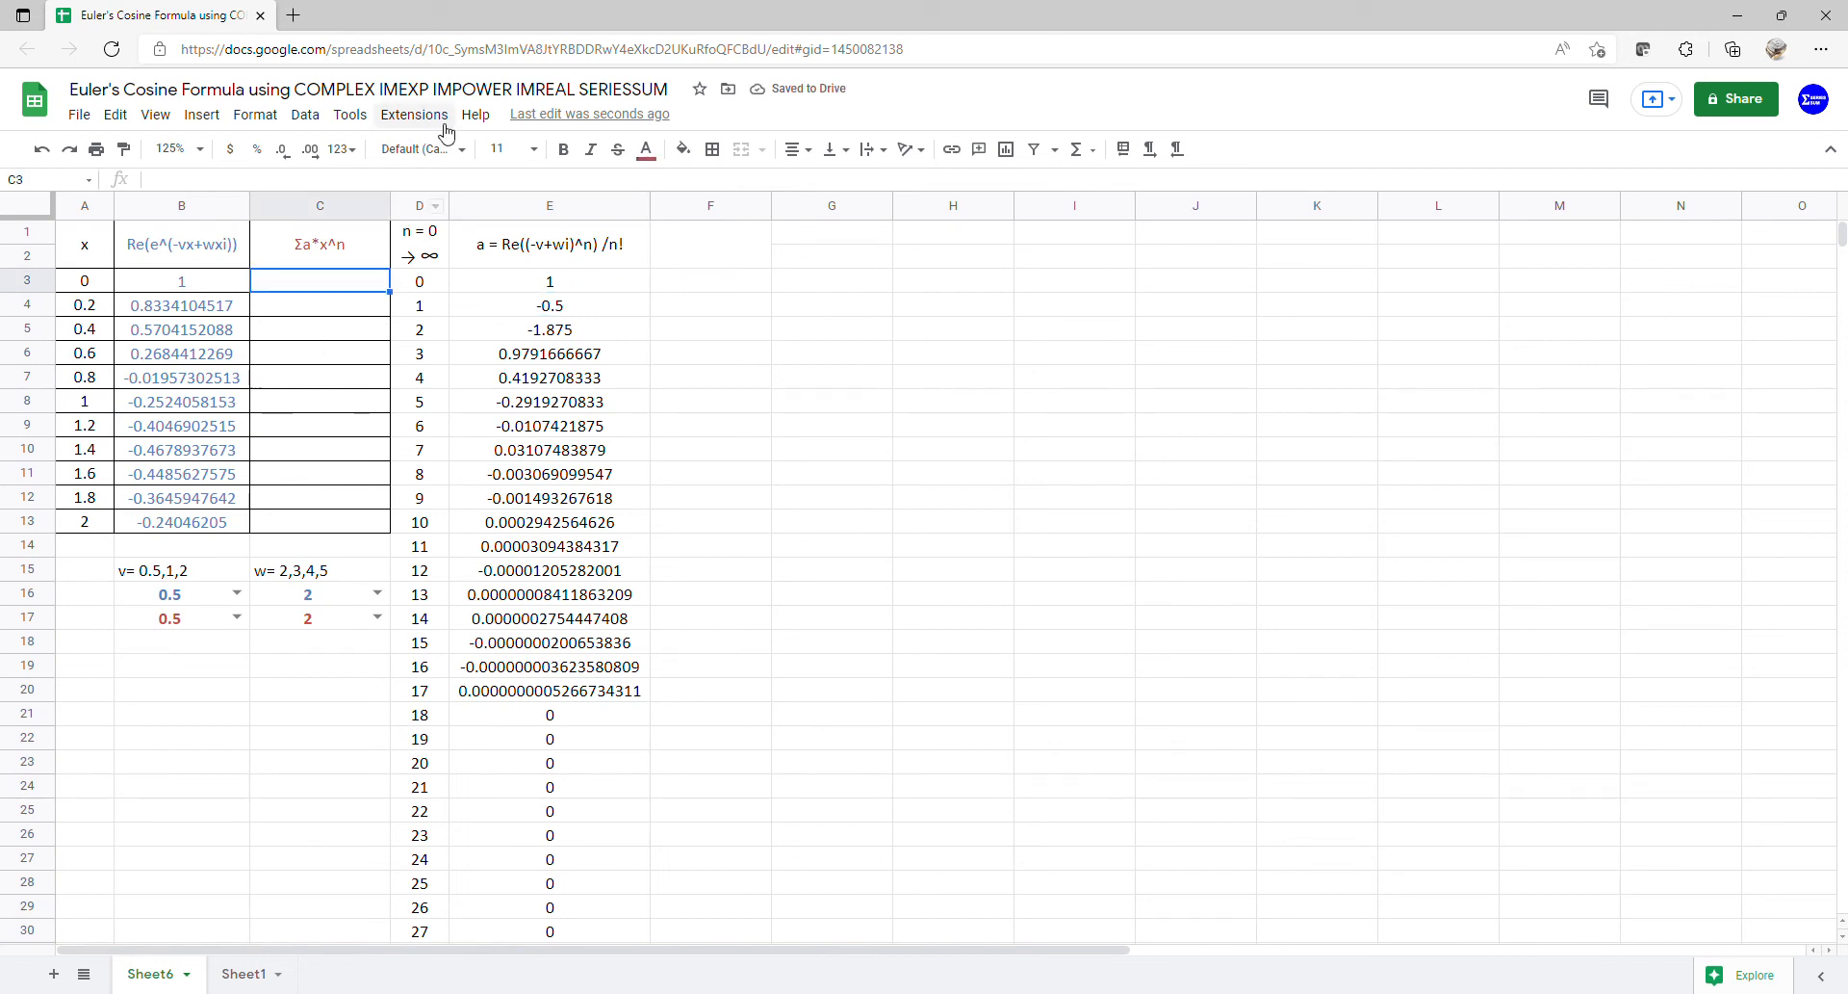
pyautogui.write('=arr')
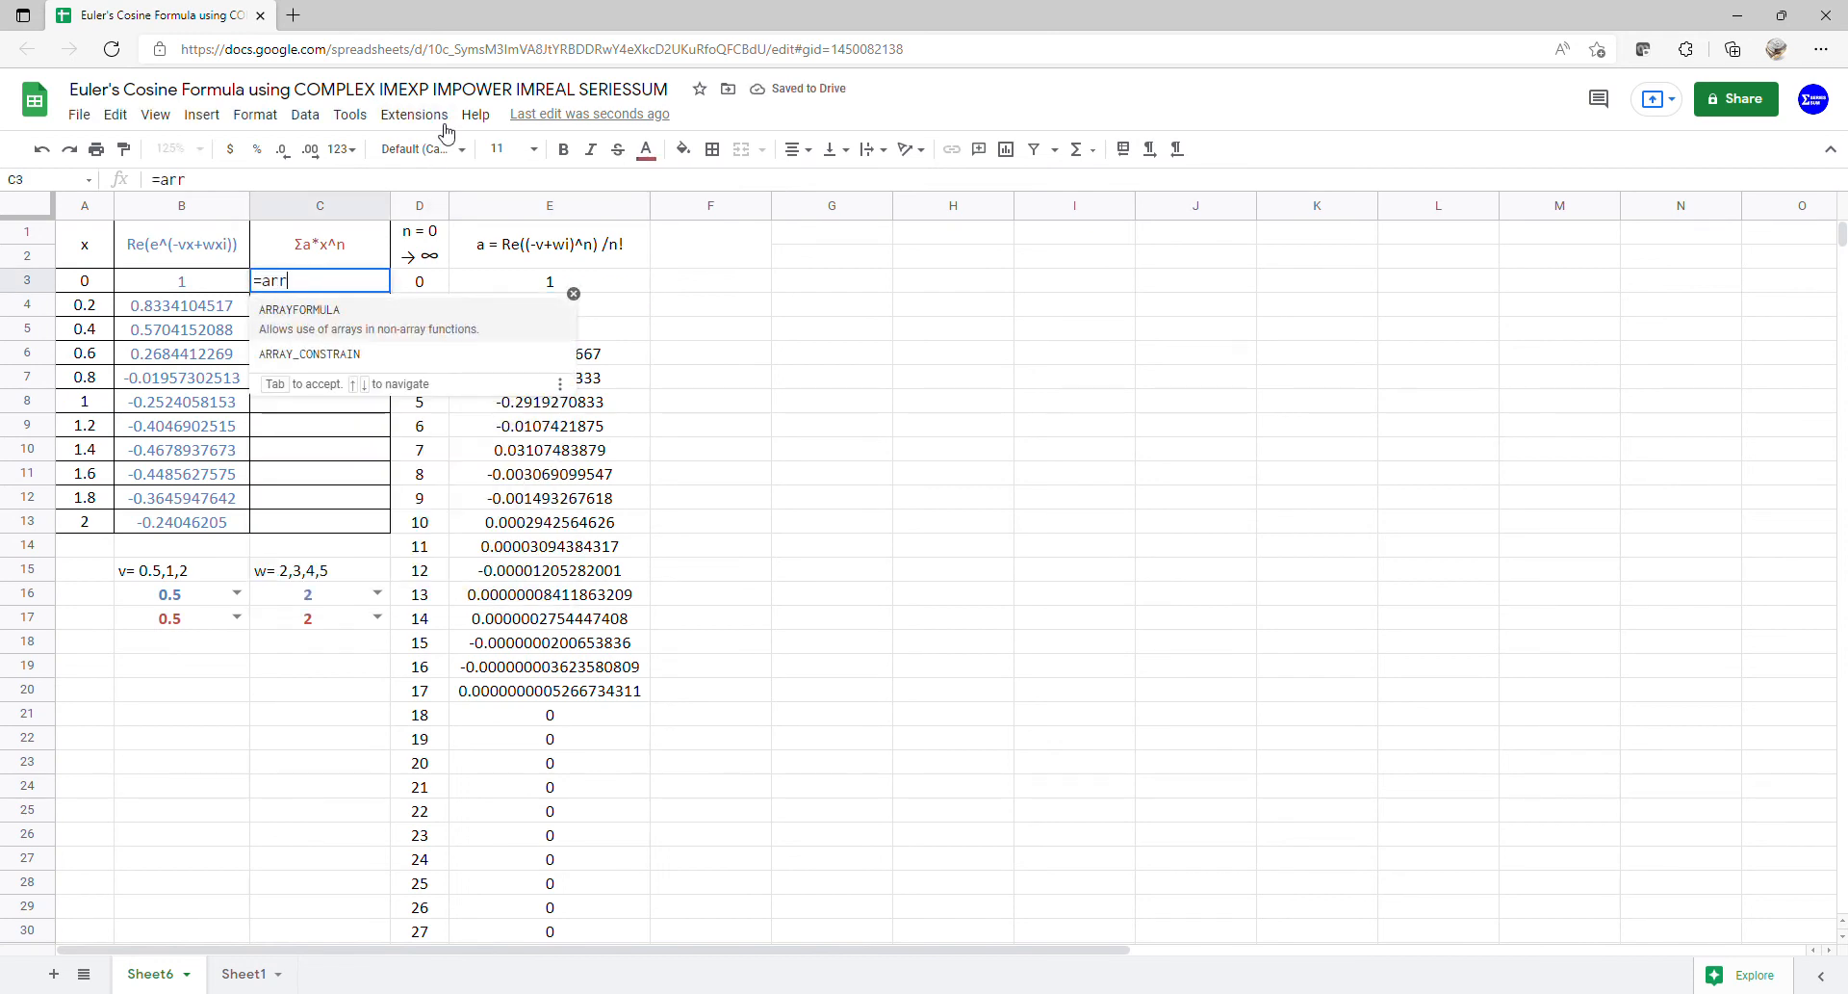
pyautogui.press('Tab')
pyautogui.write('ser')
pyautogui.press('Tab')
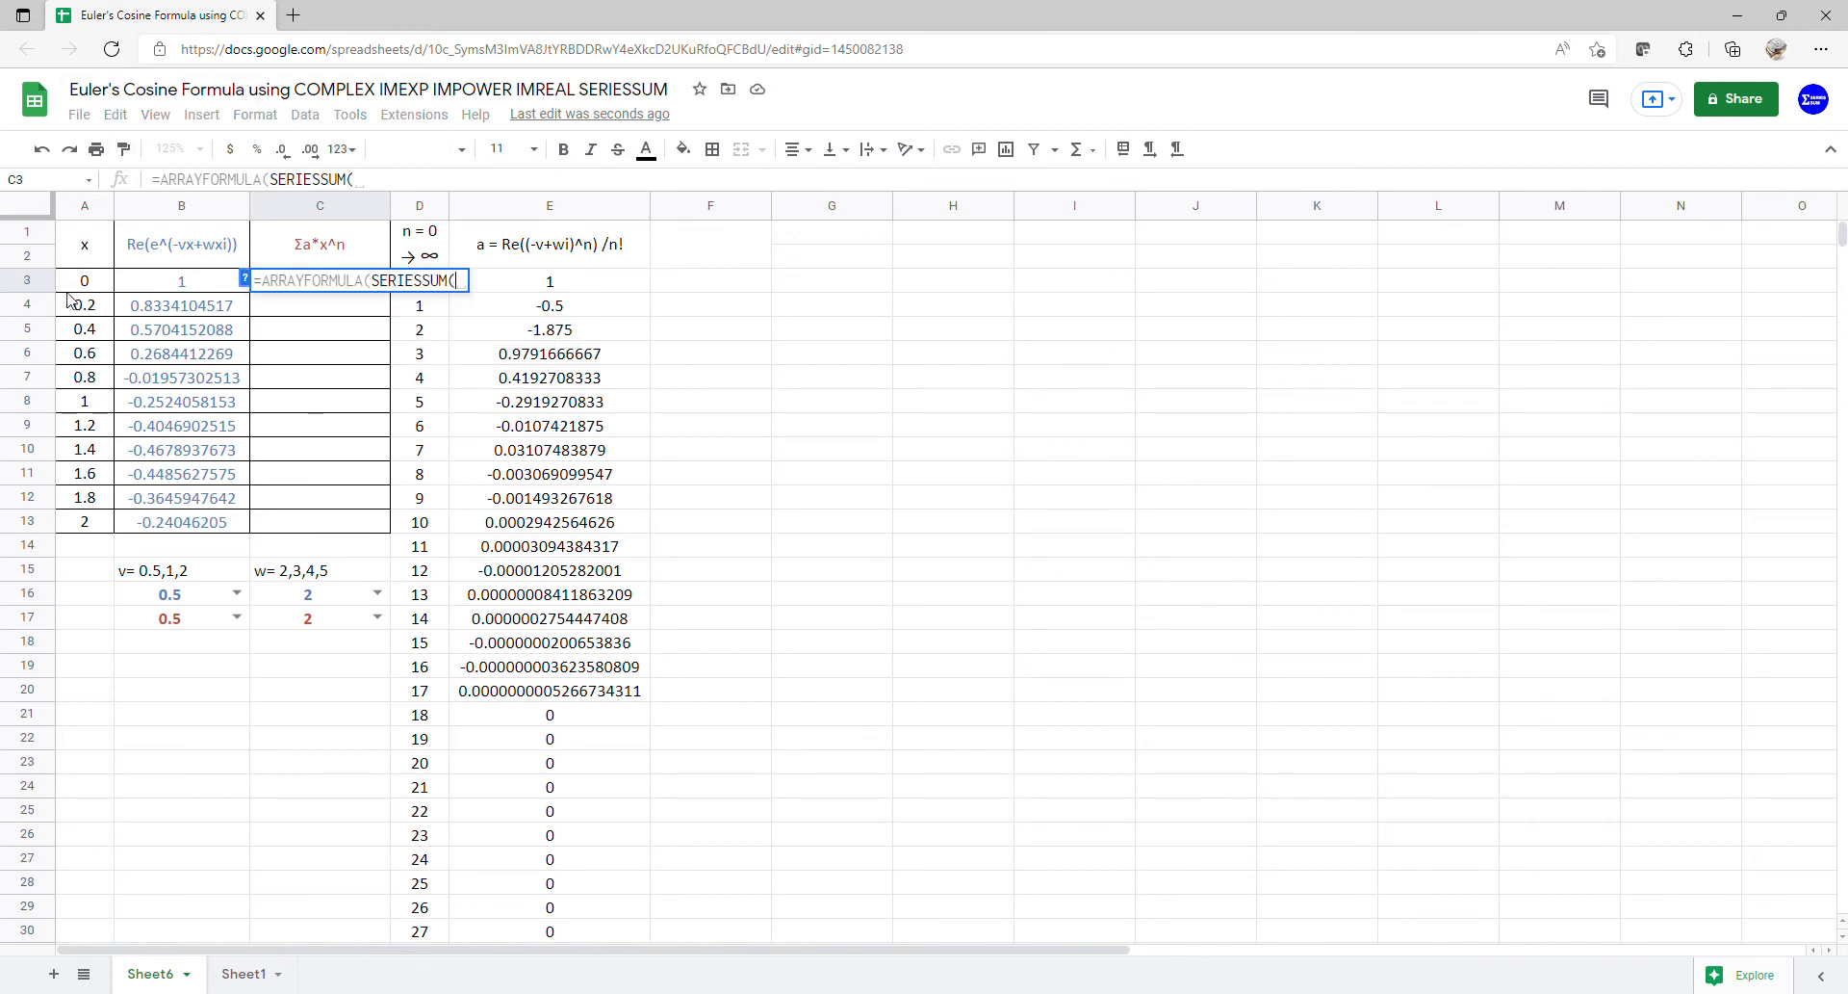
pyautogui.moveTo(83, 280); pyautogui.dragTo(86, 522)
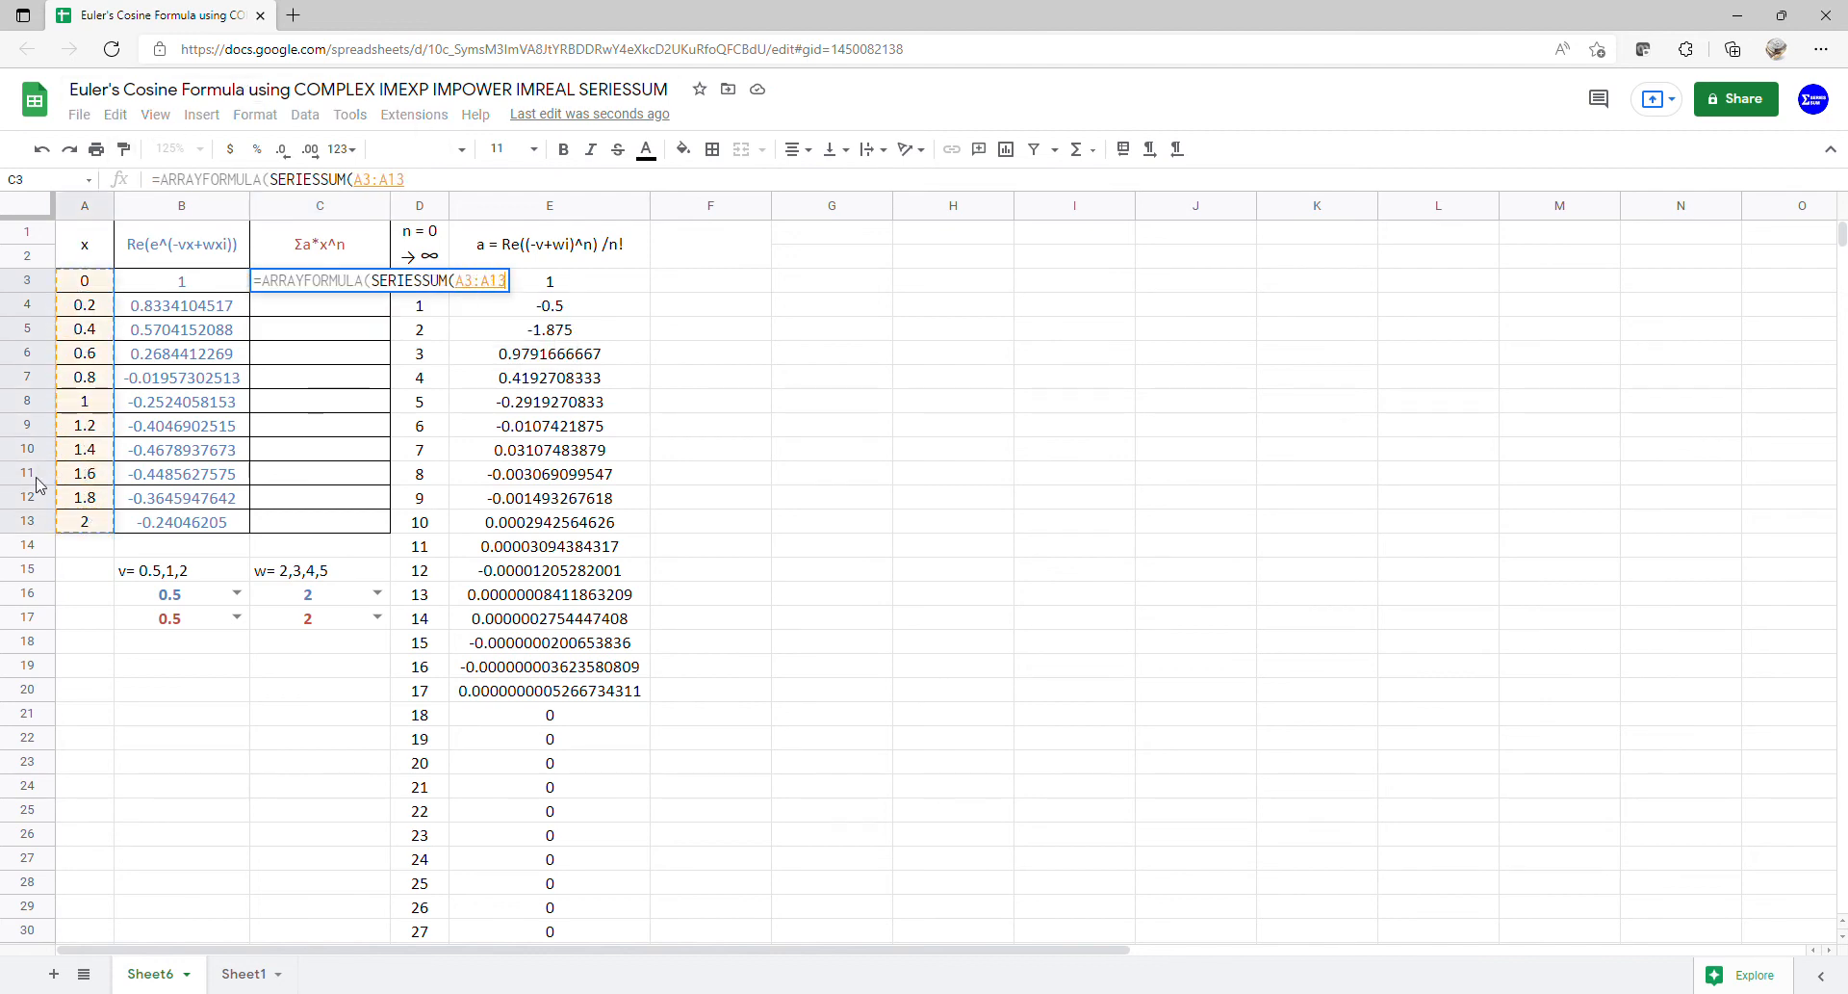
pyautogui.write(',0,')
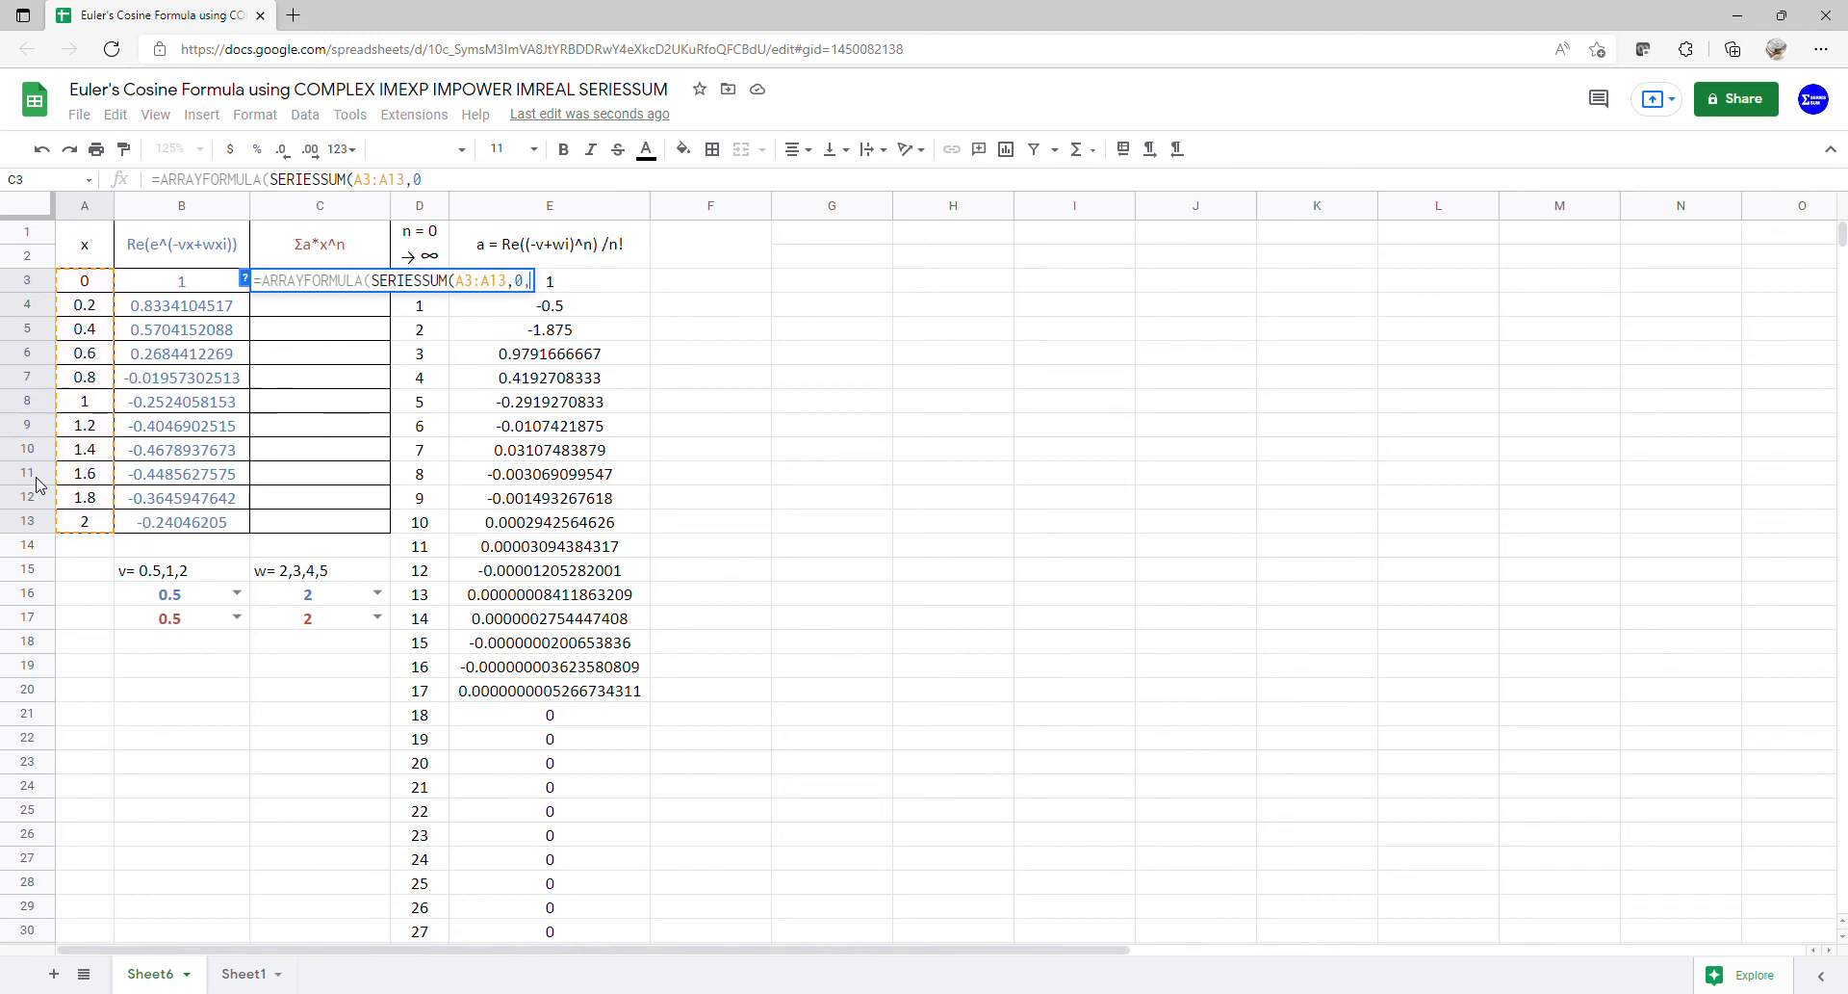
pyautogui.write('1,')
pyautogui.moveTo(595, 281); pyautogui.dragTo(612, 929)
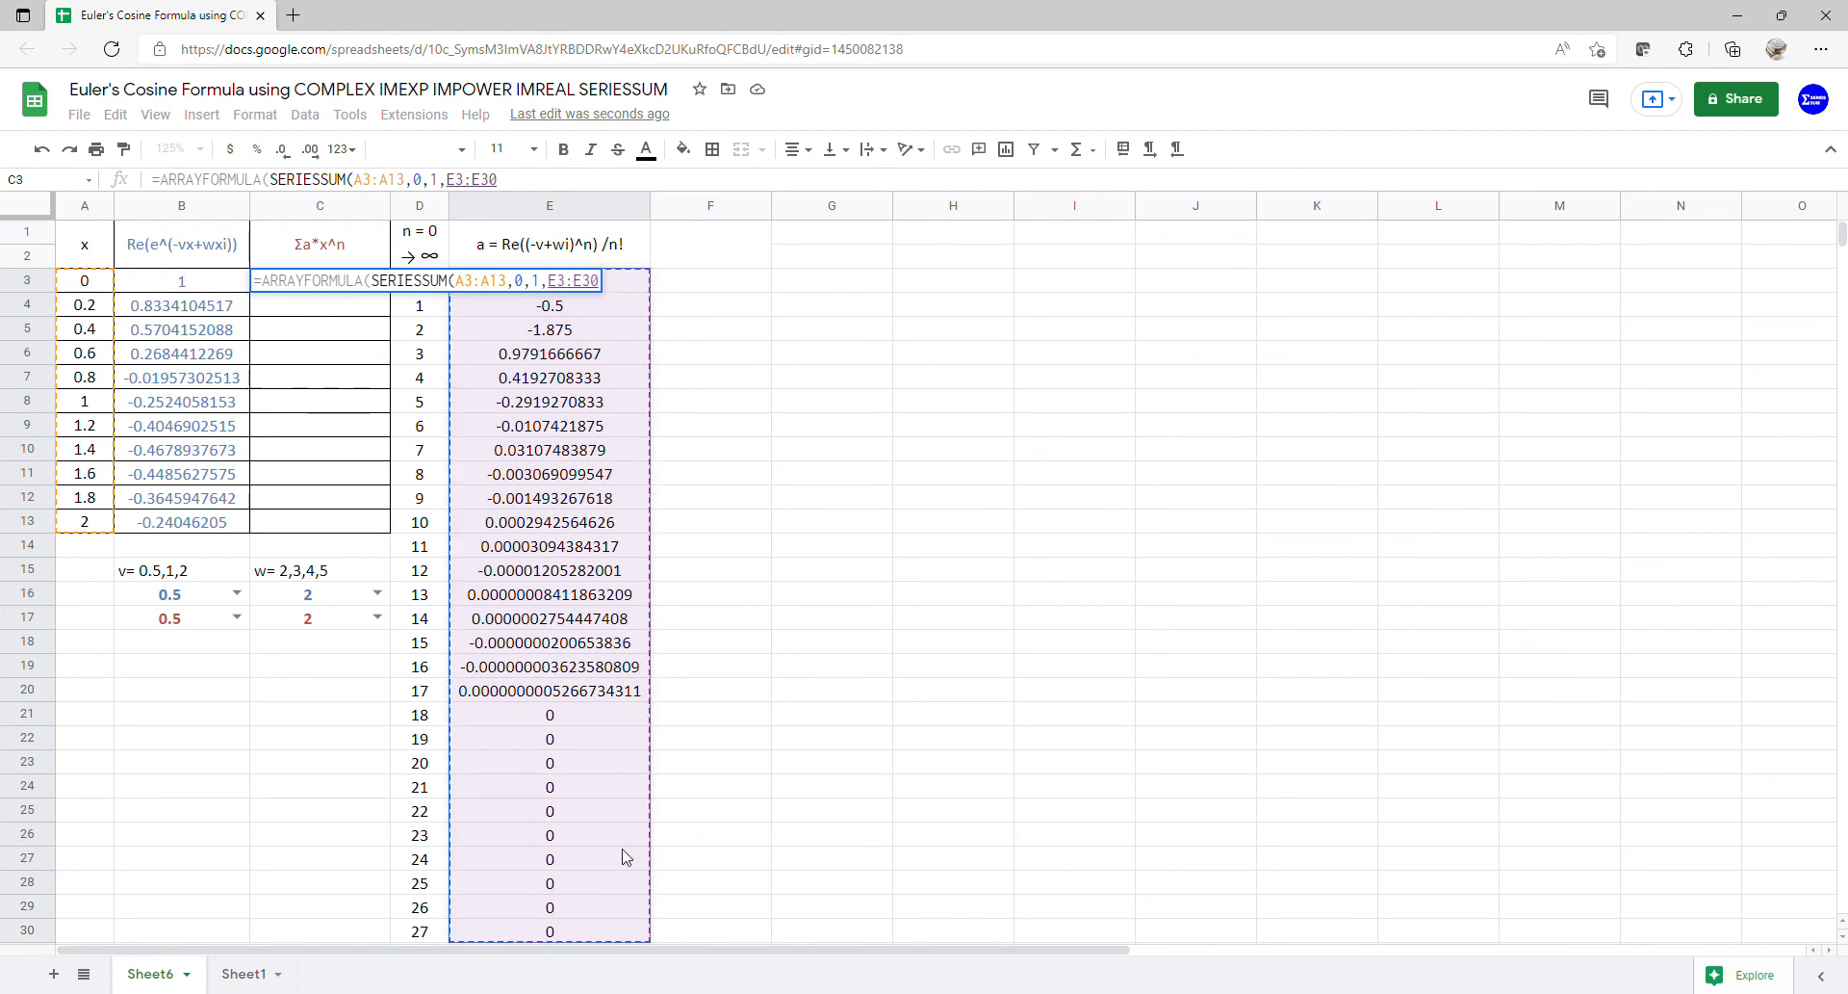
pyautogui.press('Return')
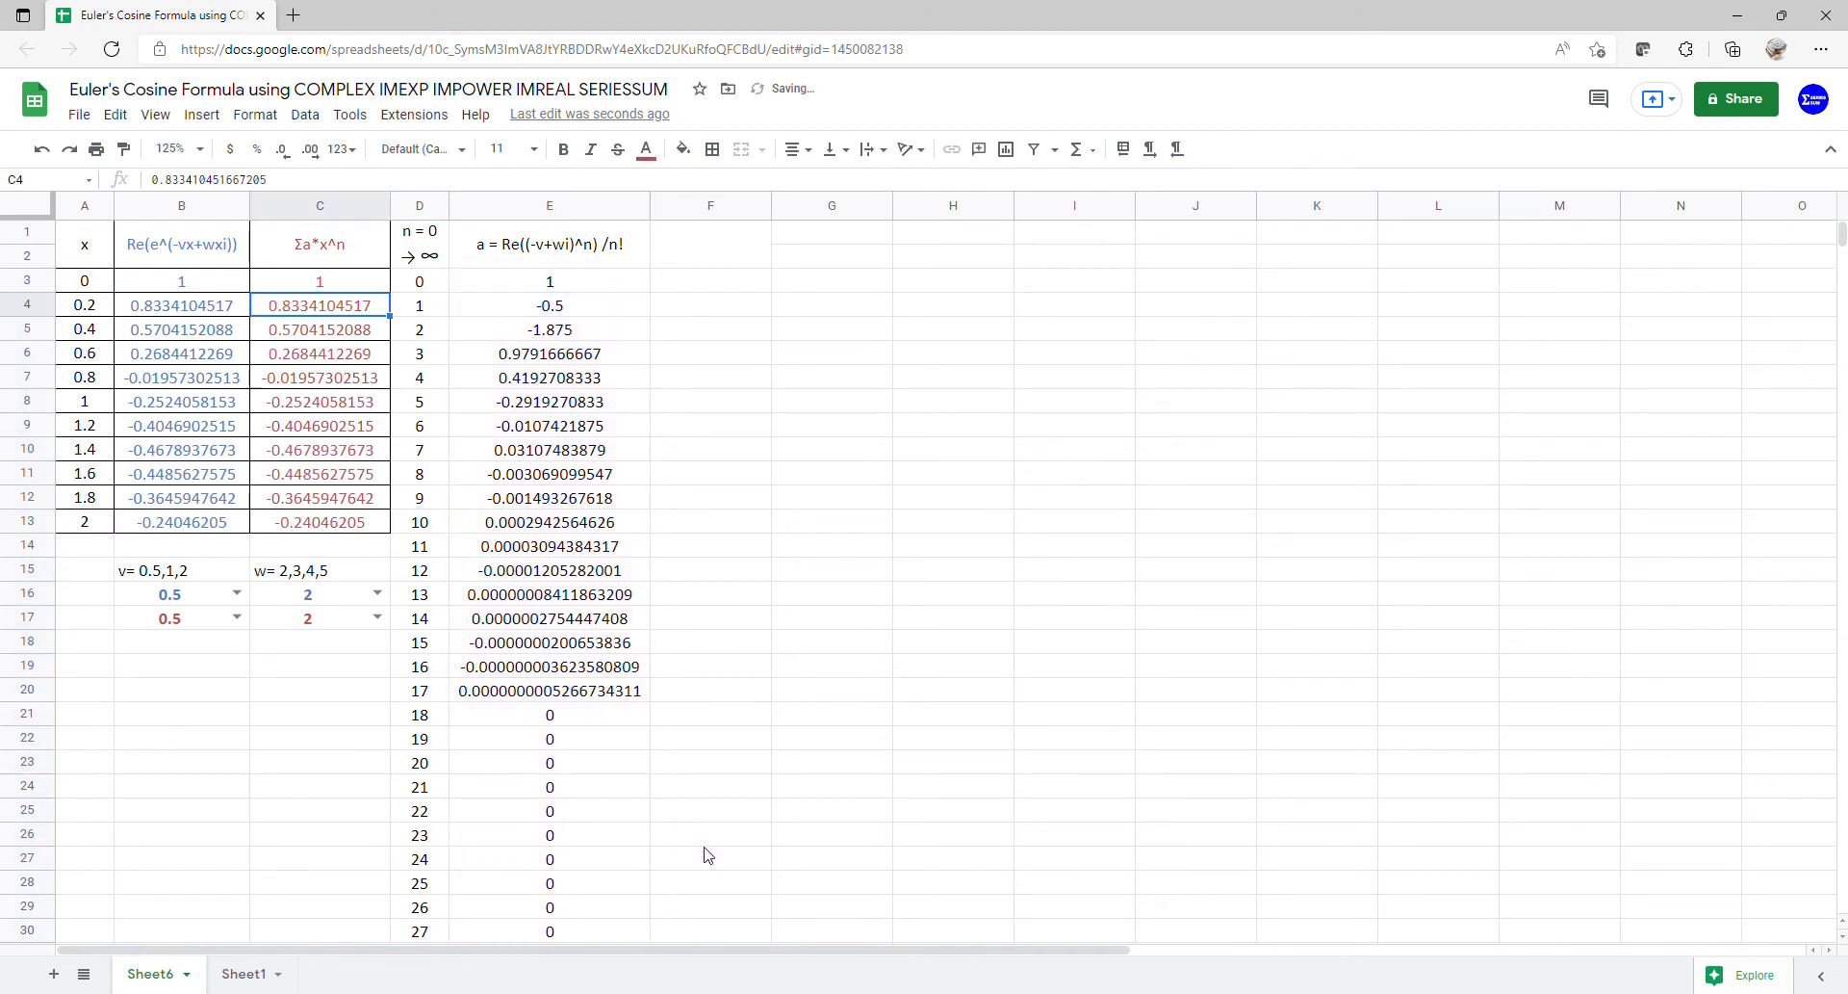
pyautogui.moveTo(96, 260); pyautogui.dragTo(324, 537)
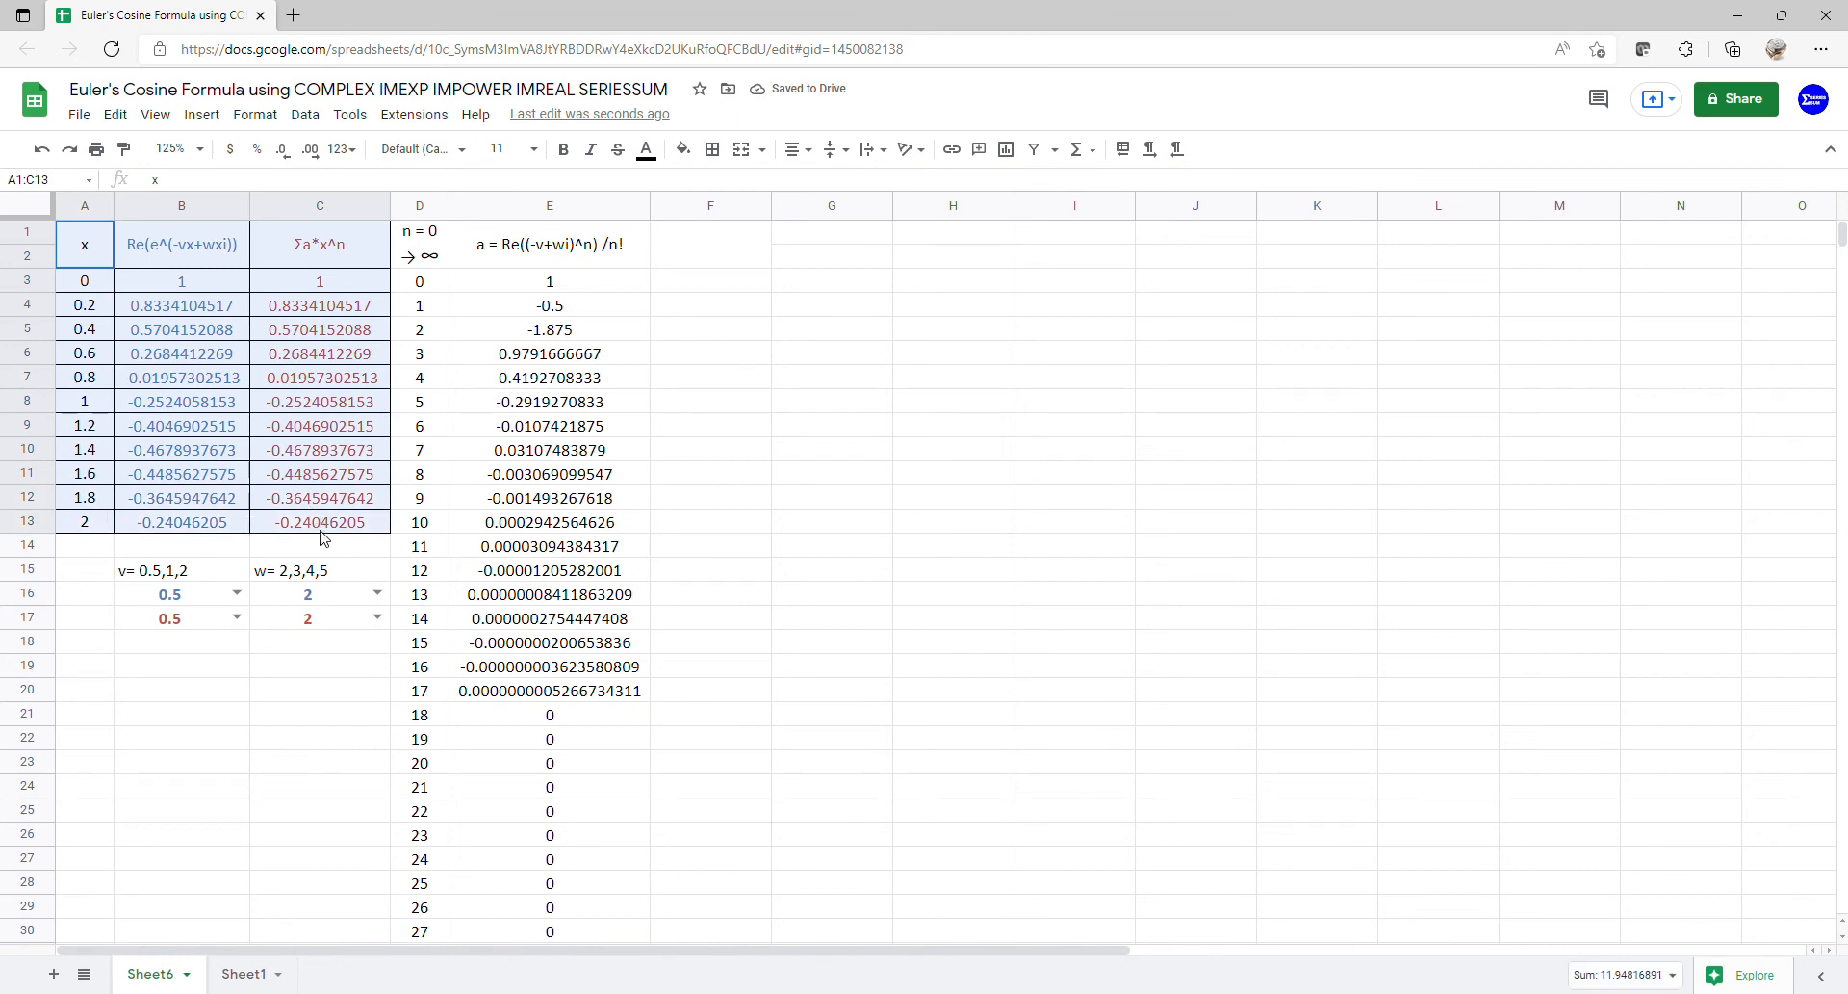
# - Insert a chart of A1:C13 and make it a scatter chart
pyautogui.click(202, 115)
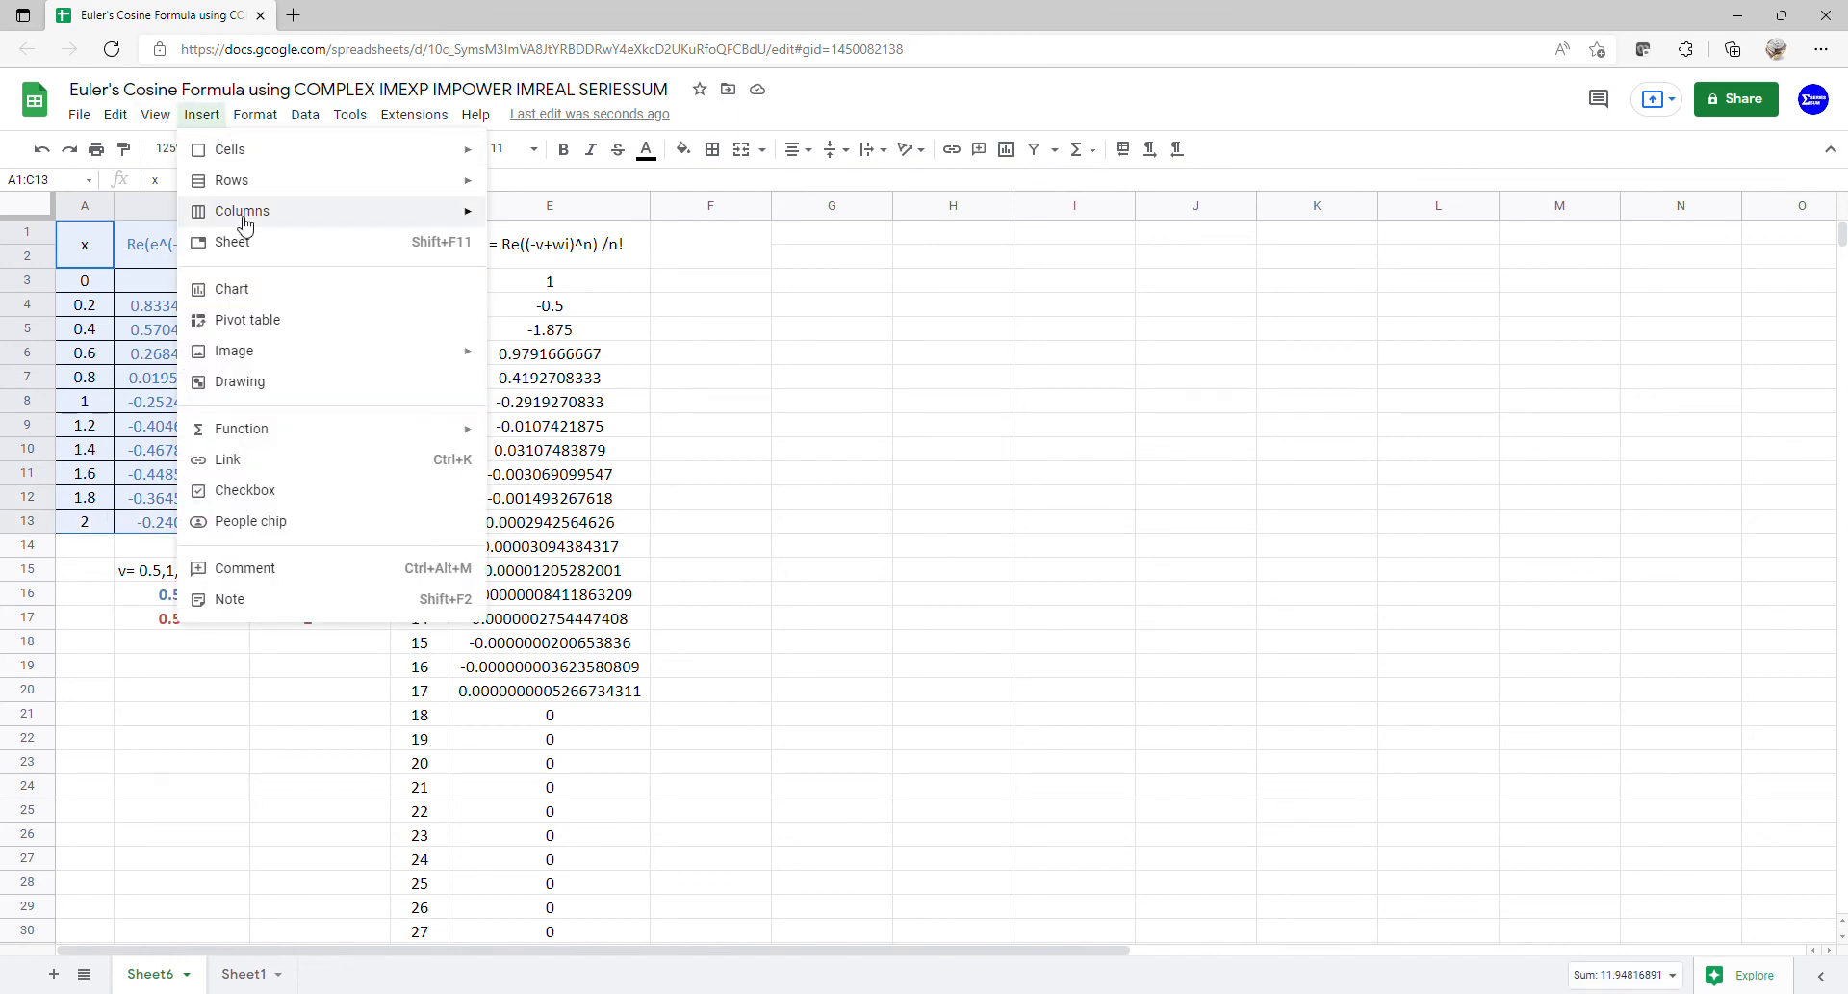
pyautogui.click(271, 298)
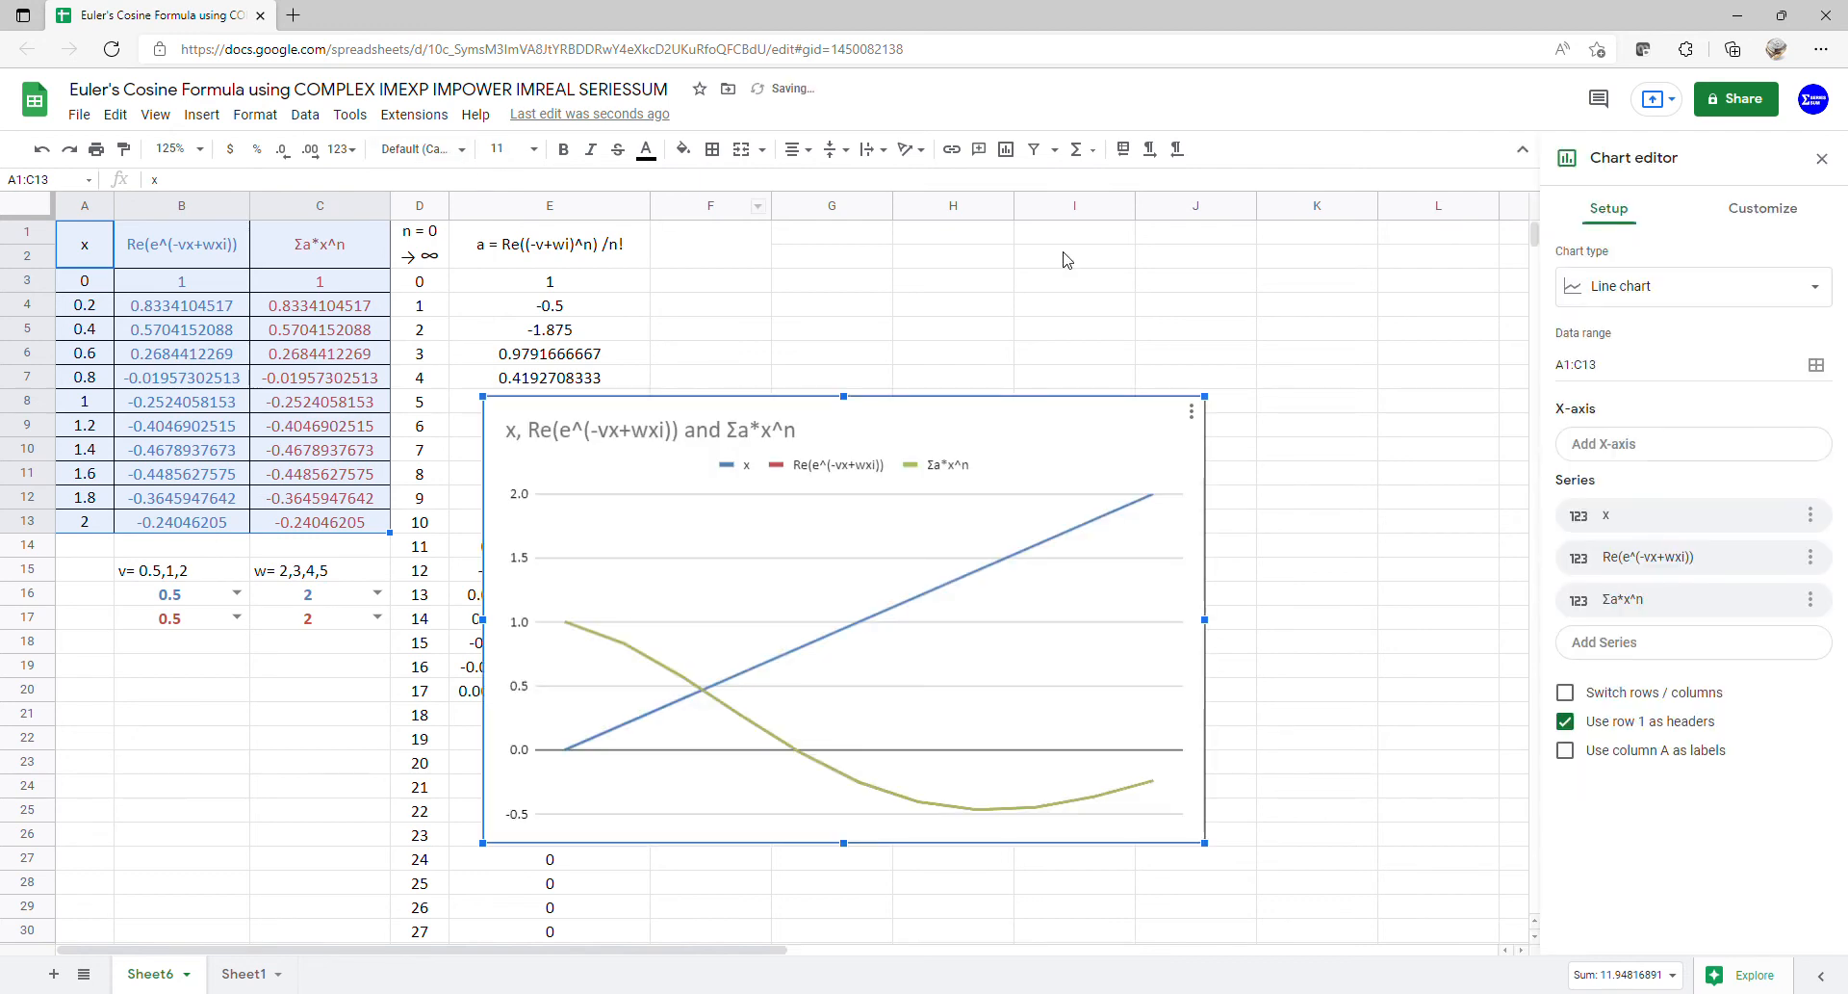
pyautogui.click(1726, 308)
pyautogui.scroll(-5, 1691, 523)
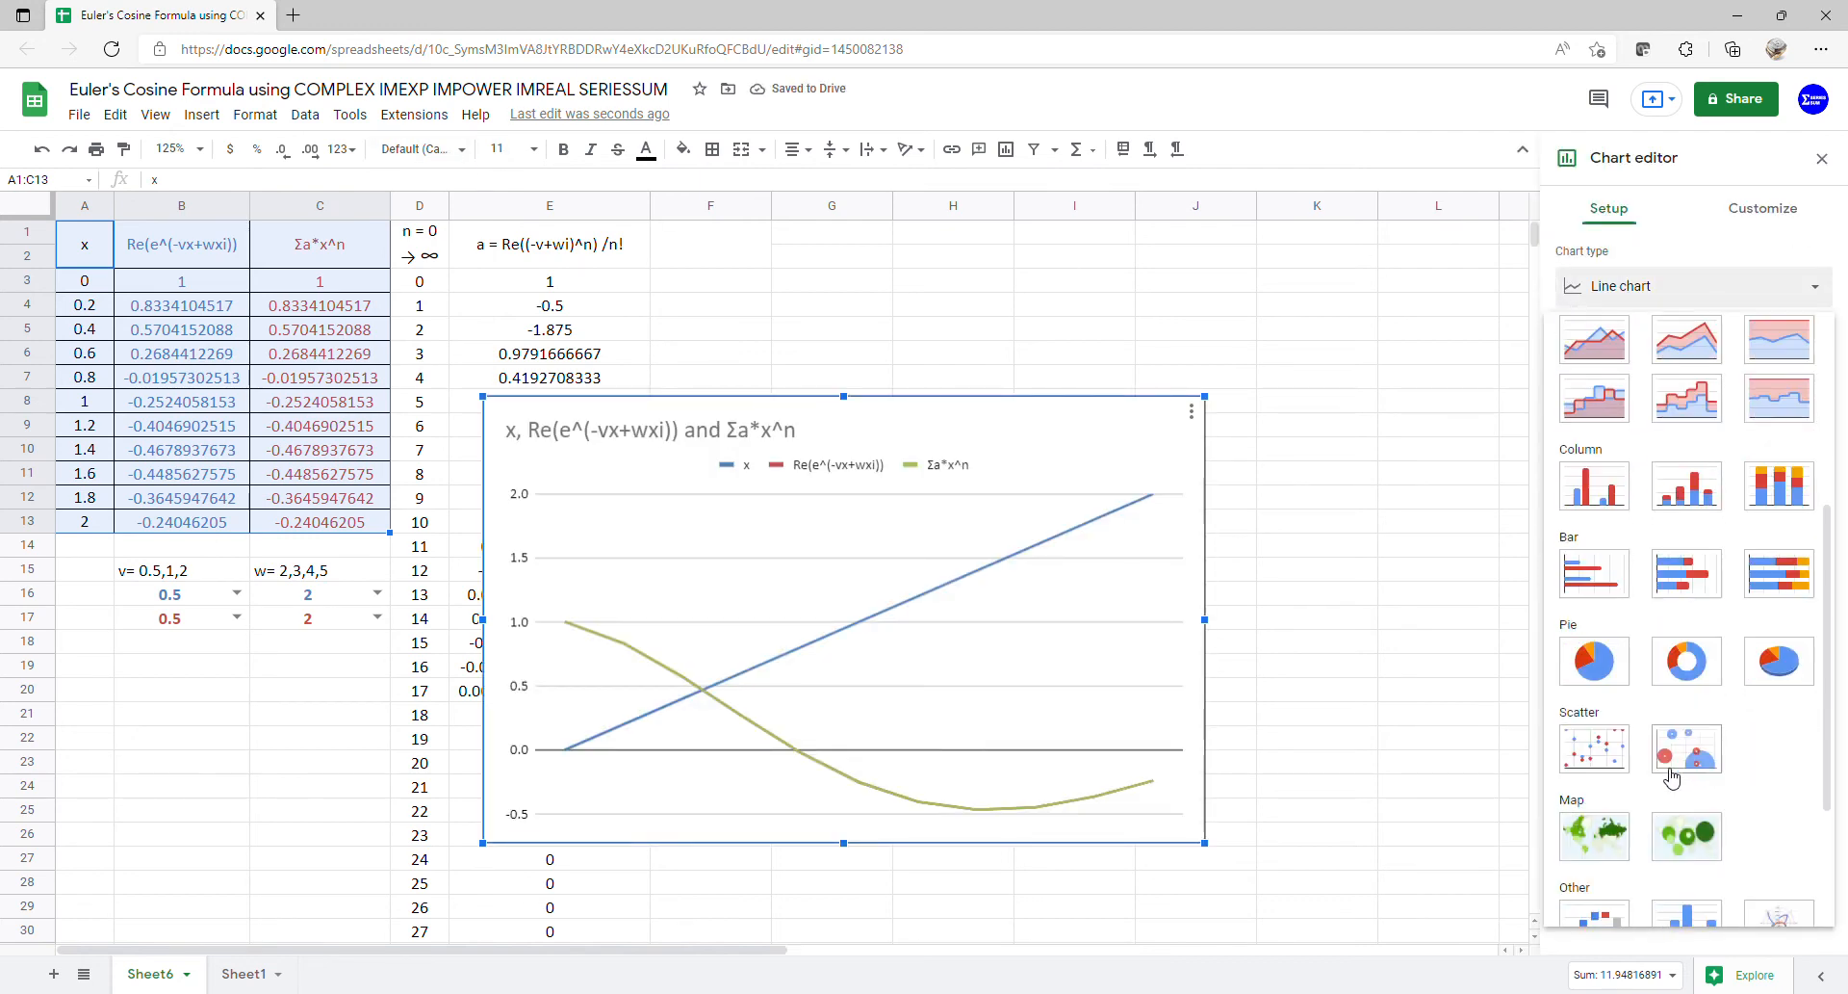
pyautogui.click(1615, 775)
# - Delete the chart title and use column A as the x-axis labels
pyautogui.doubleClick(818, 431)
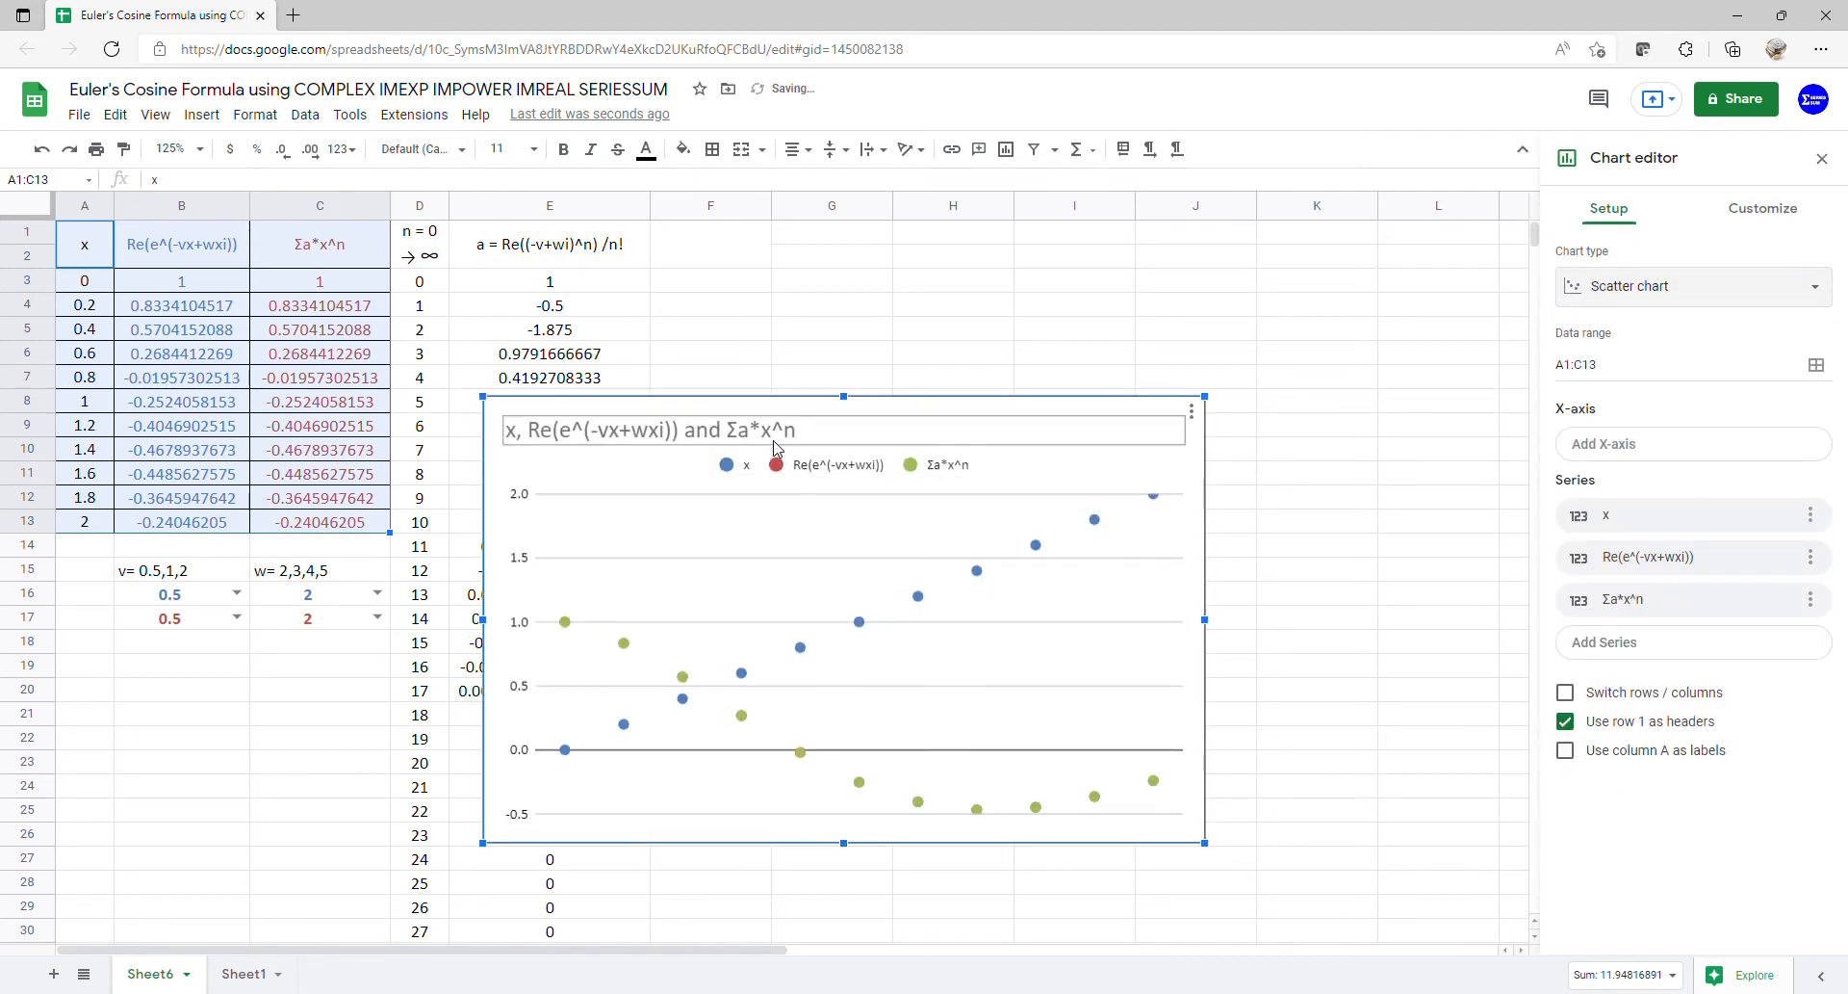
pyautogui.press('BackSpace')
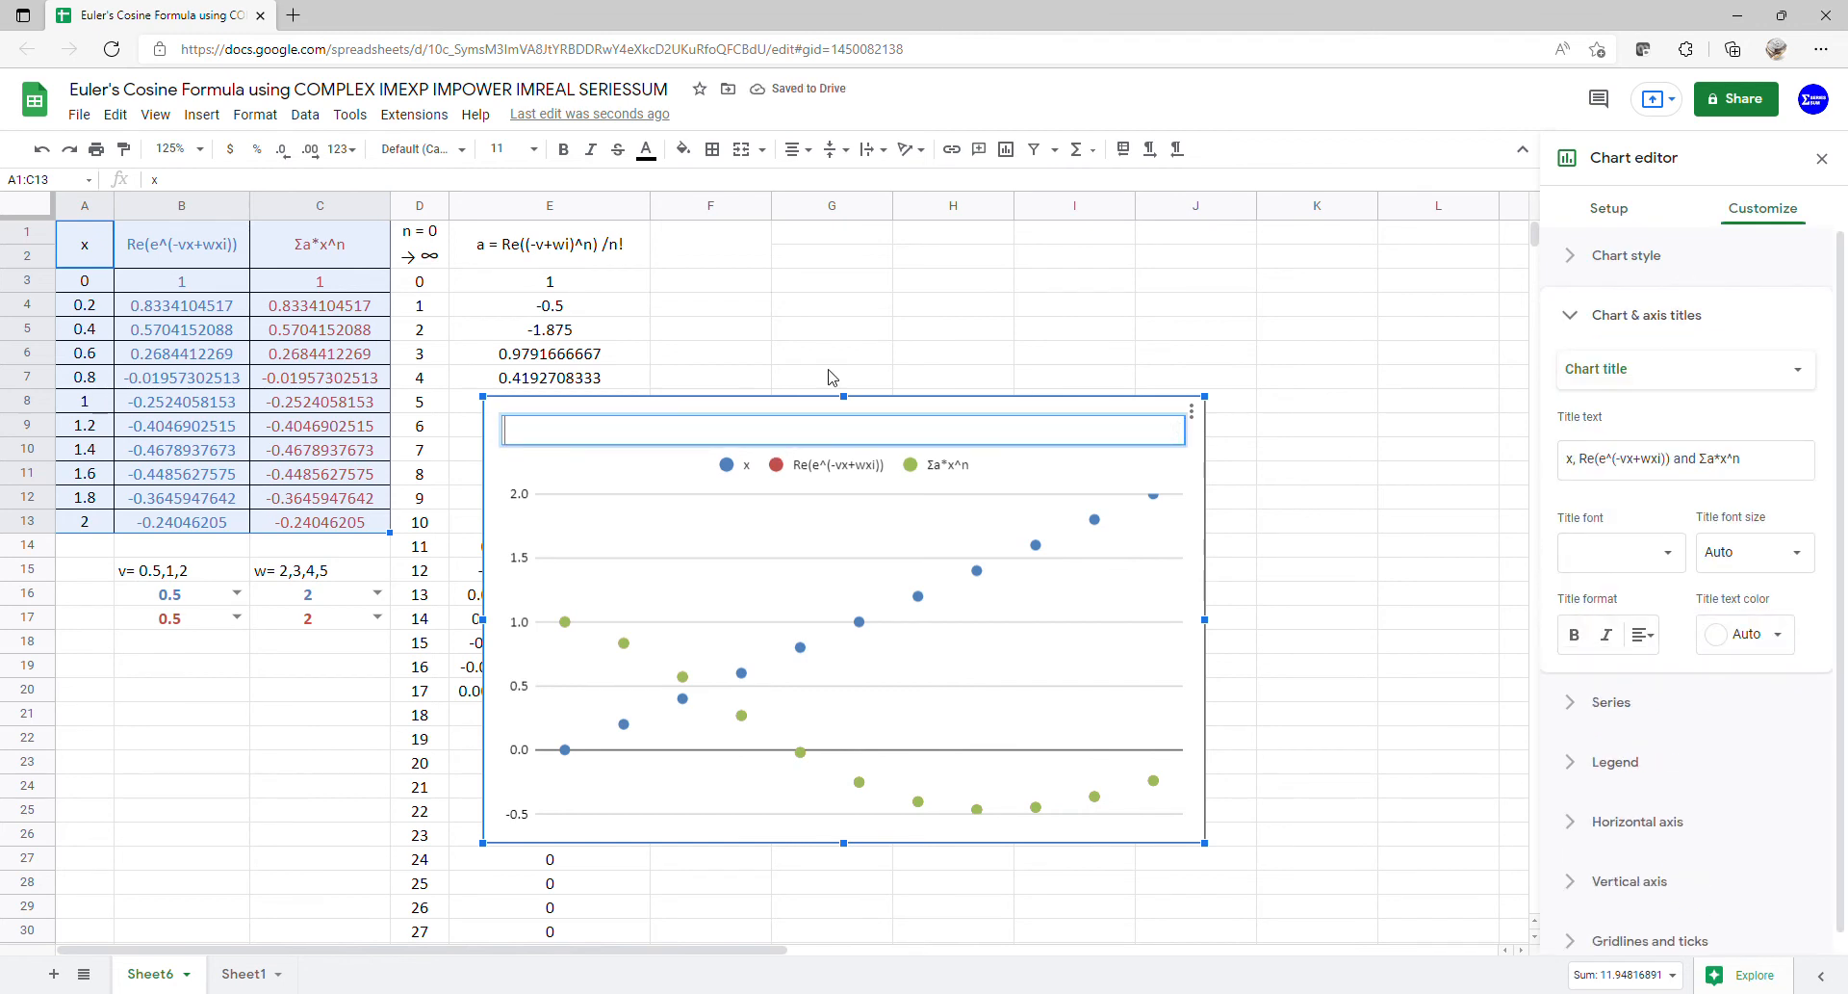
pyautogui.click(885, 507)
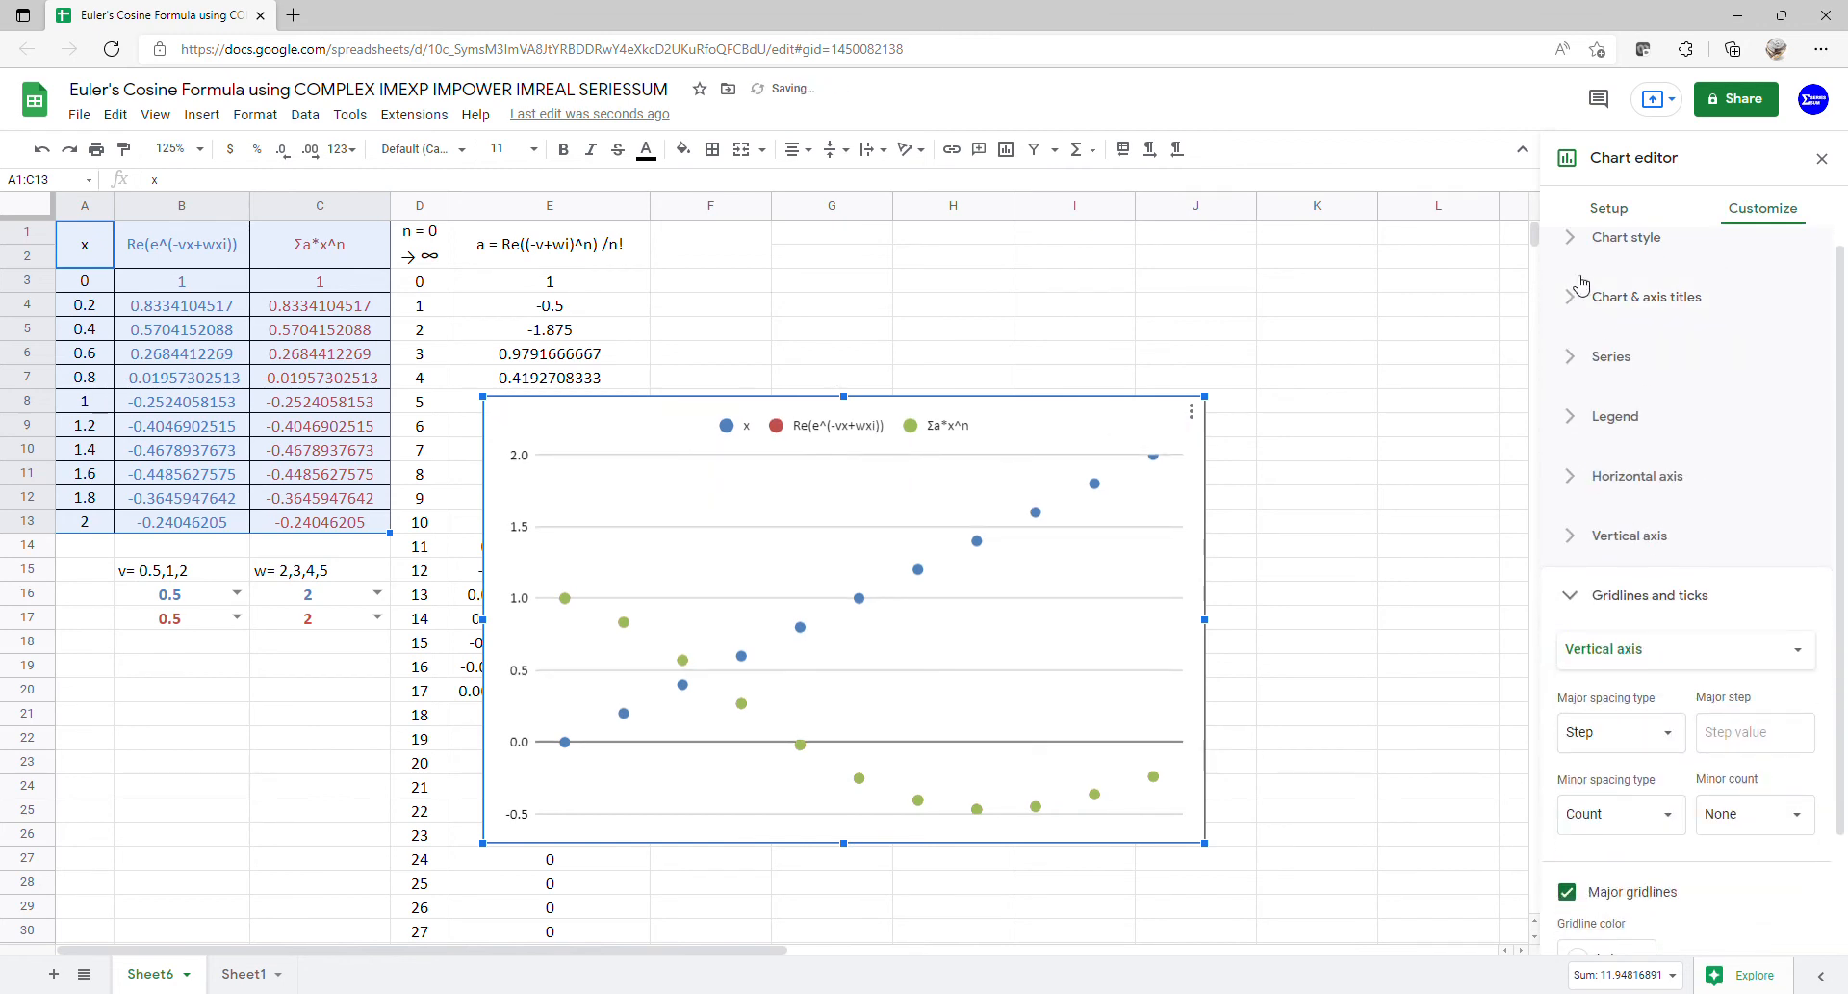
pyautogui.click(1627, 212)
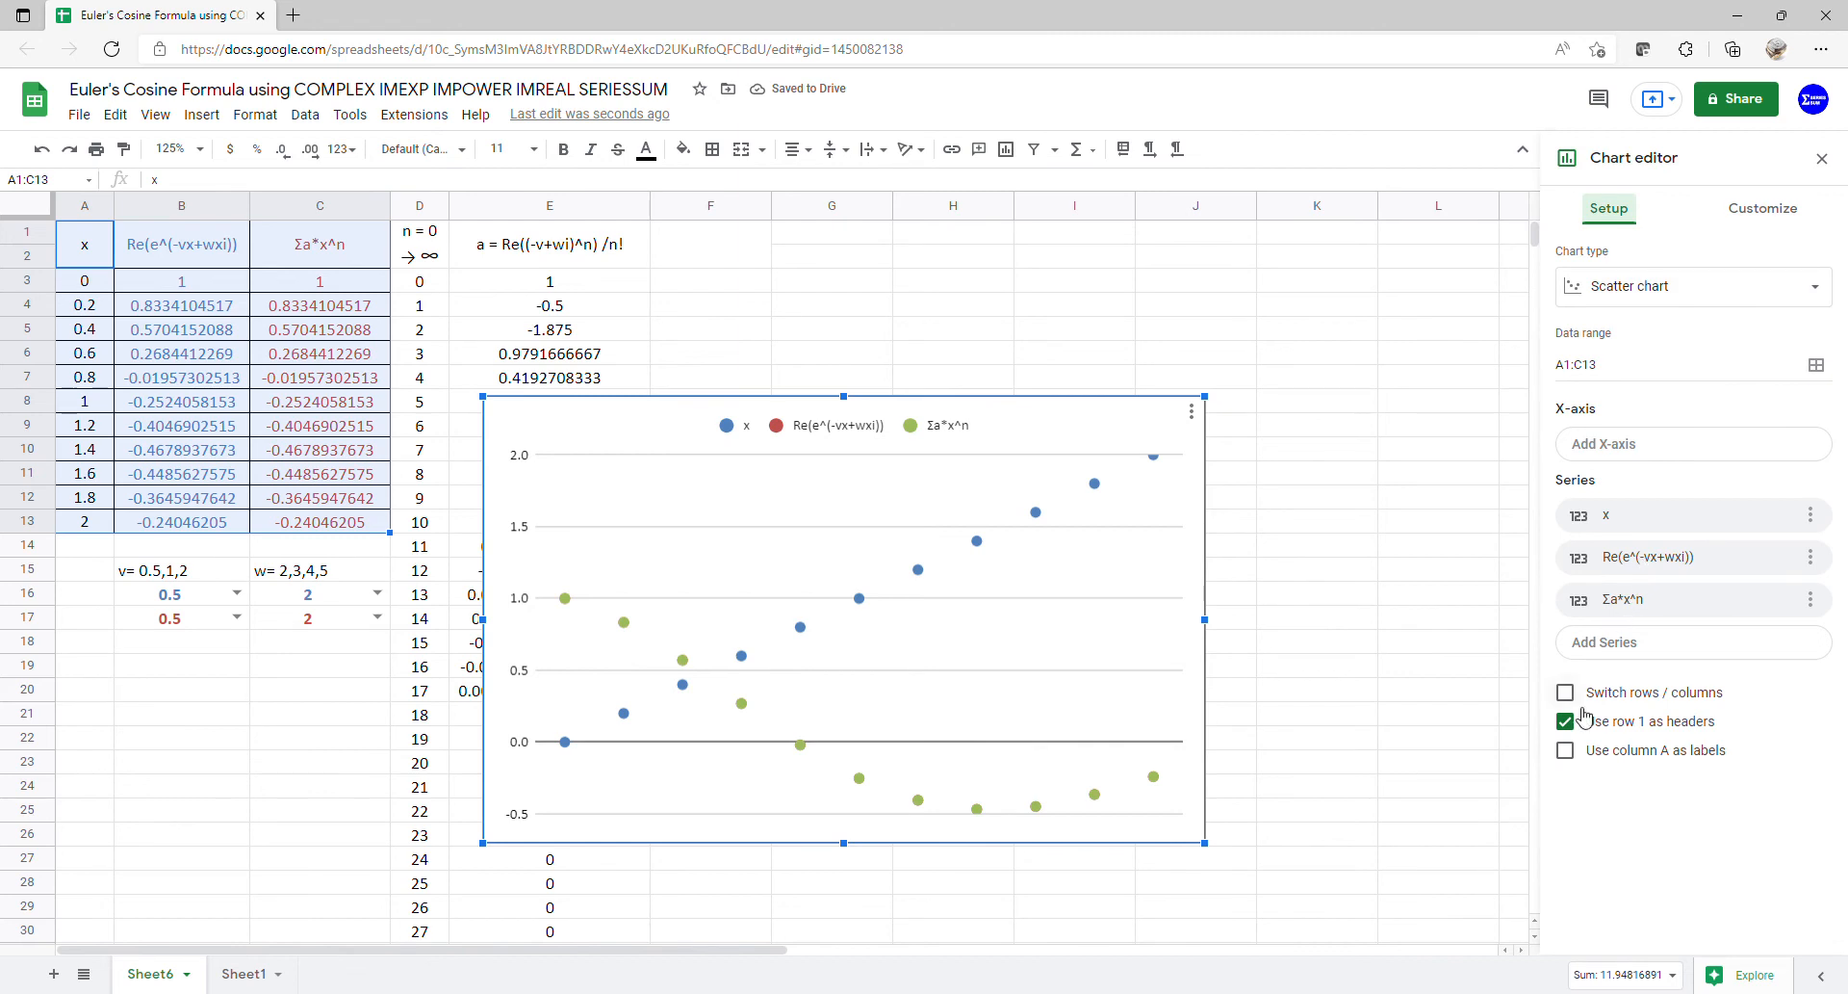
pyautogui.click(1569, 750)
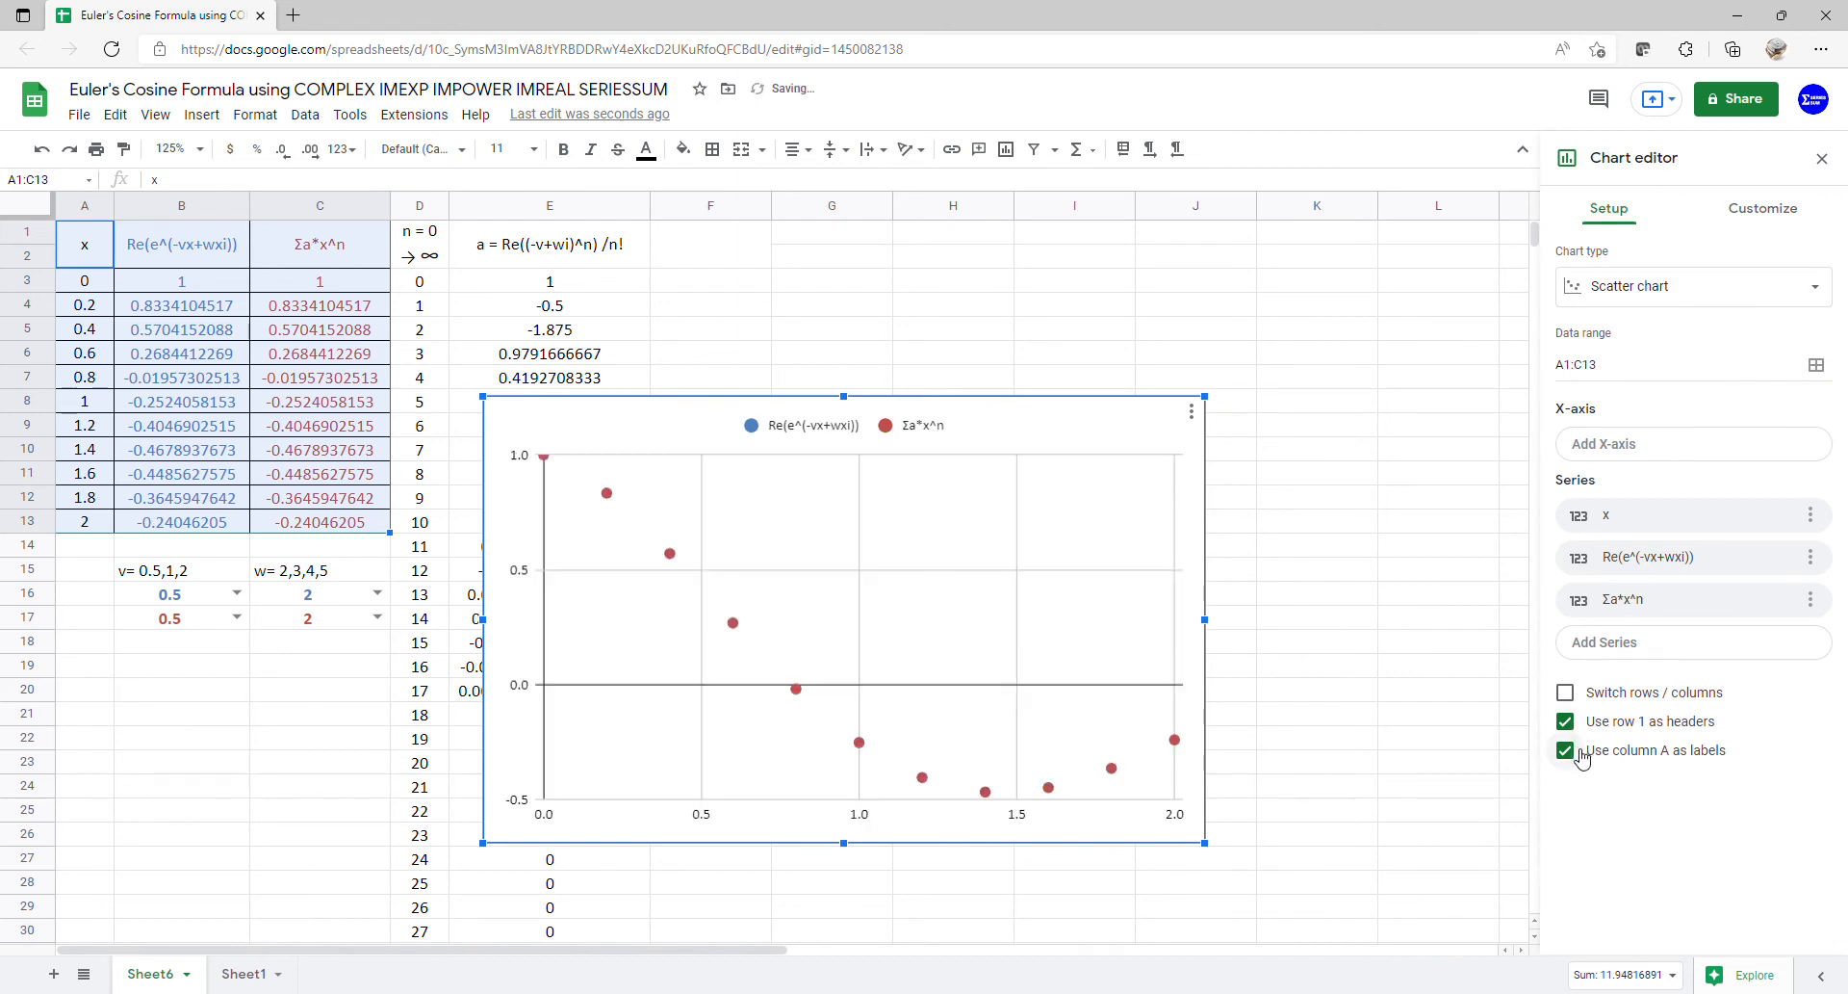
# - Add a degree-10 polynomial trendline to the series, labelled with its equation in the legend
pyautogui.click(1762, 207)
pyautogui.click(1623, 375)
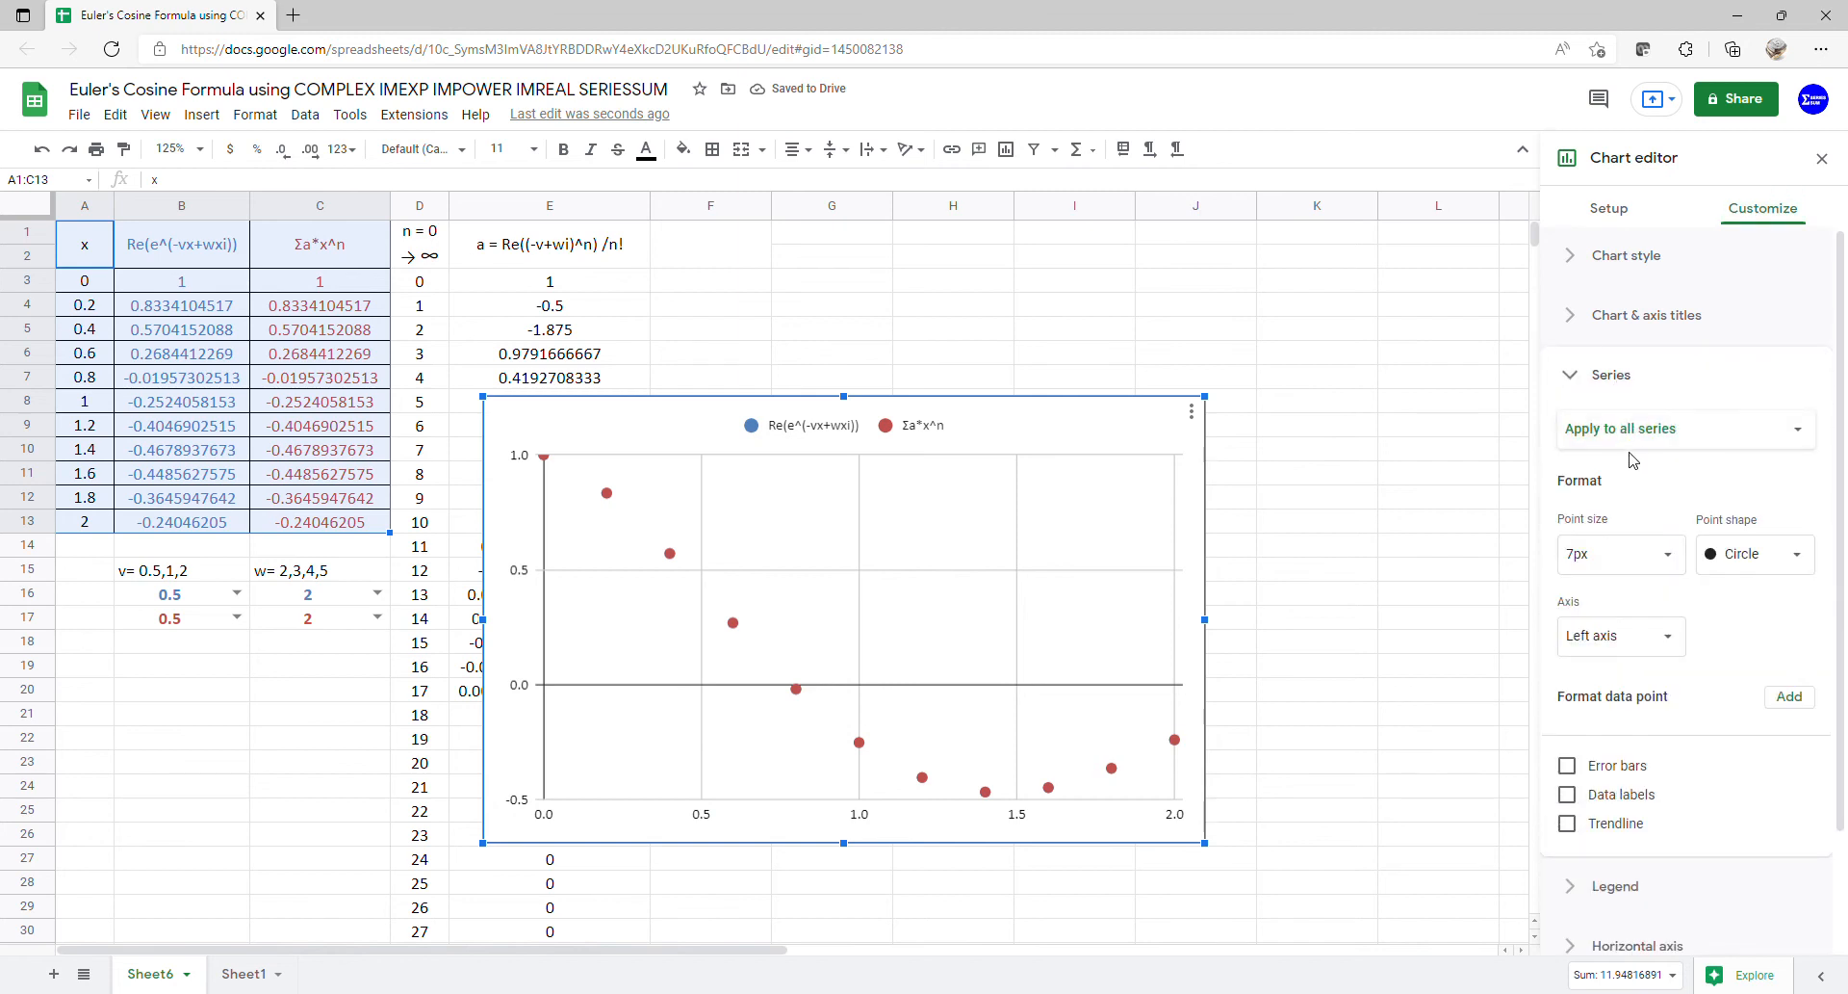
pyautogui.click(1618, 820)
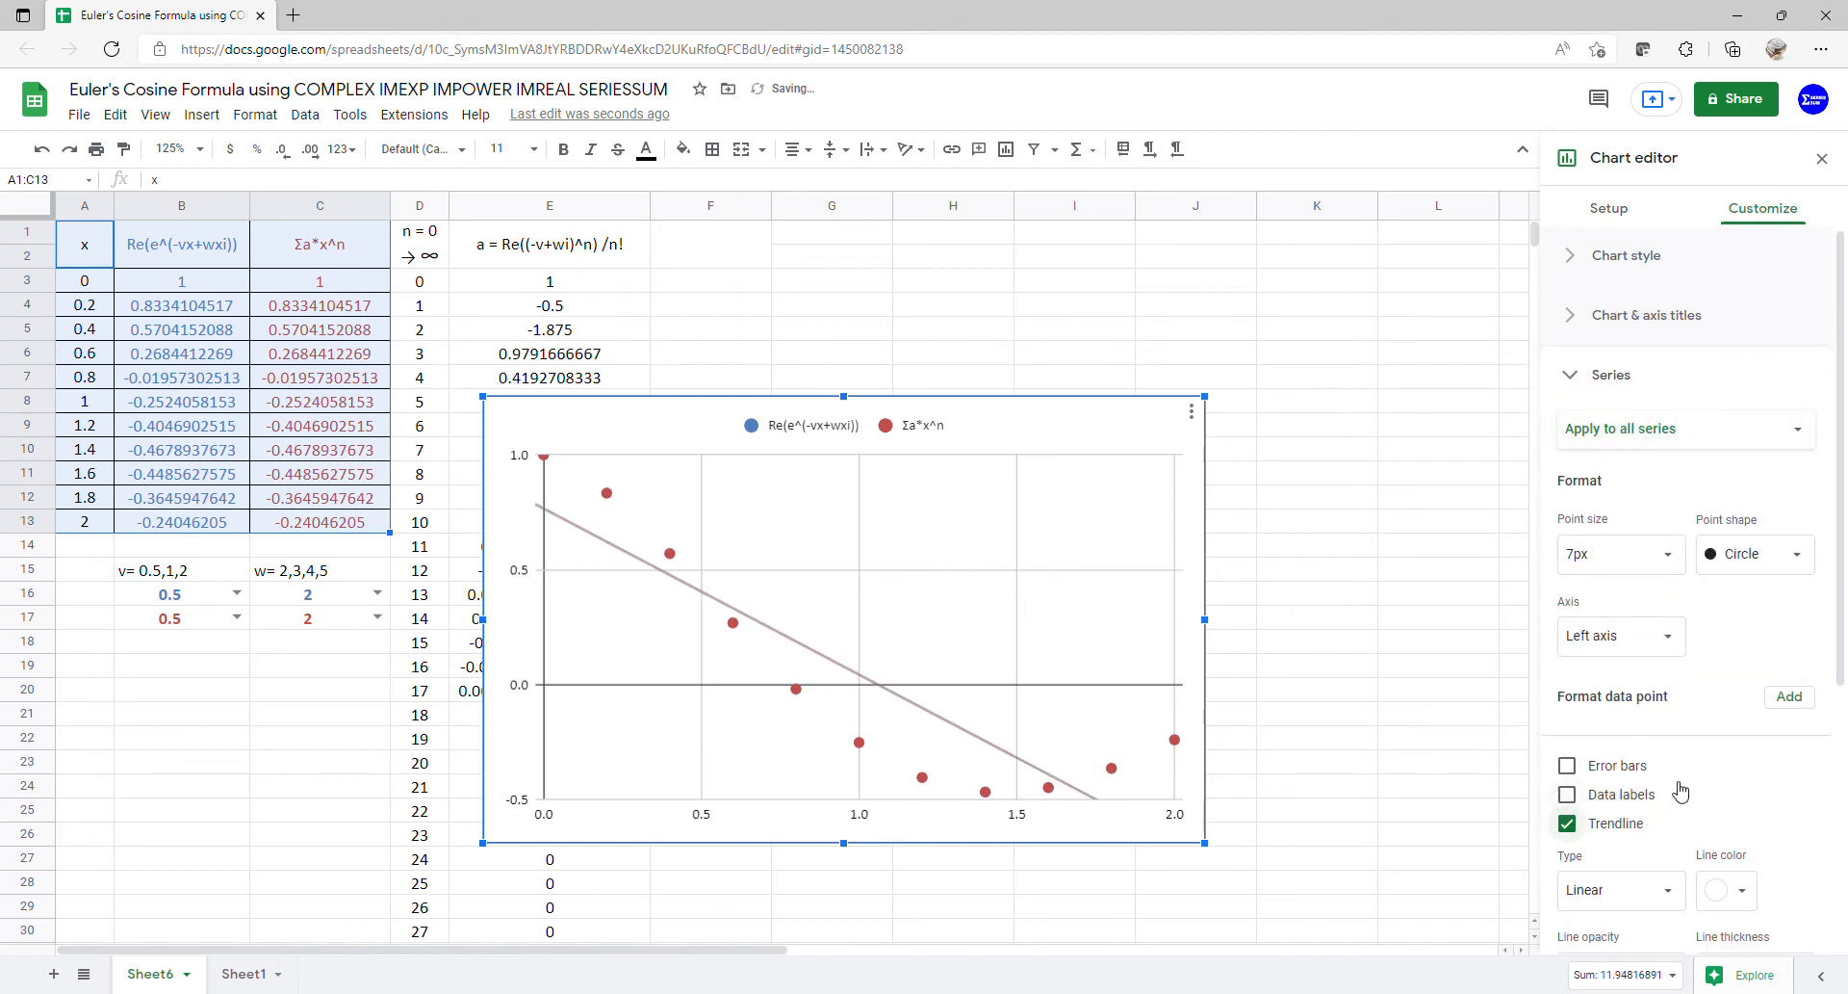
pyautogui.scroll(-2, 1677, 788)
pyautogui.click(1664, 672)
pyautogui.click(1658, 726)
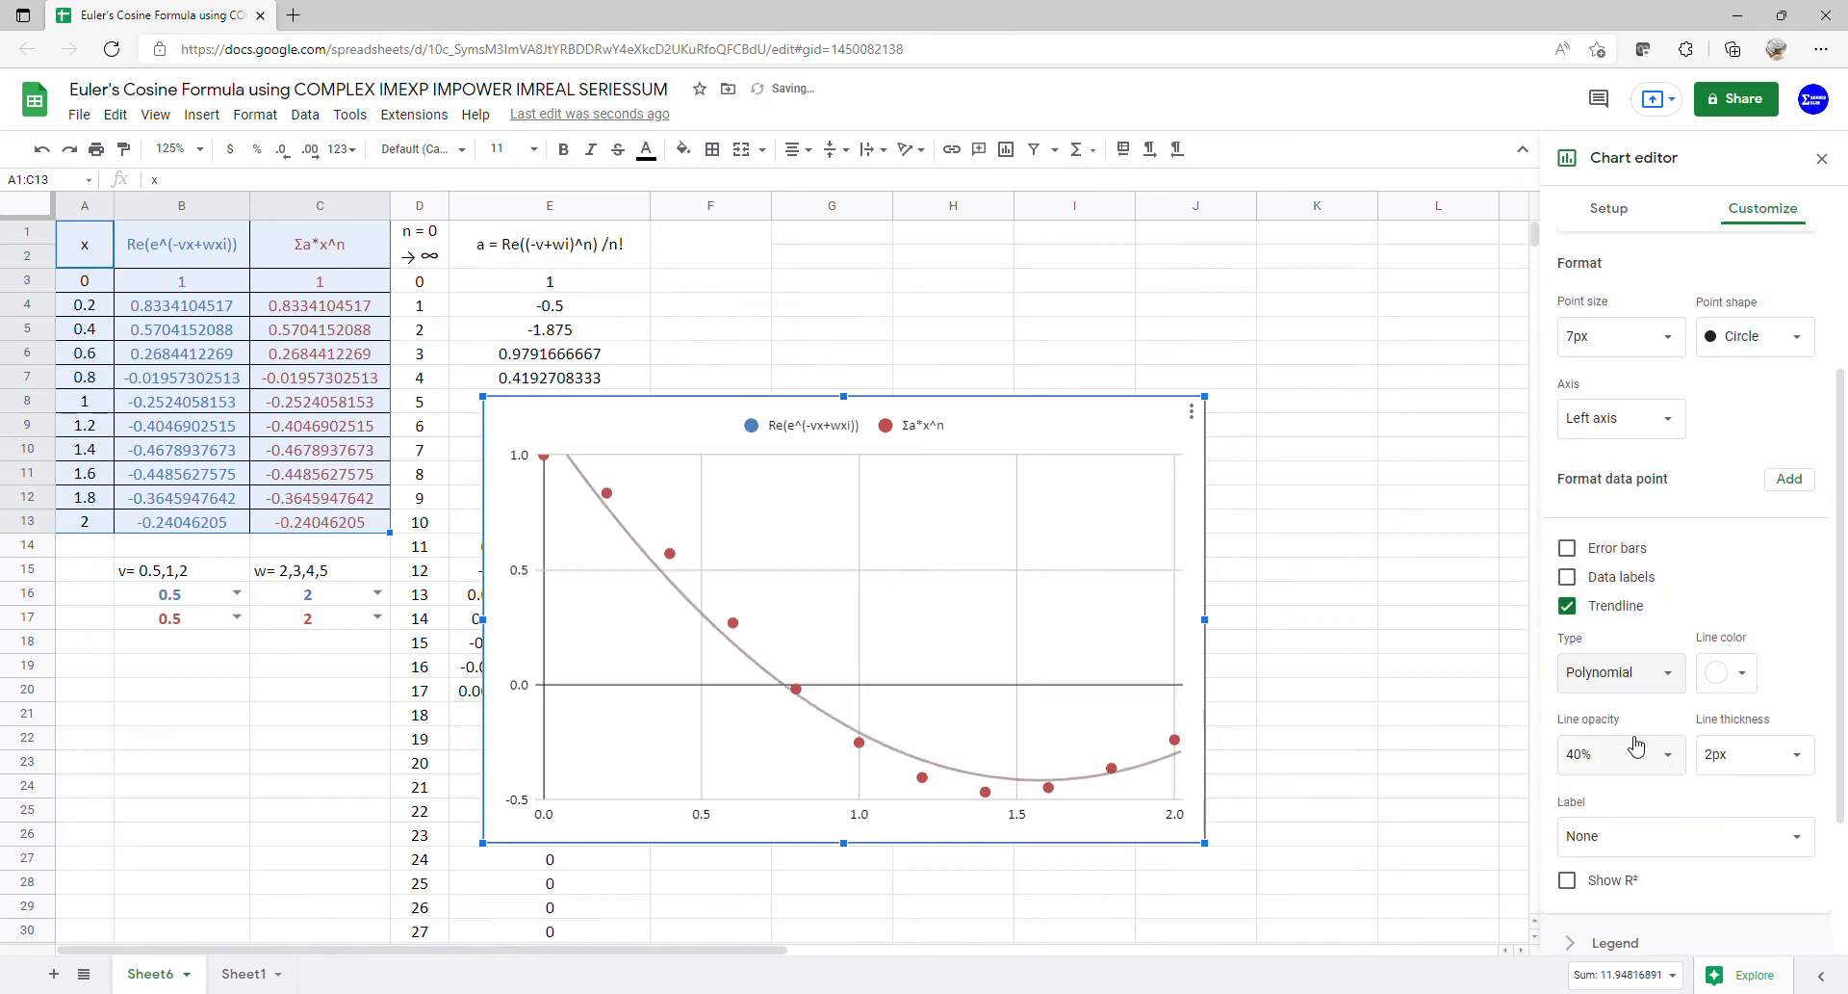
pyautogui.click(1673, 757)
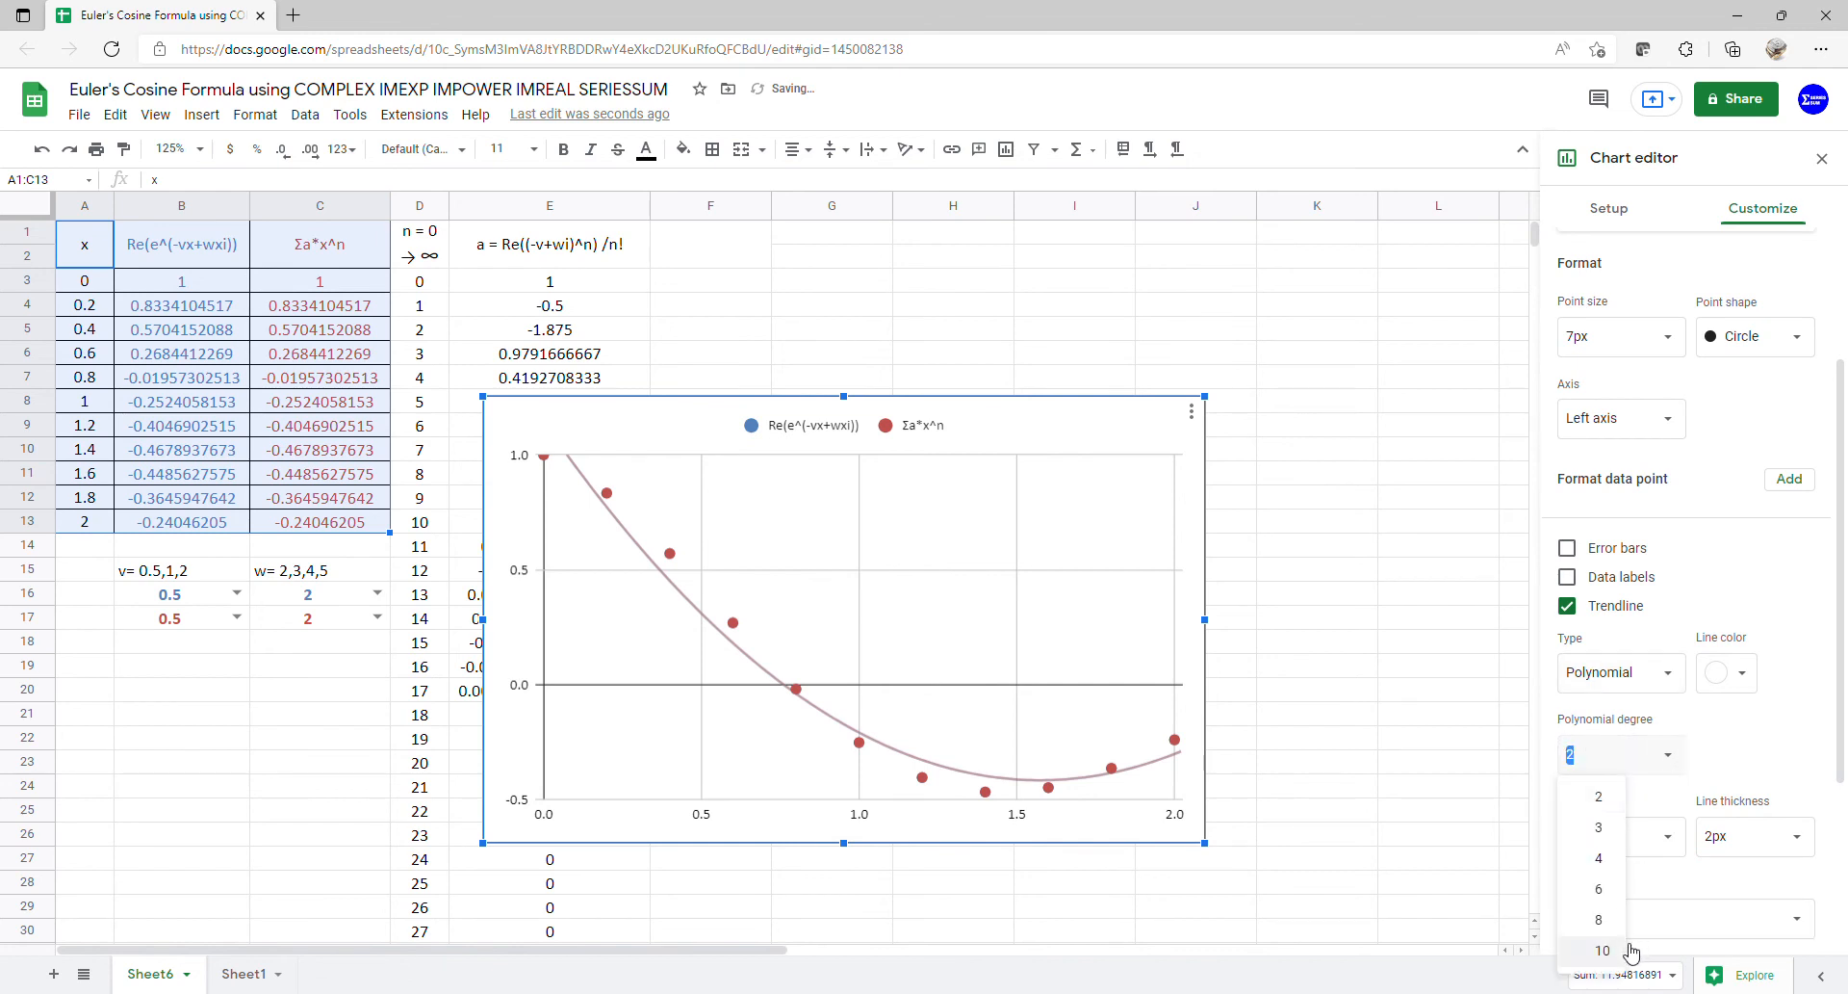
pyautogui.click(1602, 950)
pyautogui.scroll(-3, 1714, 867)
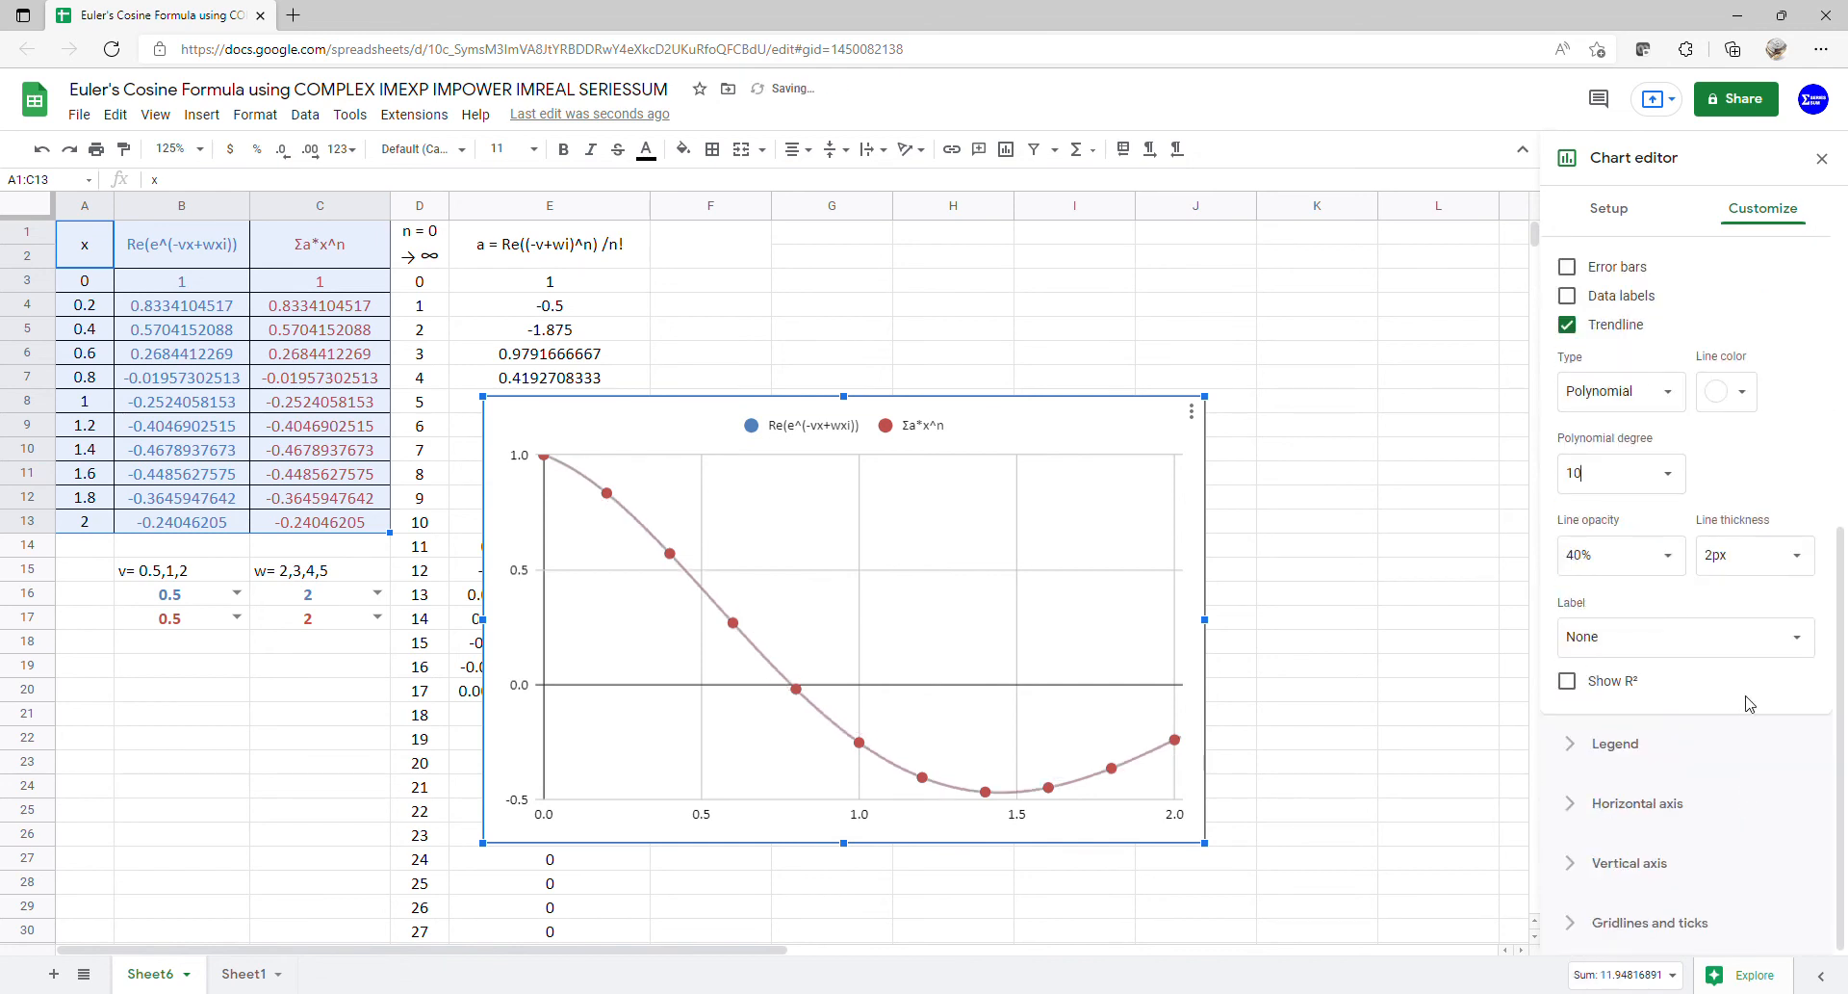
pyautogui.click(1765, 632)
pyautogui.click(1635, 706)
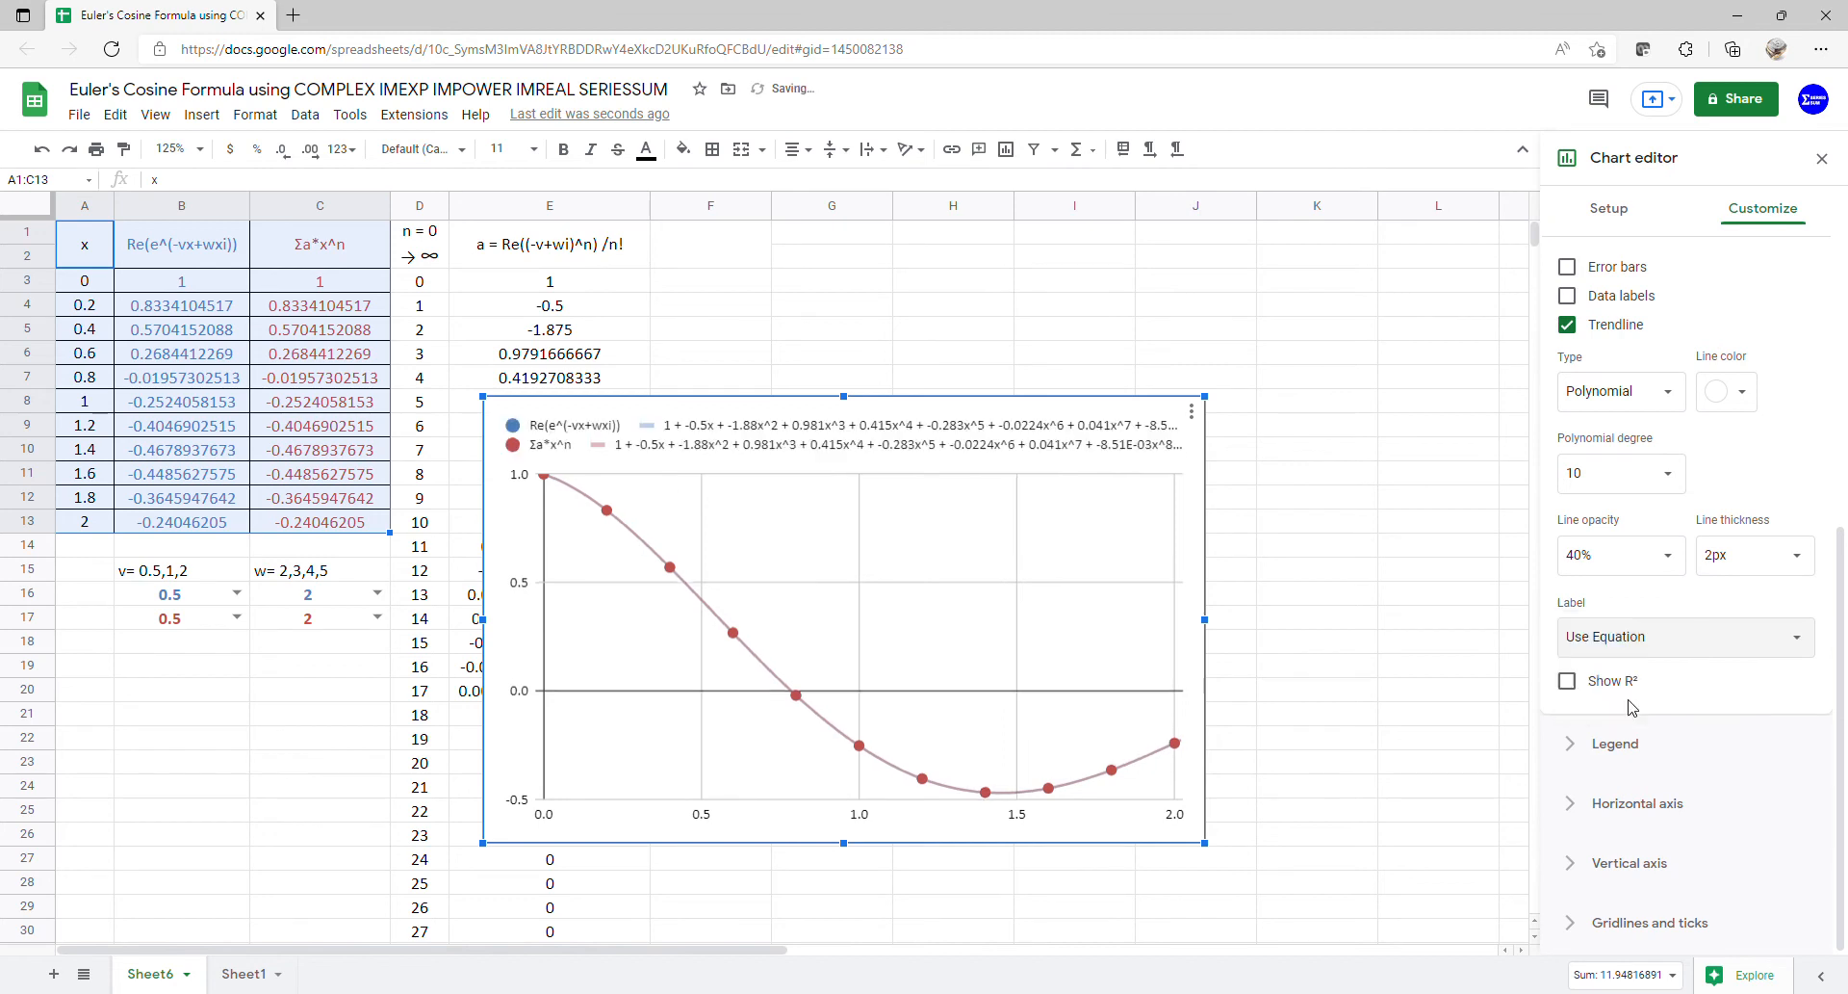
pyautogui.click(1629, 757)
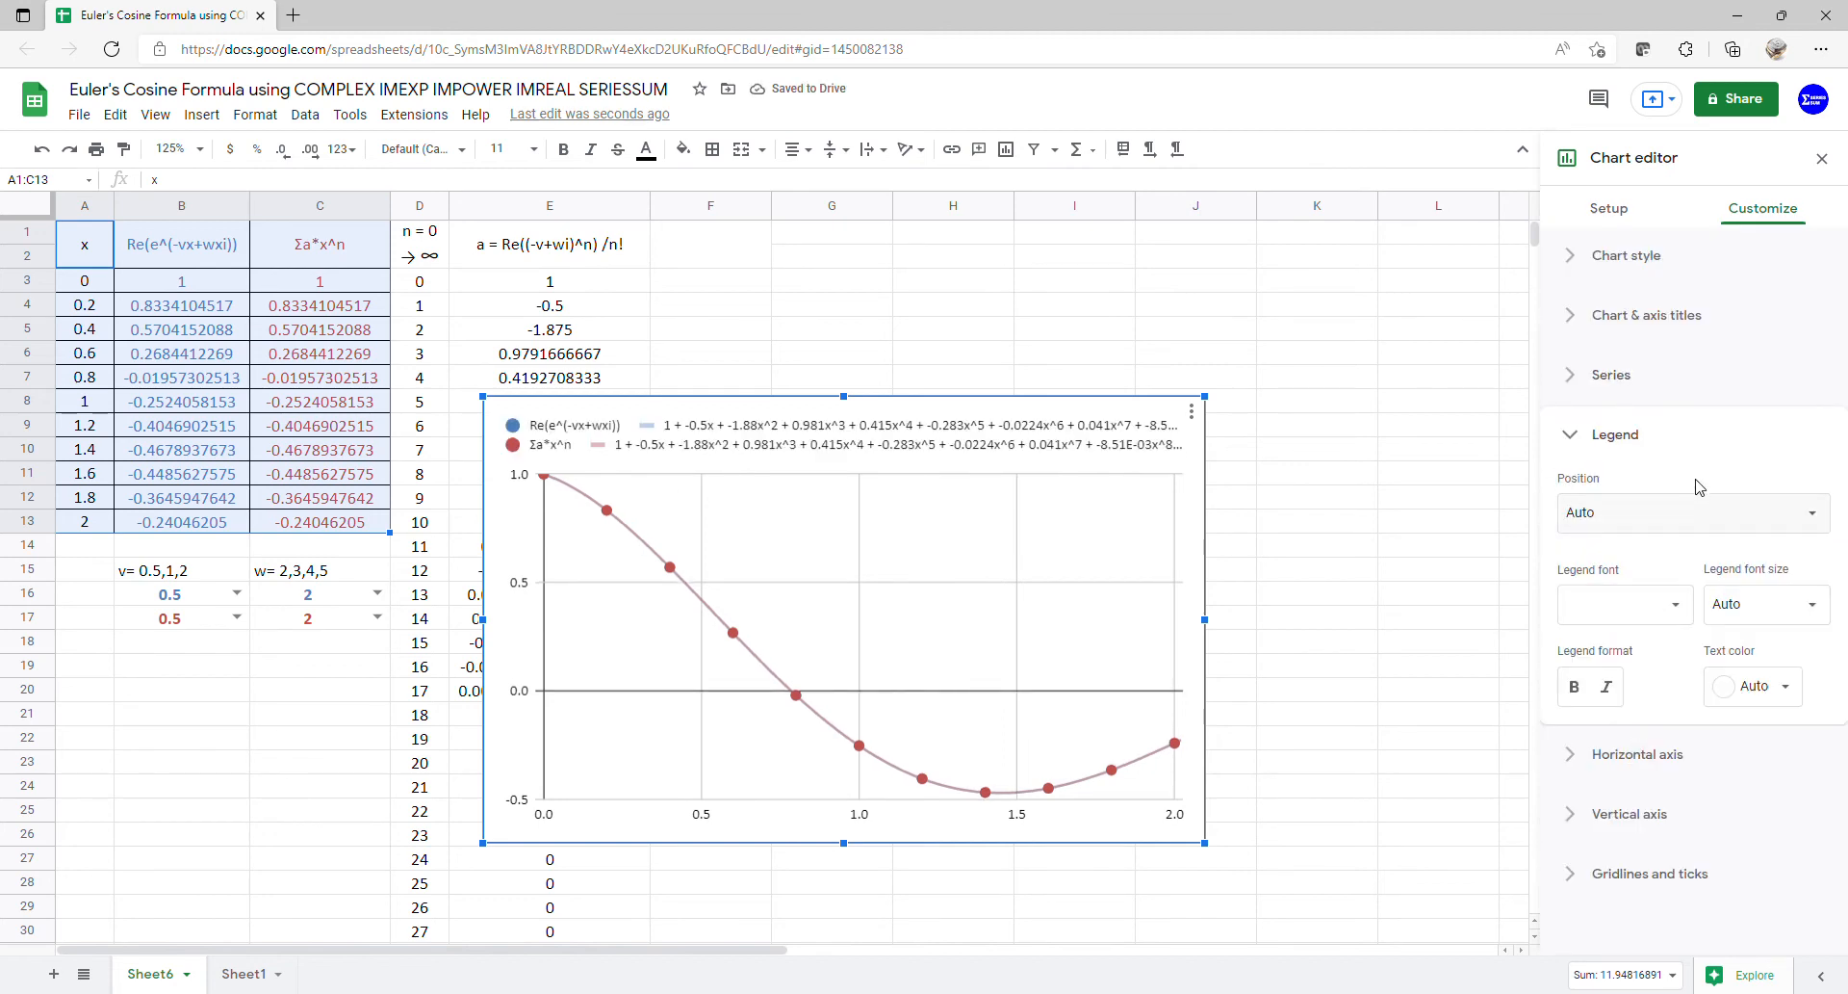
# - Keep the legend position on Auto and close the chart editor
pyautogui.click(1681, 527)
pyautogui.click(1685, 520)
pyautogui.click(1444, 551)
# - Move the chart up beside column E and make it taller and wider
pyautogui.moveTo(988, 520); pyautogui.dragTo(1182, 343)
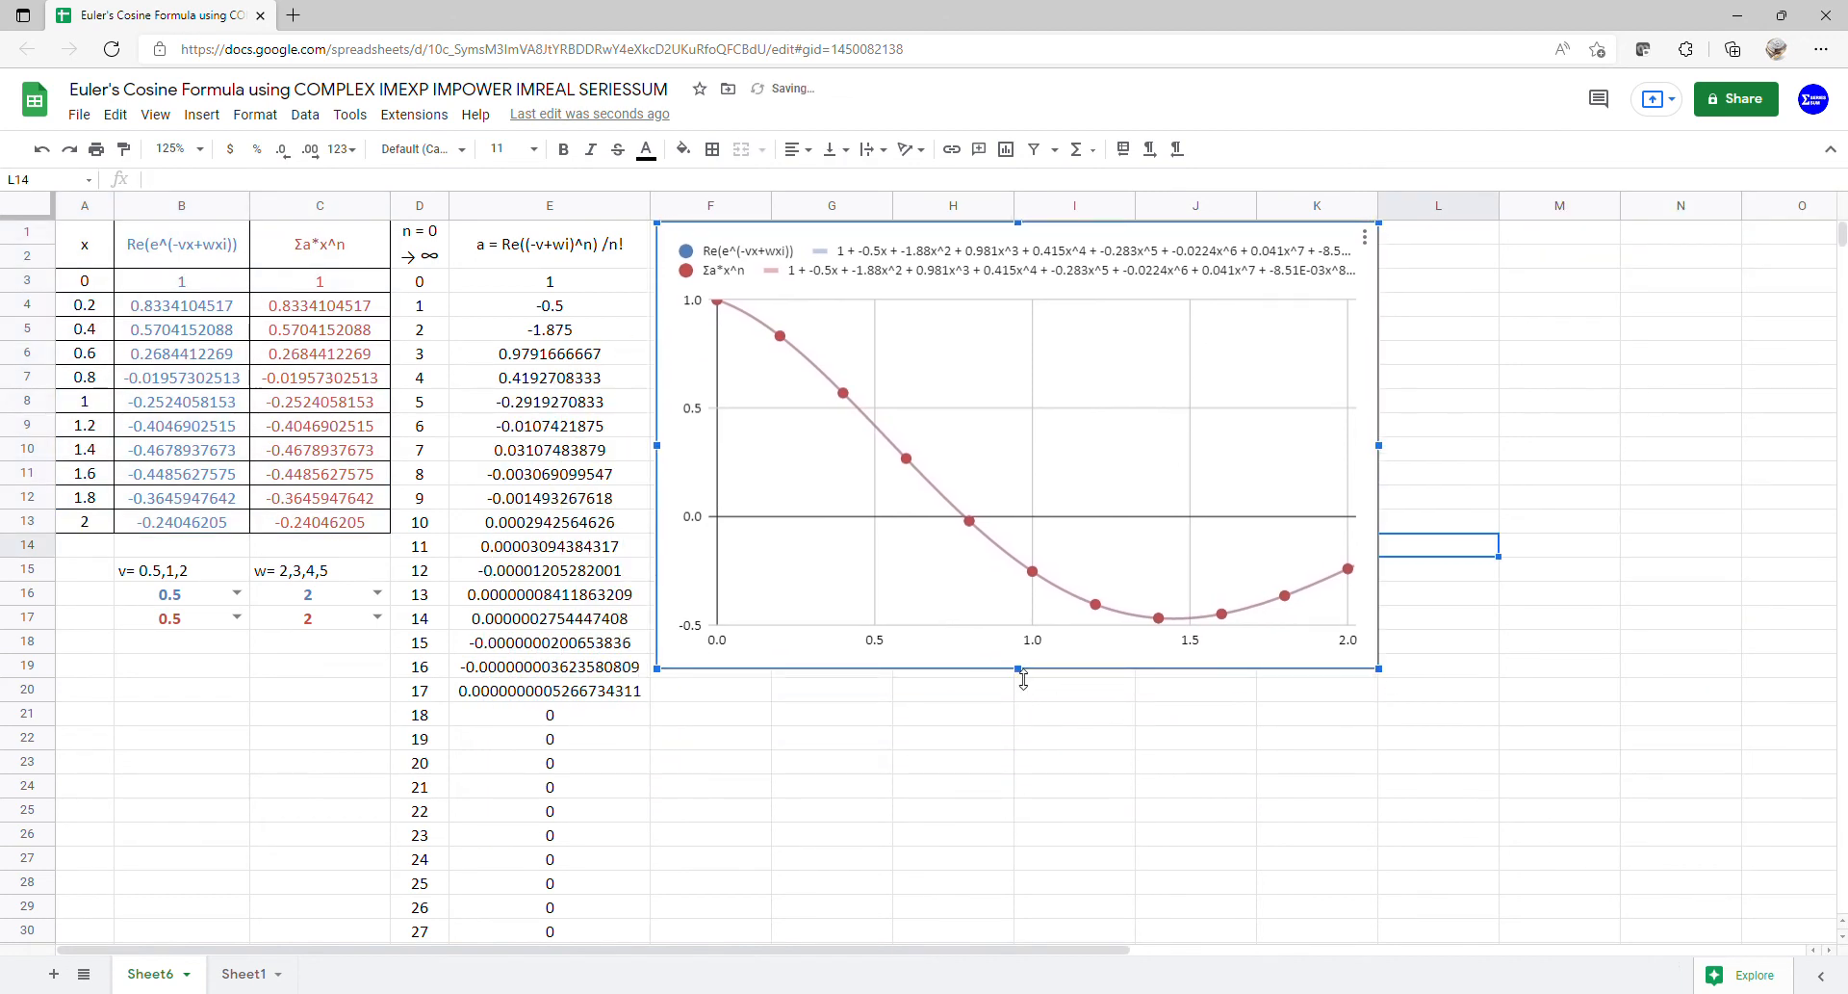
pyautogui.moveTo(1023, 679); pyautogui.dragTo(1030, 932)
pyautogui.moveTo(1391, 578); pyautogui.dragTo(1675, 591)
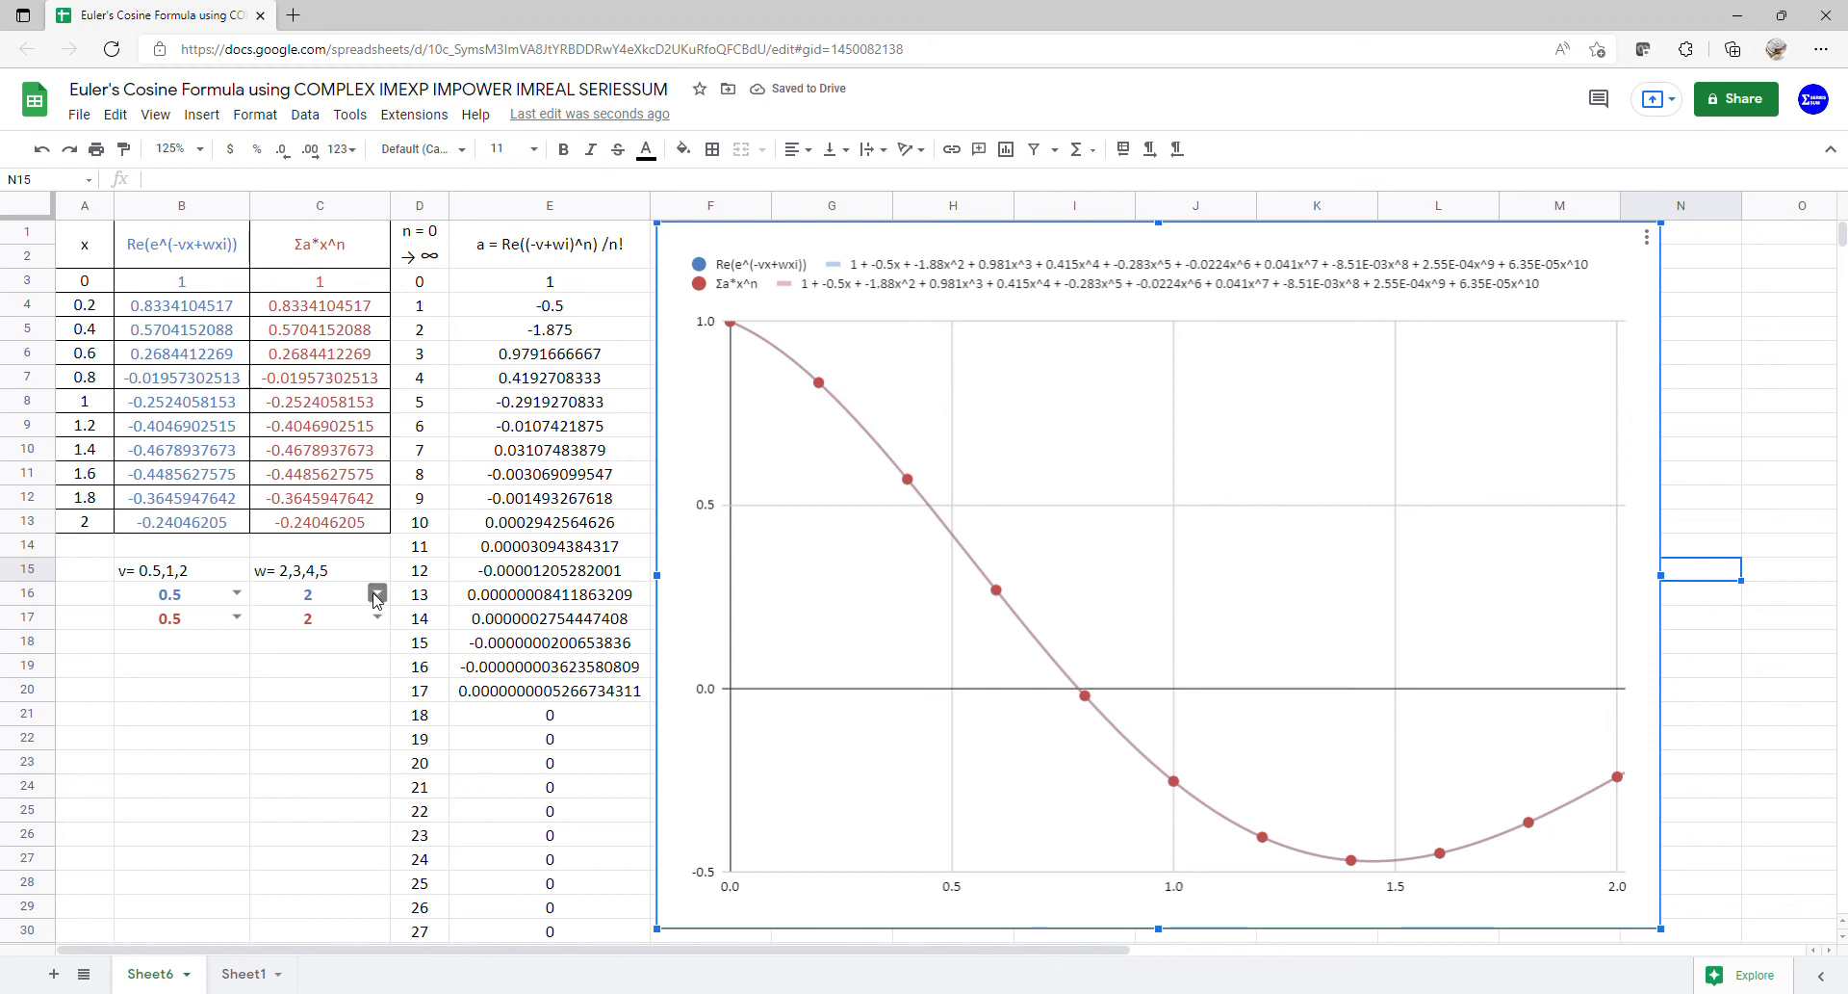
pyautogui.click(377, 594)
# - Step the w values in C16 and C17 through 3, 4 and 5, checking the chart each time
pyautogui.click(347, 646)
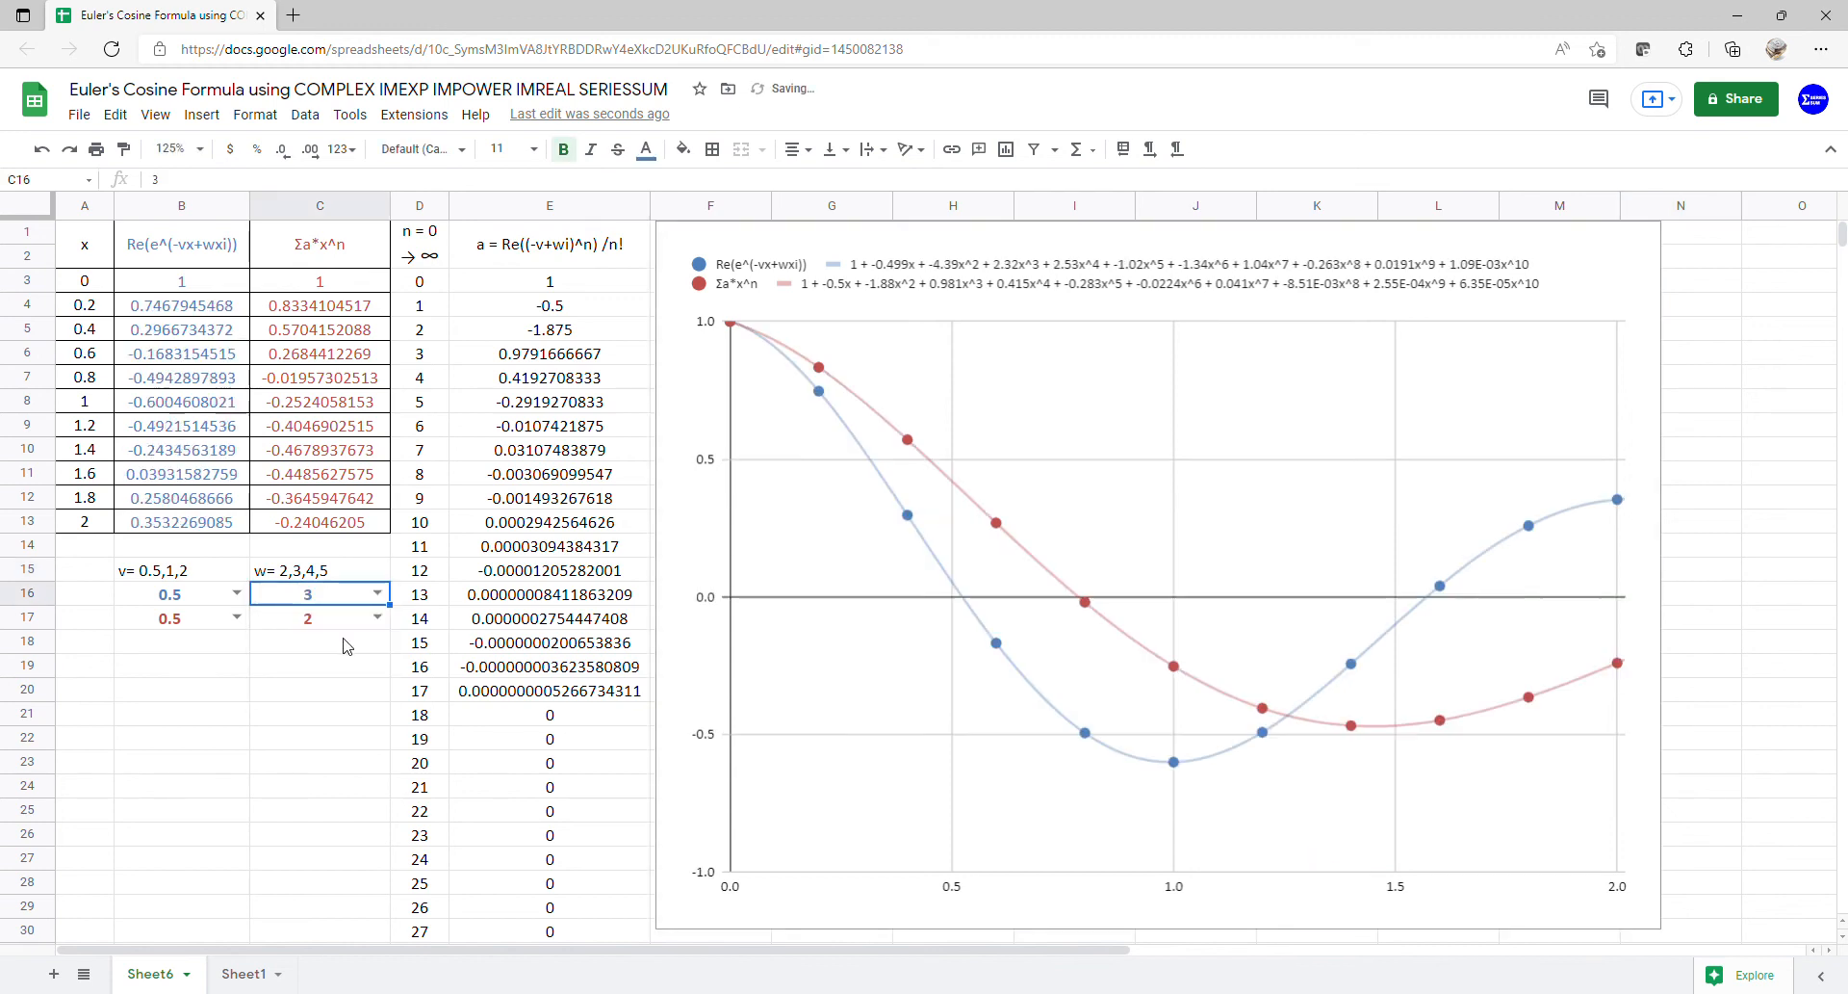
pyautogui.click(378, 617)
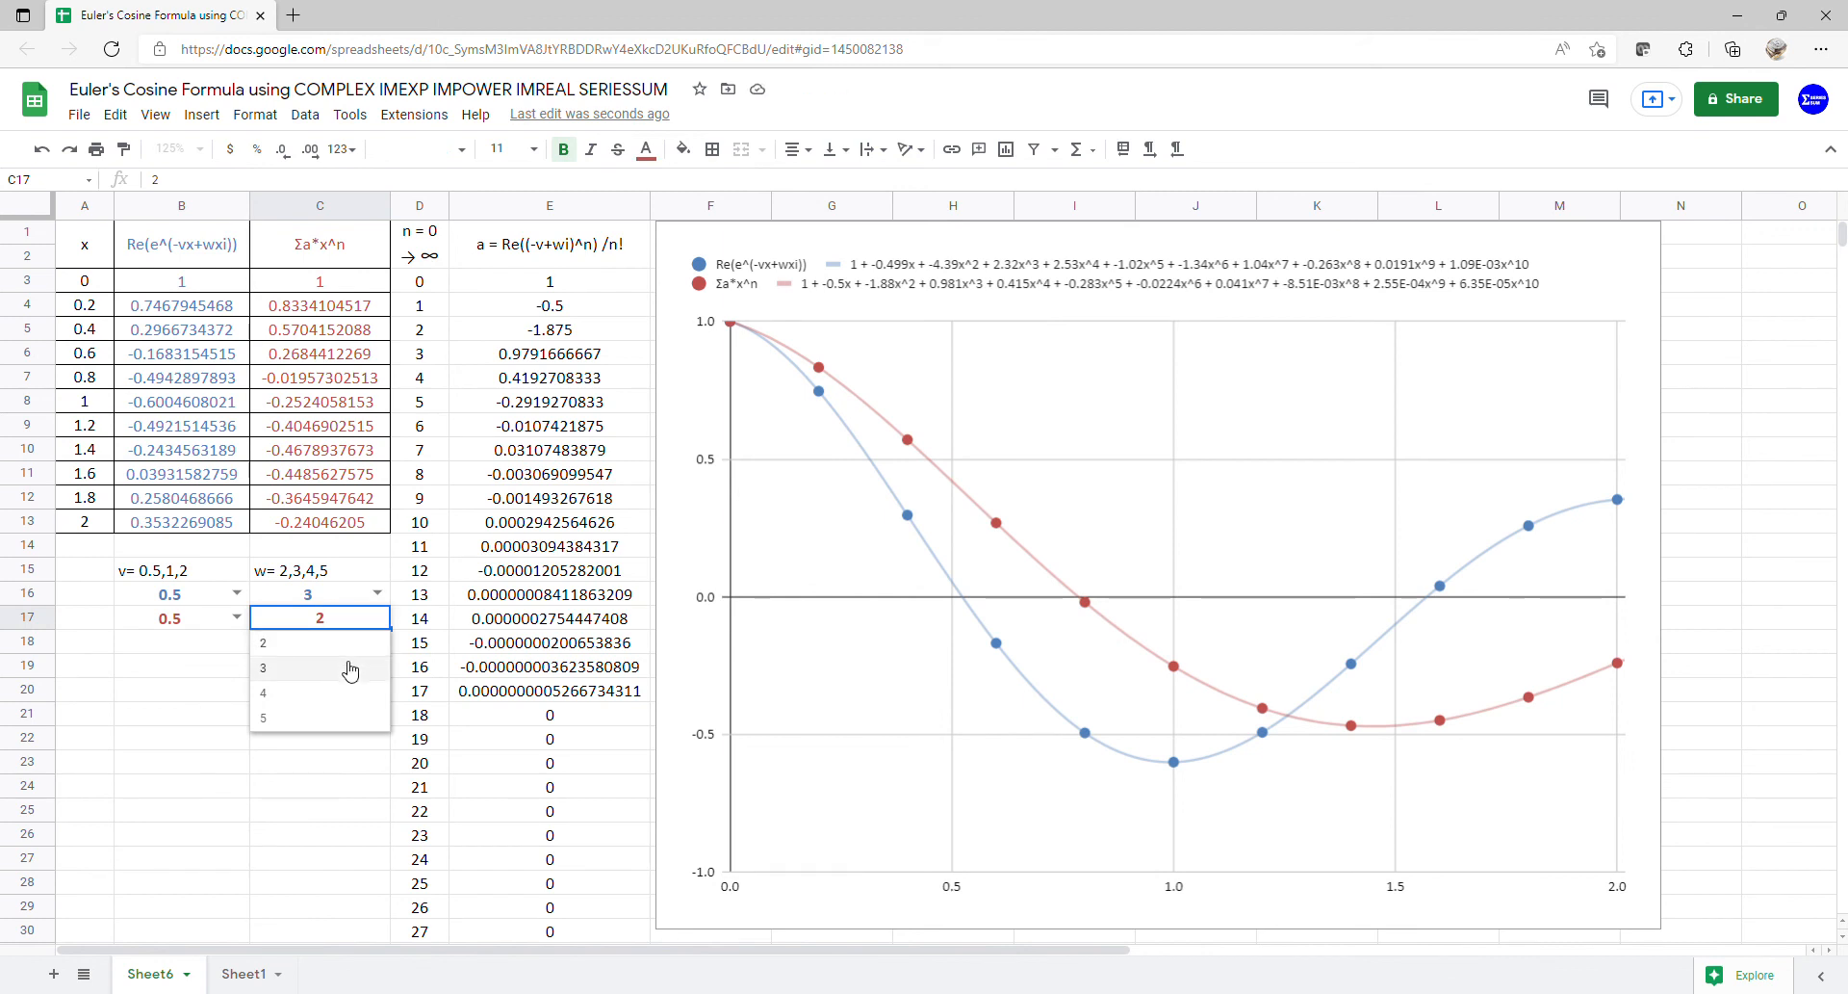
pyautogui.click(350, 669)
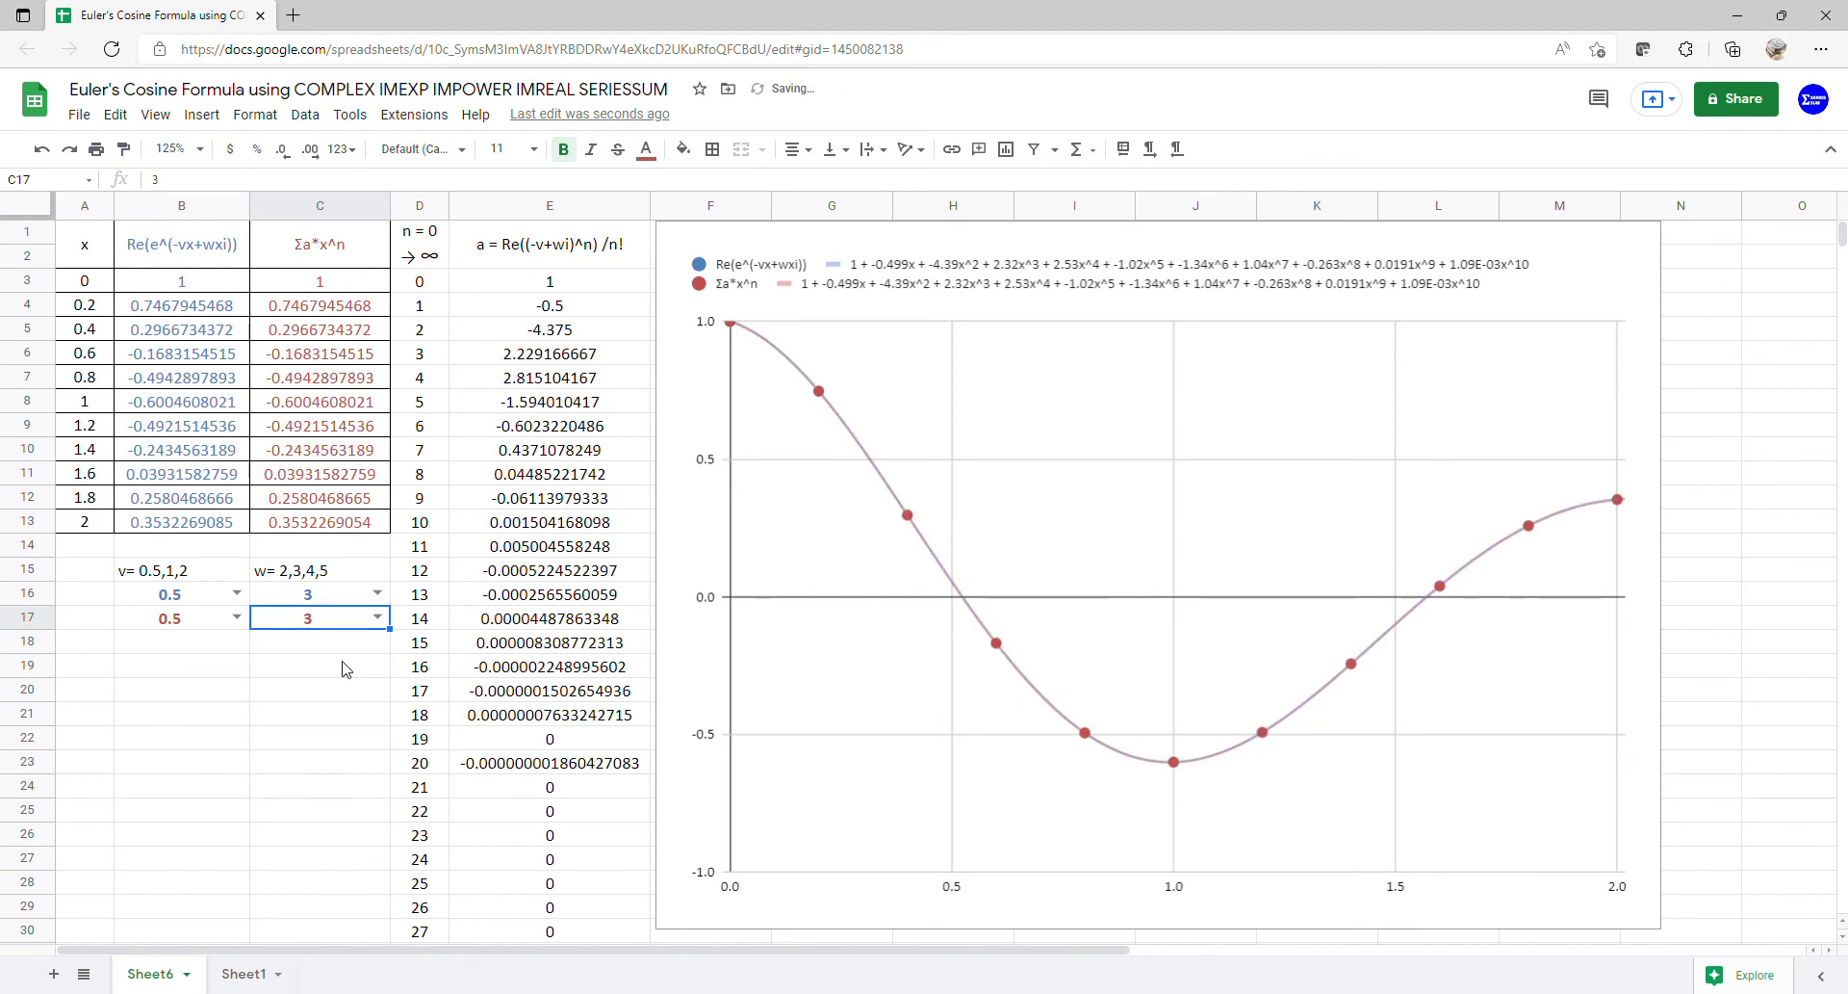
pyautogui.click(377, 593)
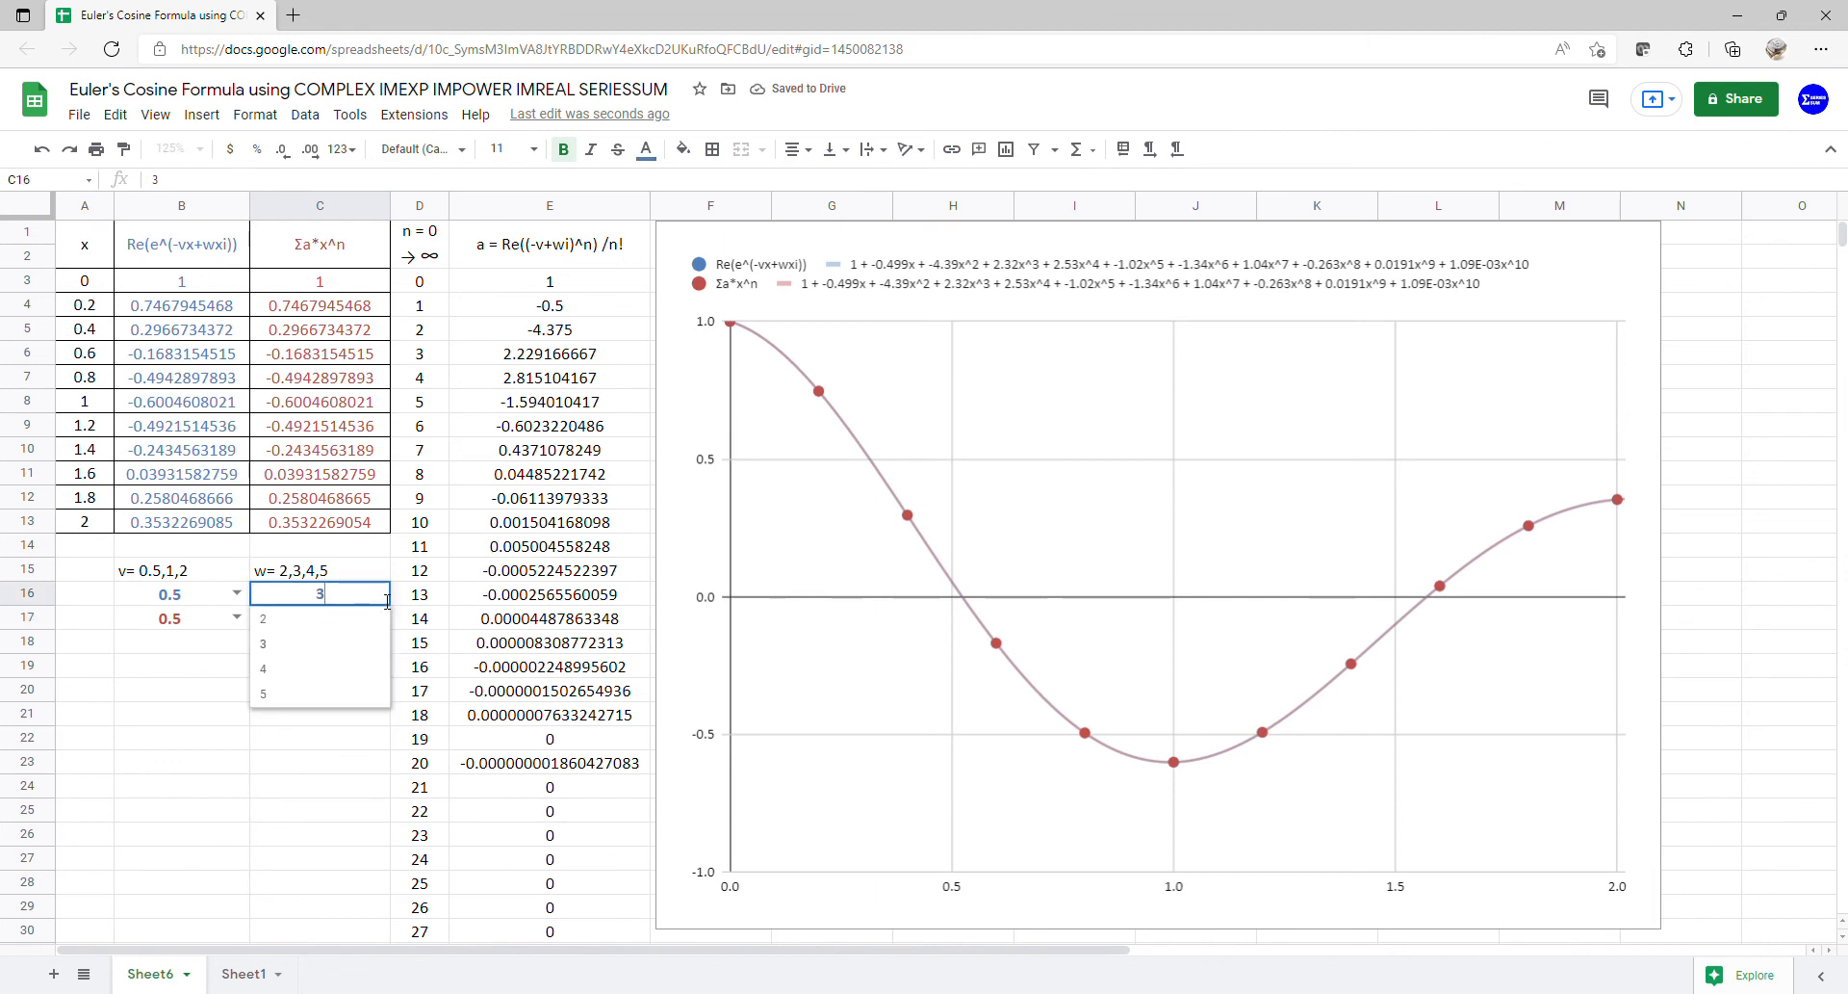
pyautogui.click(332, 668)
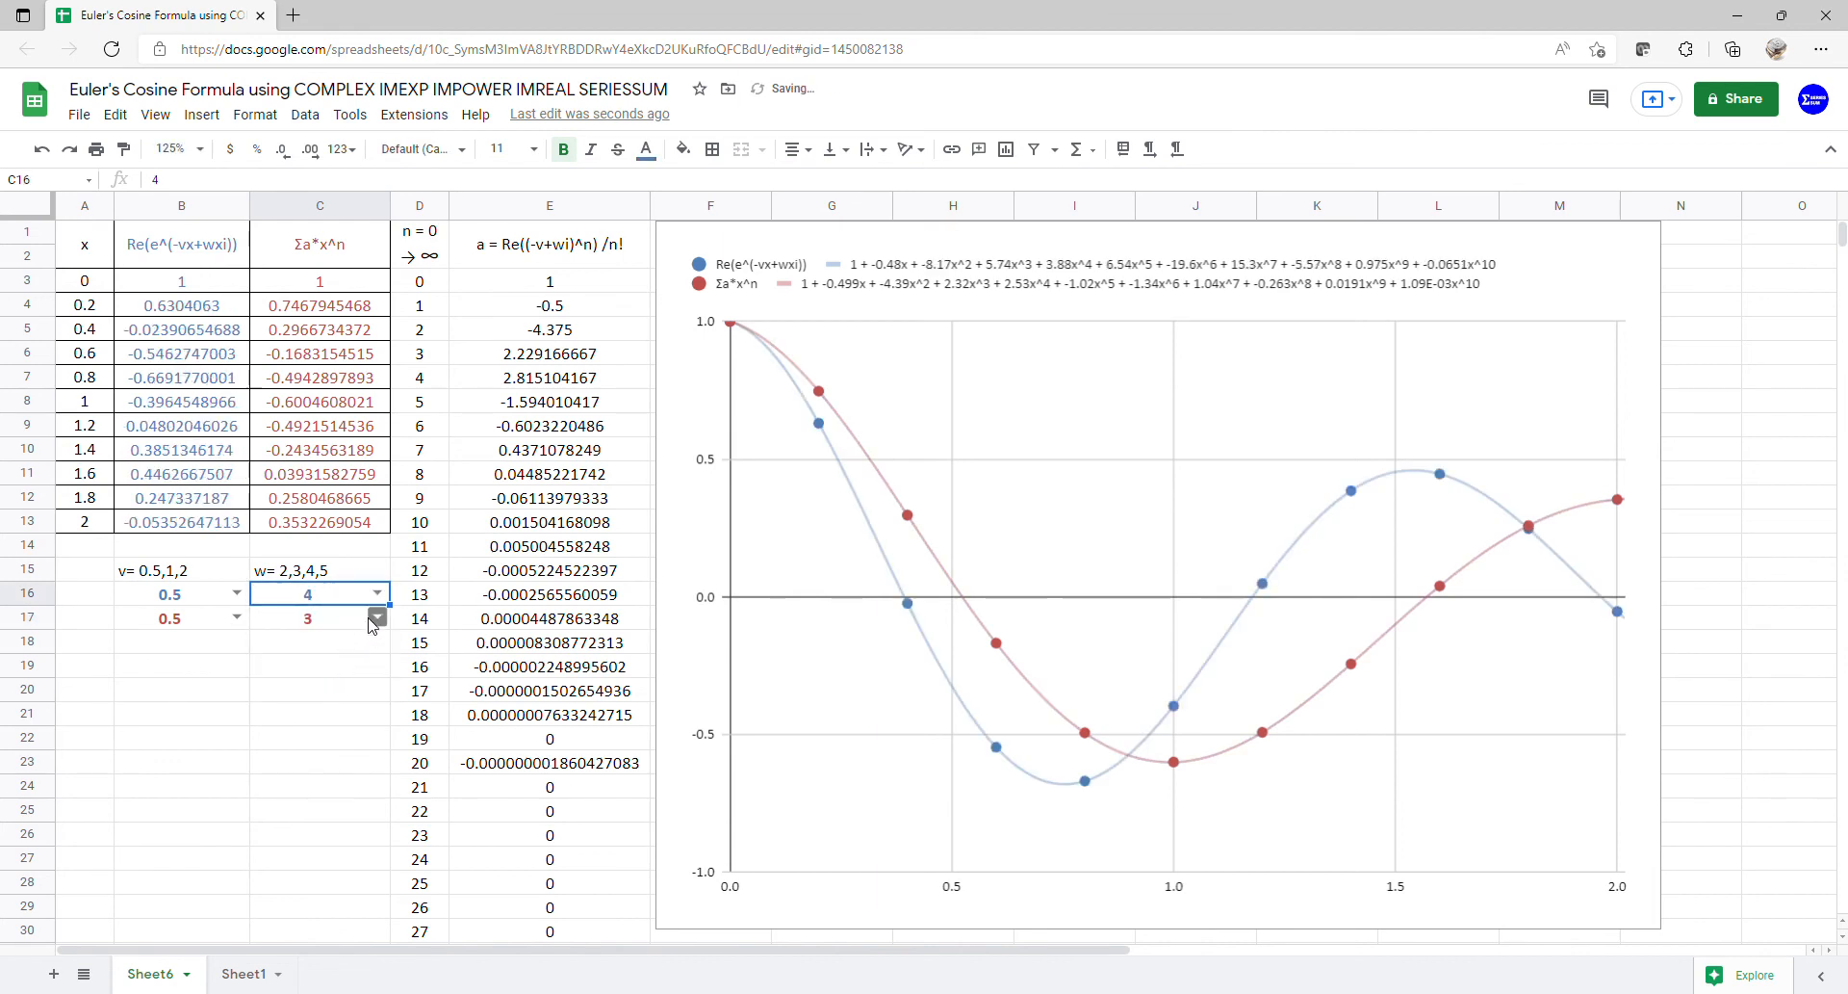
pyautogui.click(376, 617)
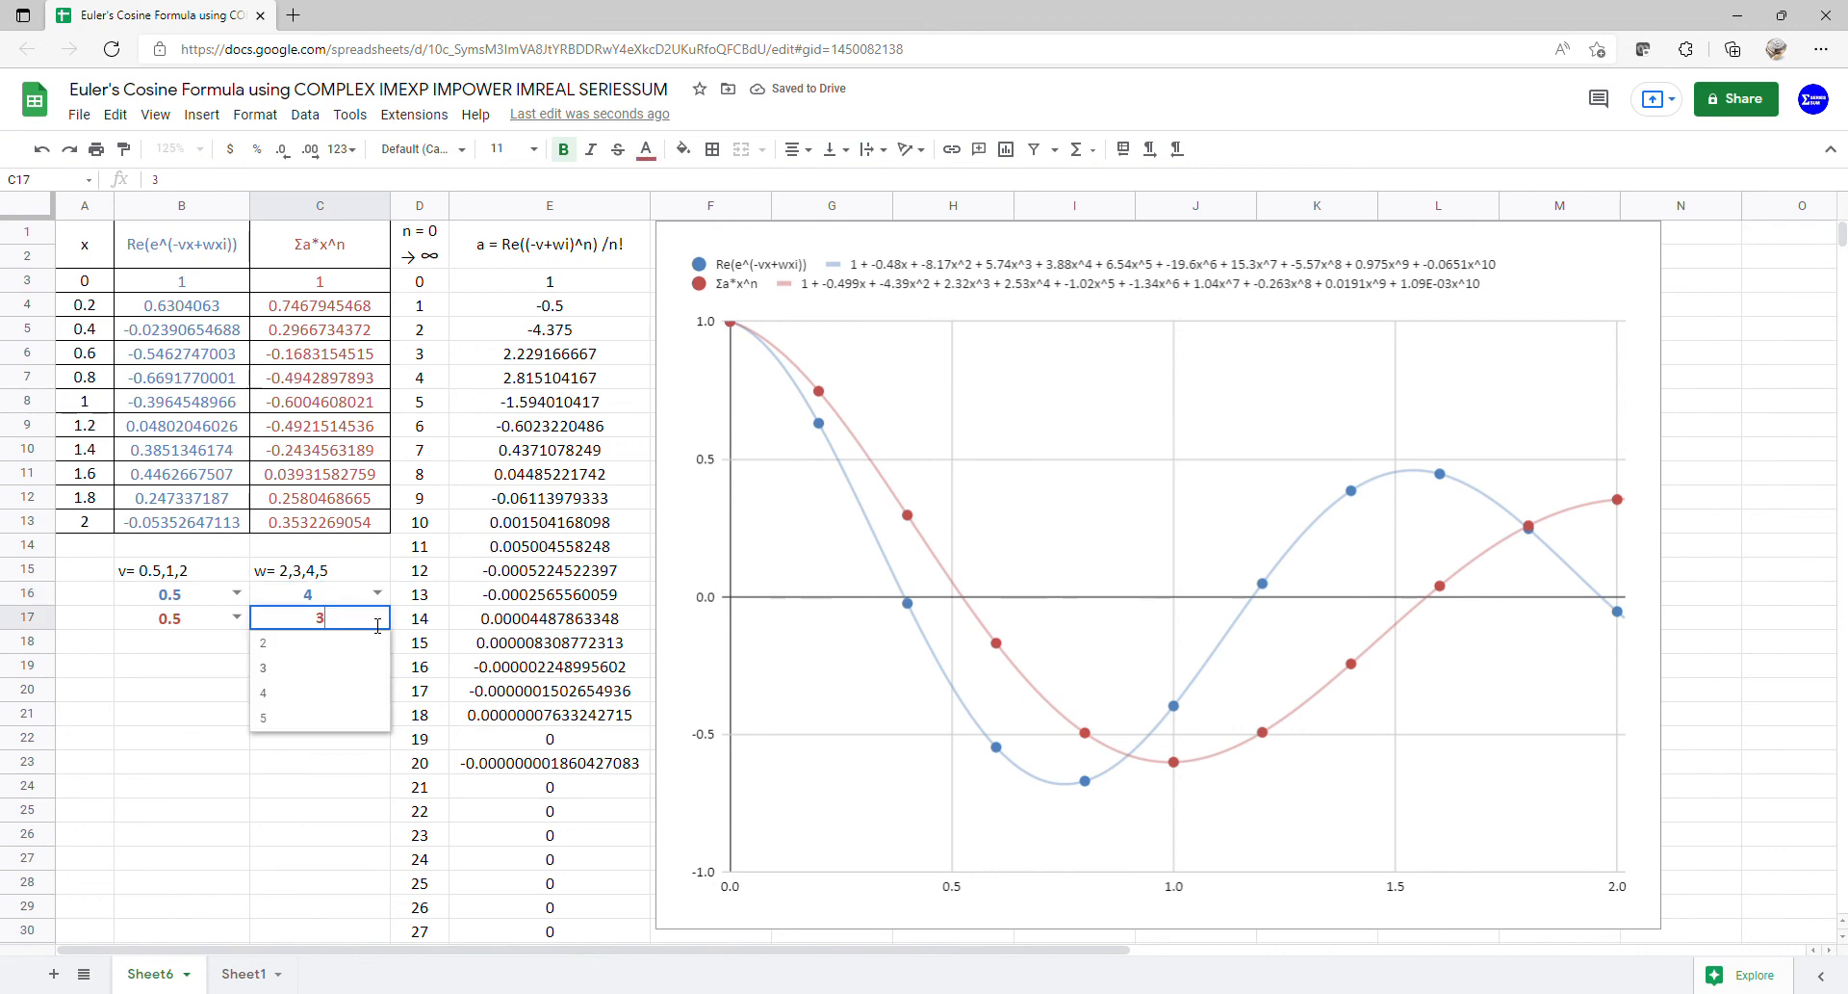
pyautogui.click(328, 693)
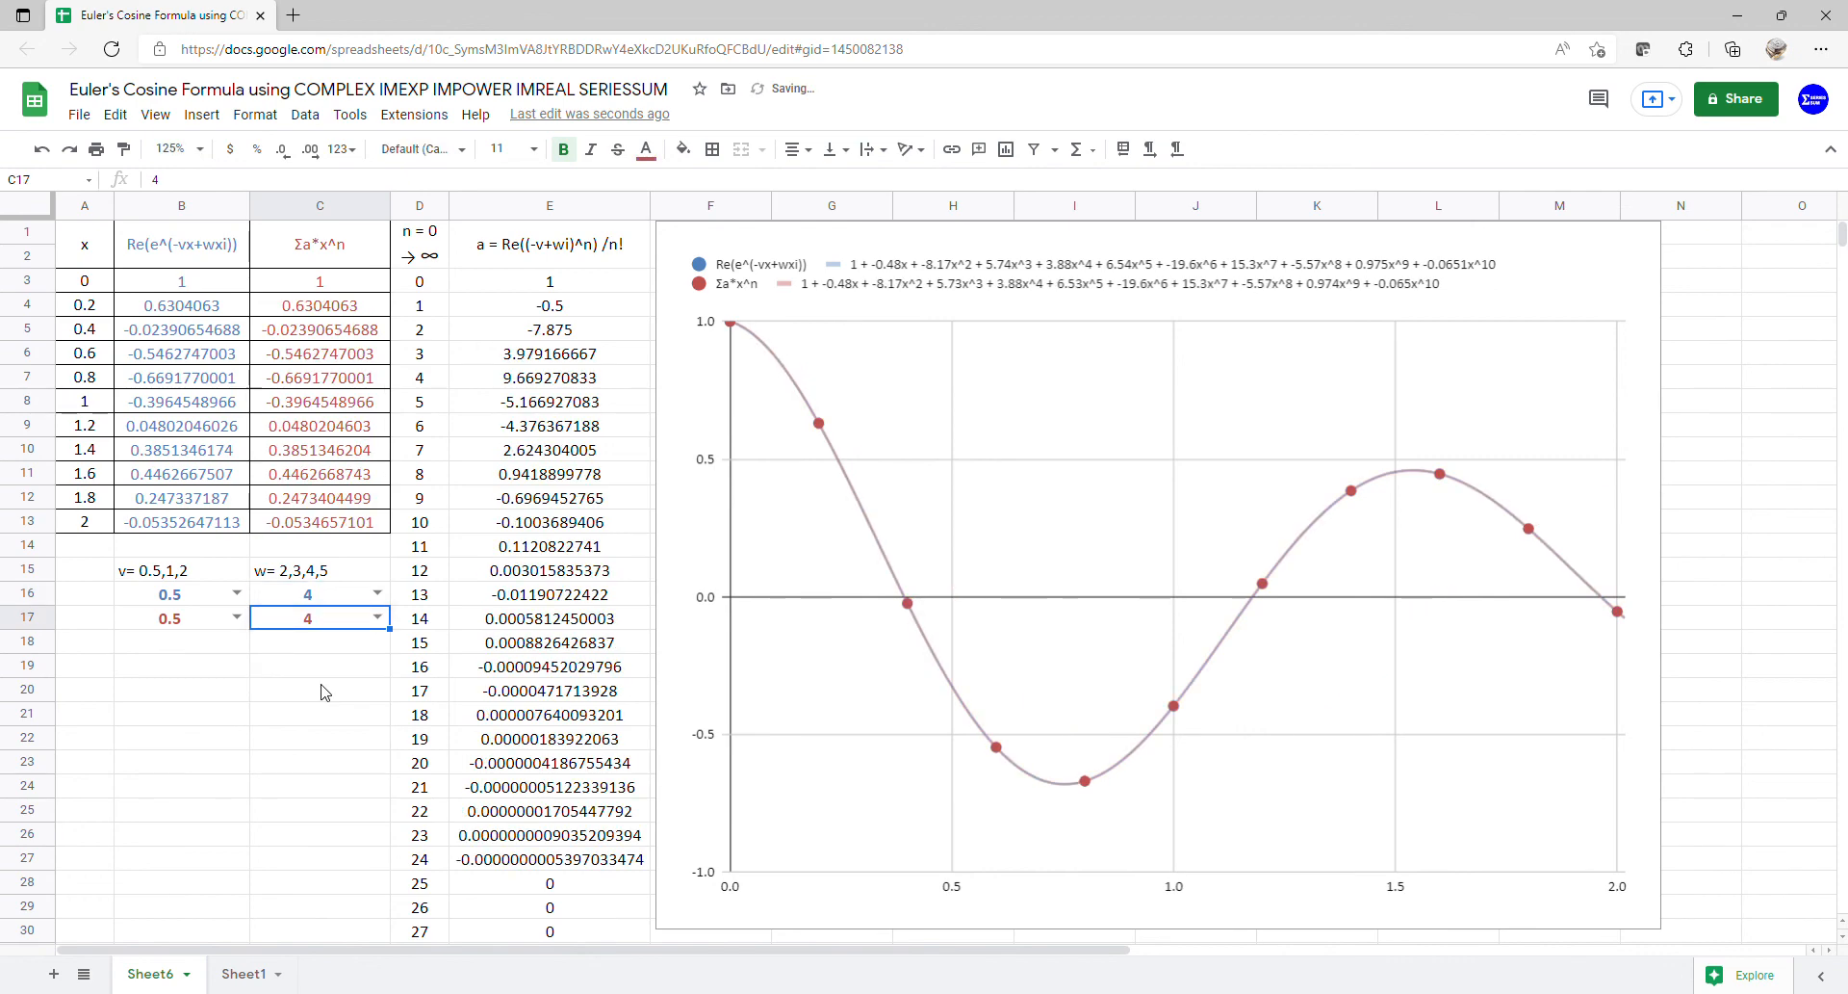
pyautogui.click(377, 593)
pyautogui.click(317, 693)
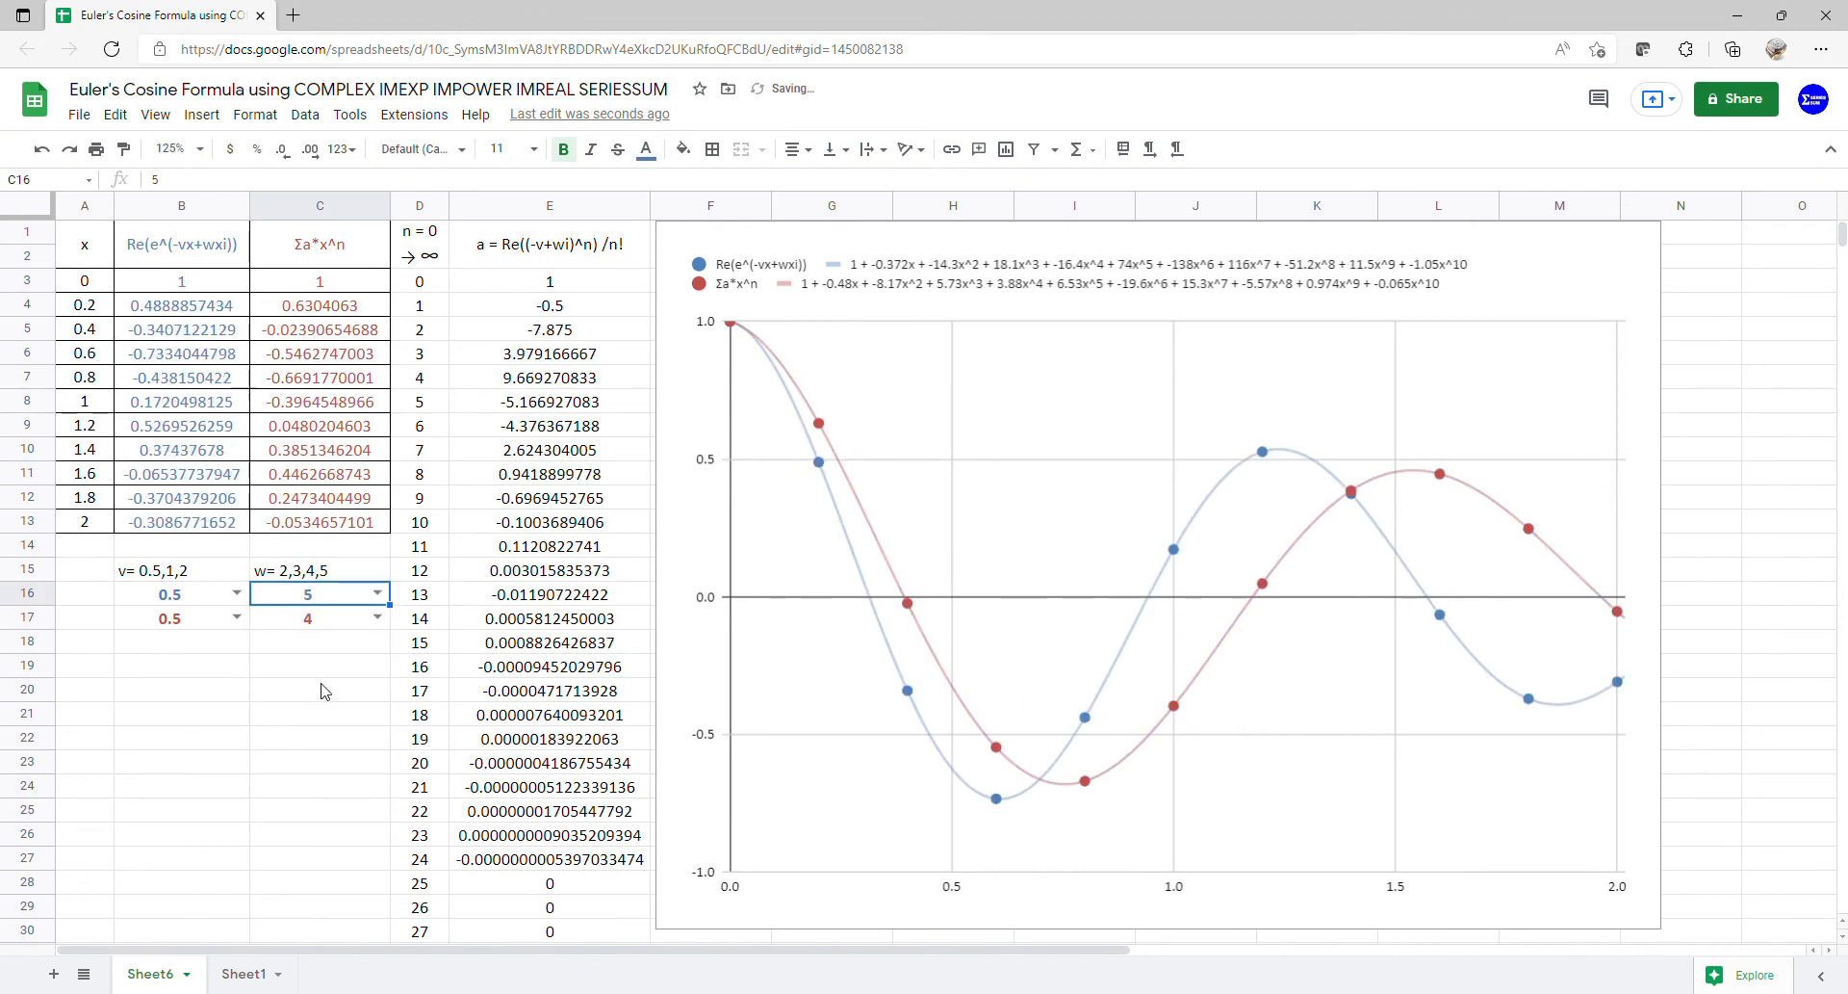
pyautogui.click(376, 619)
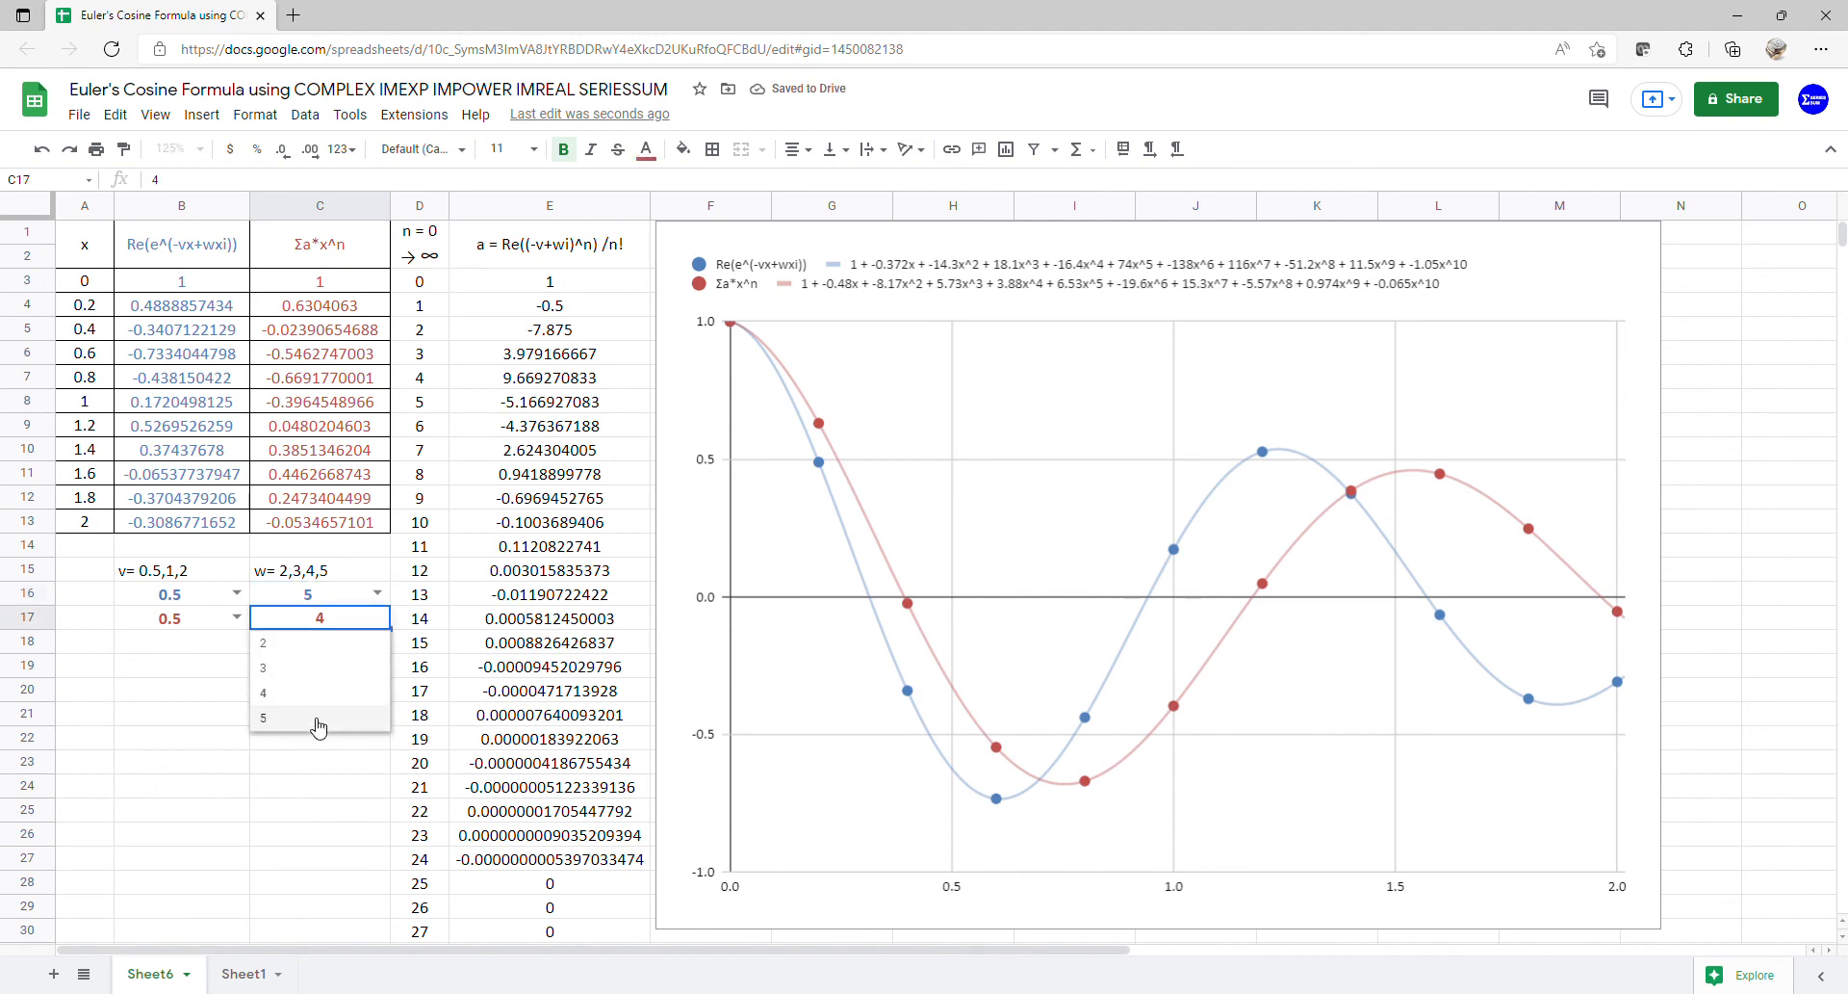
pyautogui.click(315, 724)
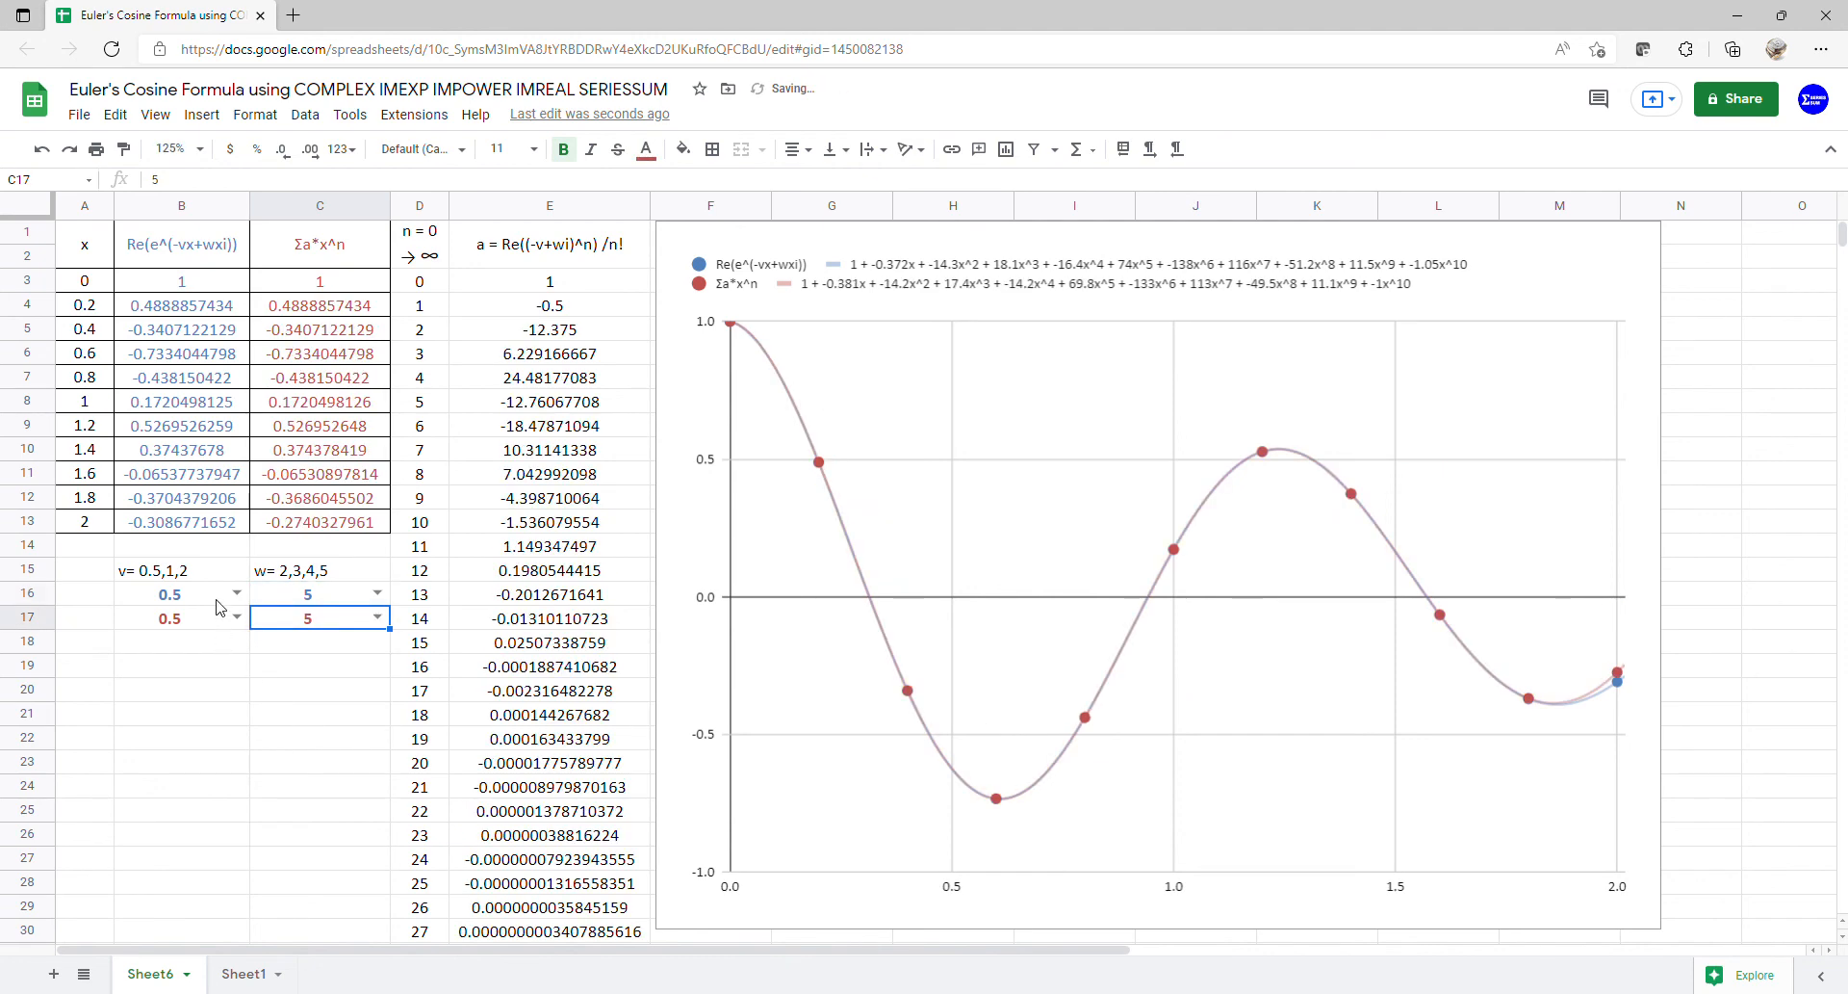
# - Set v to 1 in both B16 and B17
pyautogui.click(236, 592)
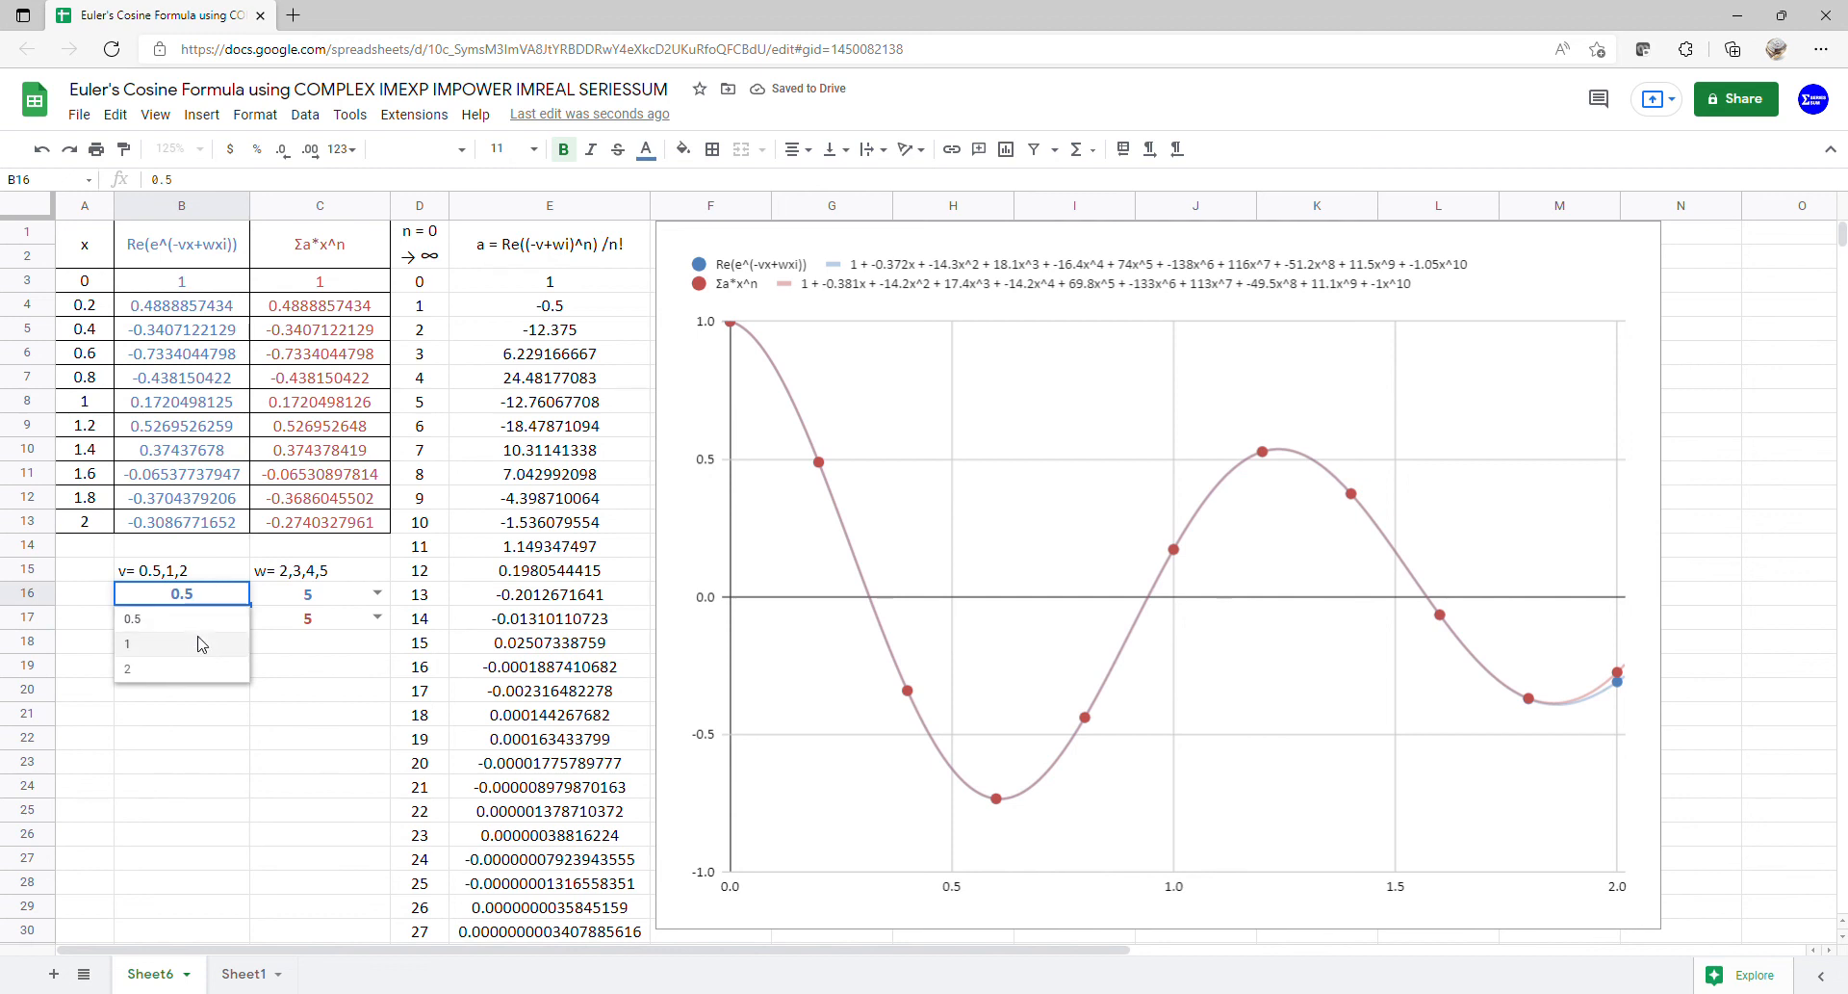
pyautogui.click(203, 644)
pyautogui.click(236, 617)
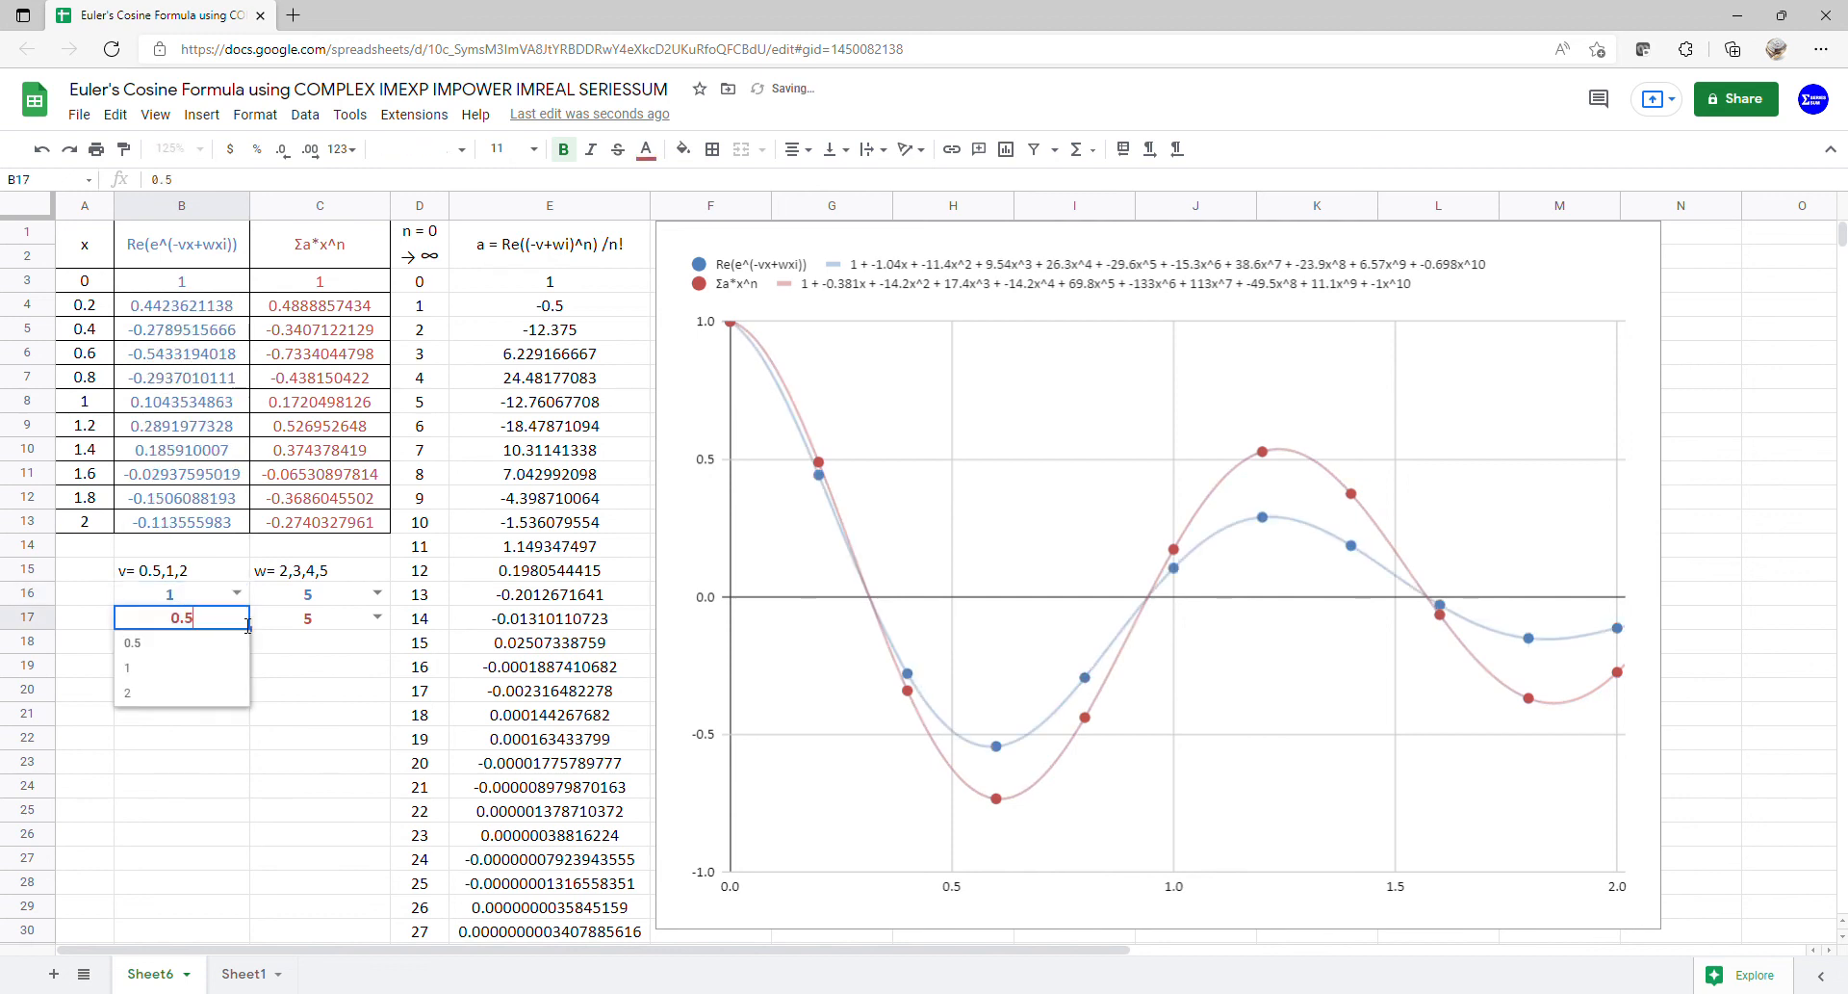
pyautogui.click(205, 667)
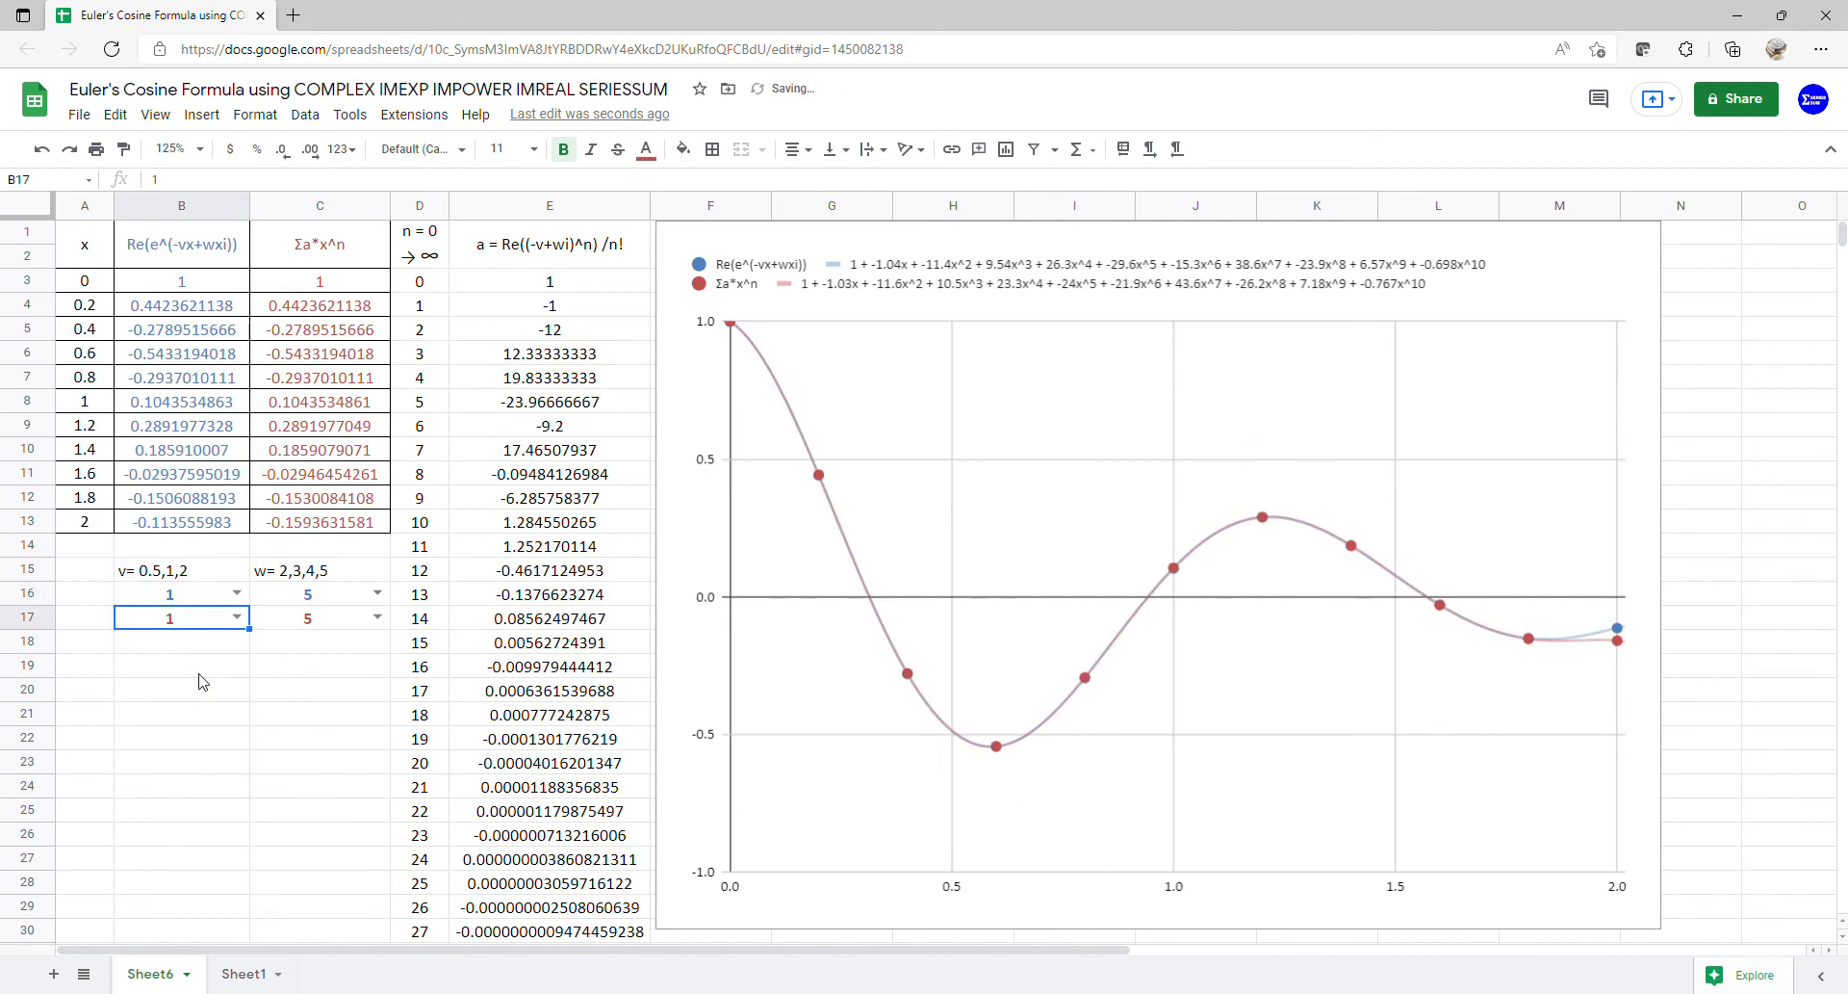
# - Set both w values in C16 and C17 to 2, then to 3
pyautogui.click(376, 593)
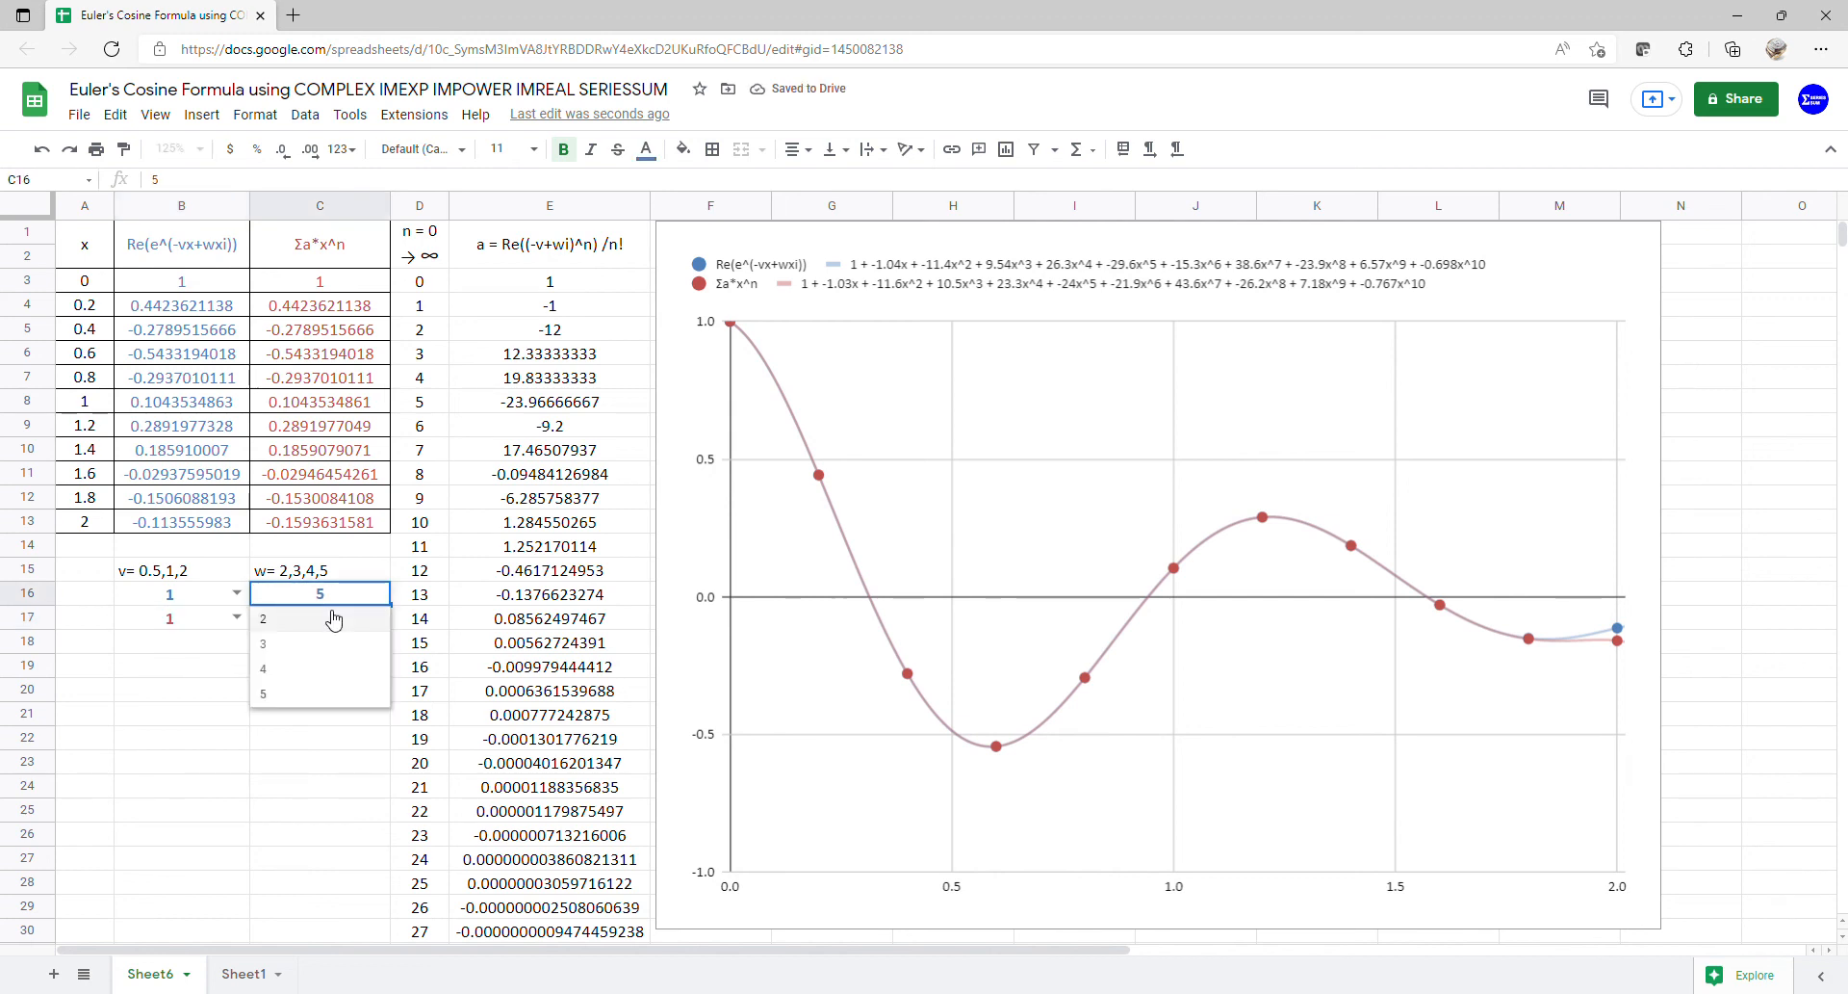
pyautogui.click(326, 618)
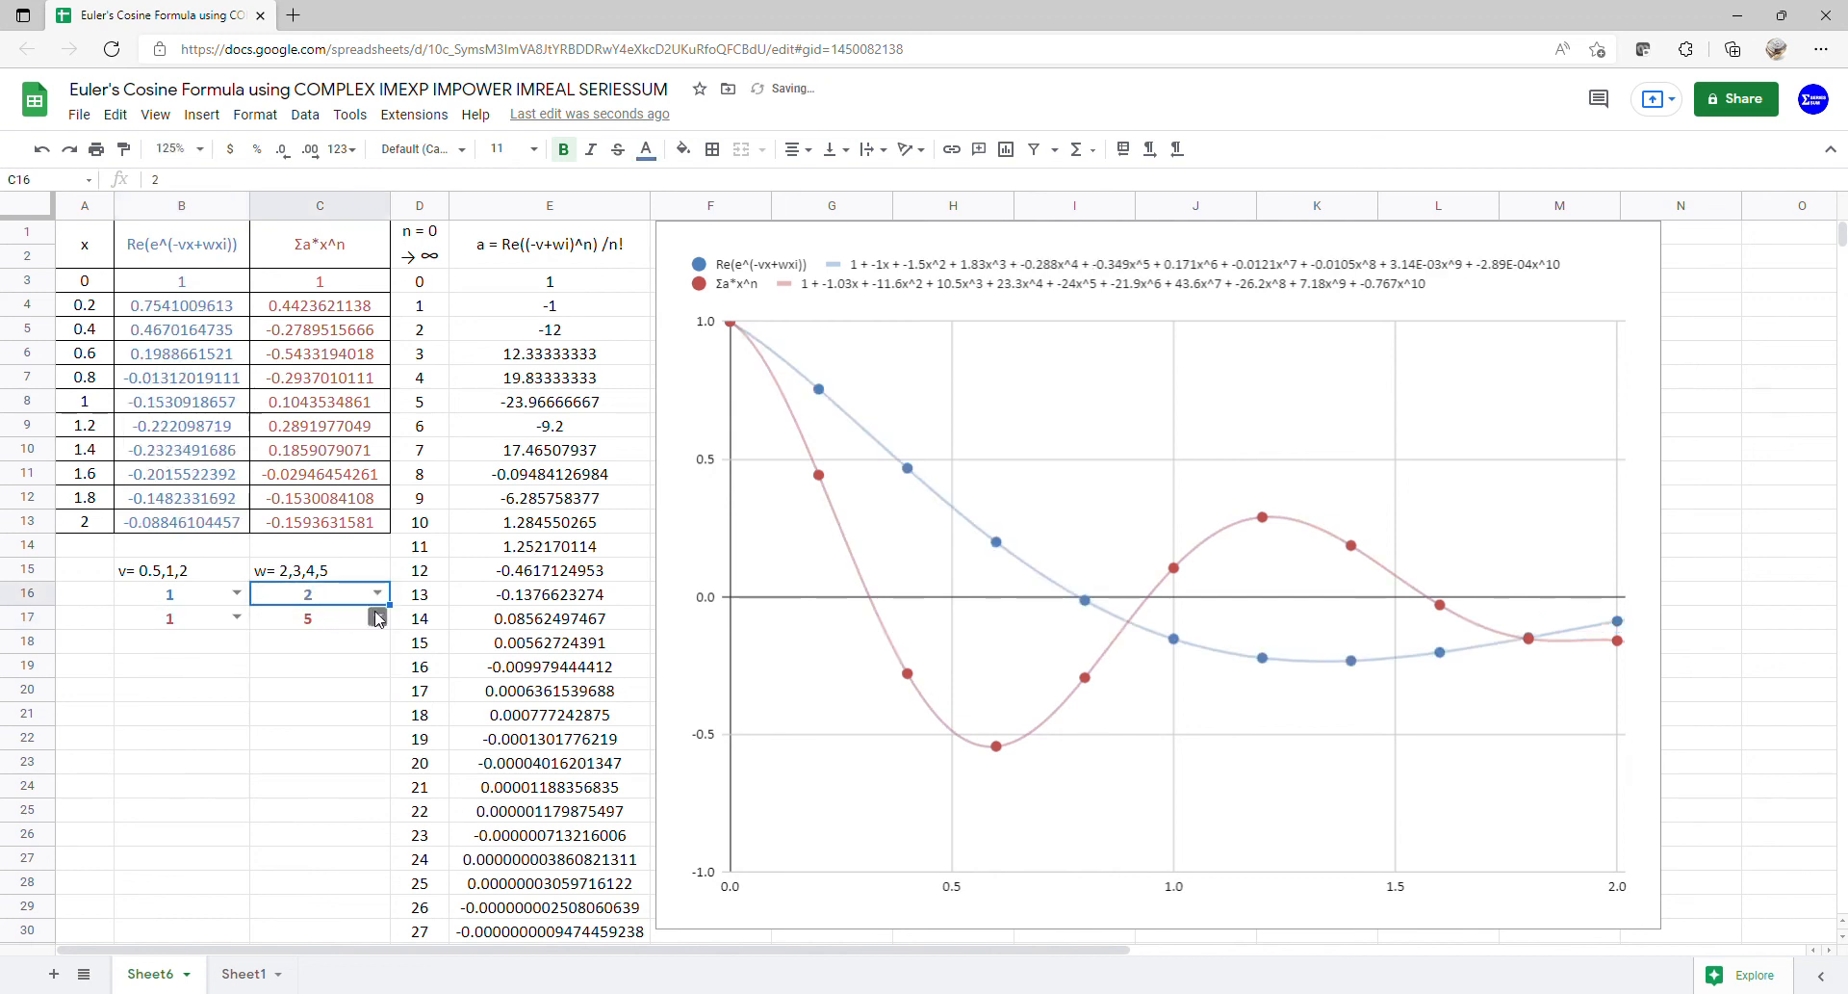
pyautogui.click(376, 617)
pyautogui.click(336, 644)
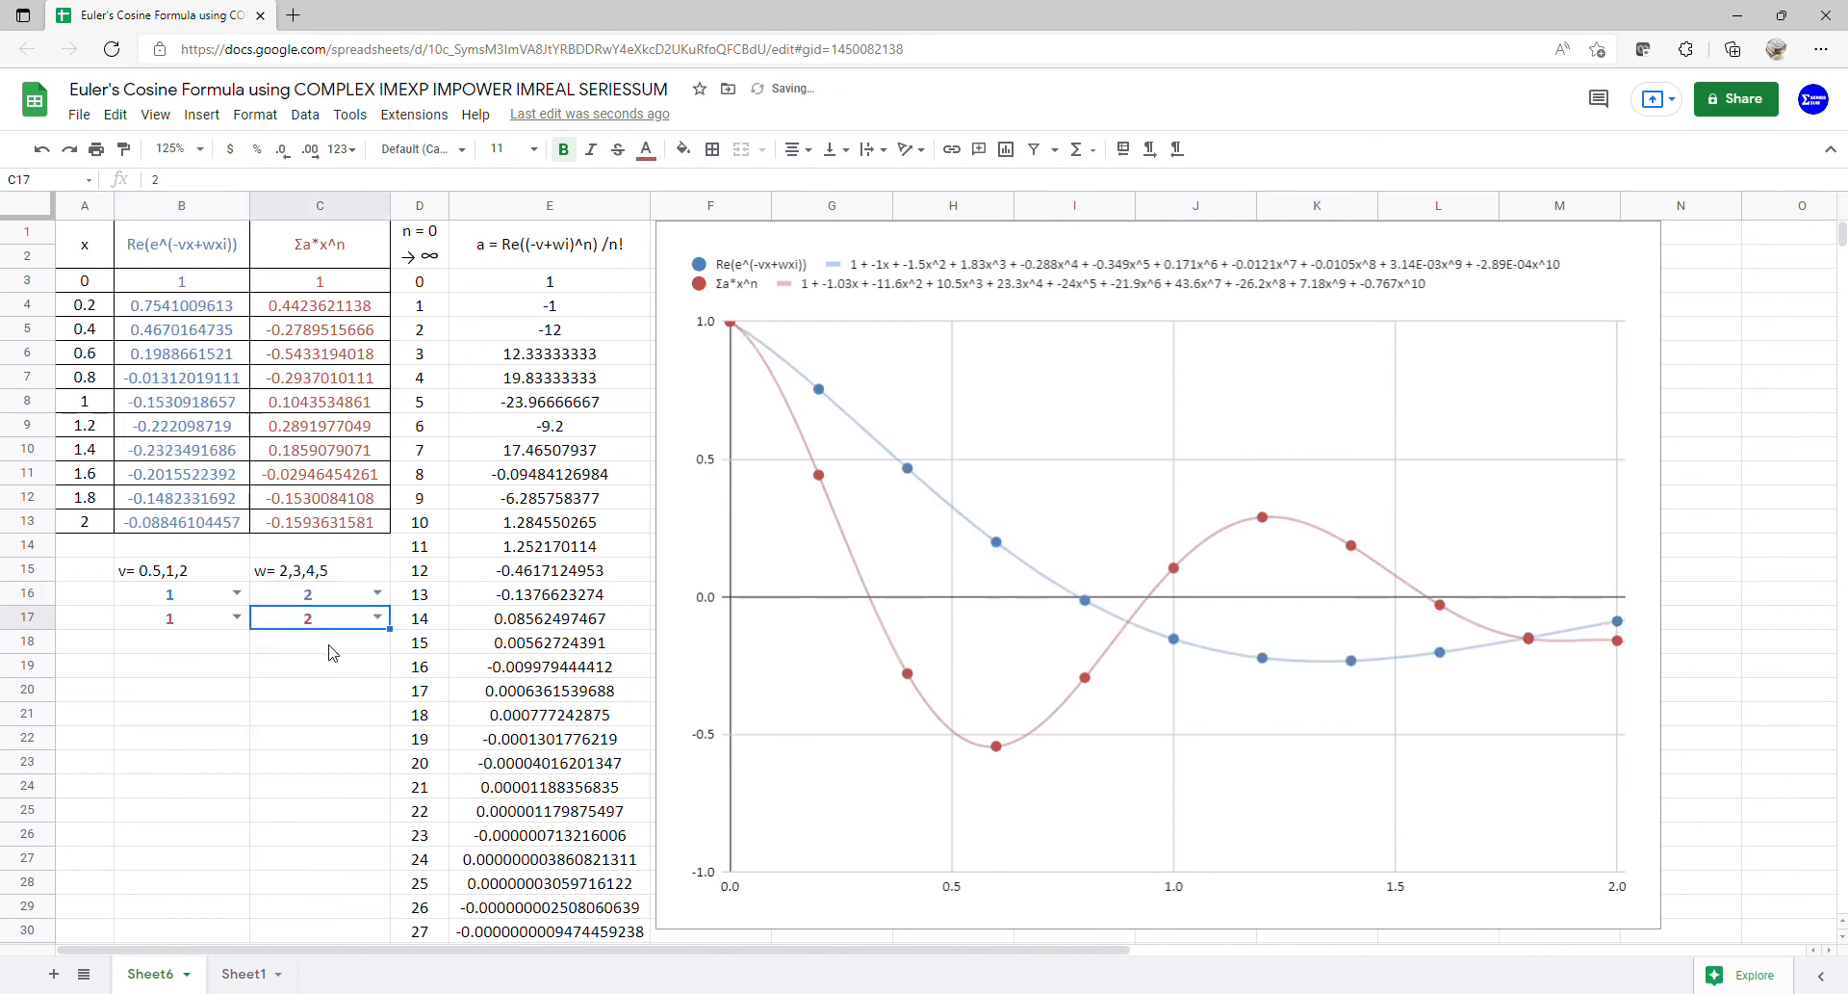
pyautogui.click(378, 594)
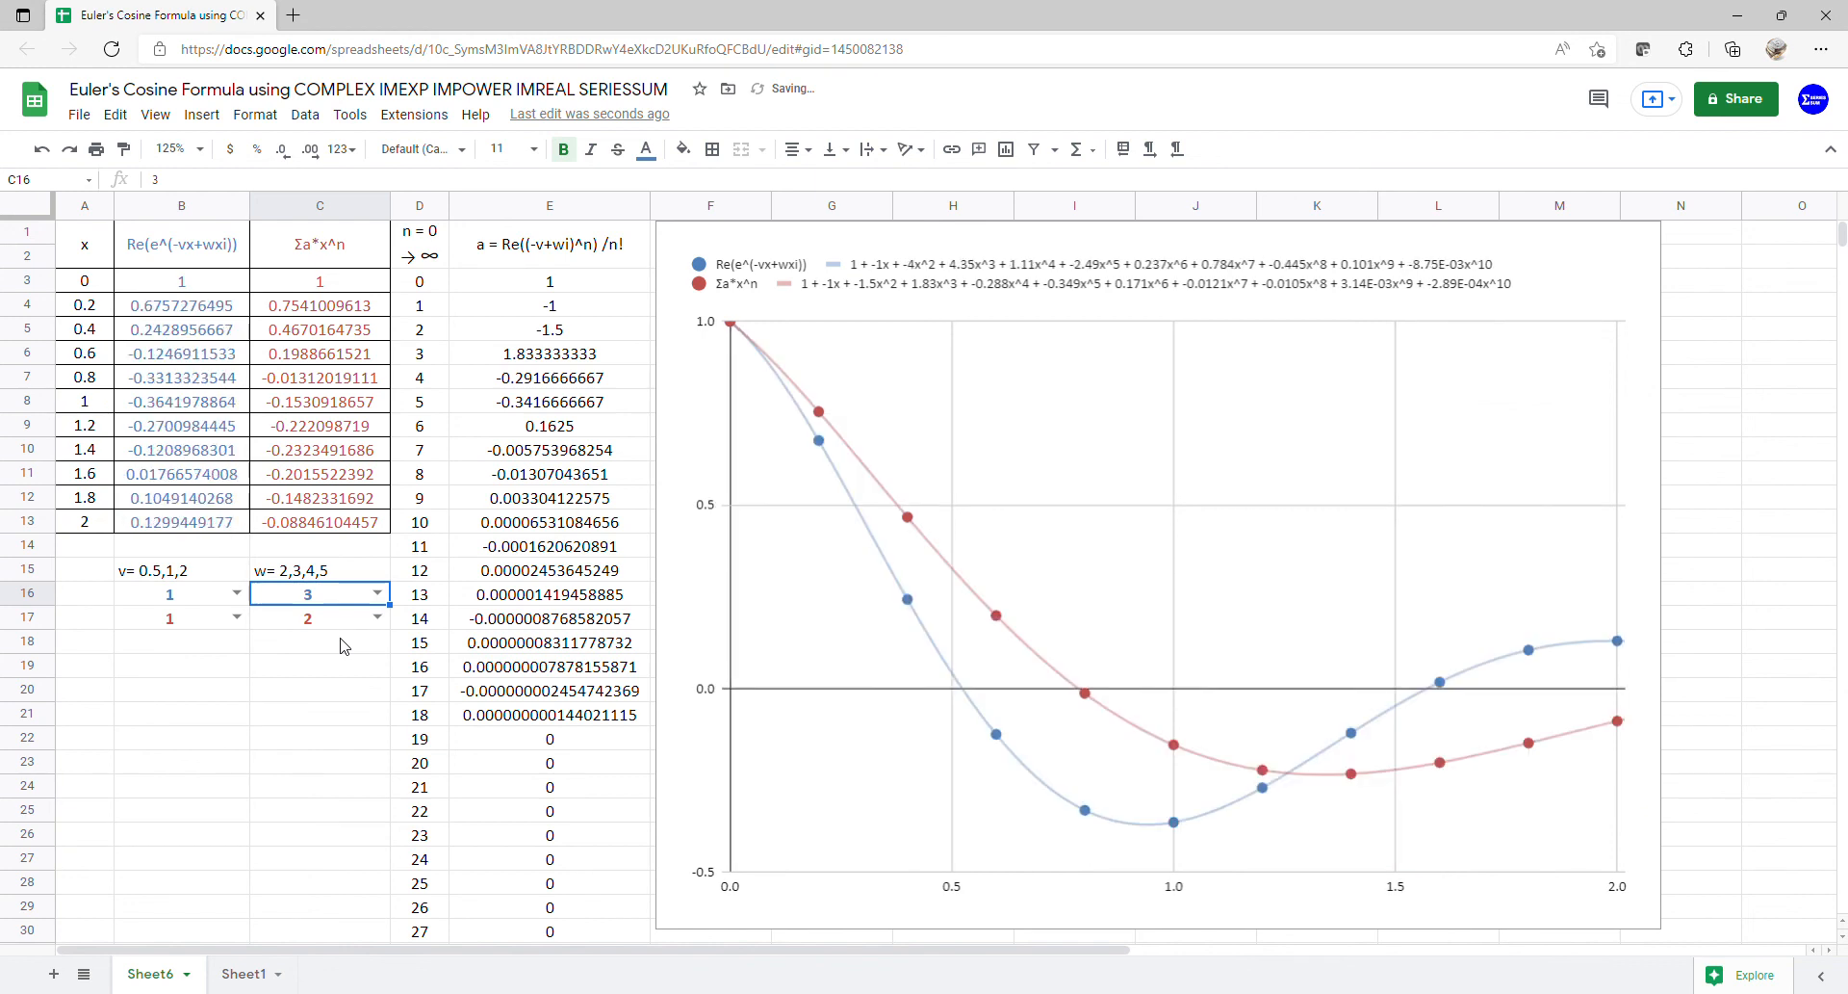
pyautogui.click(378, 617)
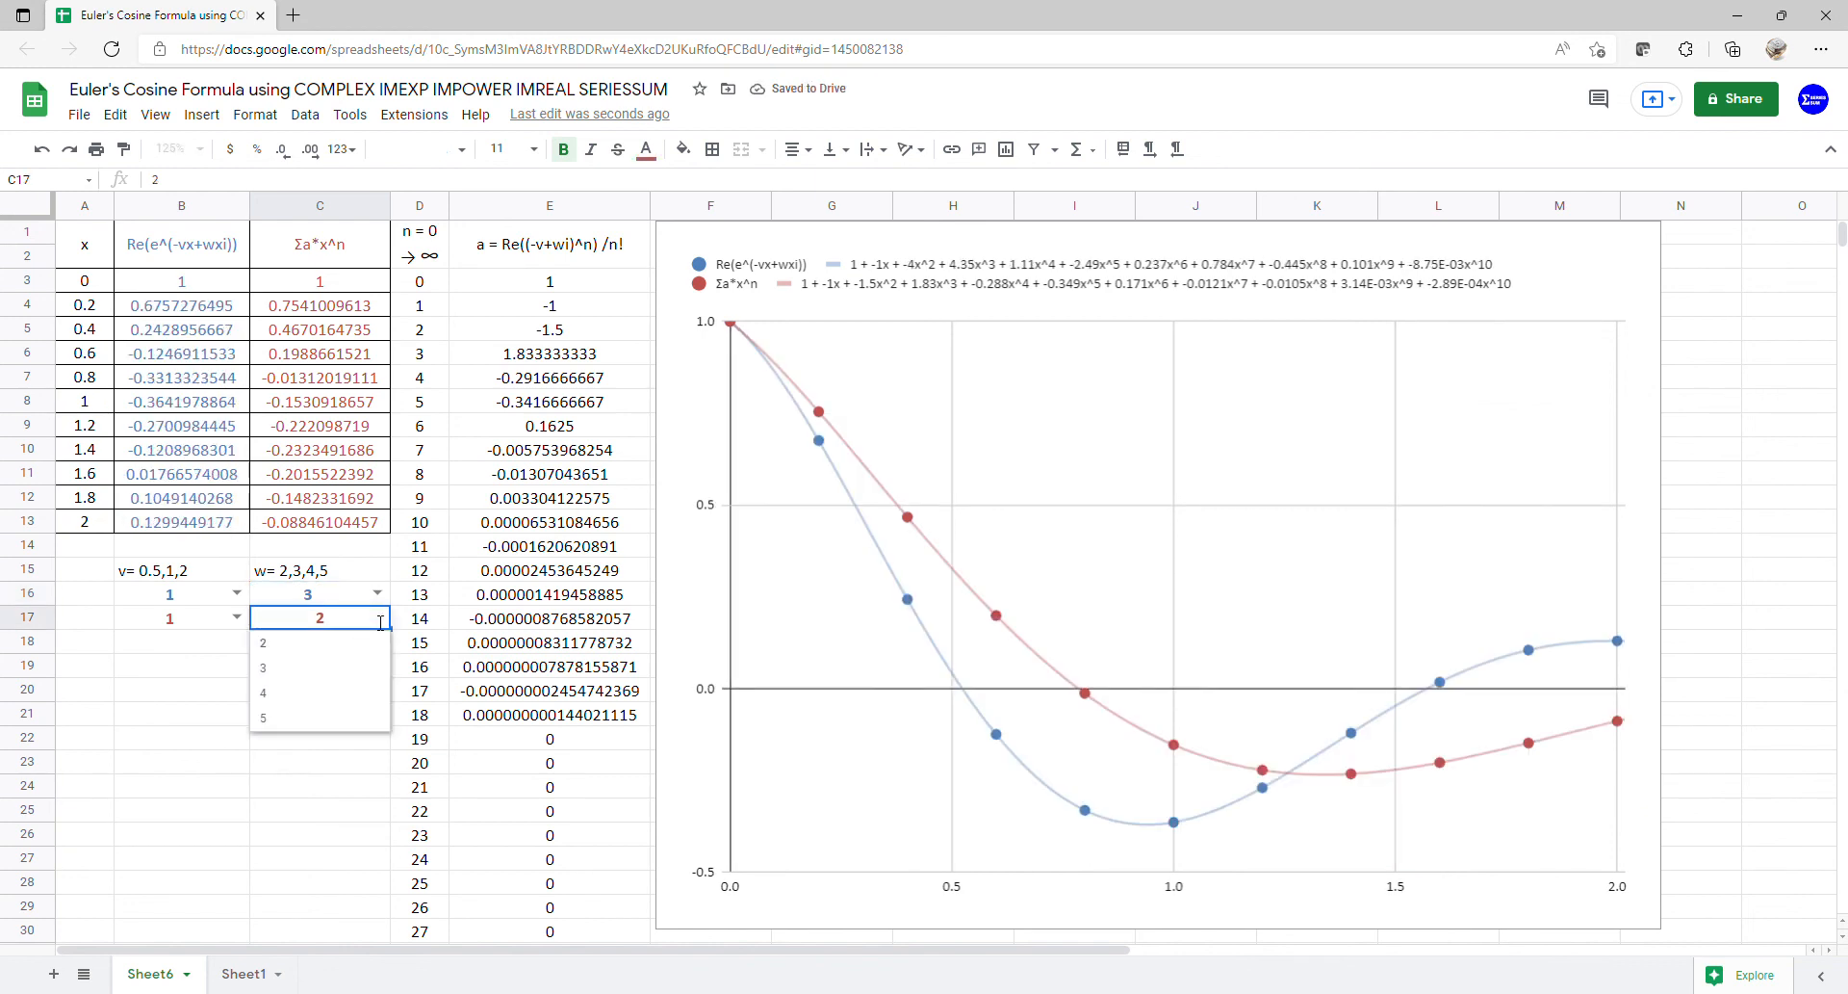
pyautogui.click(313, 676)
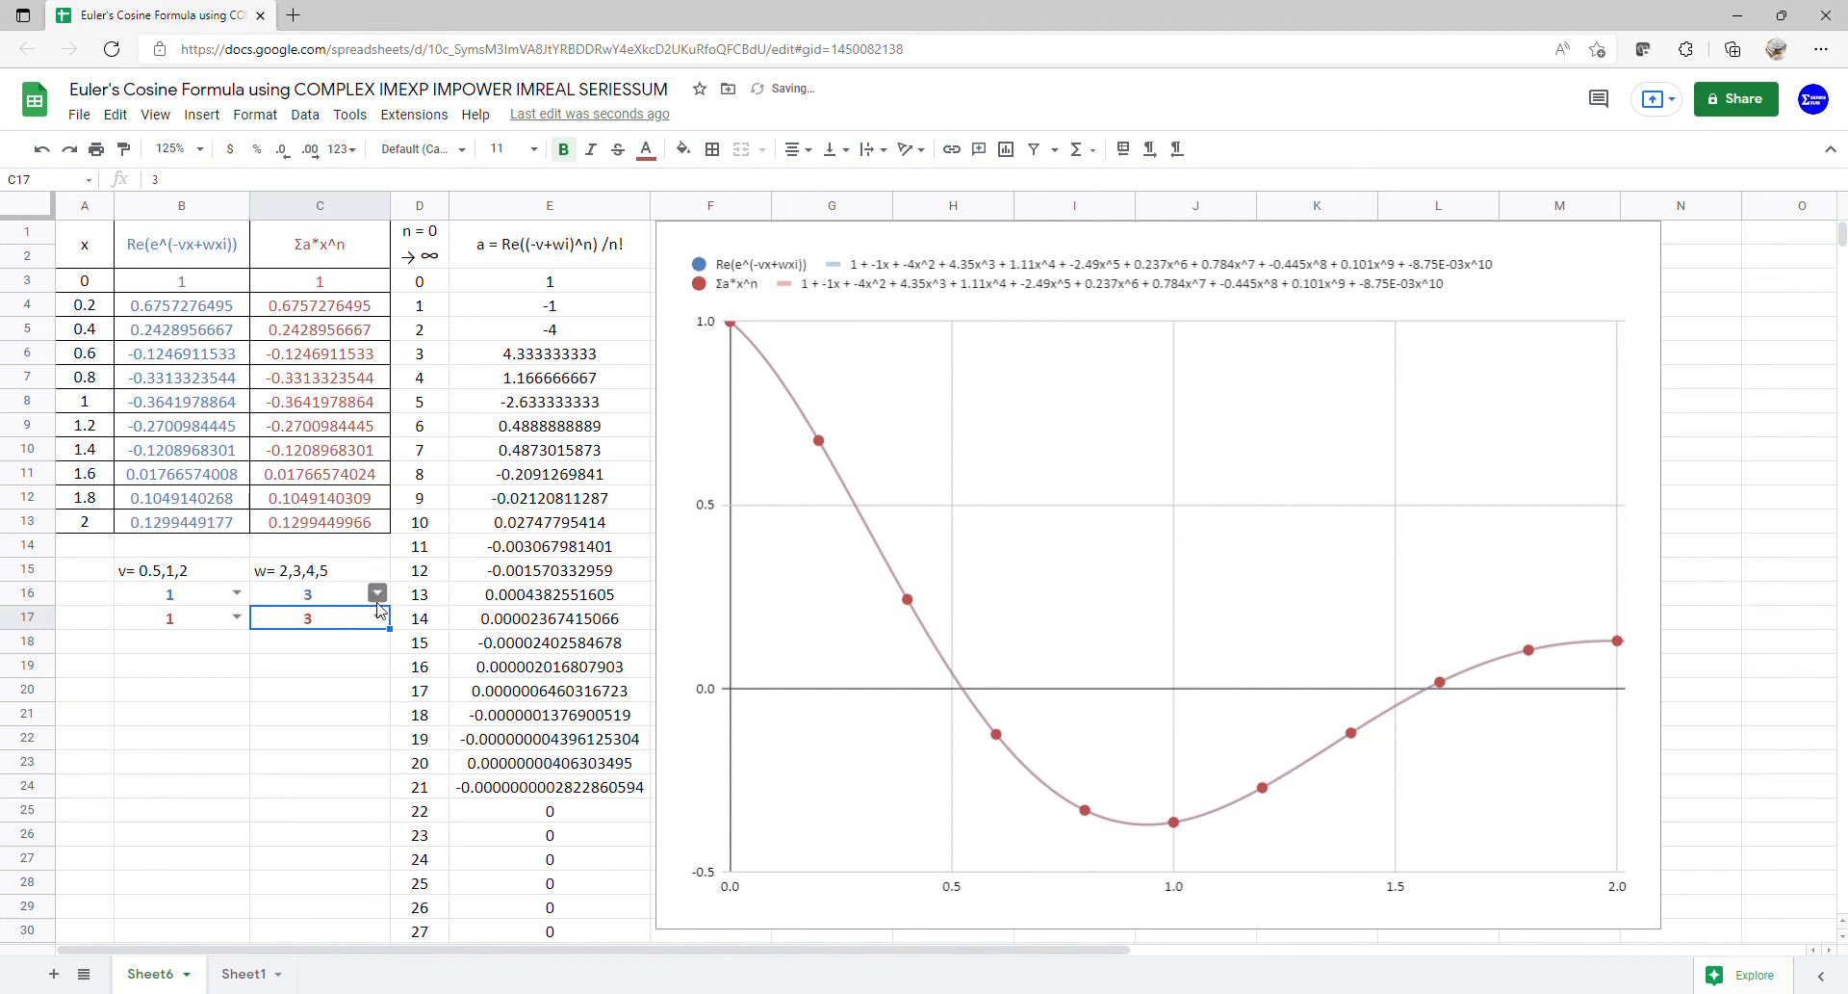
# - Raise both w values to 4, then to 5, so the curves overlay again
pyautogui.click(378, 593)
pyautogui.click(335, 671)
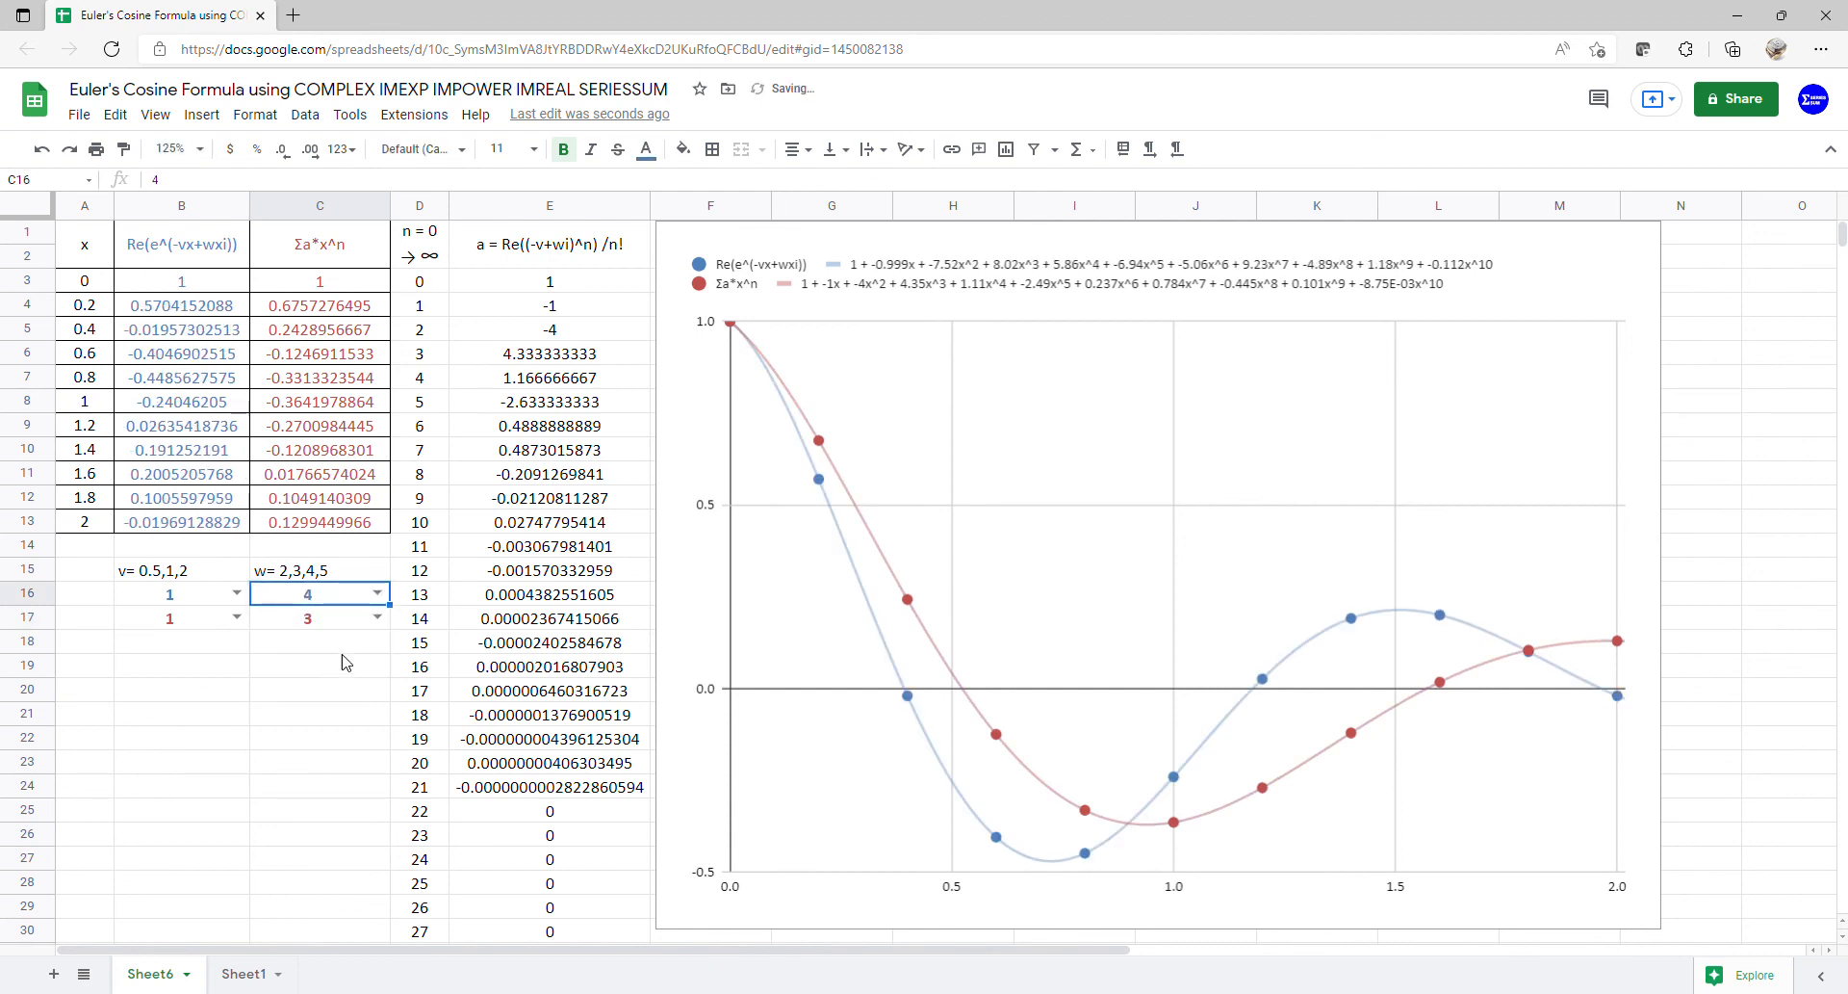
pyautogui.click(379, 619)
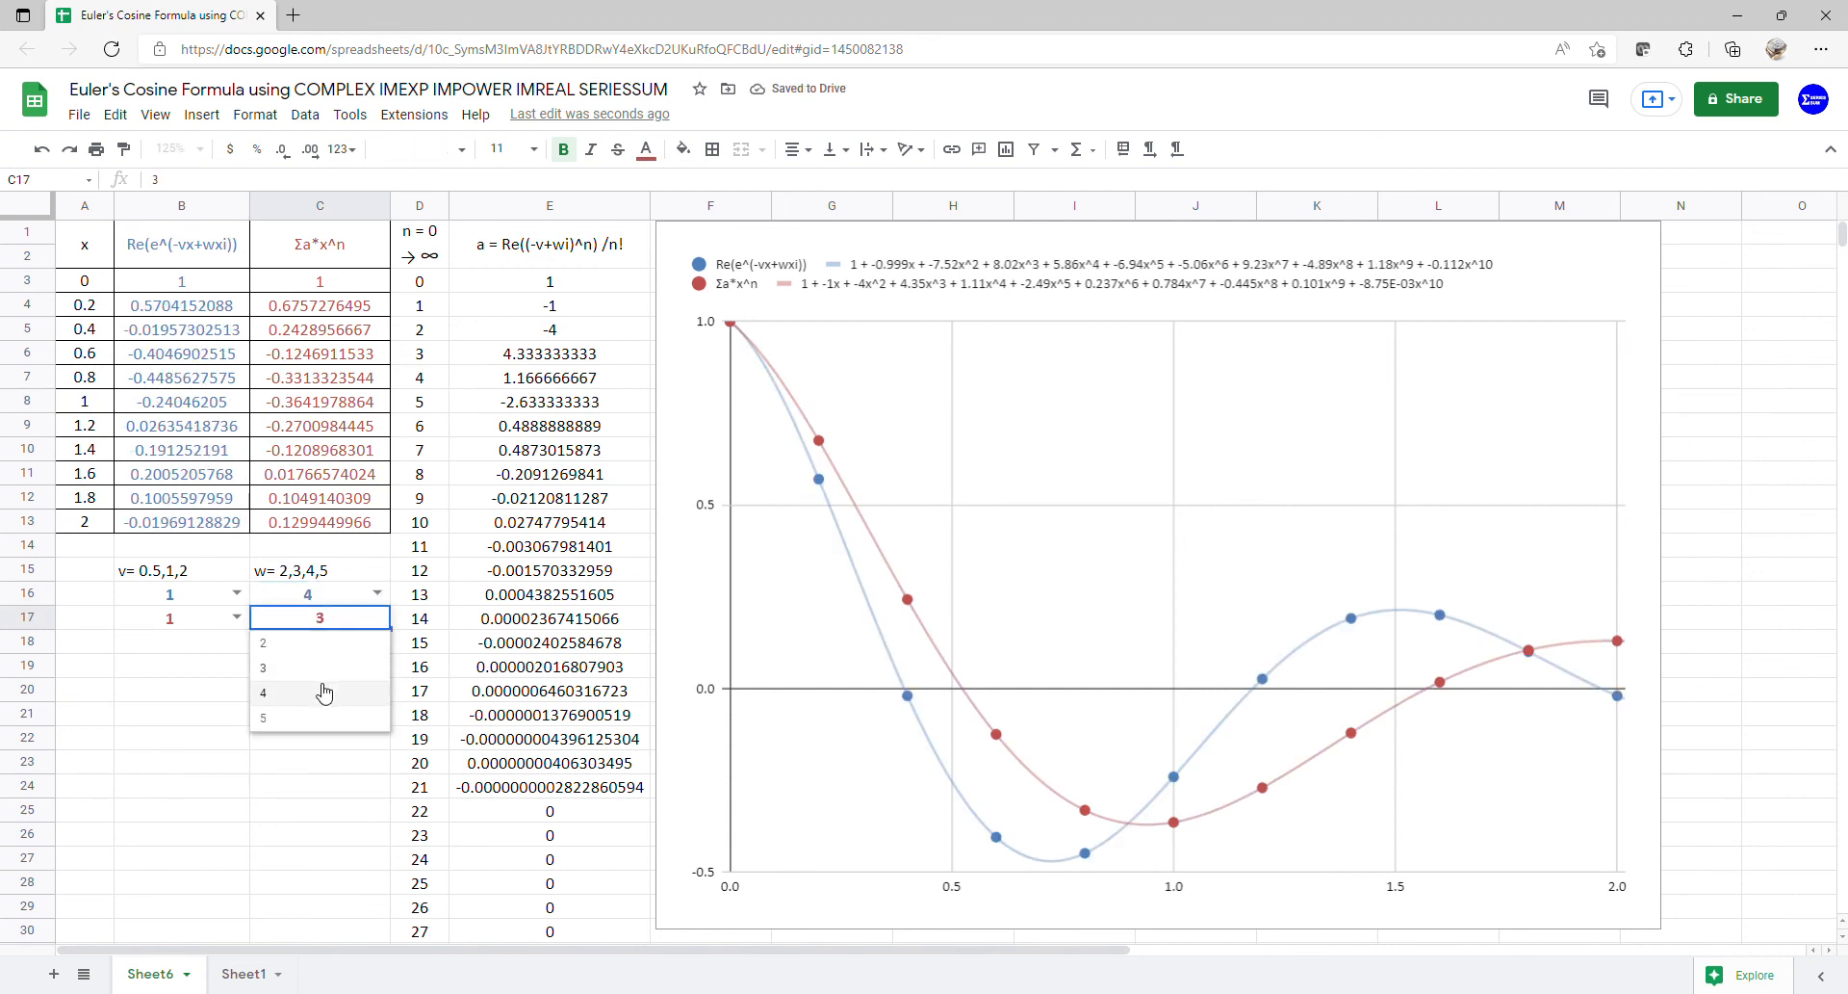
pyautogui.click(323, 693)
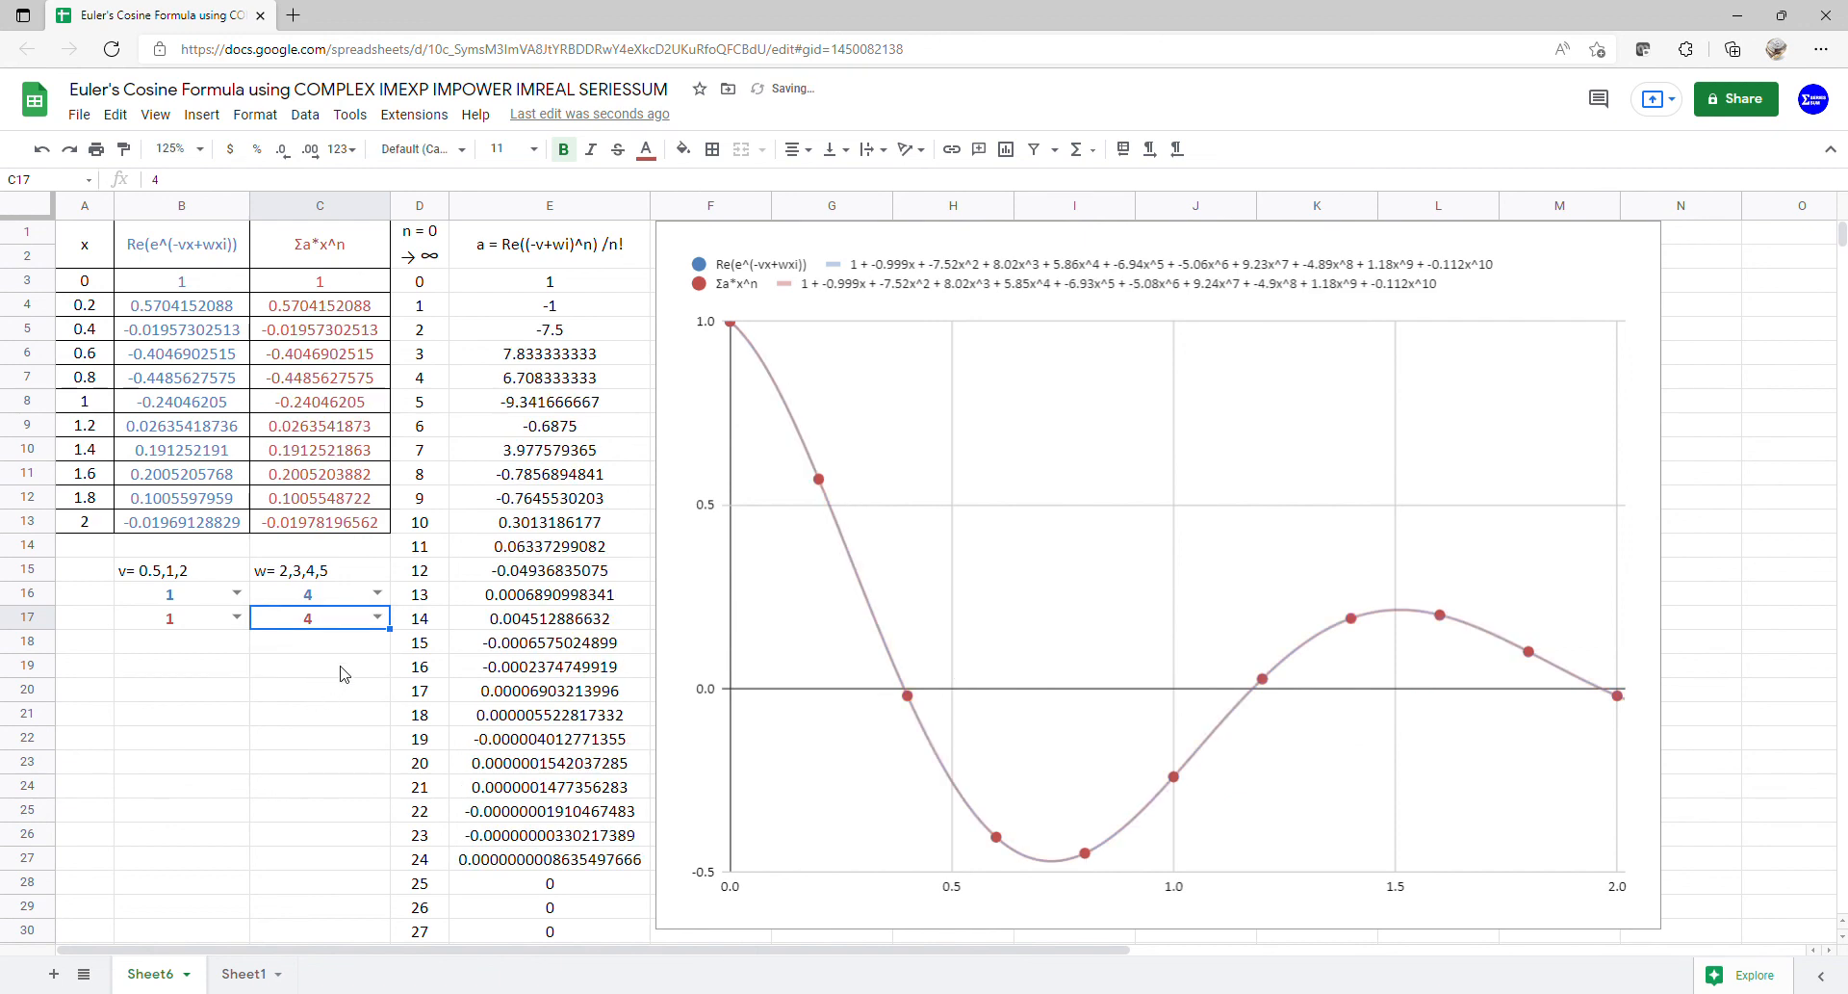
pyautogui.click(381, 593)
pyautogui.click(331, 694)
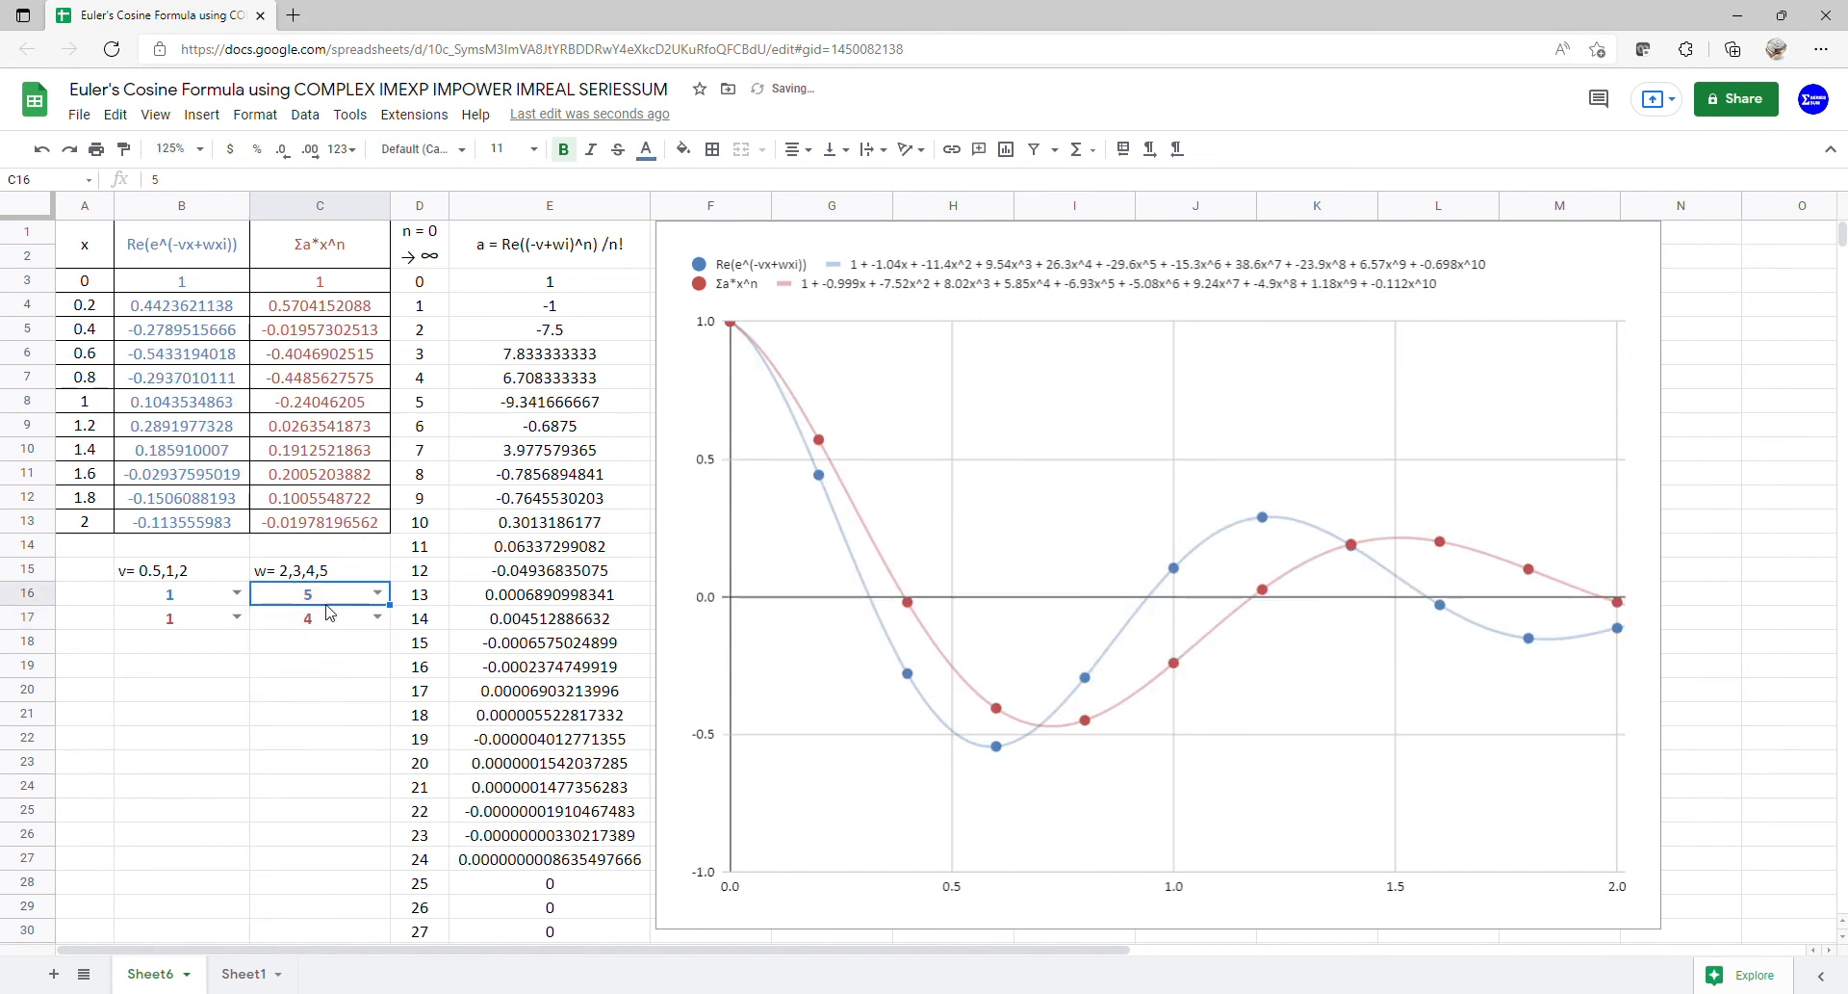
pyautogui.click(377, 617)
pyautogui.click(311, 714)
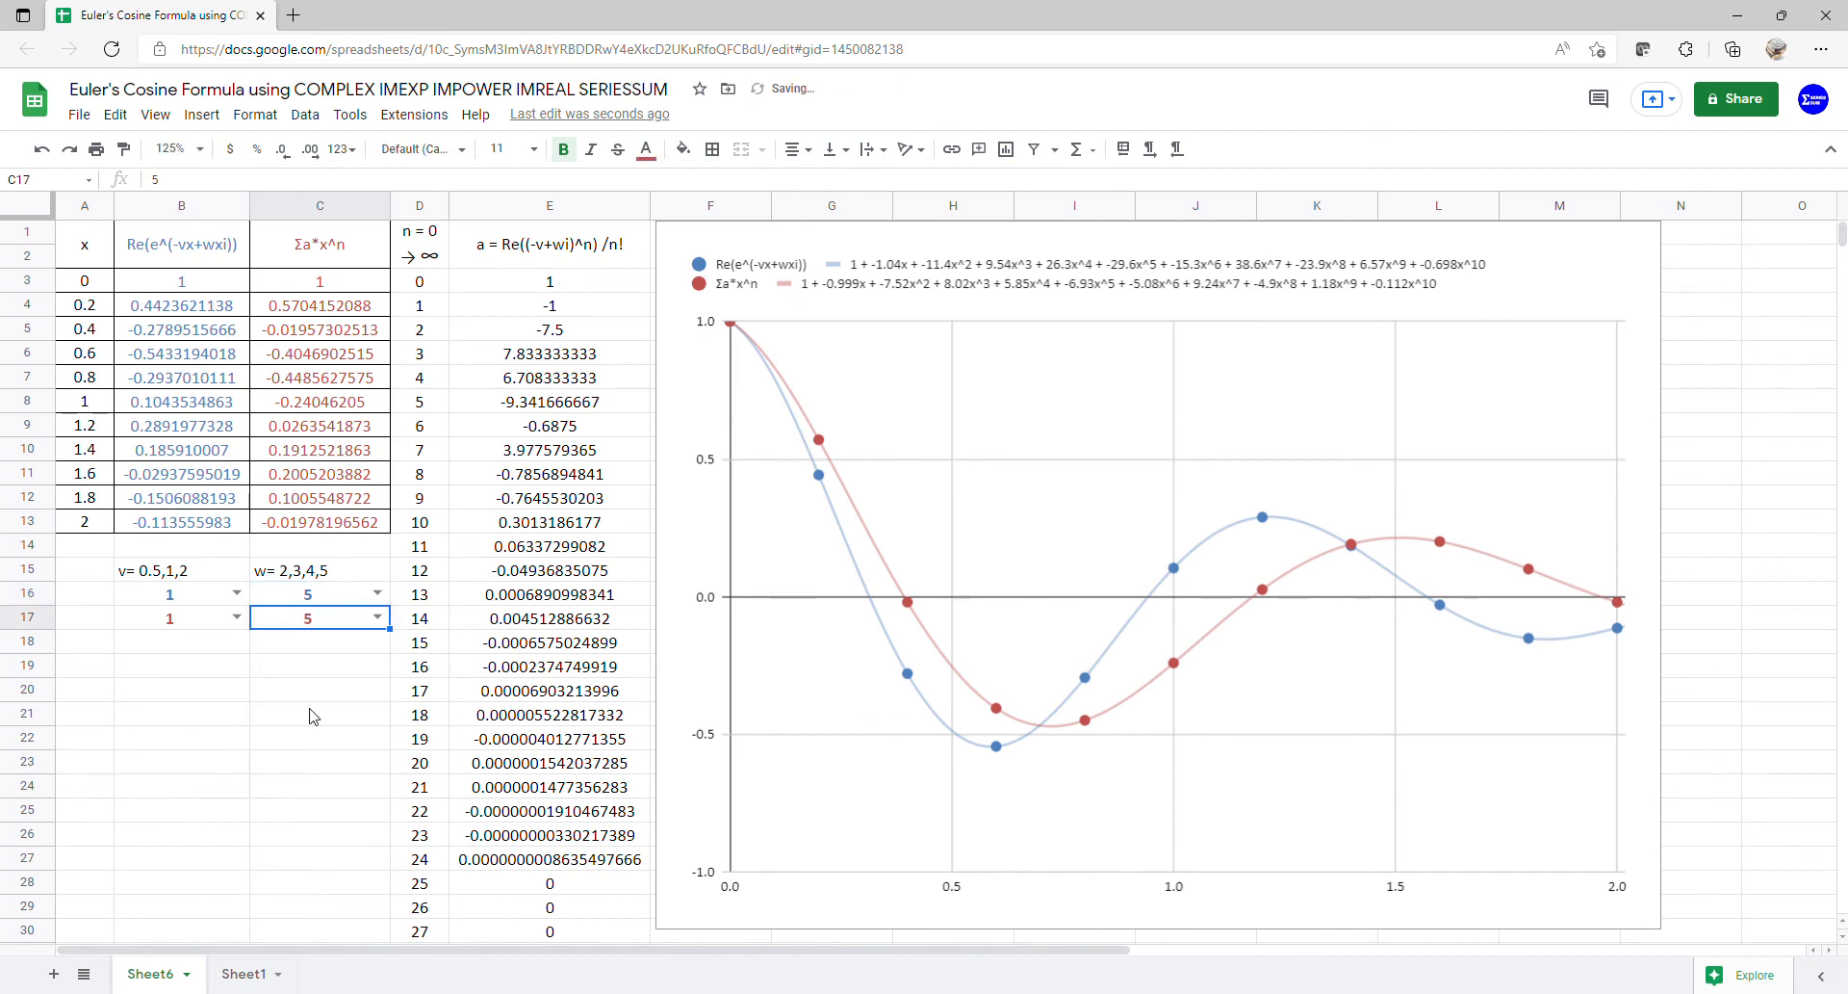
# - Set v to 2 in both B16 and B17
pyautogui.click(237, 593)
pyautogui.click(211, 677)
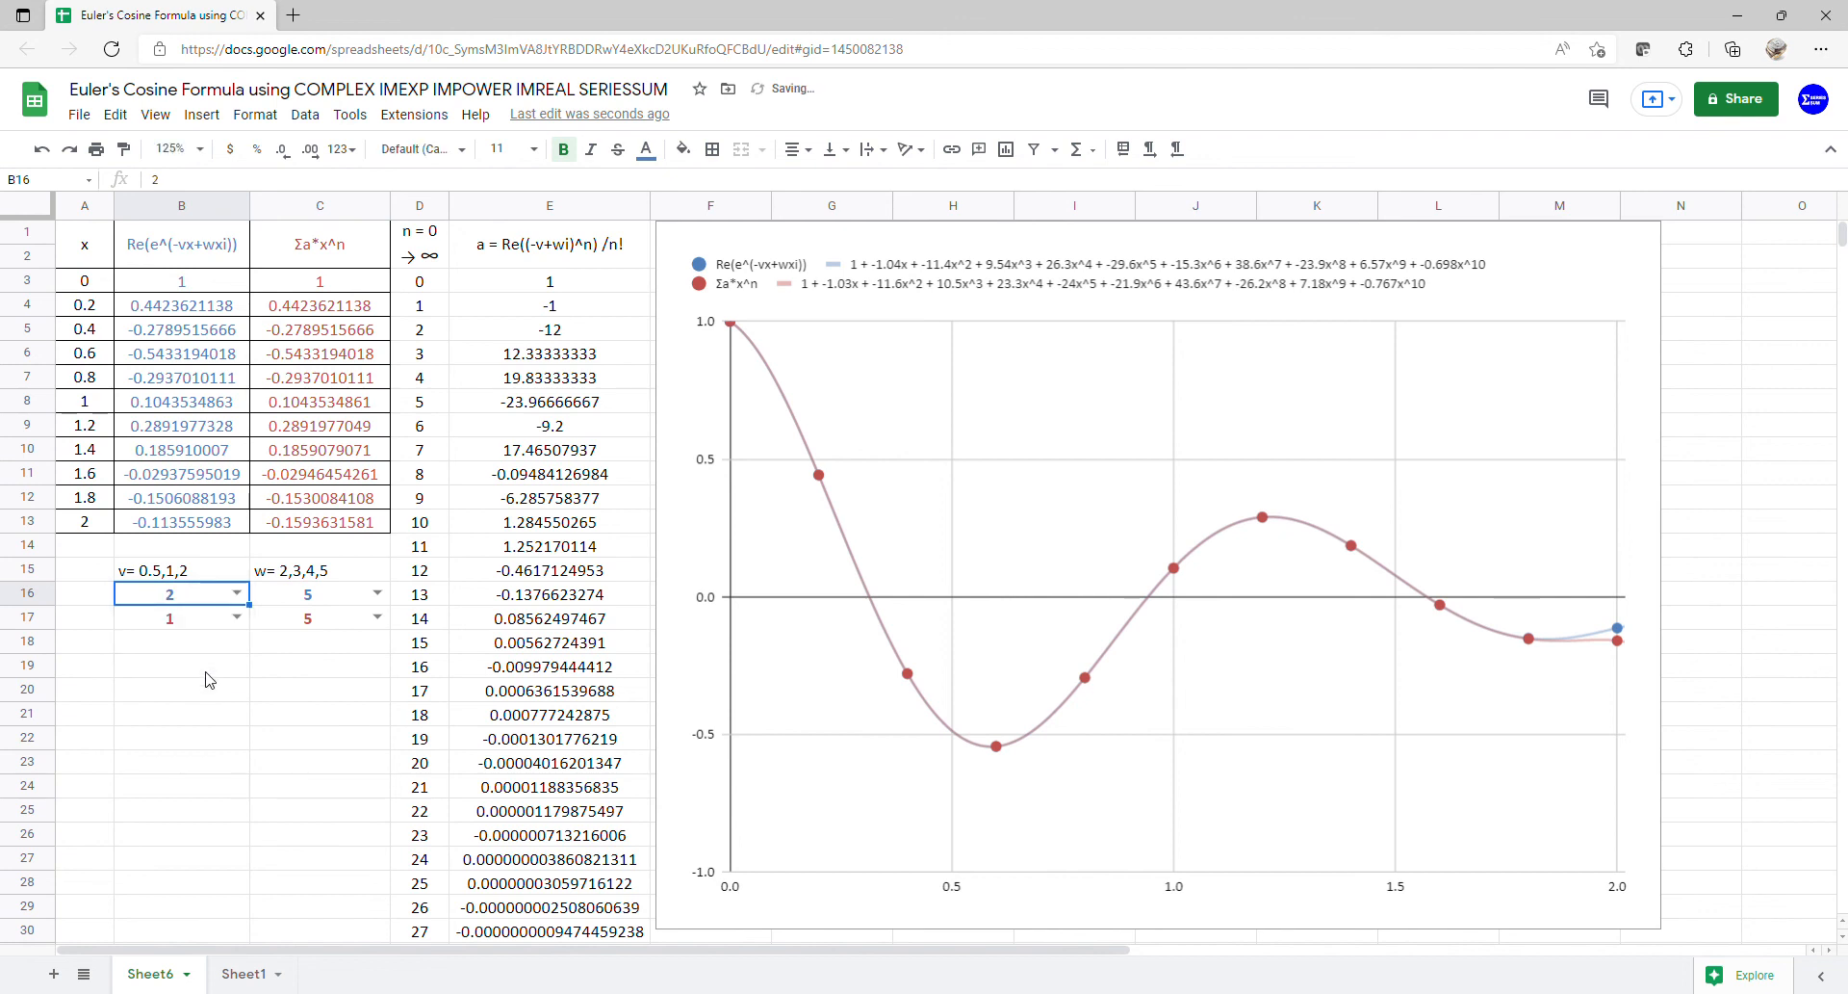
pyautogui.click(237, 617)
pyautogui.click(217, 690)
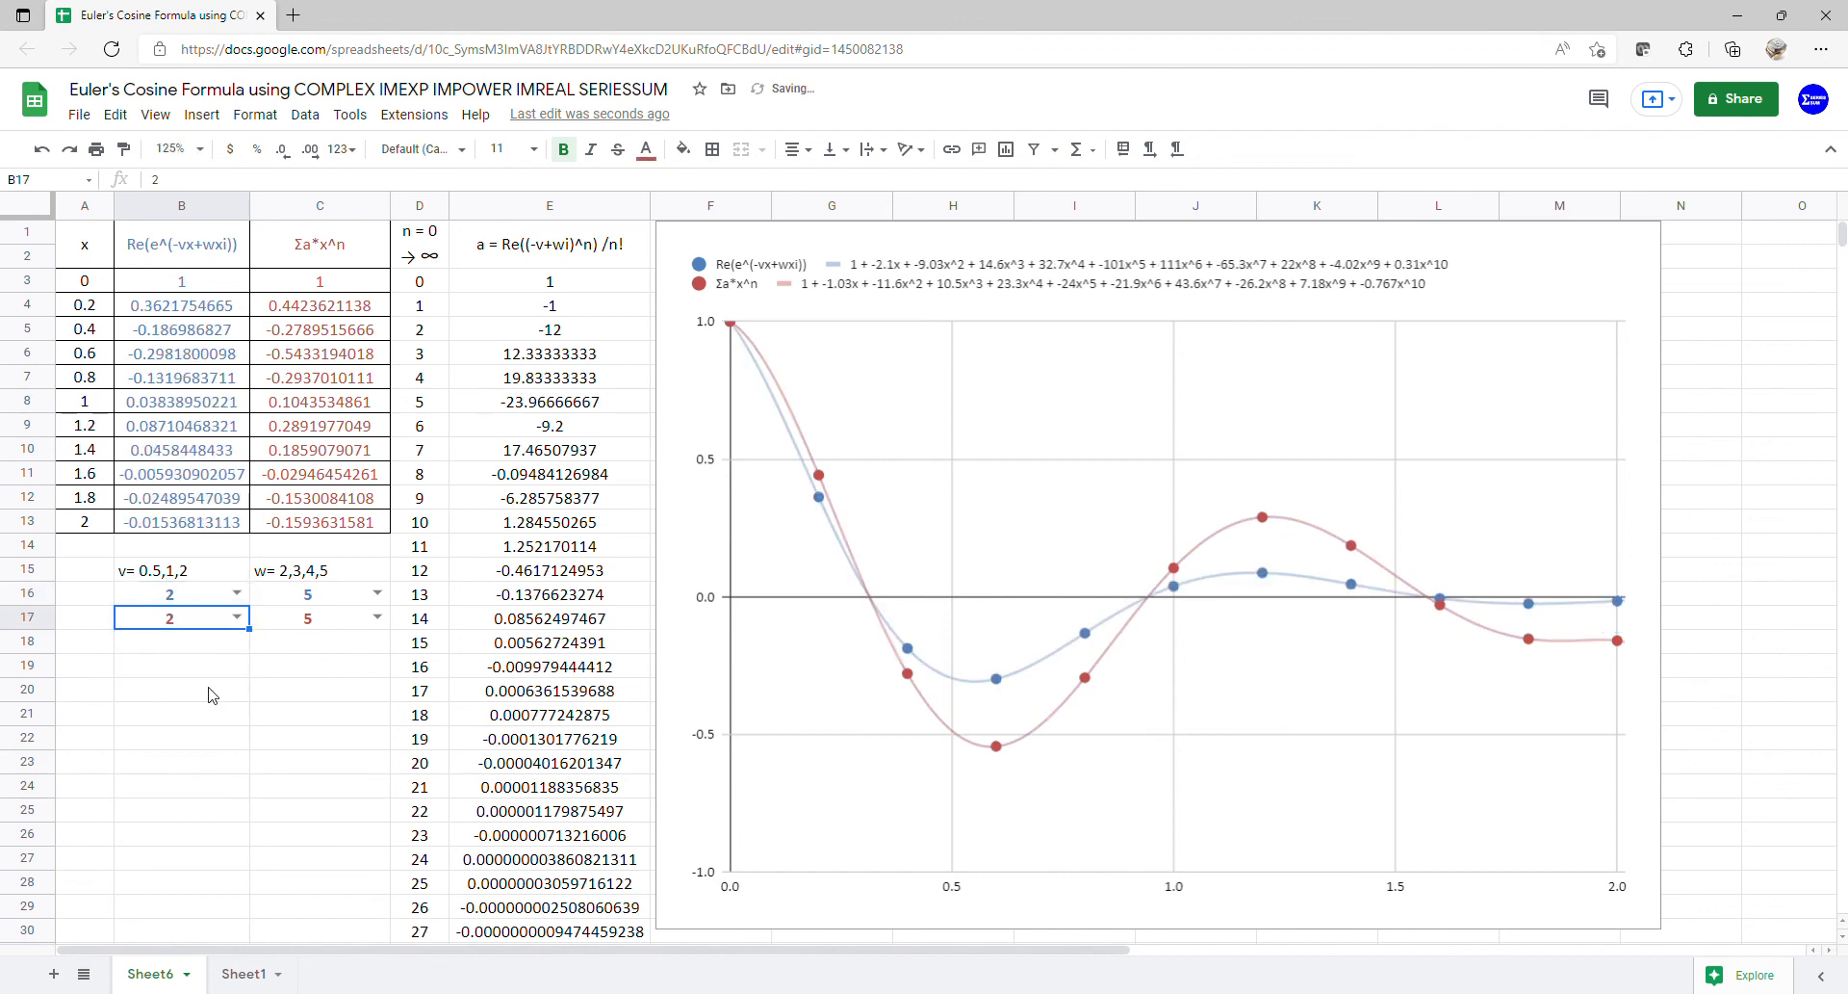
# - Set C16 and C17's w values to 2, then 3, comparing the curves
pyautogui.click(377, 593)
pyautogui.click(327, 621)
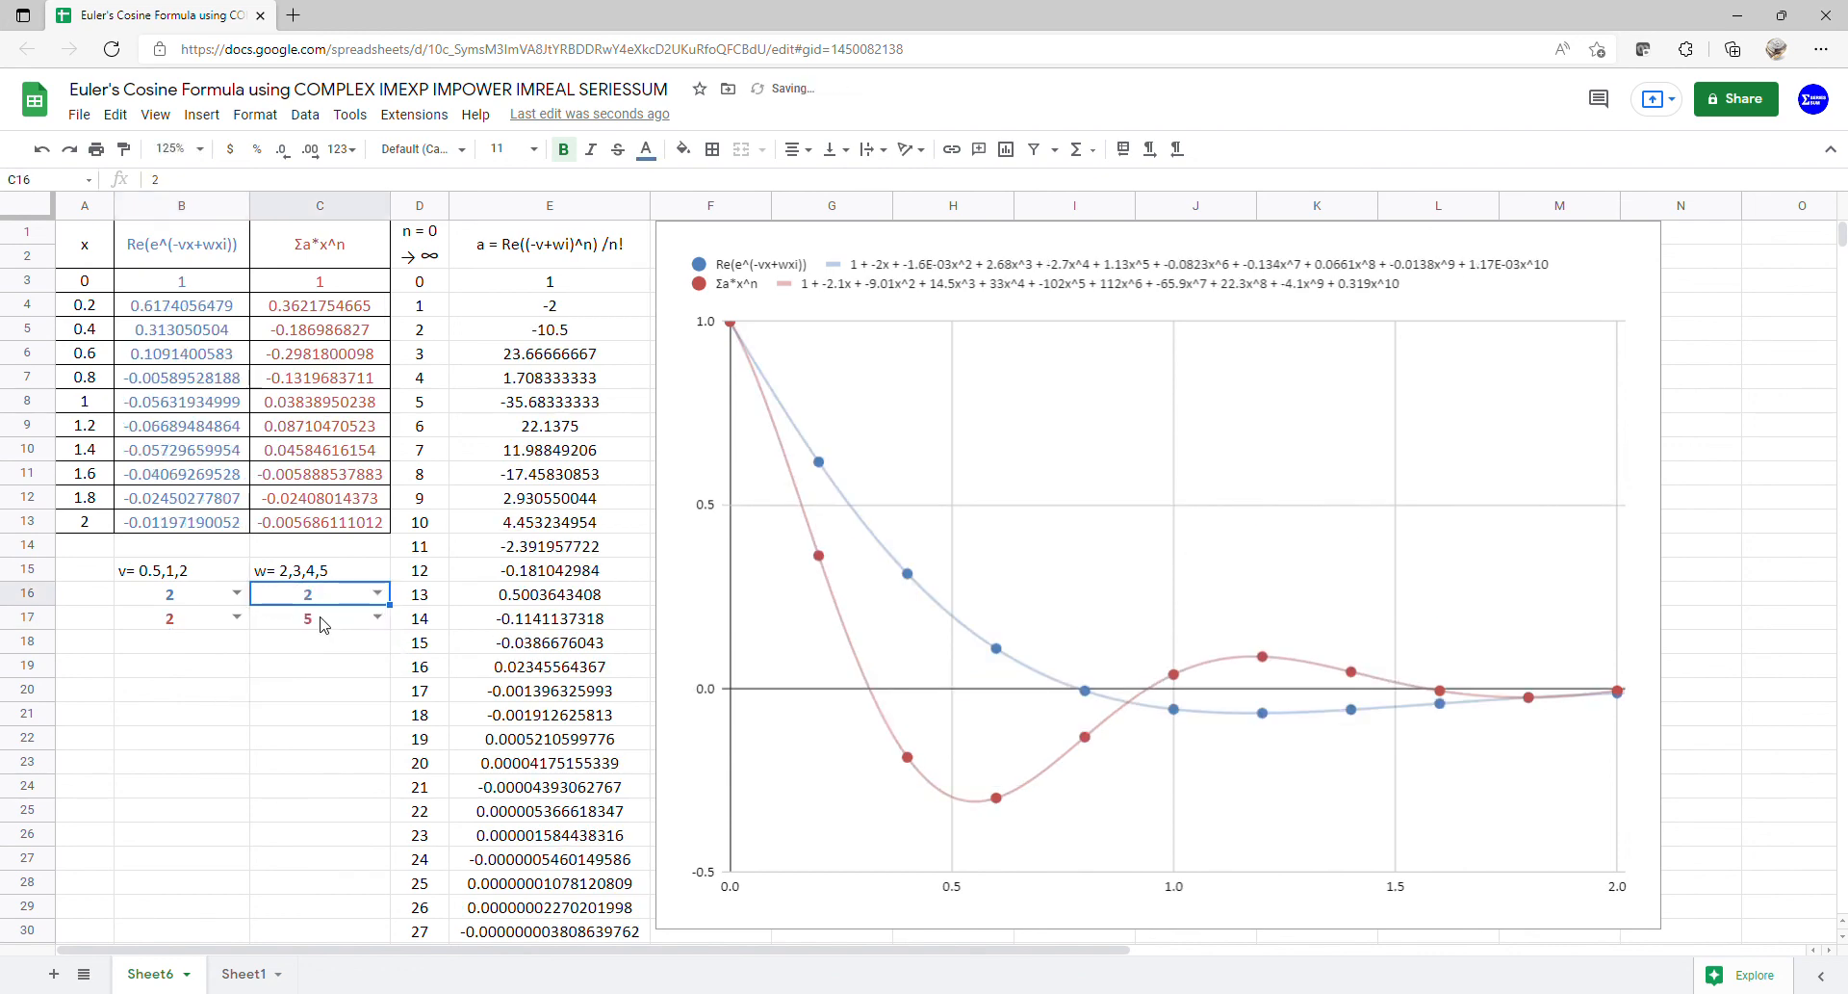
pyautogui.click(377, 618)
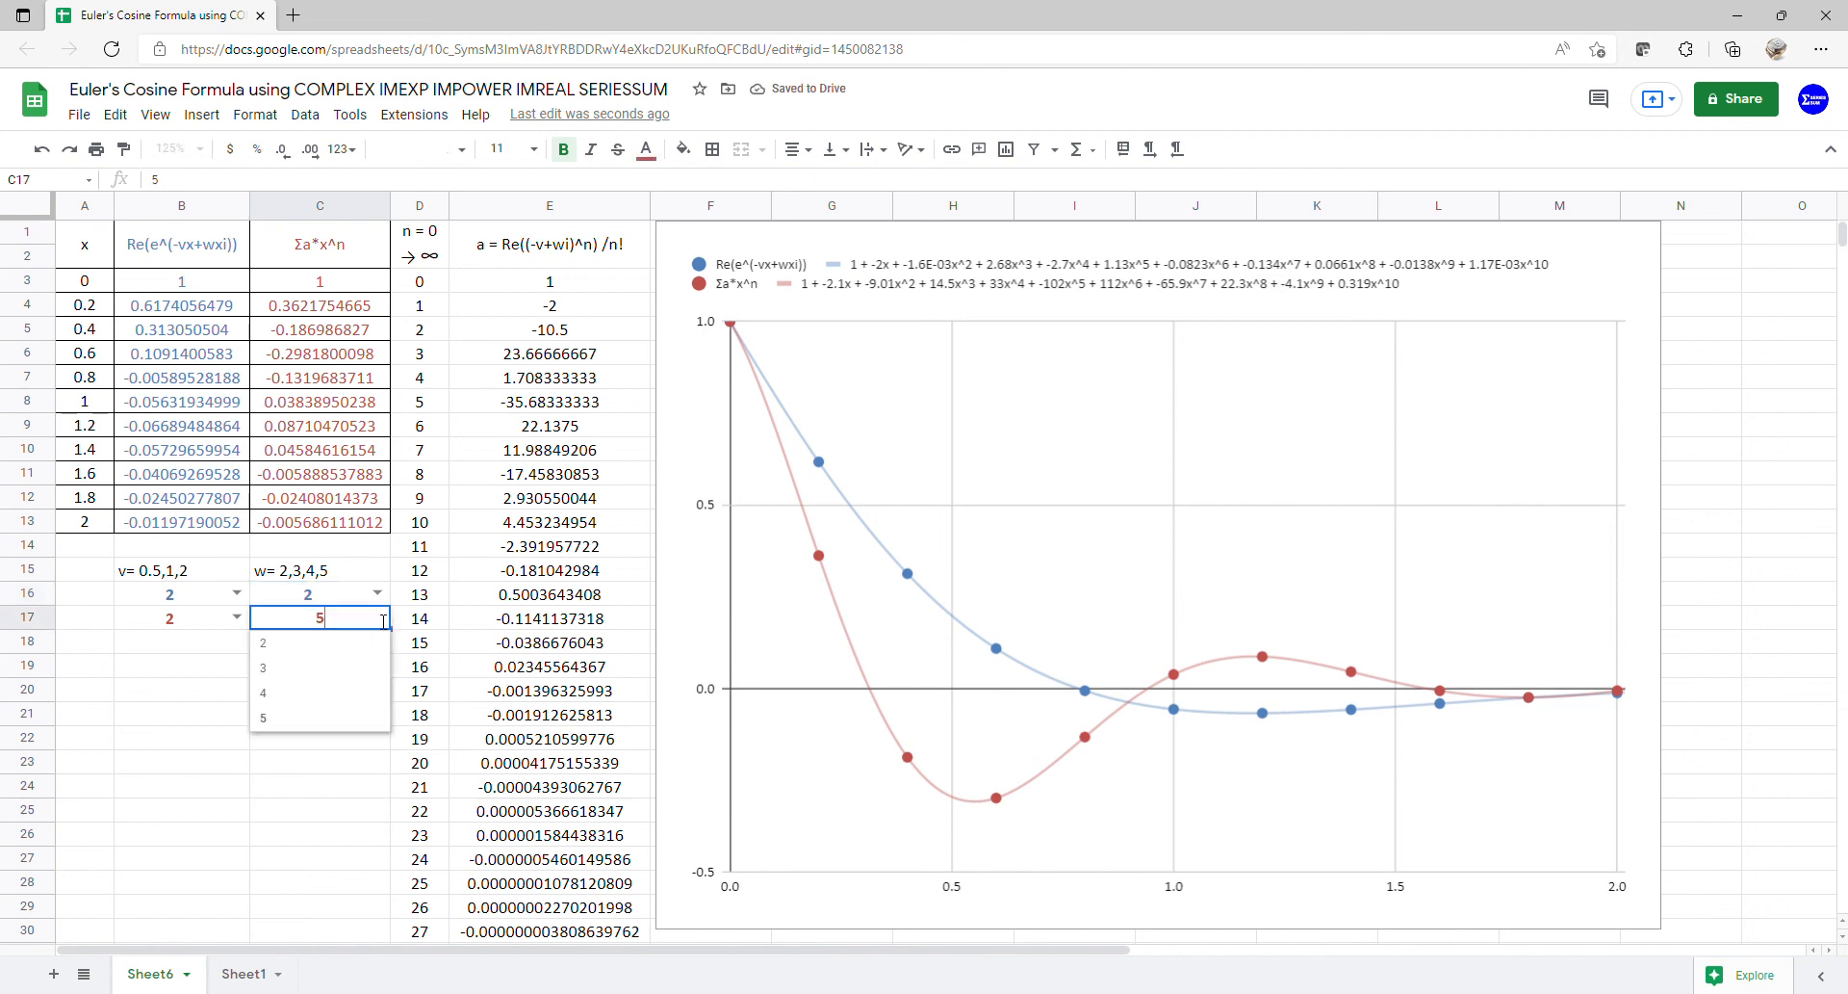
pyautogui.click(357, 643)
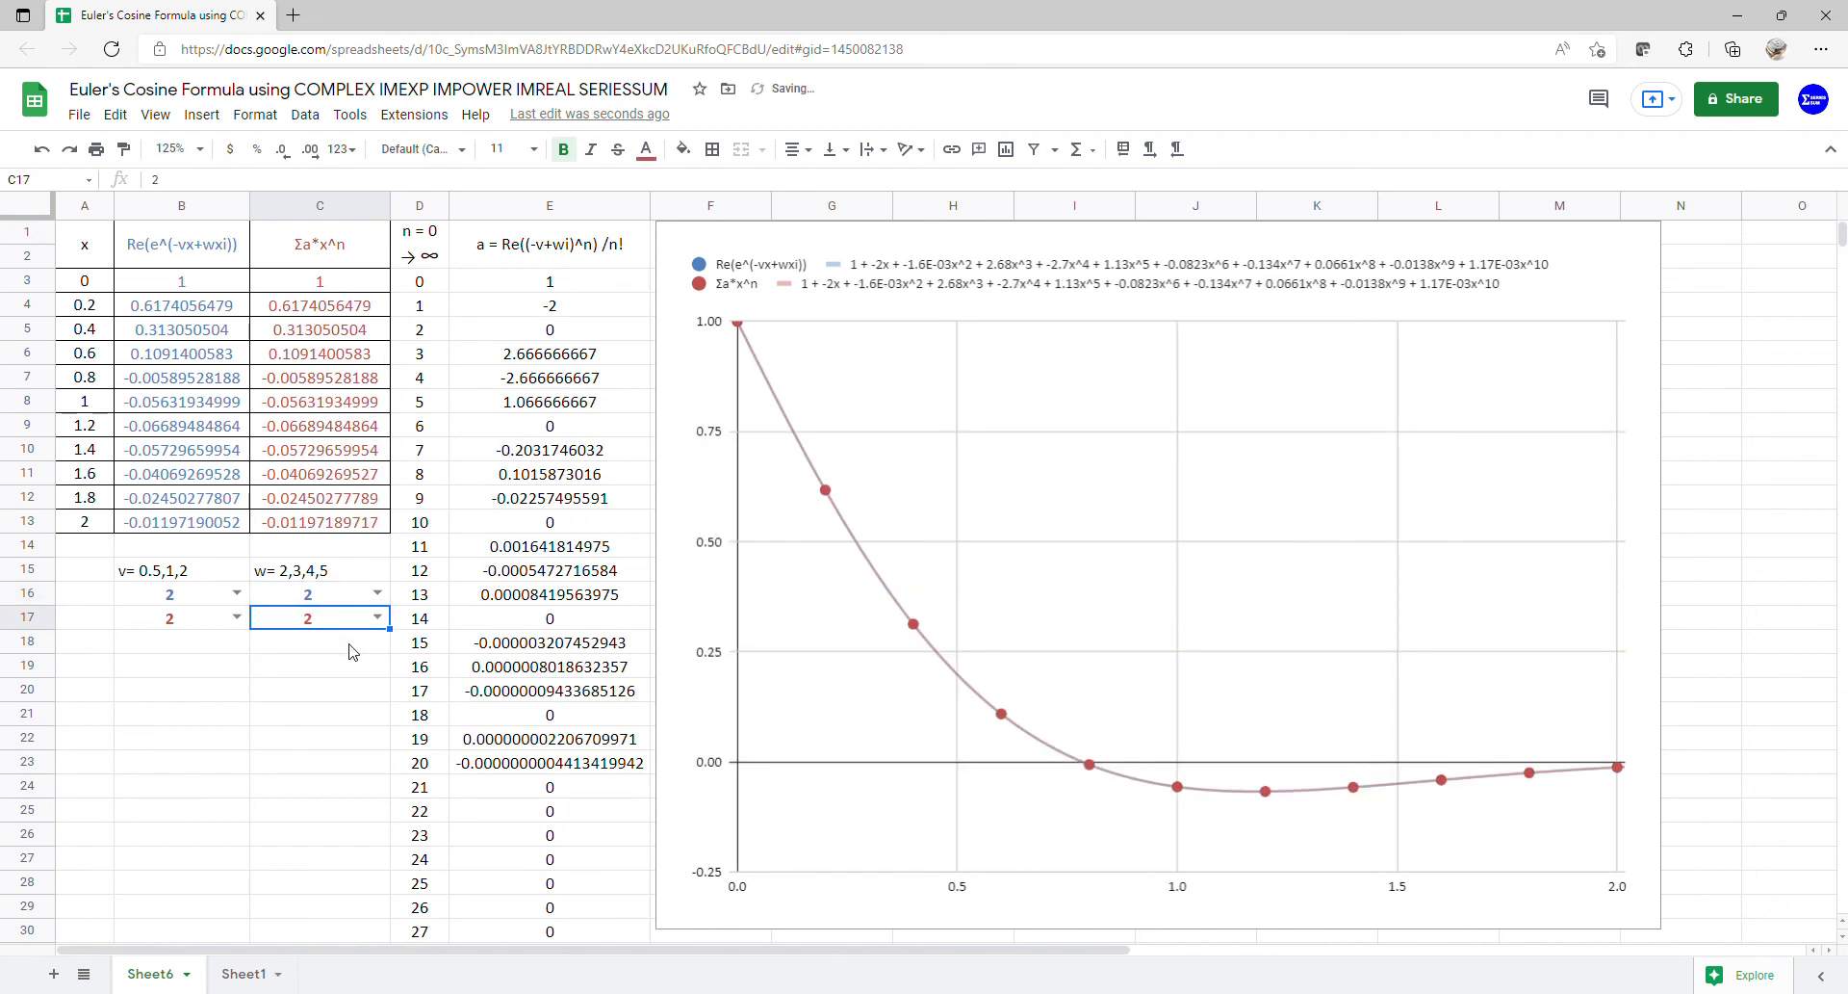
pyautogui.click(377, 593)
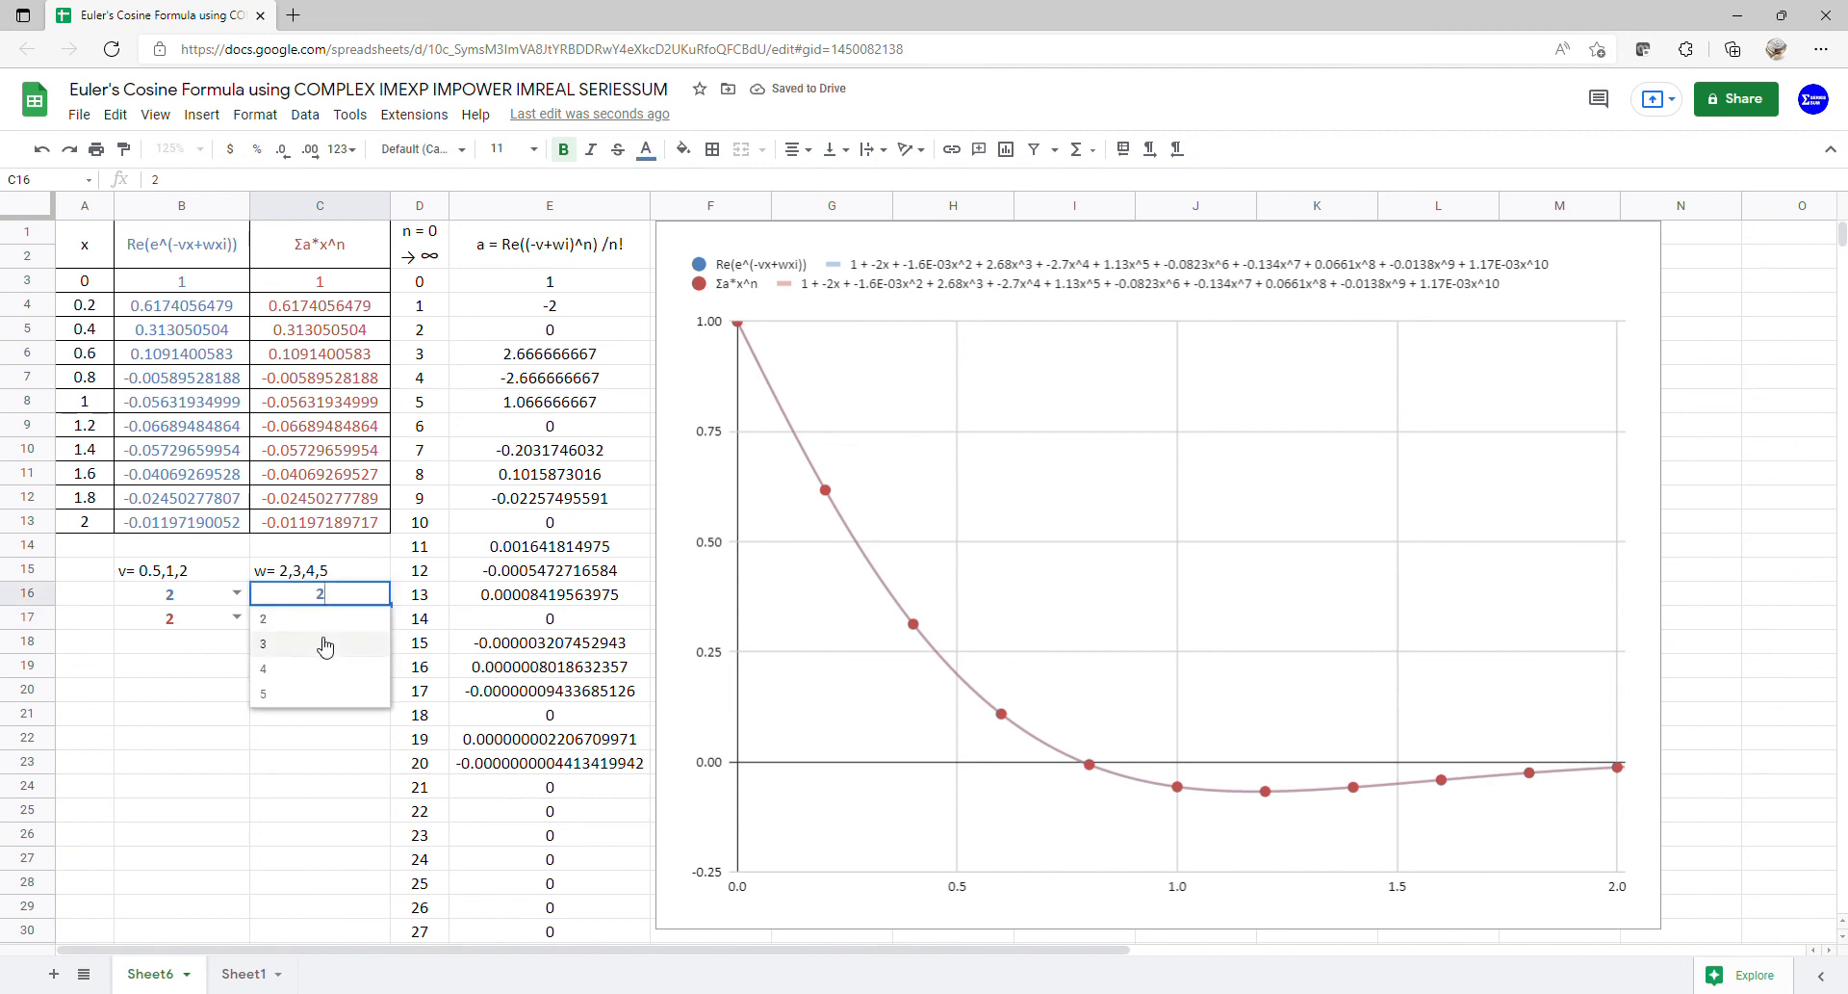
pyautogui.click(325, 644)
pyautogui.click(377, 617)
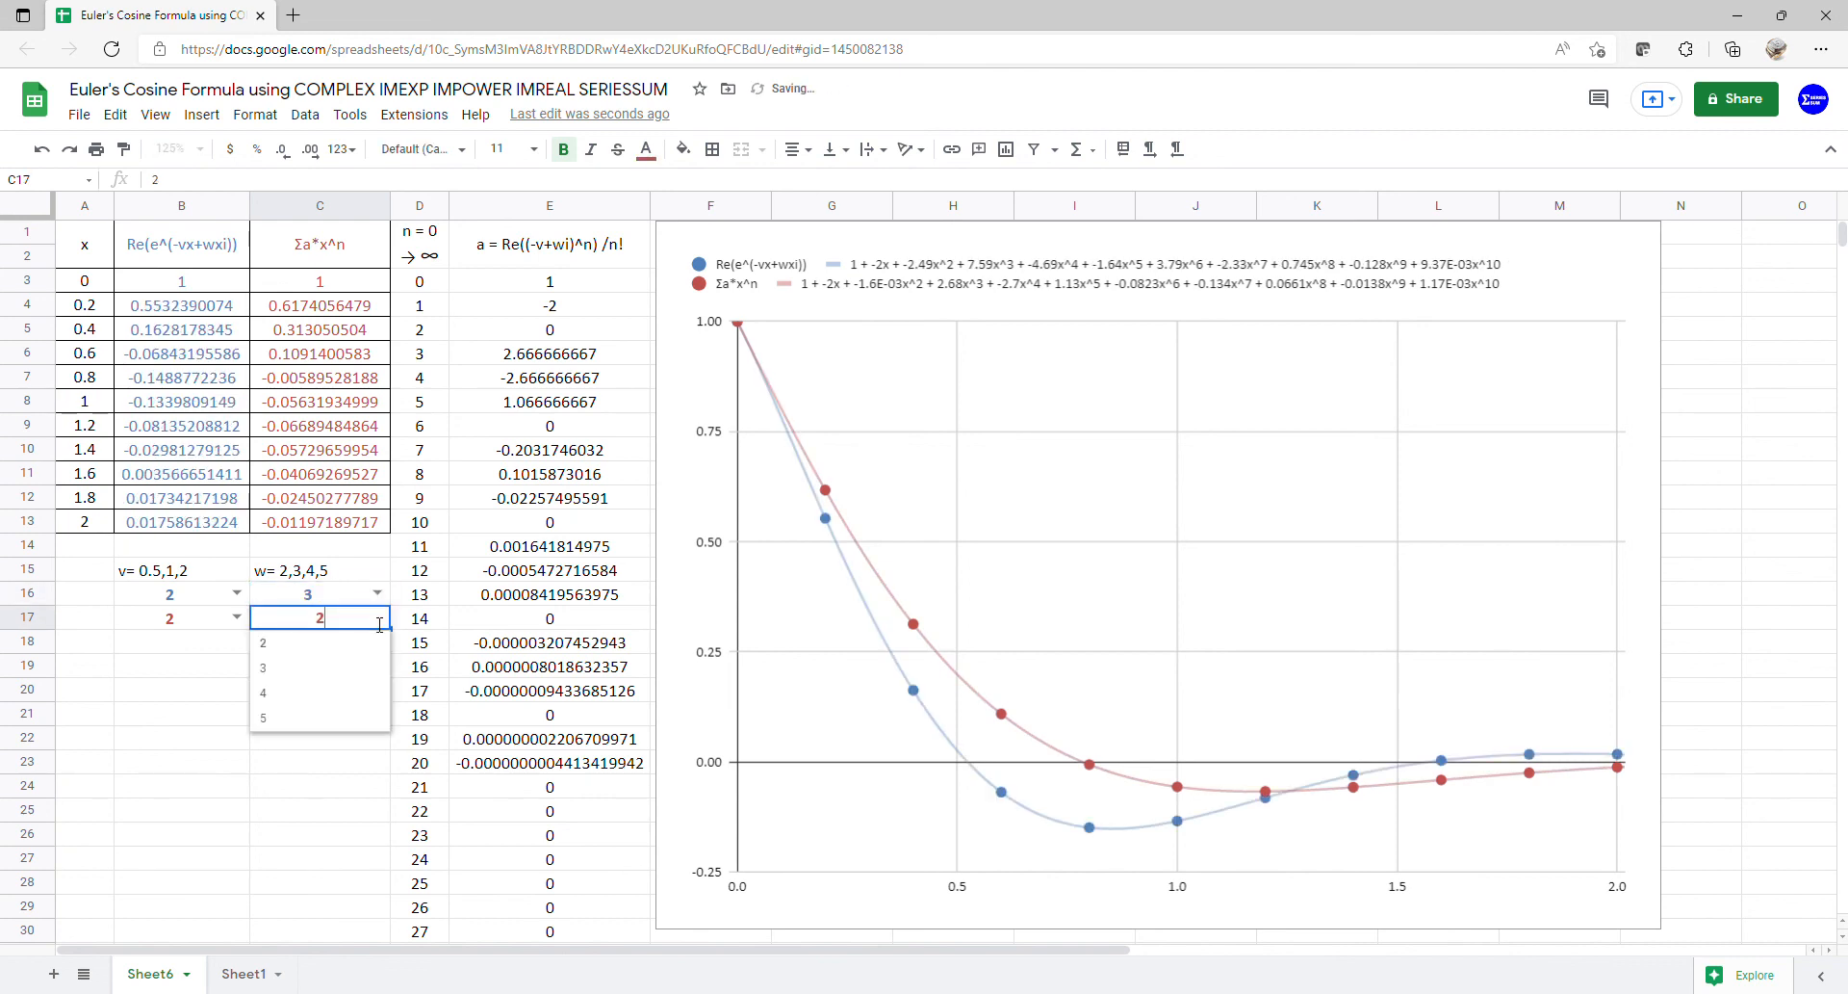
pyautogui.click(339, 673)
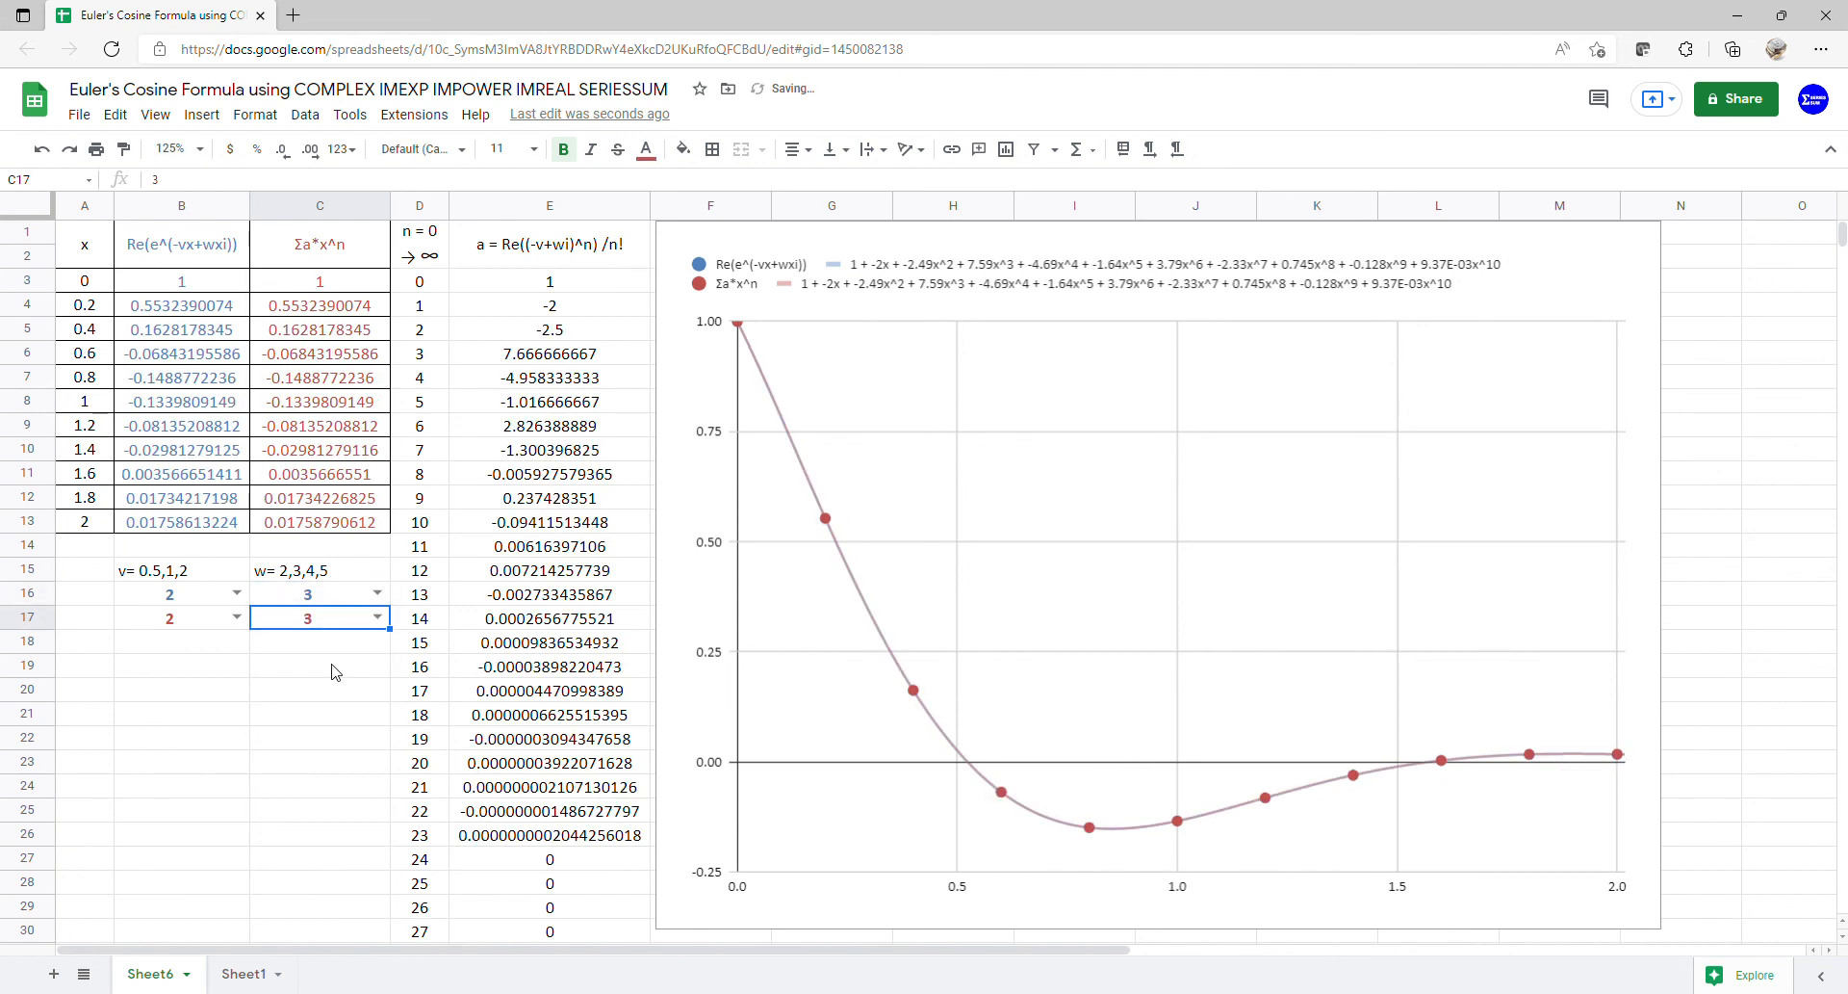
# - Raise both w values to 4, then 5, and select cells C1:C5
pyautogui.click(377, 593)
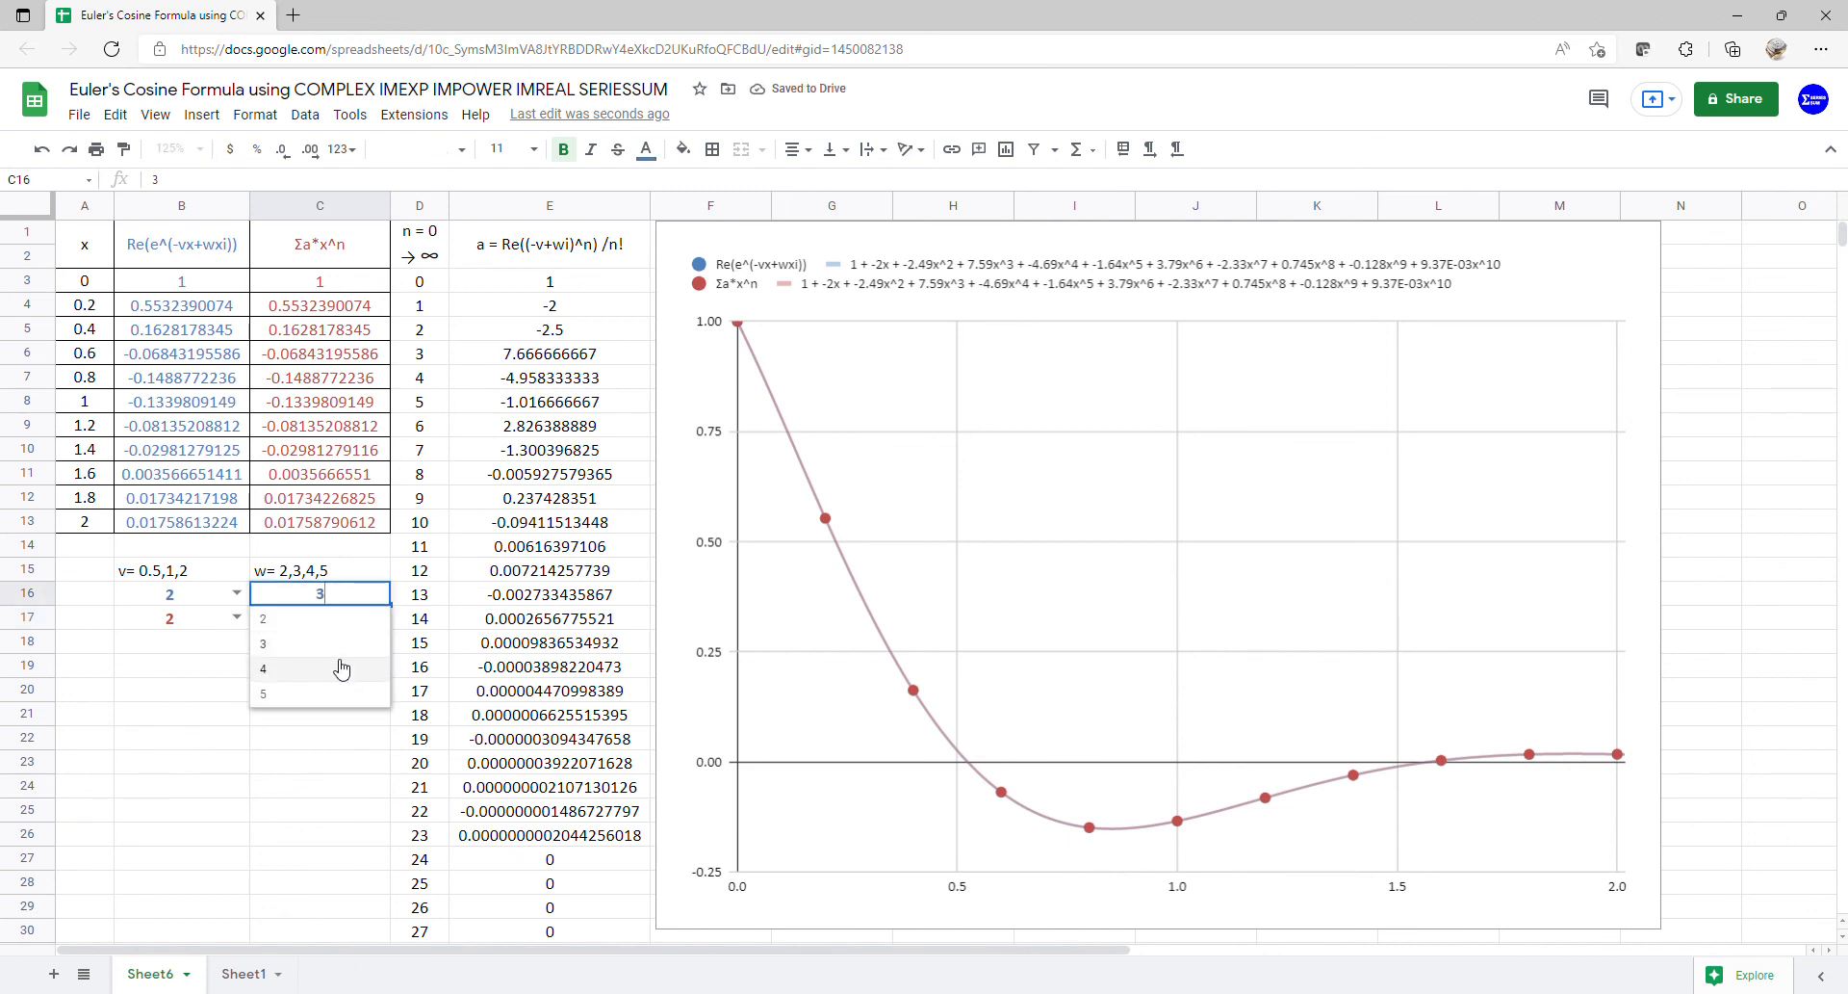
pyautogui.click(341, 668)
pyautogui.click(376, 617)
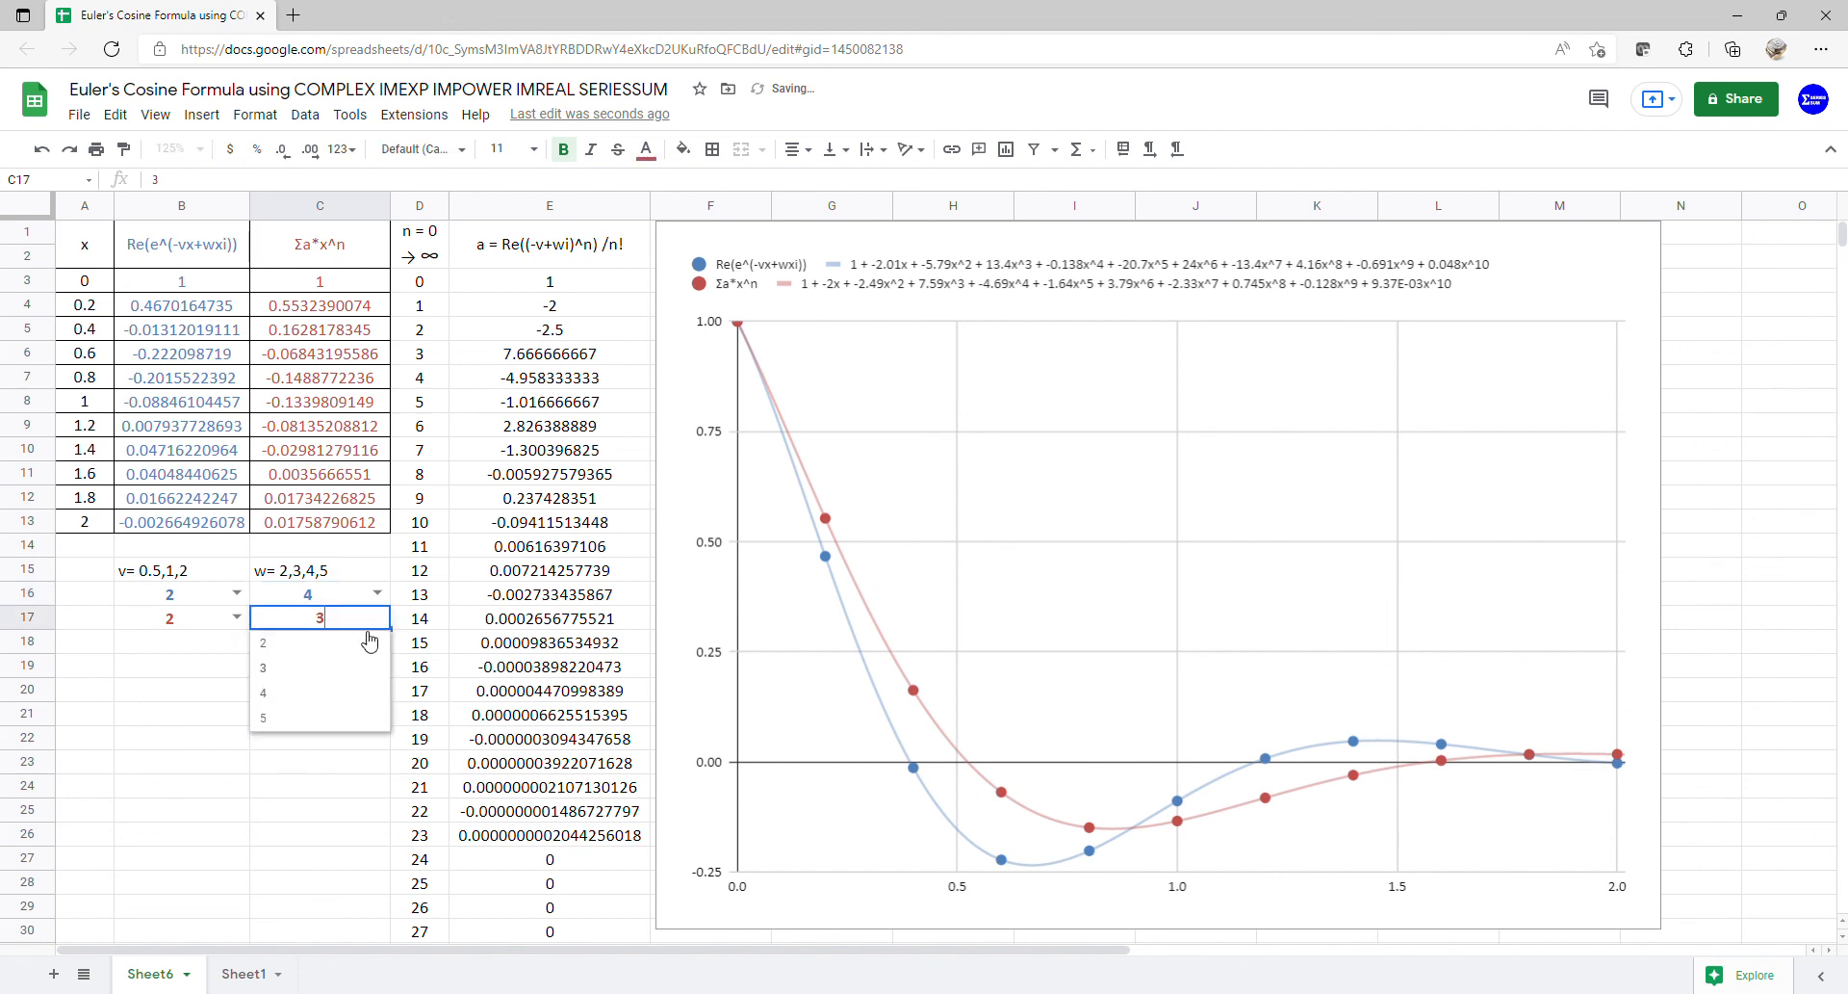
pyautogui.click(324, 695)
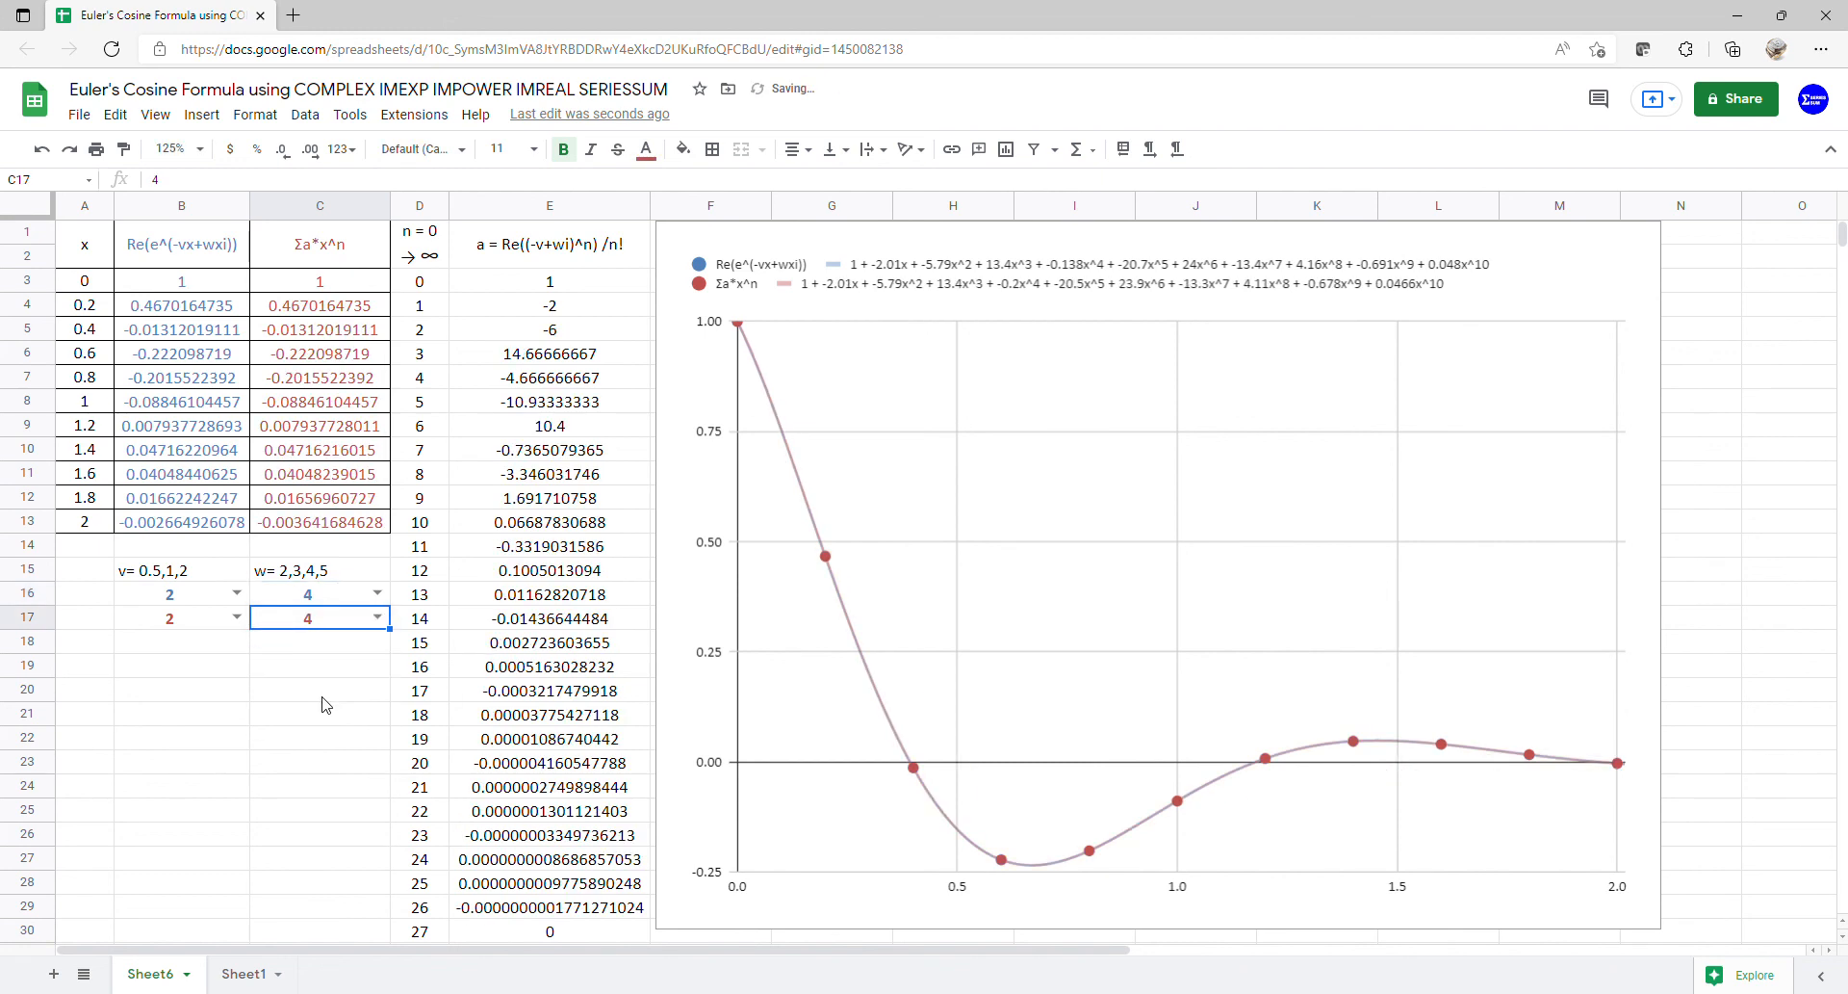
pyautogui.click(376, 593)
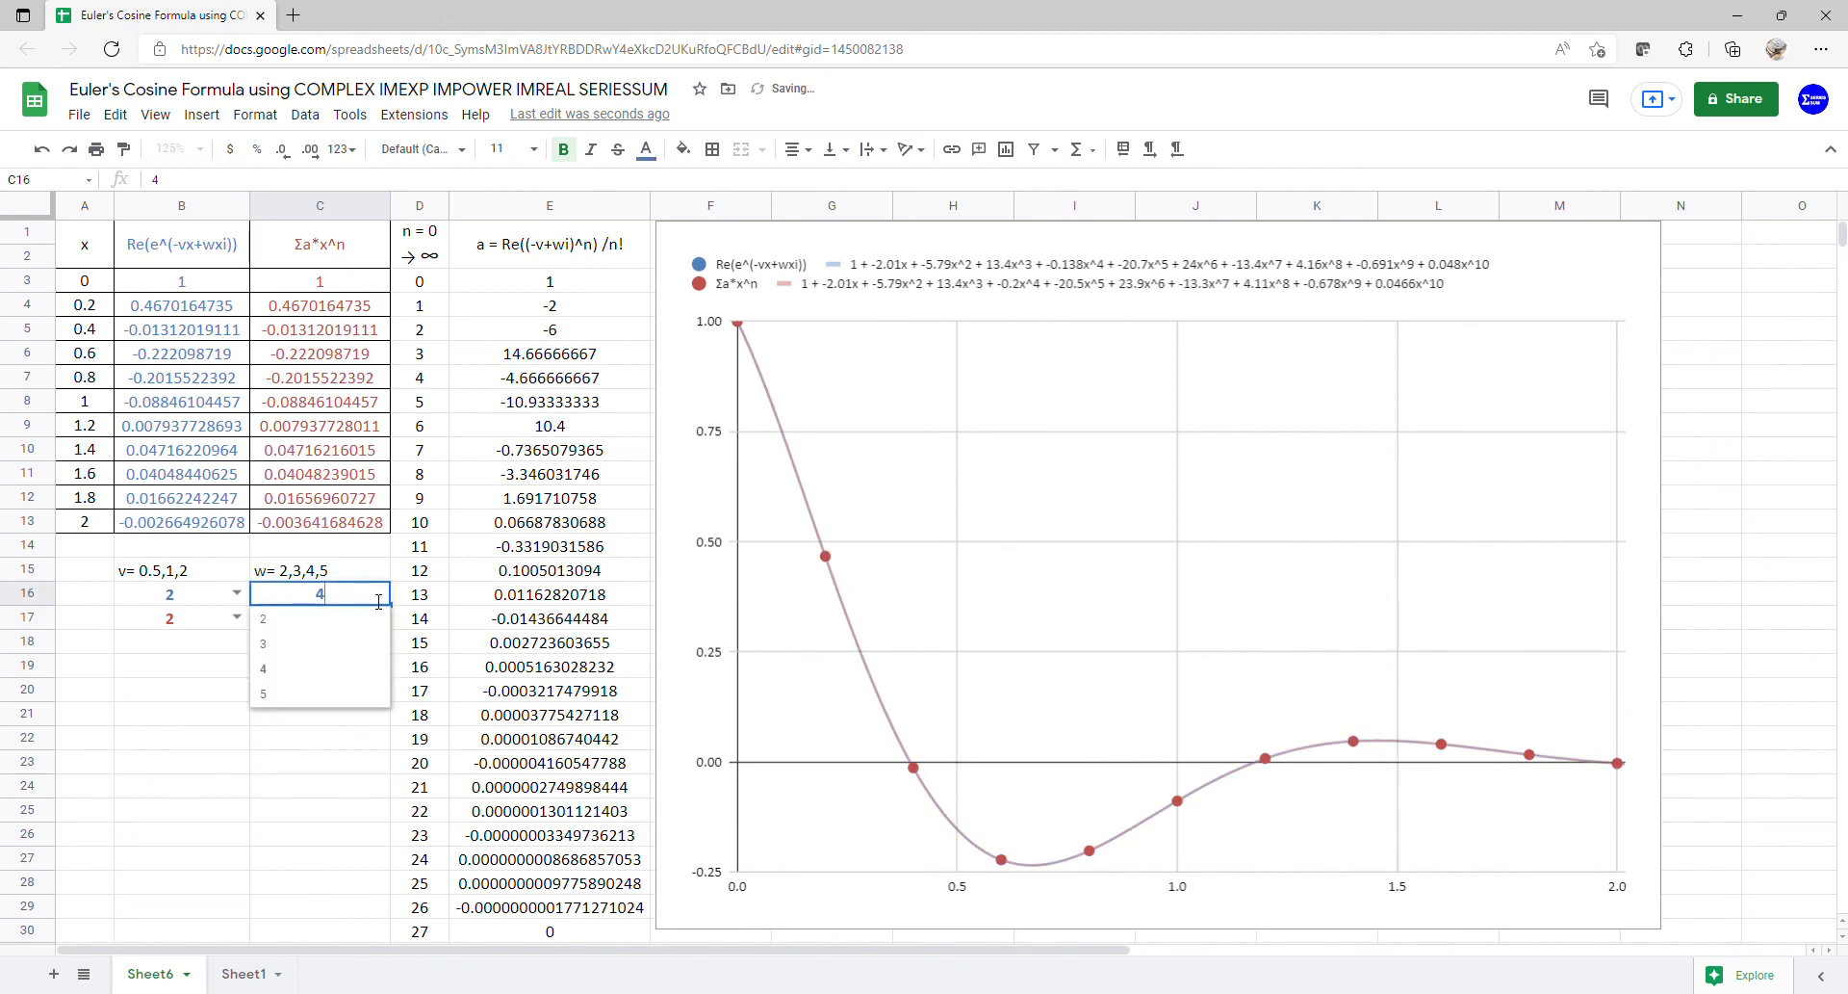
pyautogui.click(328, 695)
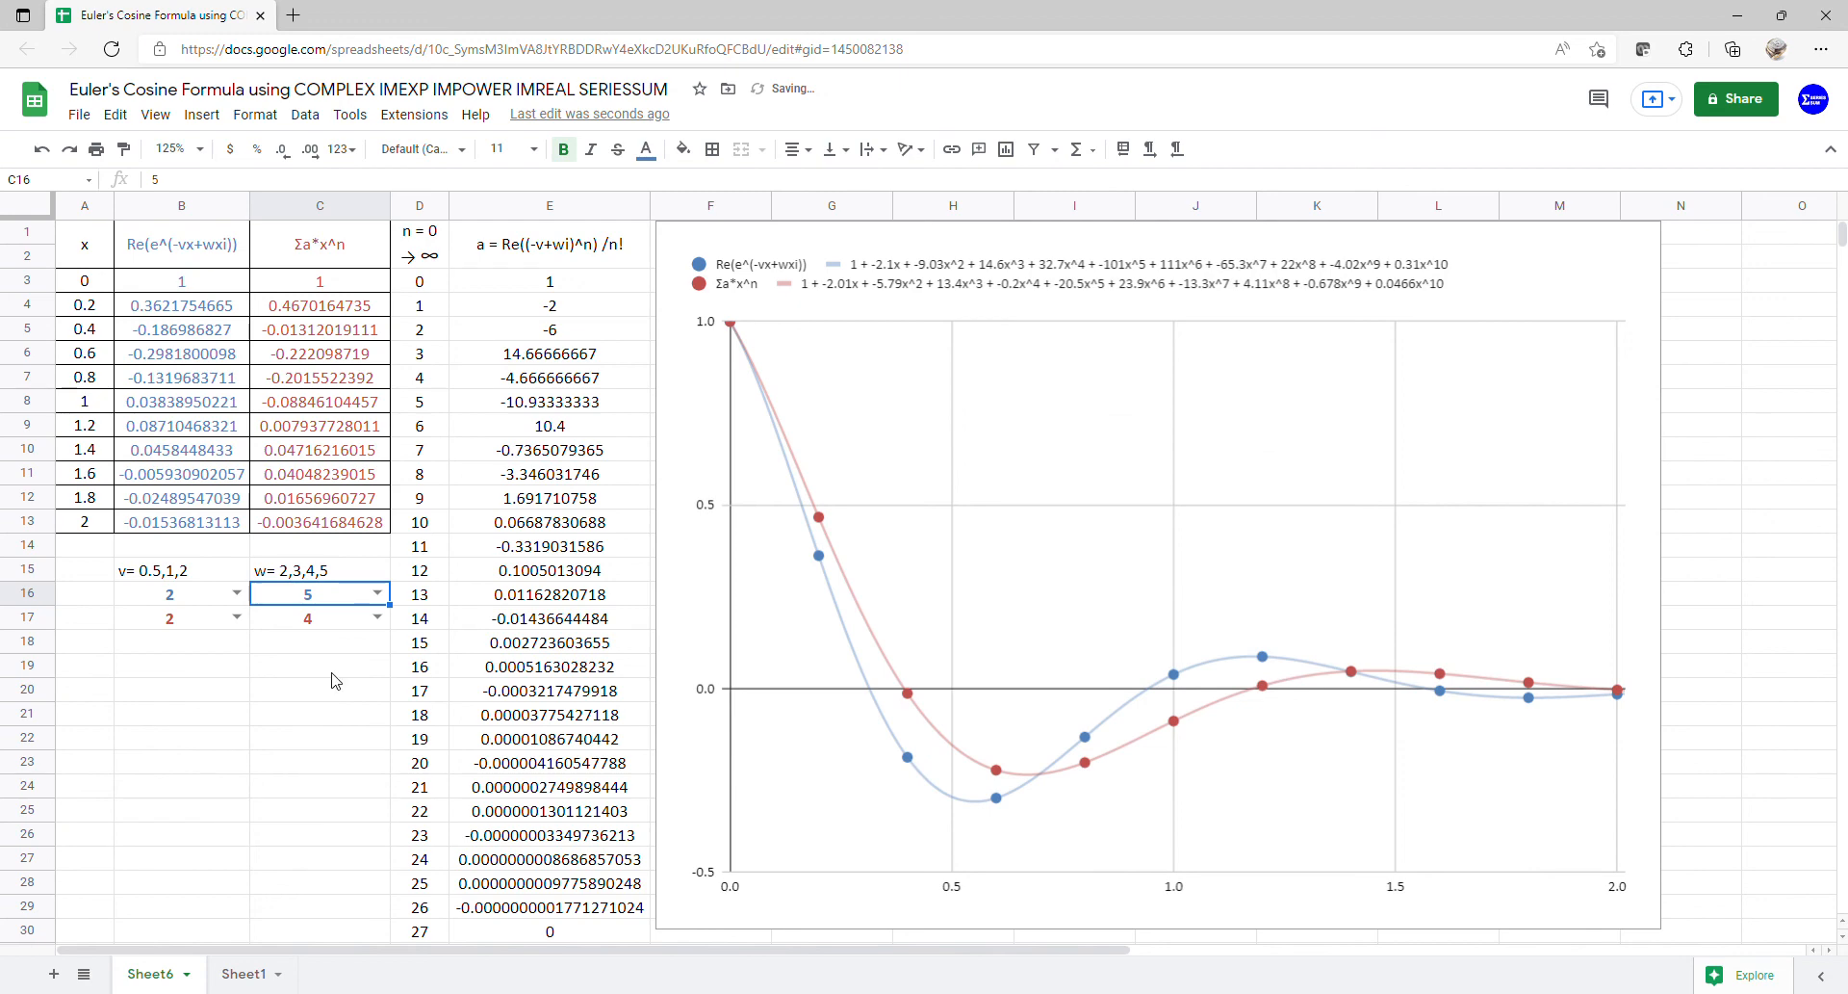
pyautogui.click(377, 617)
pyautogui.click(325, 721)
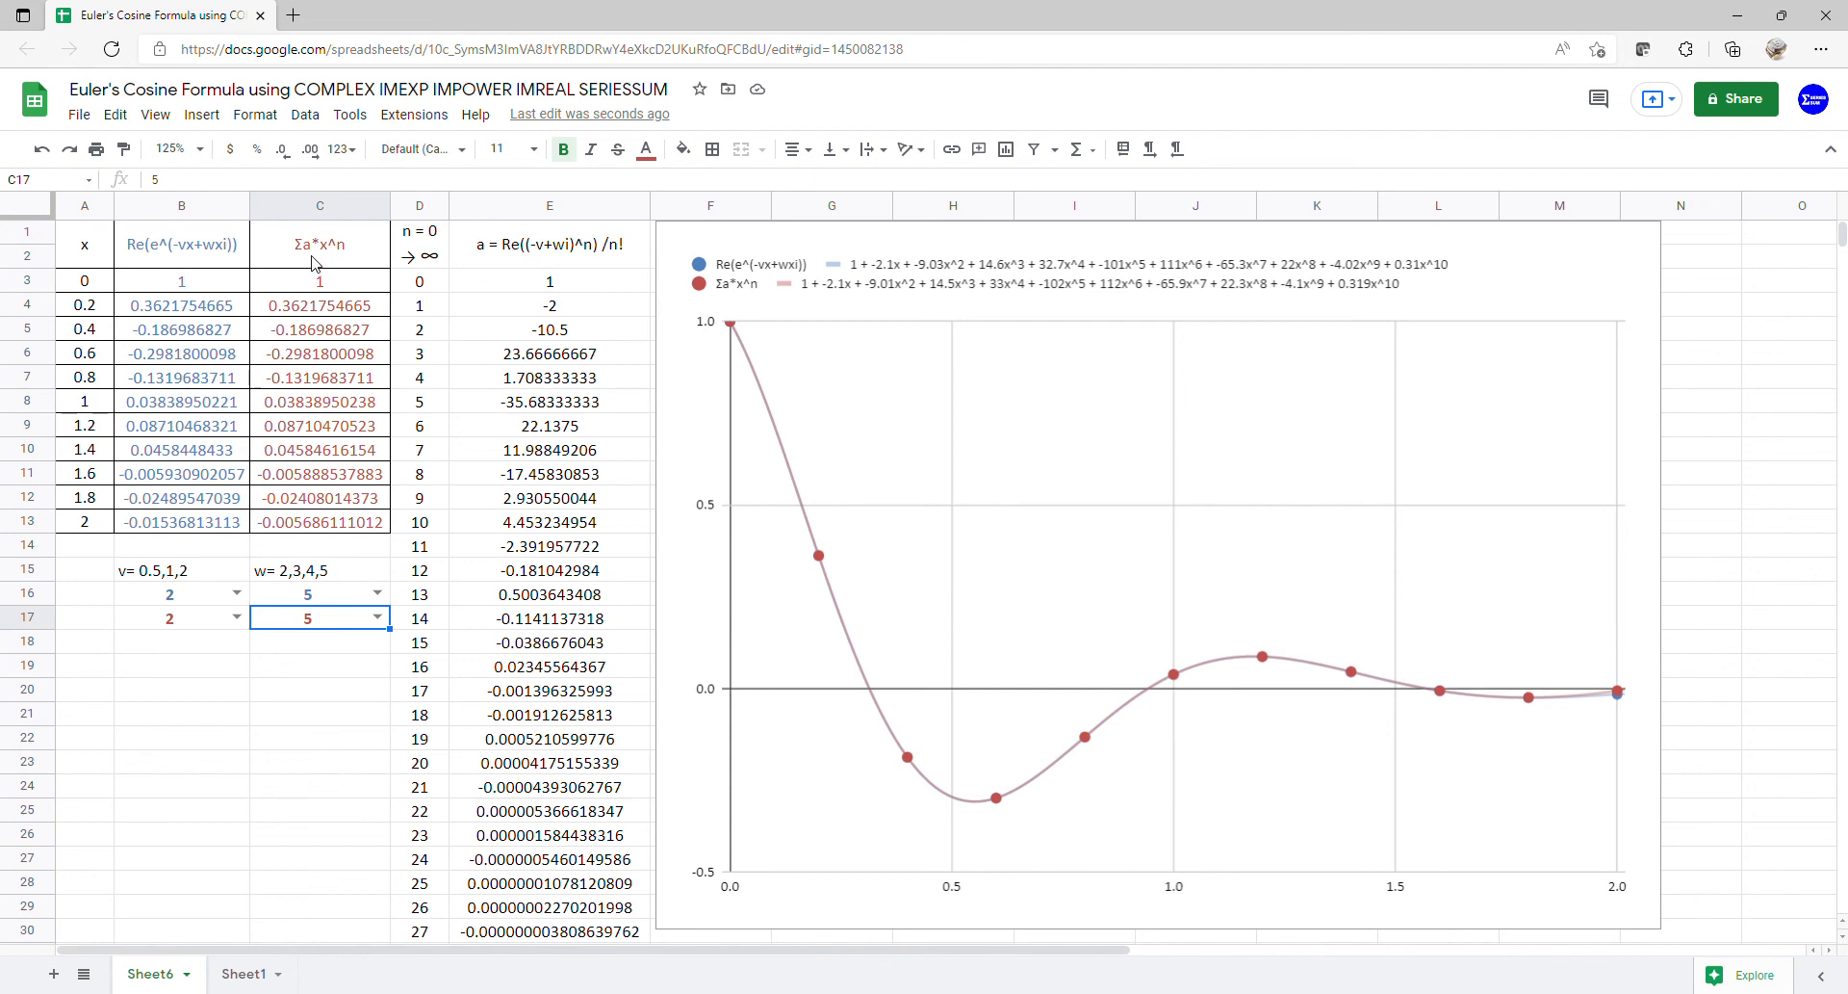
pyautogui.moveTo(317, 258); pyautogui.dragTo(318, 335)
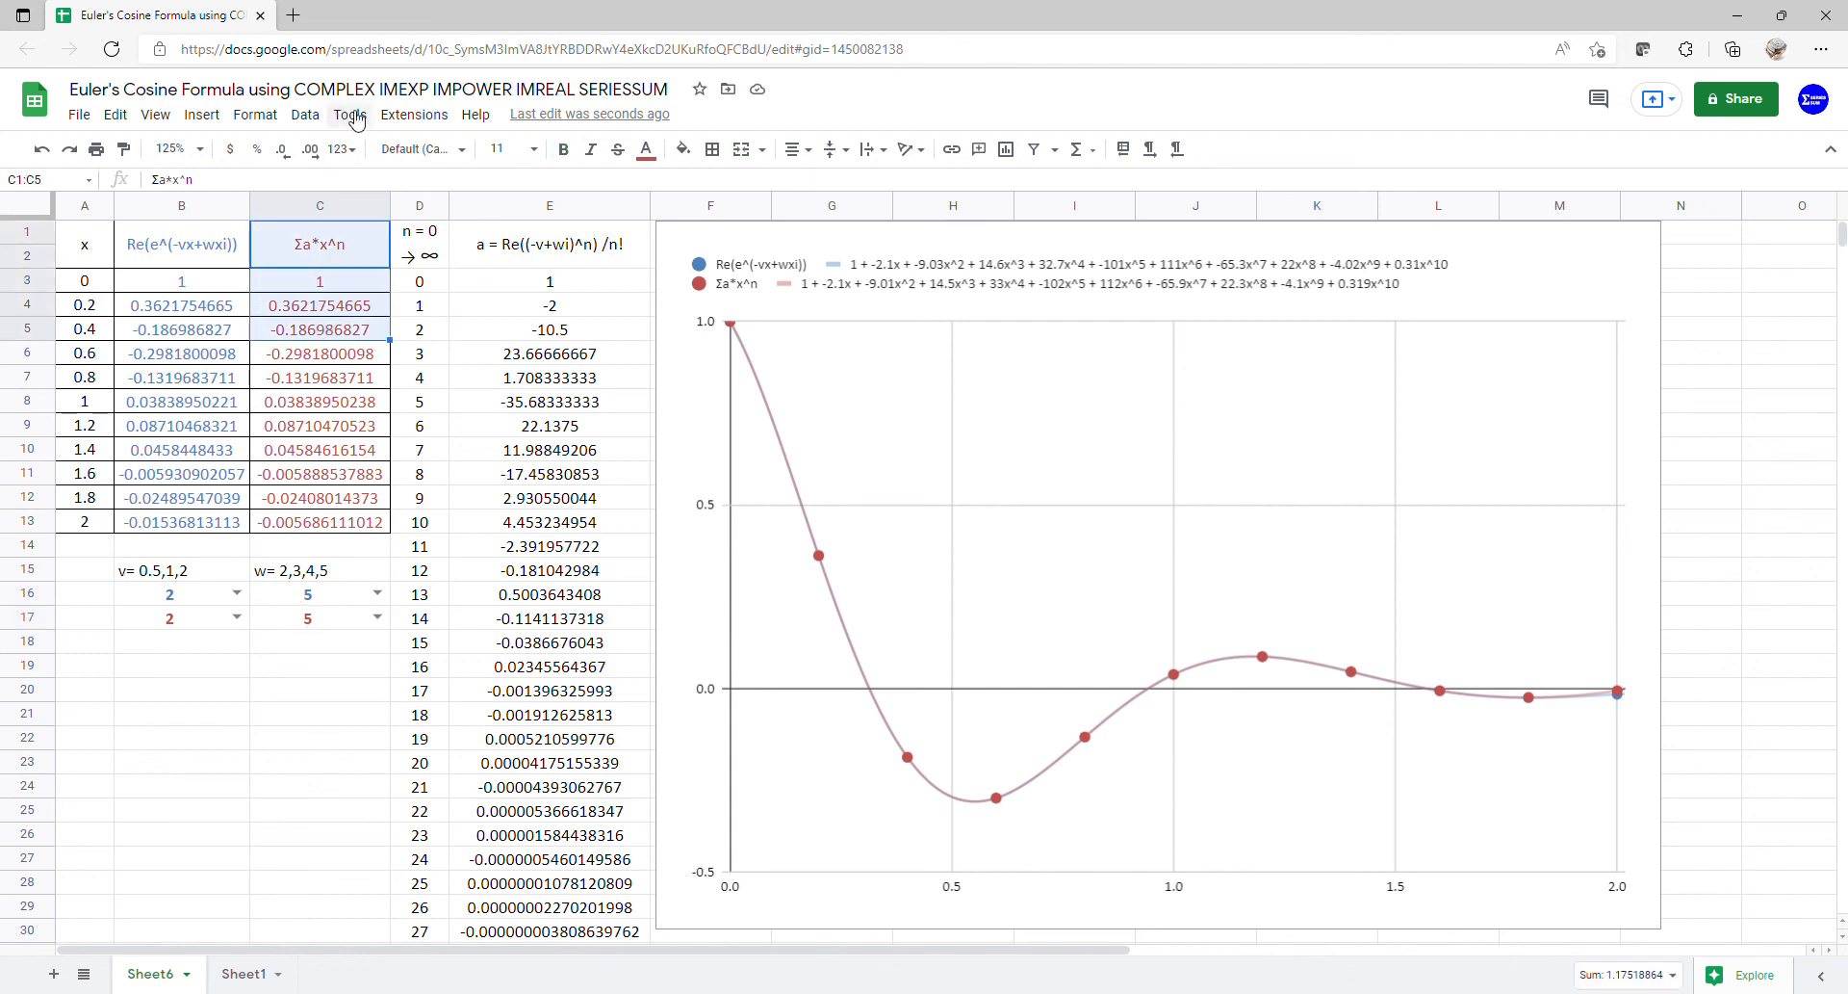